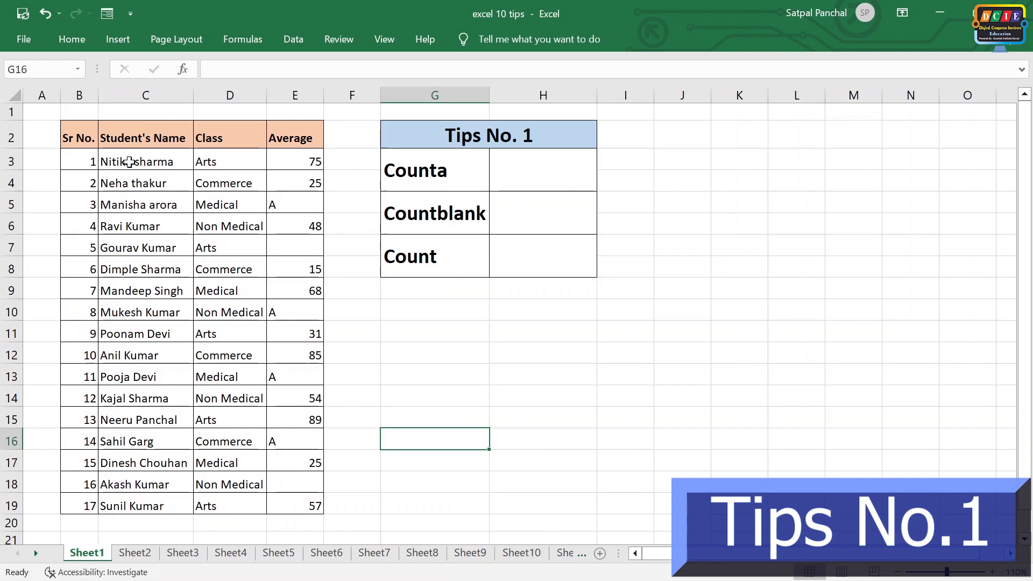
# - Review the Student's Name, Class and Average columns, including the numeric, text and blank cells under Average
pyautogui.click(156, 157)
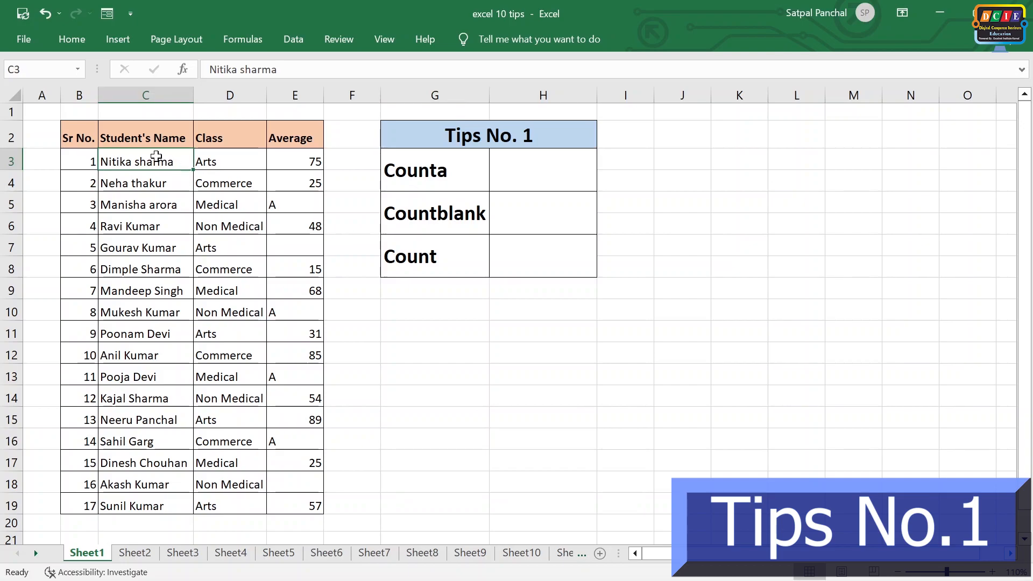
pyautogui.moveTo(154, 154); pyautogui.dragTo(132, 501)
pyautogui.moveTo(231, 161); pyautogui.dragTo(221, 506)
pyautogui.moveTo(308, 160); pyautogui.dragTo(281, 486)
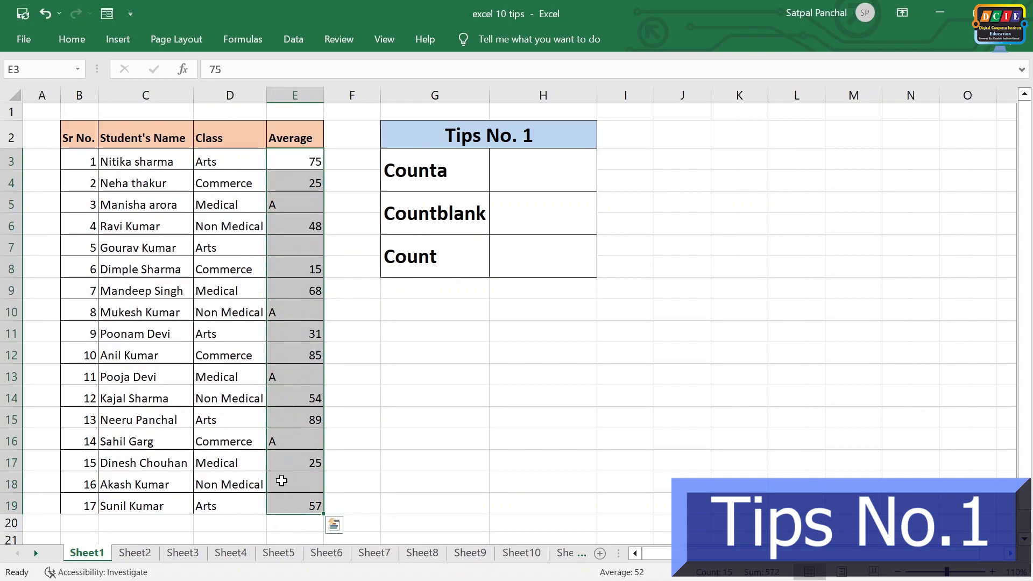
pyautogui.click(312, 161)
pyautogui.click(292, 201)
pyautogui.click(304, 247)
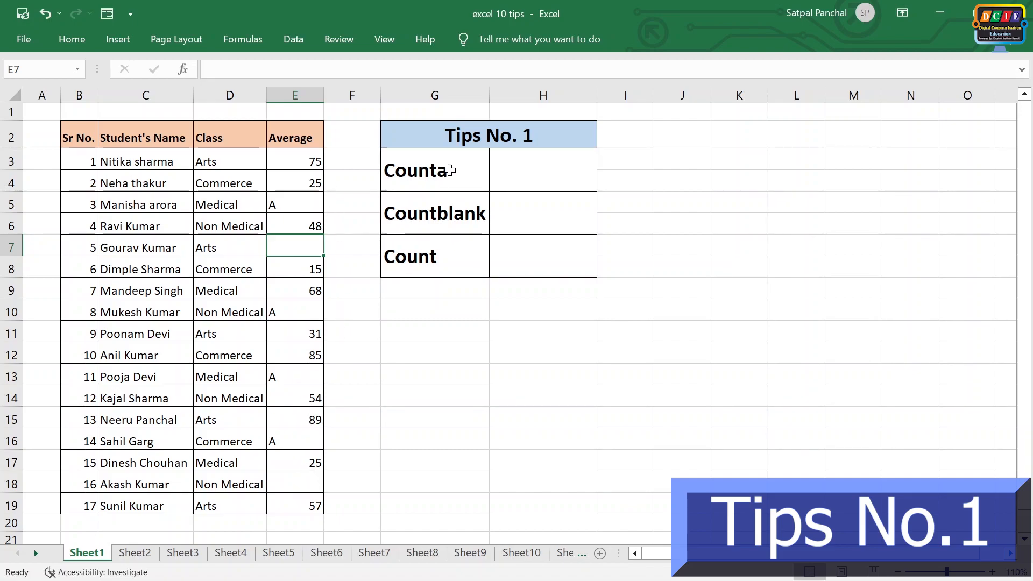
# - Enter the formula =COUNTA(E3:E19) in the cell beside Counta to count the non-empty Average cells
pyautogui.click(511, 168)
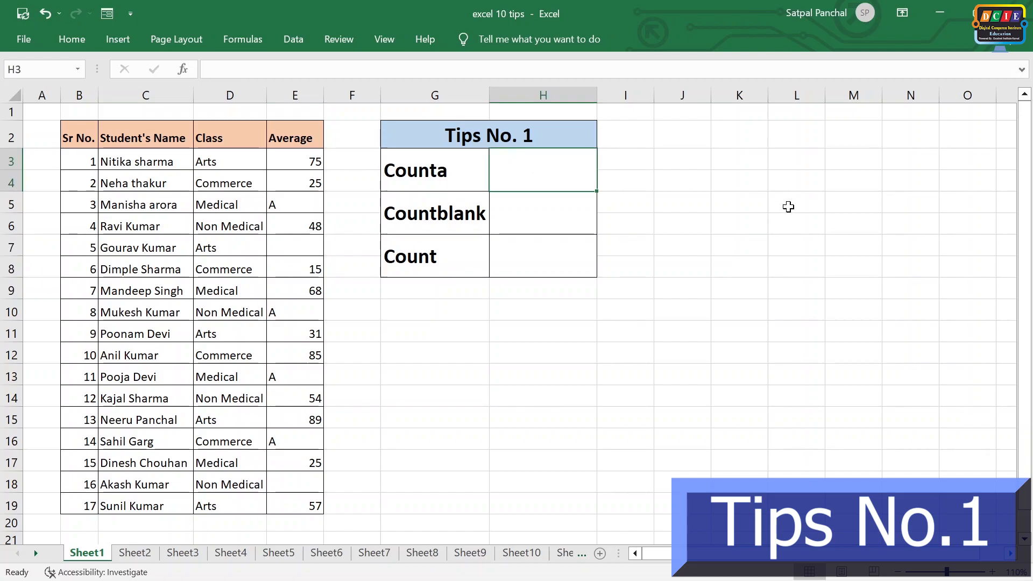
pyautogui.write('=coun')
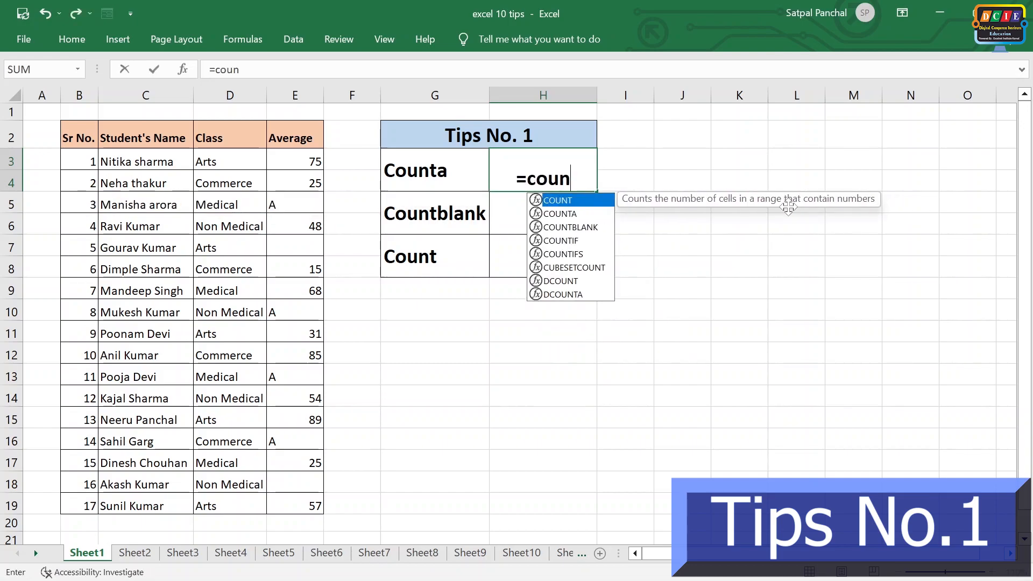
pyautogui.write('ta(')
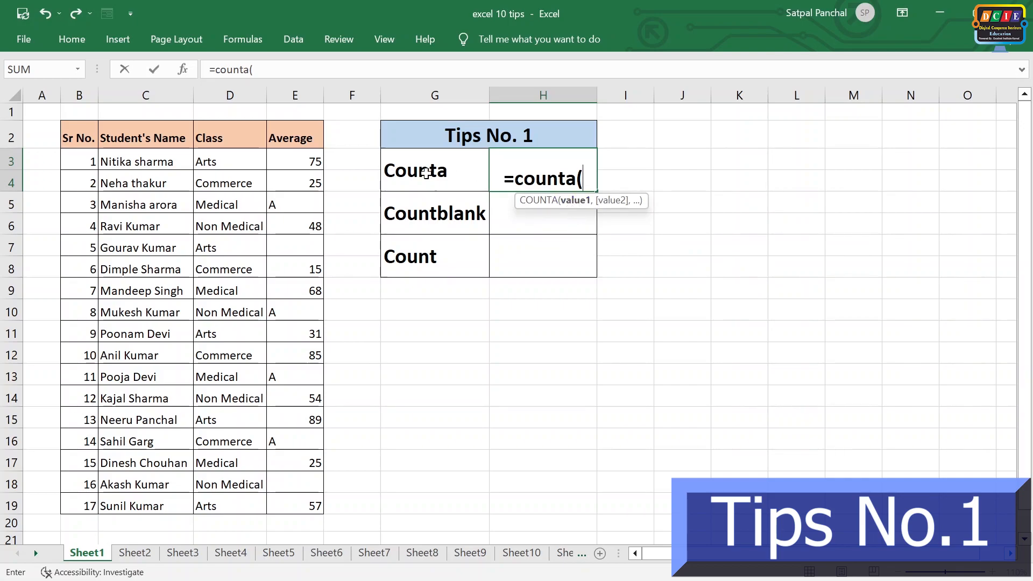
pyautogui.moveTo(299, 159); pyautogui.dragTo(286, 505)
pyautogui.write(')')
pyautogui.hotkey('ctrl', 'Return')
pyautogui.press('Return')
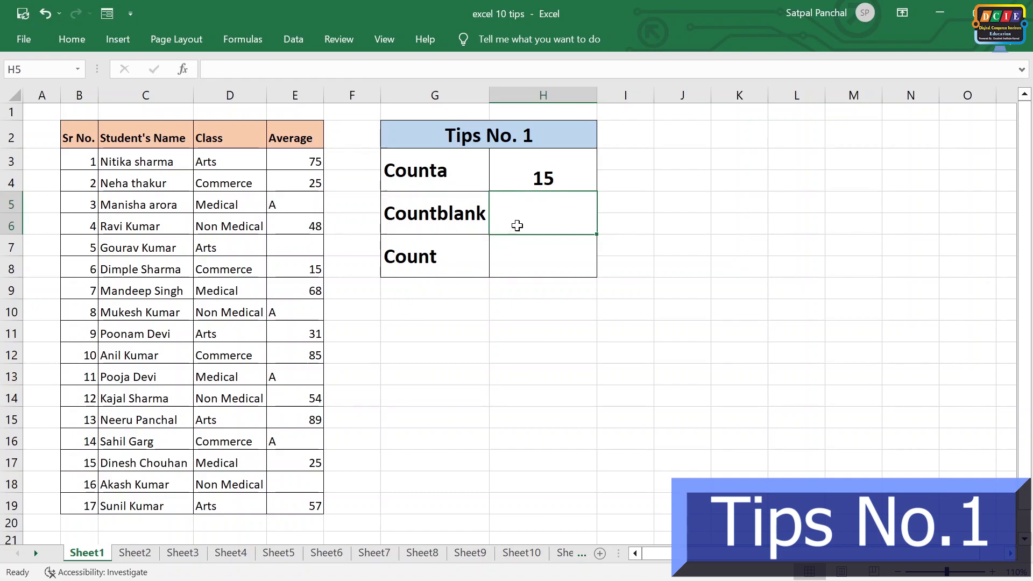
# - Enter the formula =COUNTBLANK(E3:E19) in the cell beside Countblank to count the empty Average cells
pyautogui.press('F2')
pyautogui.write('=co')
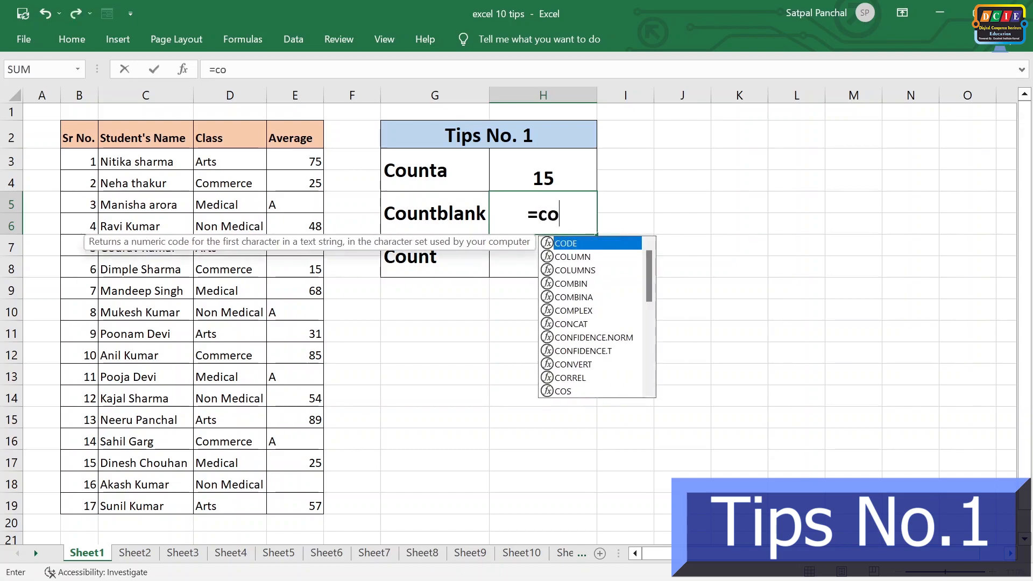
pyautogui.write('untblan')
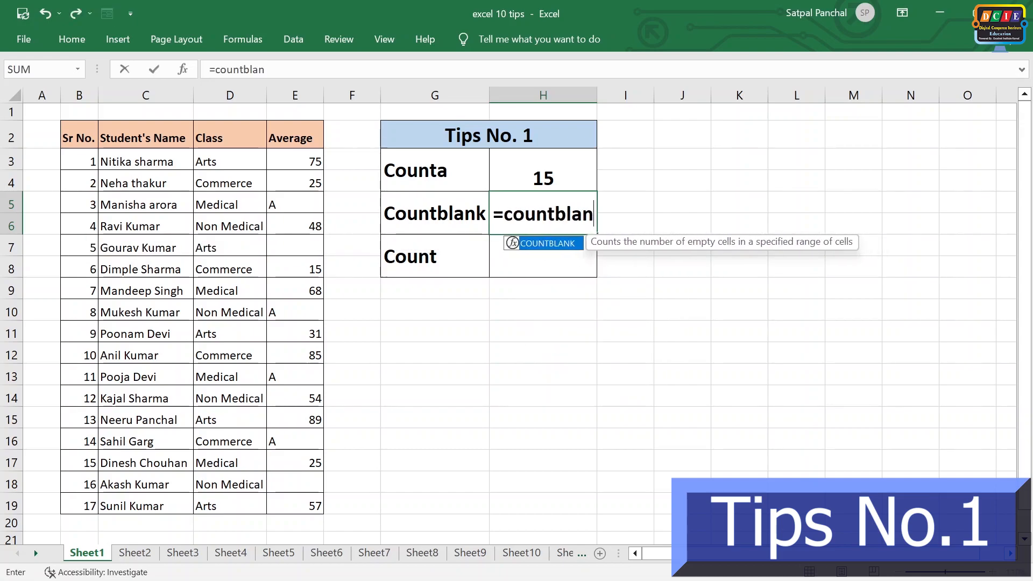
pyautogui.write('k(')
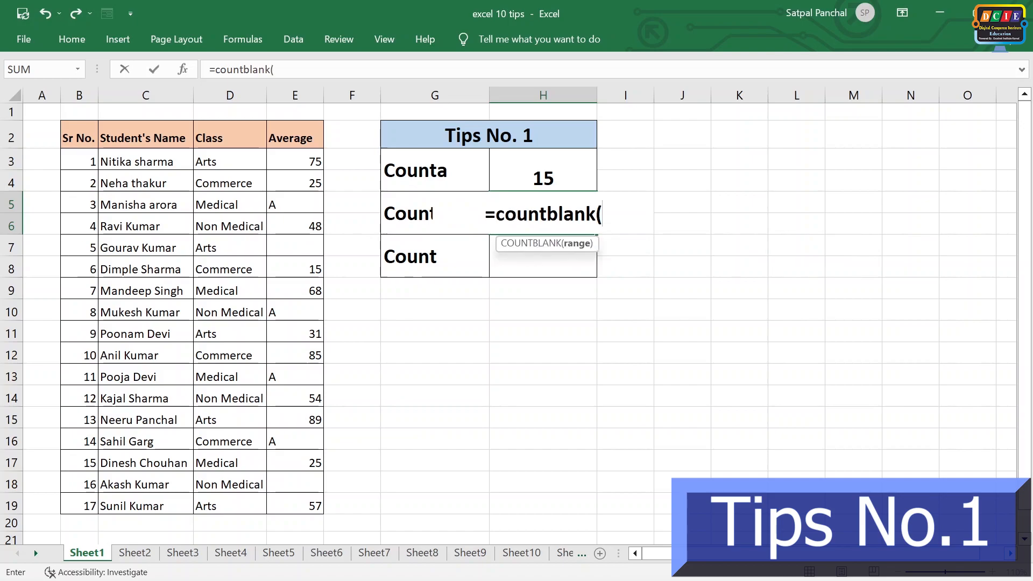
pyautogui.moveTo(300, 164); pyautogui.dragTo(295, 500)
pyautogui.write(')')
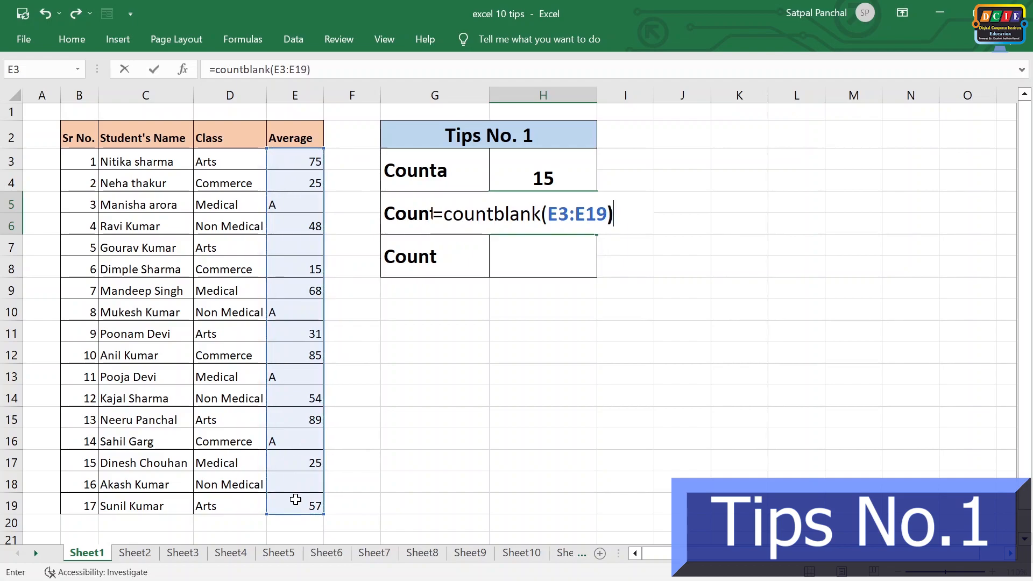
pyautogui.press('Return')
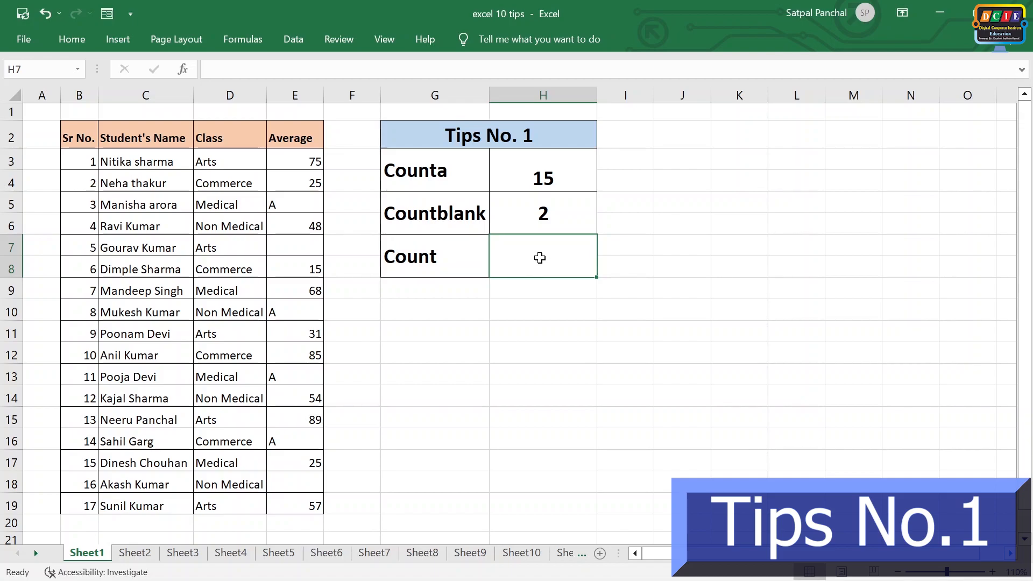
# - Enter the formula =COUNT(E3:E19) in the cell beside Count to count the numeric Average cells
pyautogui.write('=count')
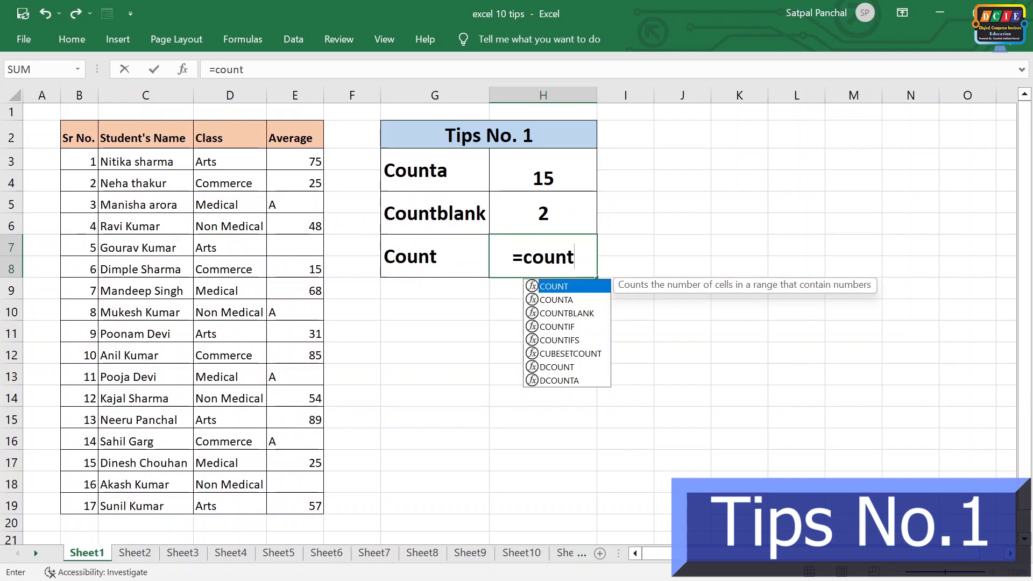
pyautogui.write('(')
pyautogui.moveTo(273, 158); pyautogui.dragTo(303, 498)
pyautogui.write(')')
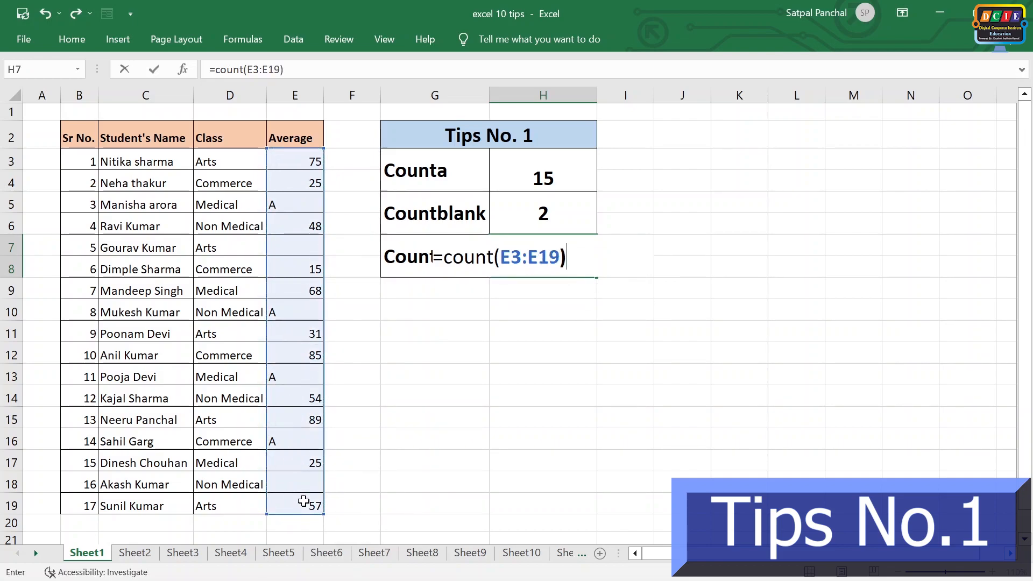
pyautogui.press('Return')
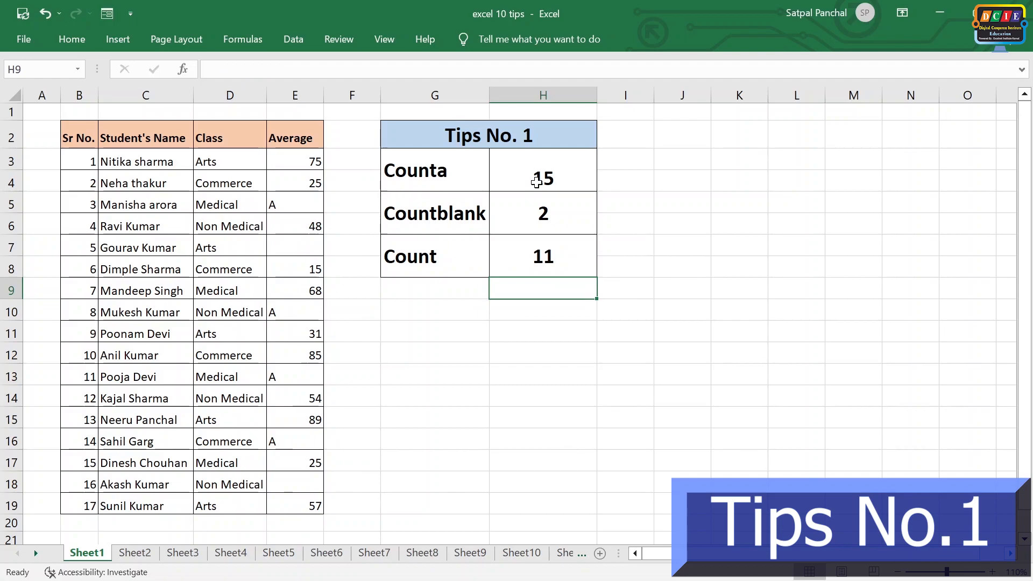
# - Inspect the Counta, Countblank and Count formula cells and compare them with the Average column
pyautogui.click(537, 180)
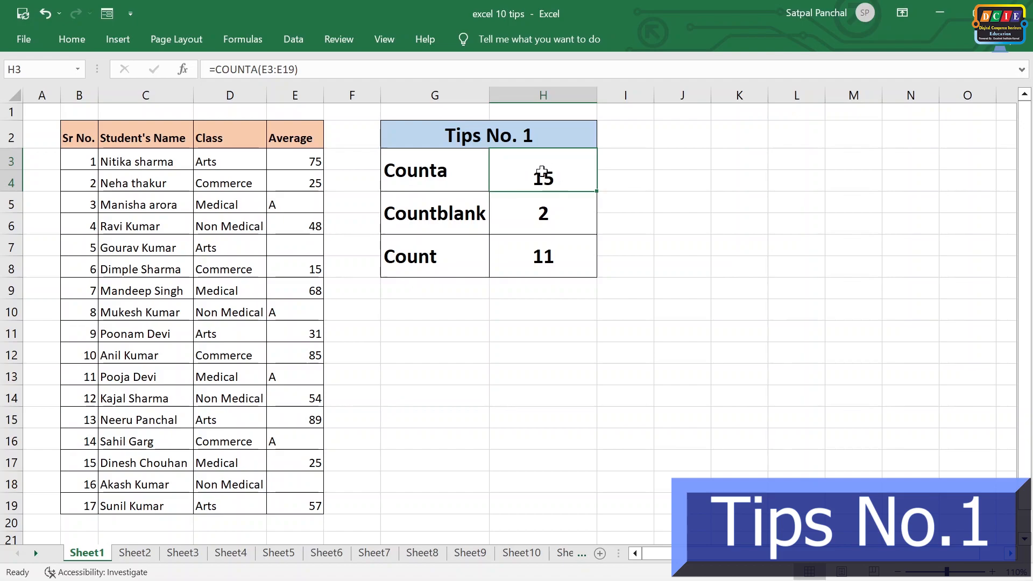
pyautogui.click(544, 213)
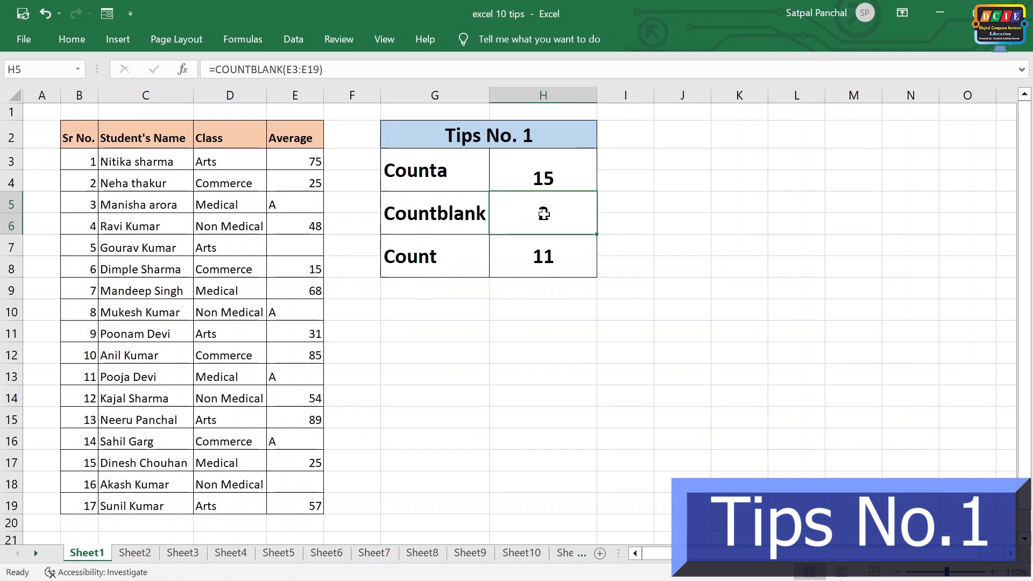
pyautogui.click(543, 174)
pyautogui.click(553, 221)
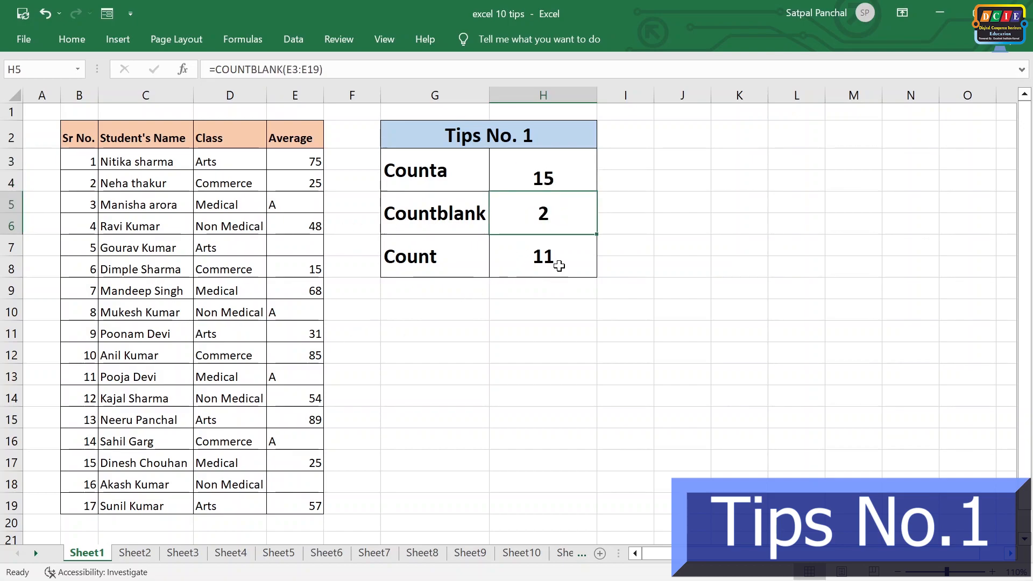
pyautogui.click(560, 267)
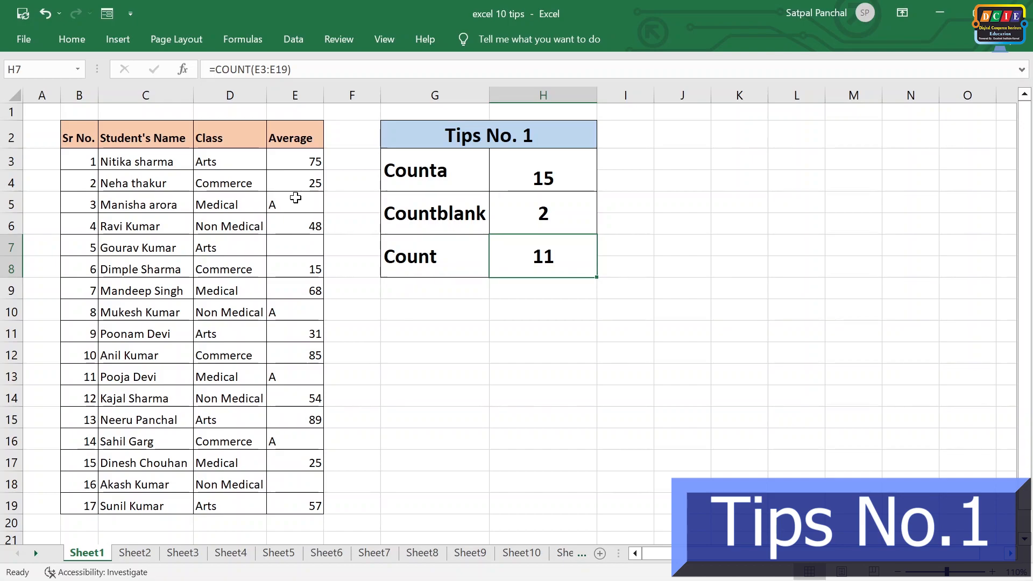
pyautogui.click(301, 181)
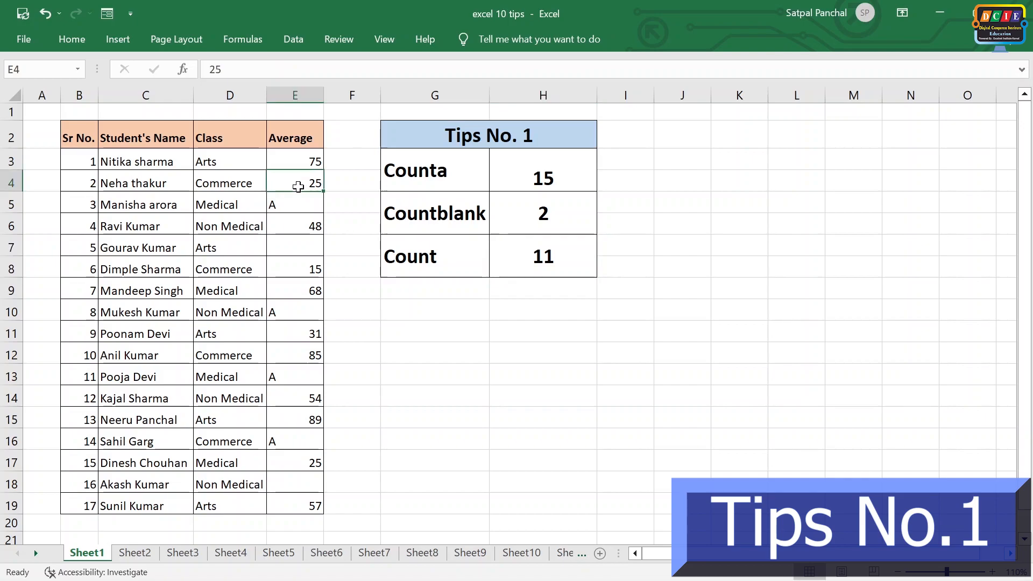
# - Clear the Average entry in E5 to test the three count formulas, and undo the change
pyautogui.click(299, 209)
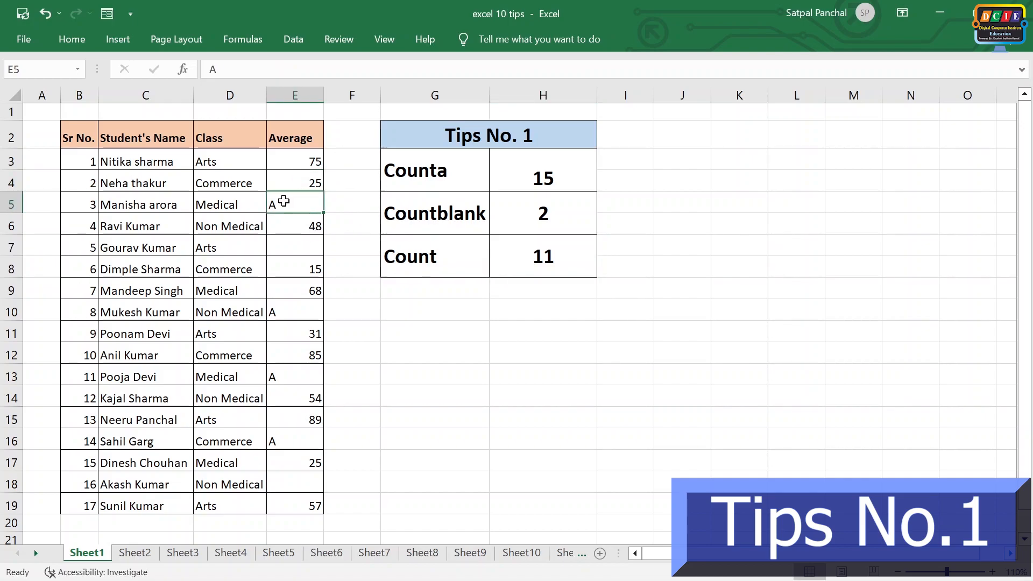
pyautogui.write('0')
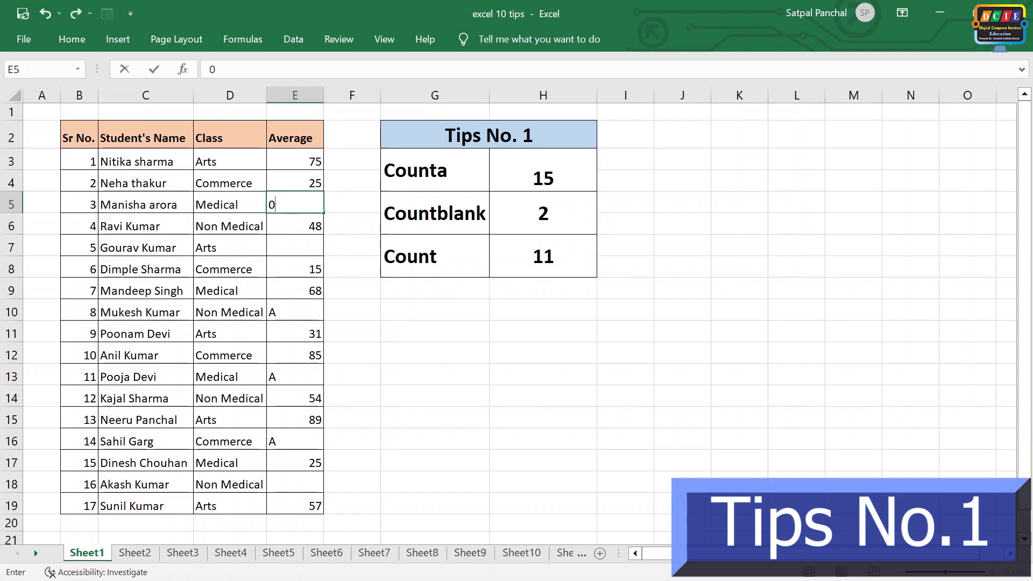
pyautogui.press('BackSpace')
pyautogui.click(474, 326)
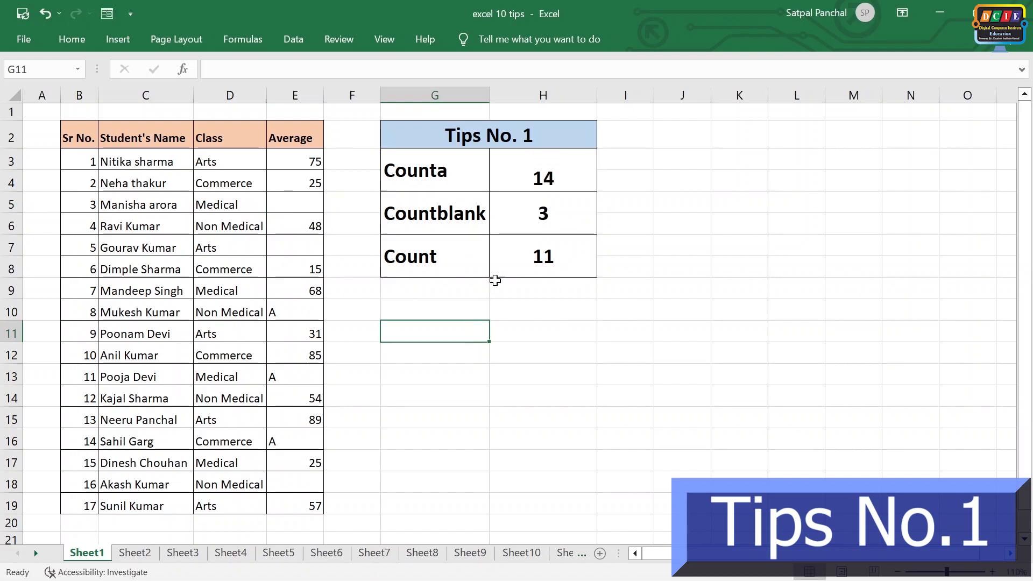
pyautogui.click(543, 179)
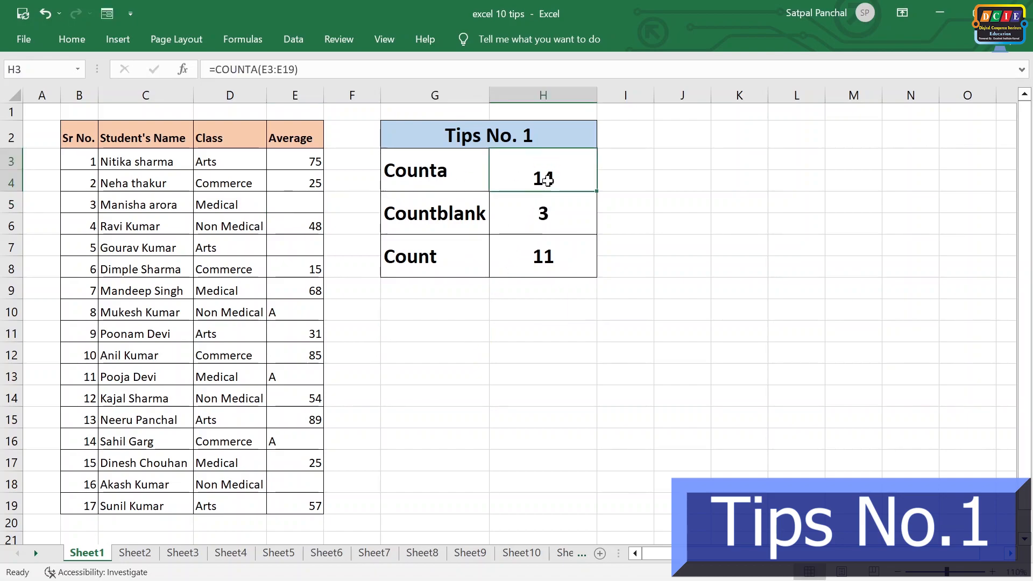
pyautogui.click(541, 257)
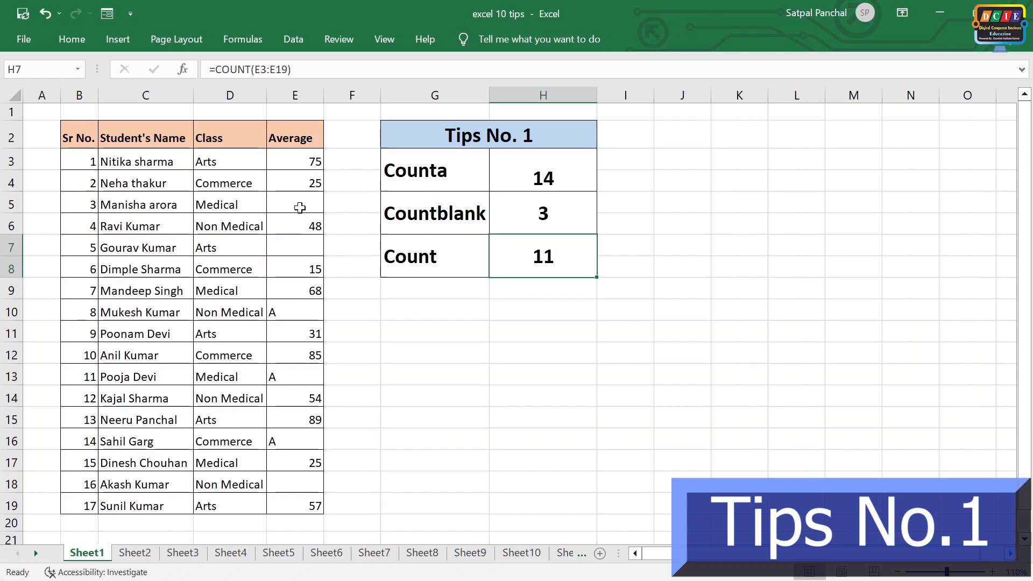
pyautogui.hotkey('ctrl', 'z')
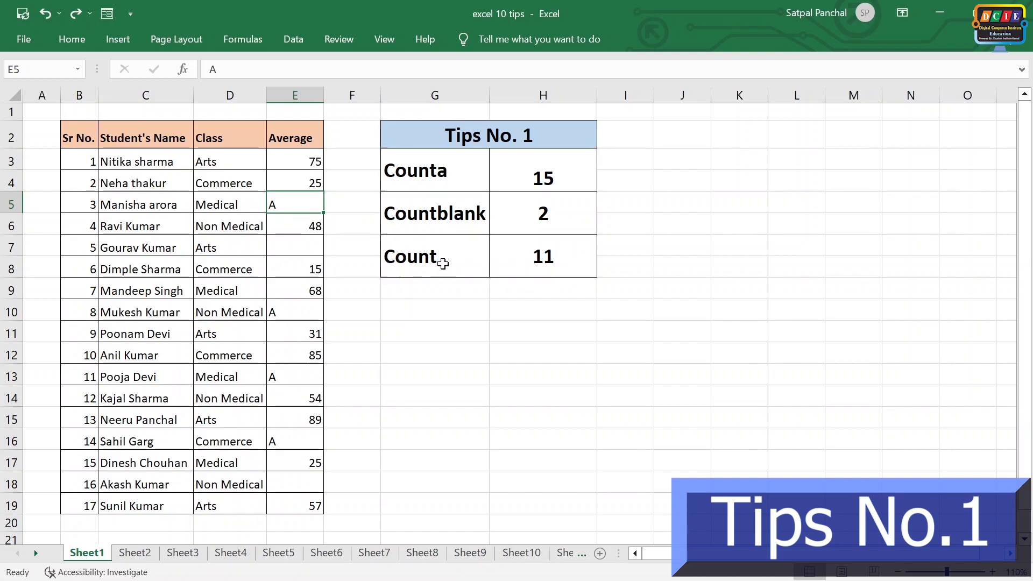
# - Replace the text entry in Average cell E5 with the number 25
pyautogui.click(530, 266)
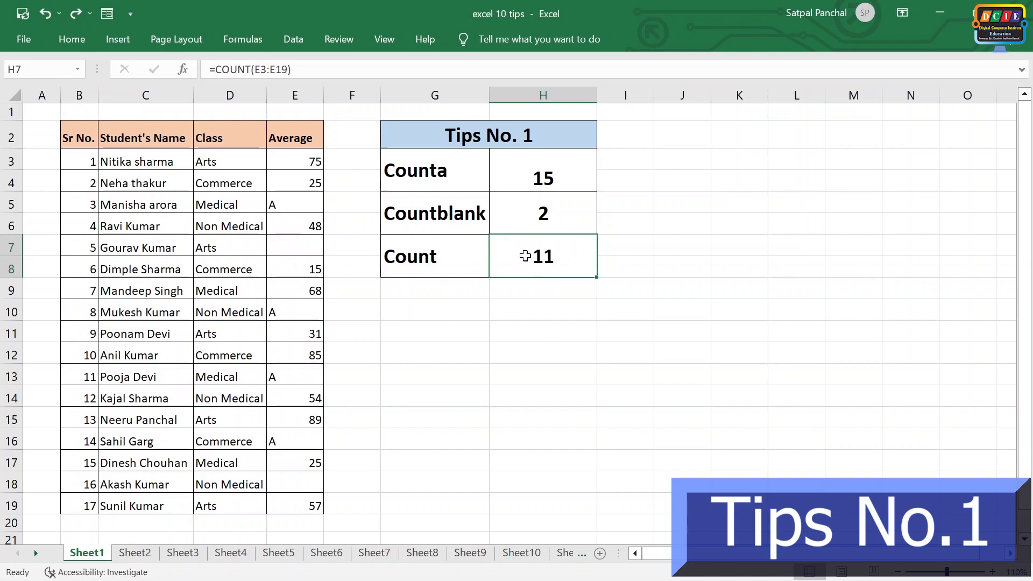
pyautogui.click(299, 210)
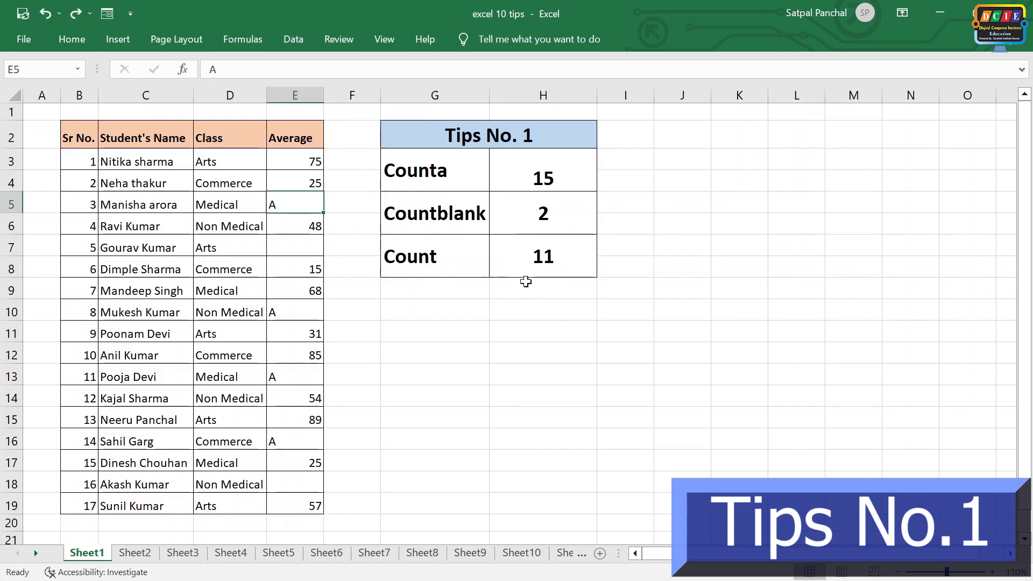
pyautogui.write('25')
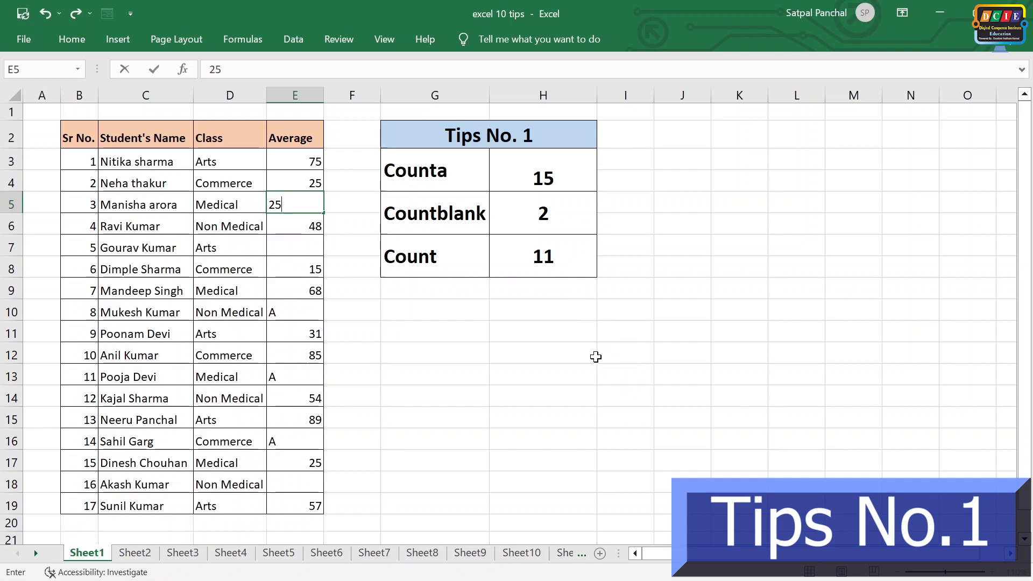
pyautogui.click(596, 356)
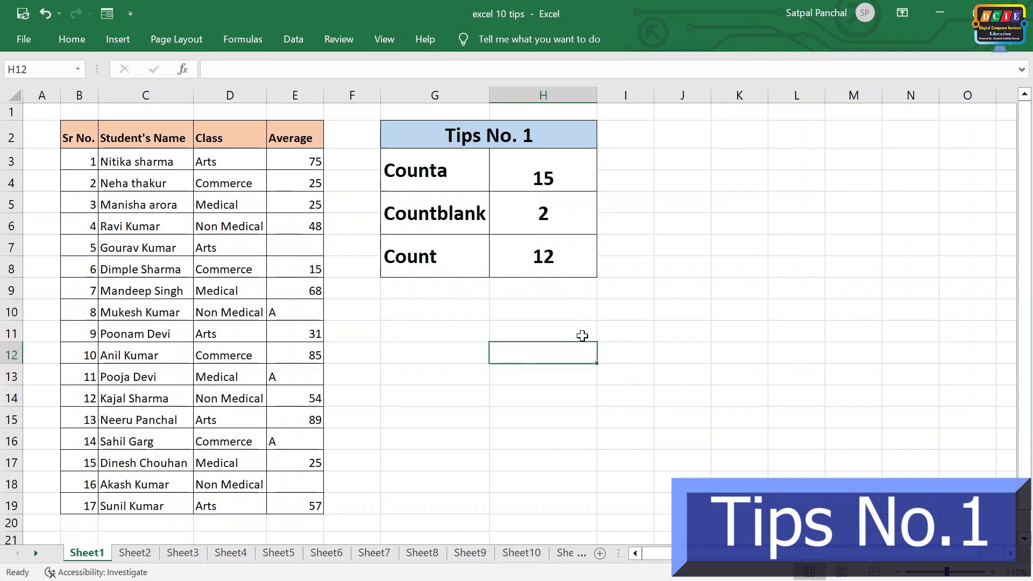
# - Check the Count, Counta and Countblank cells against the numeric, text and blank entries in the Average column
pyautogui.click(546, 261)
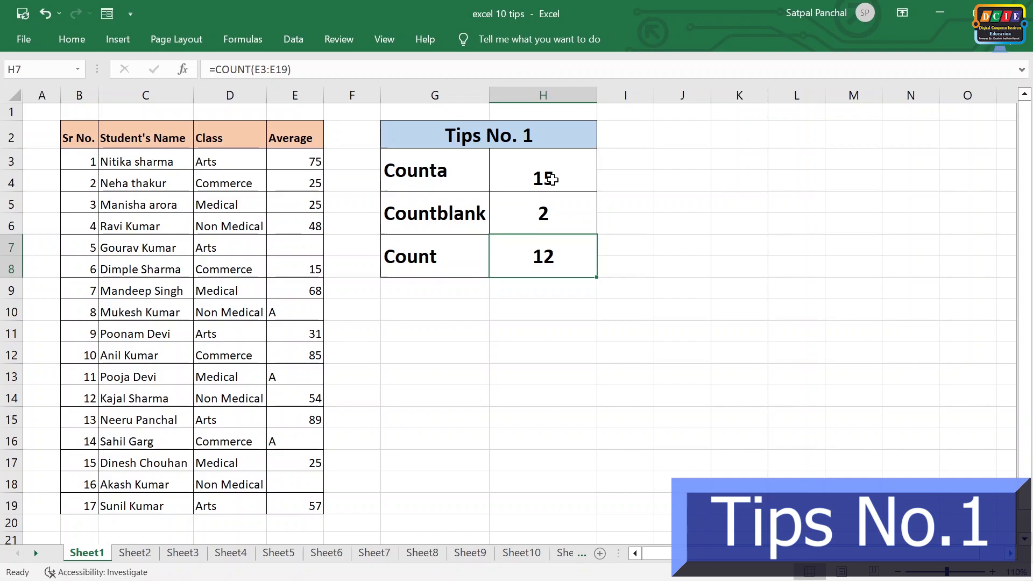
pyautogui.click(552, 180)
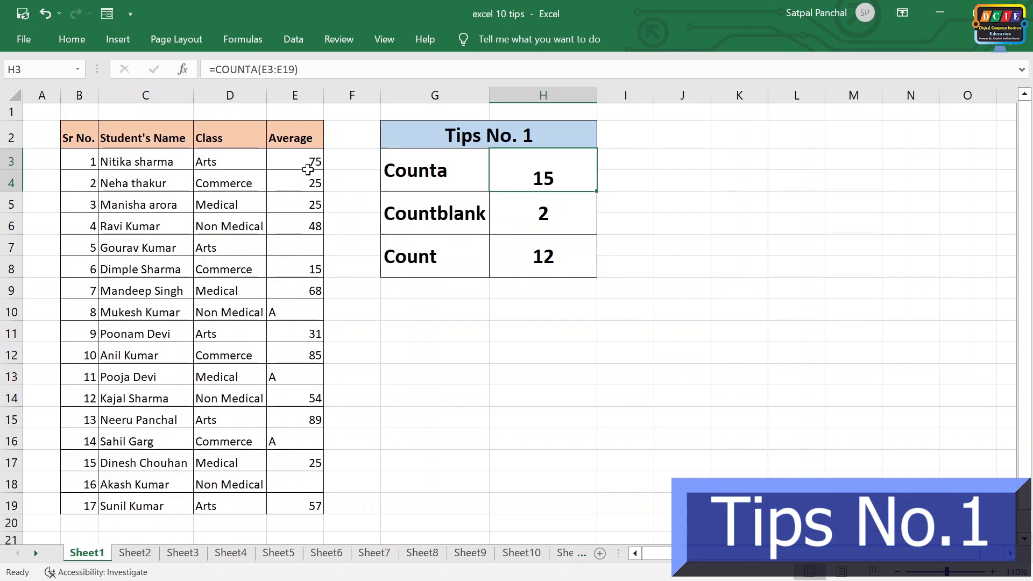
pyautogui.moveTo(308, 269); pyautogui.dragTo(311, 297)
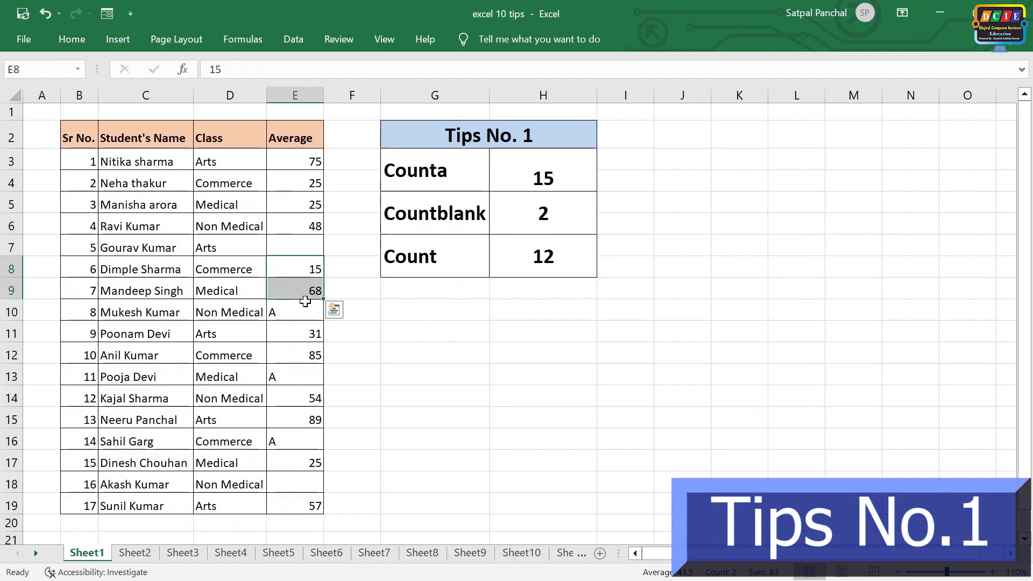
pyautogui.click(289, 311)
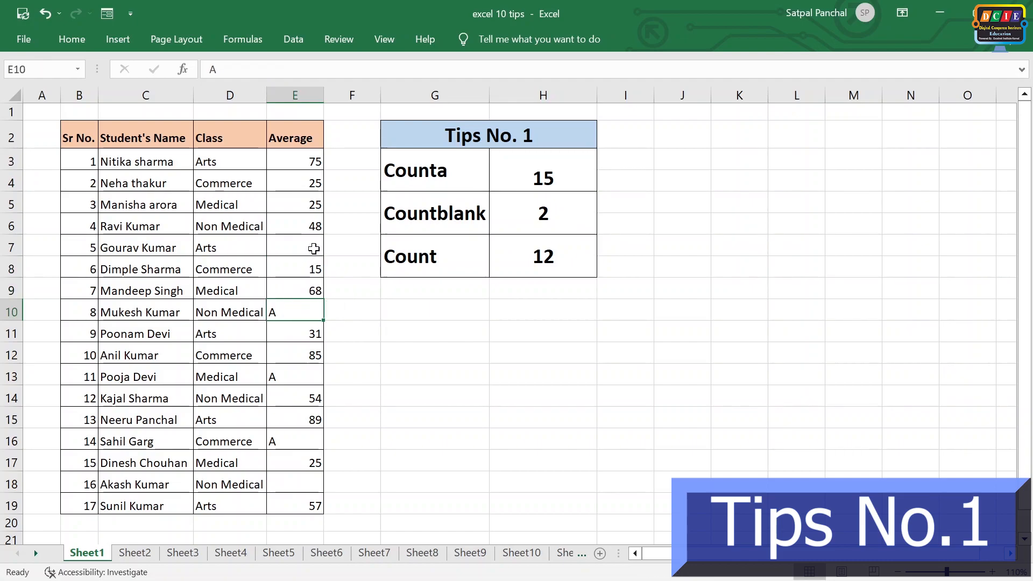
pyautogui.click(313, 248)
pyautogui.click(544, 220)
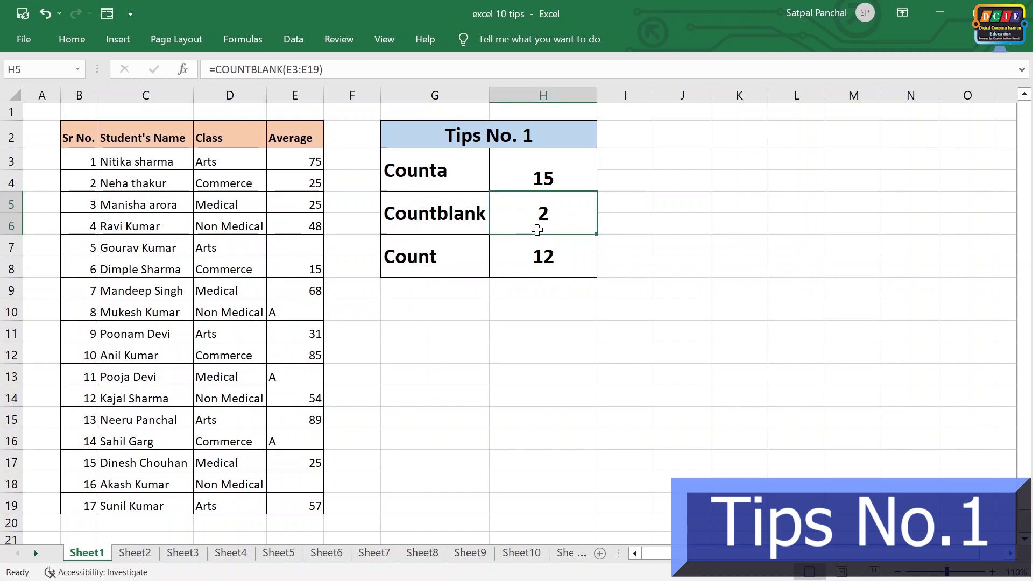
# - Inspect the Count formula cell and compare the Counta and Count labels in the Tips No. 1 table
pyautogui.click(541, 257)
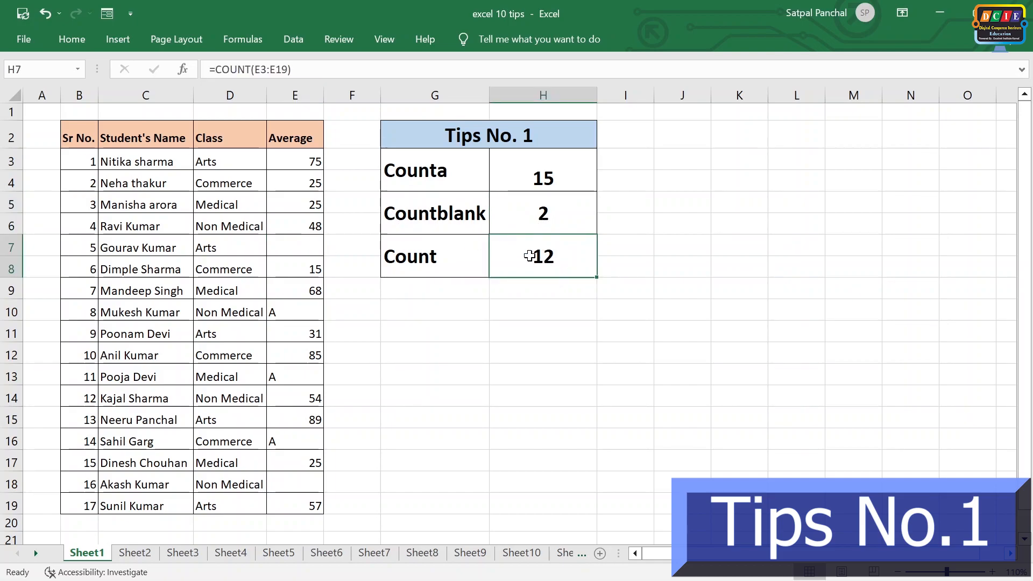
pyautogui.click(456, 165)
pyautogui.click(438, 260)
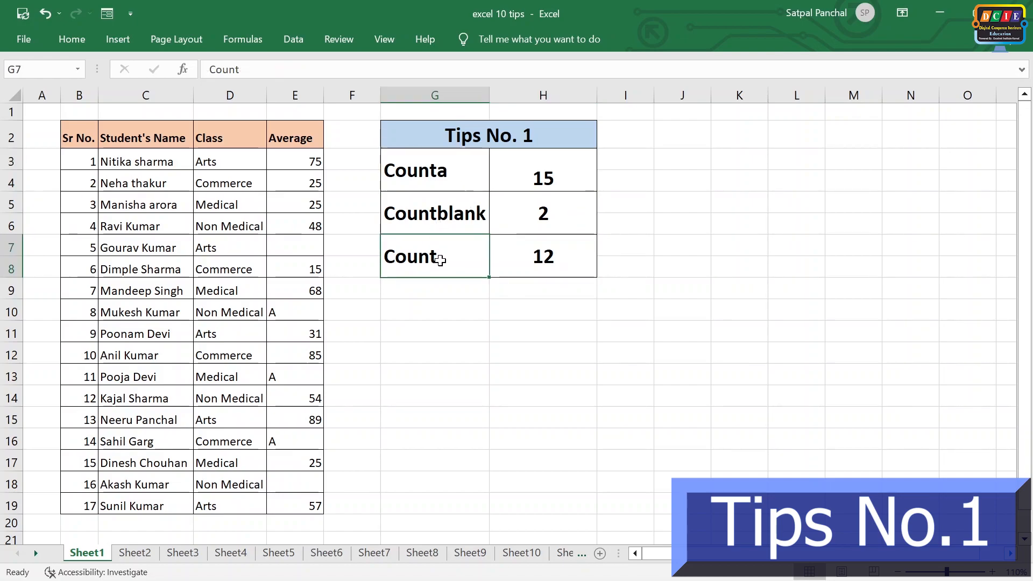
pyautogui.click(537, 257)
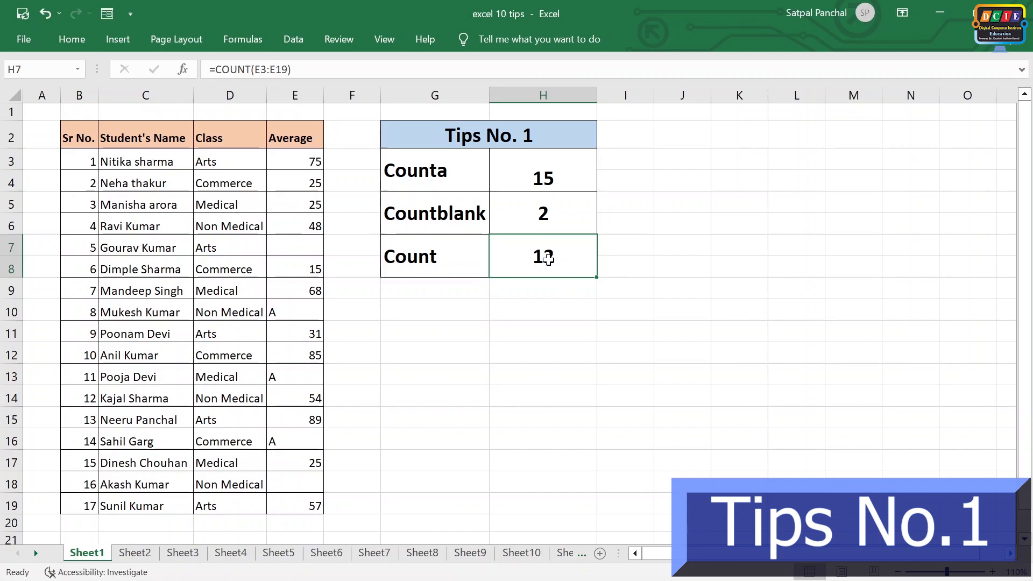
# - Enter the text A in the blank Average cell E7
pyautogui.click(311, 250)
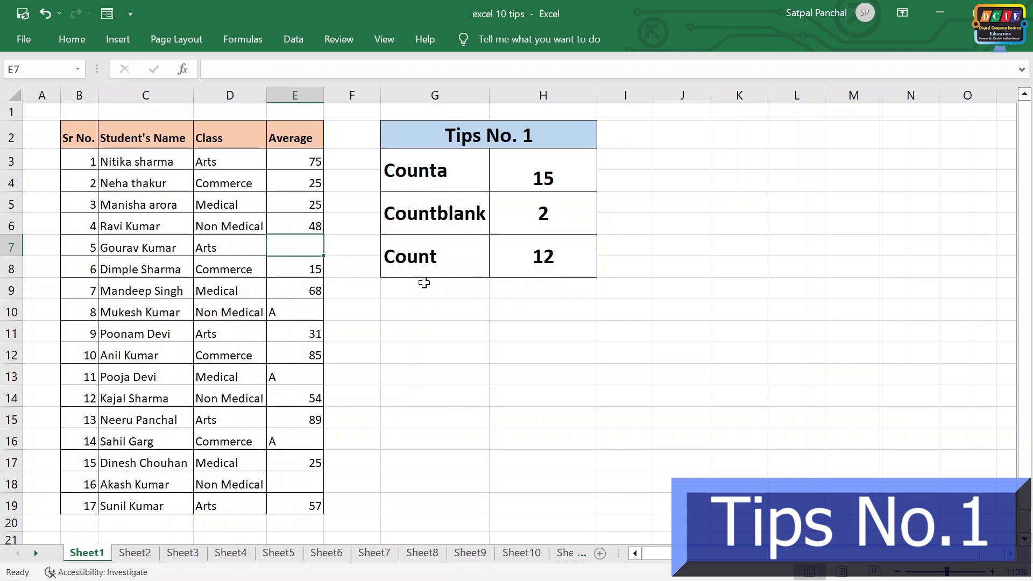
pyautogui.write('a')
pyautogui.click(481, 338)
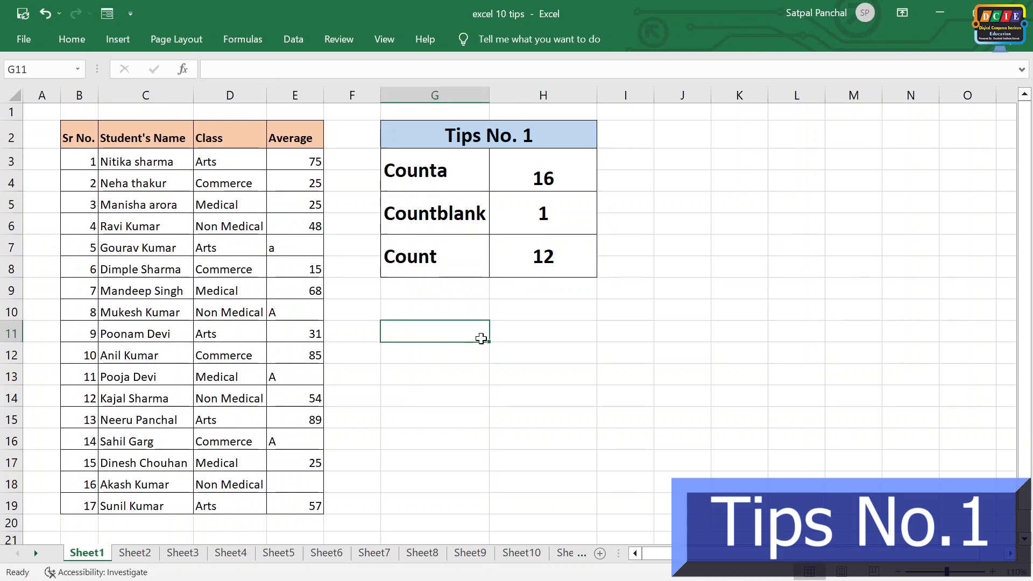
pyautogui.write('A')
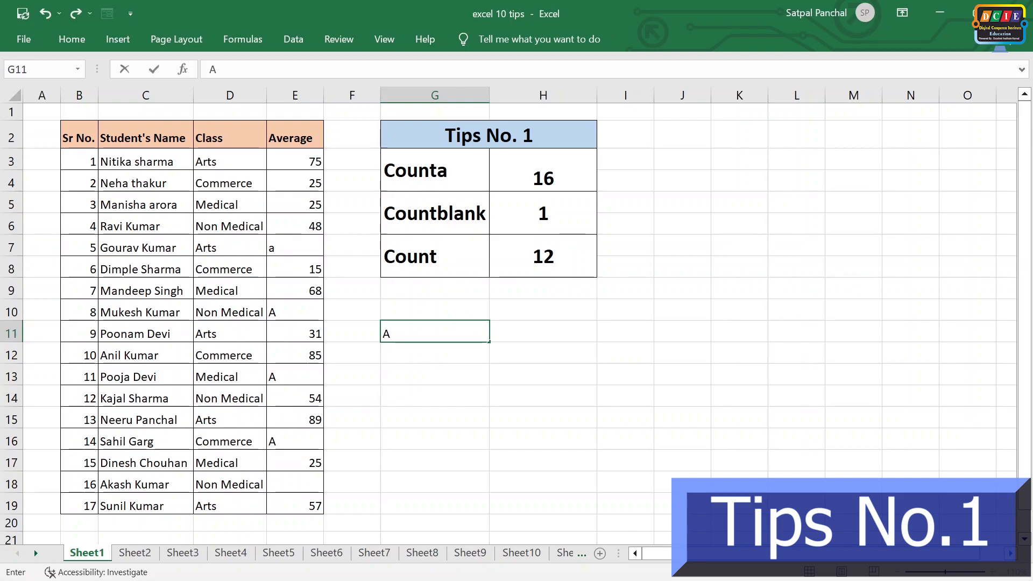
pyautogui.press('Escape')
pyautogui.click(281, 243)
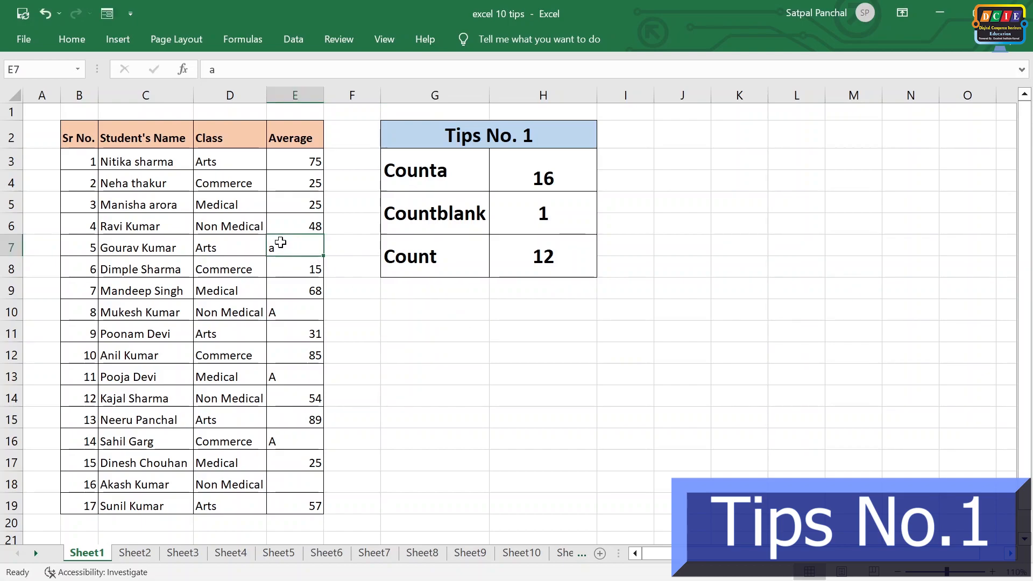
pyautogui.press('BackSpace')
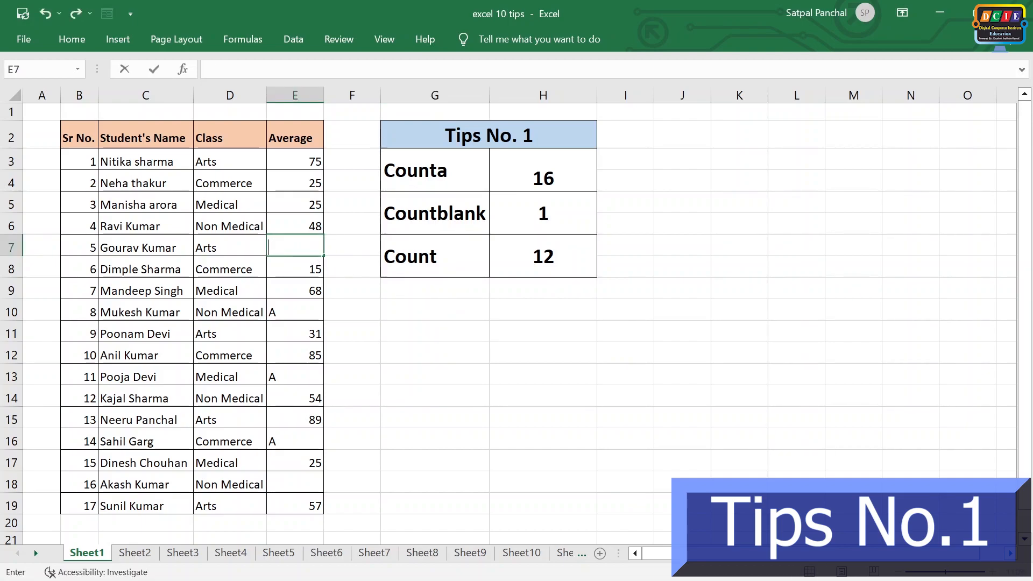
pyautogui.write('A')
pyautogui.click(393, 291)
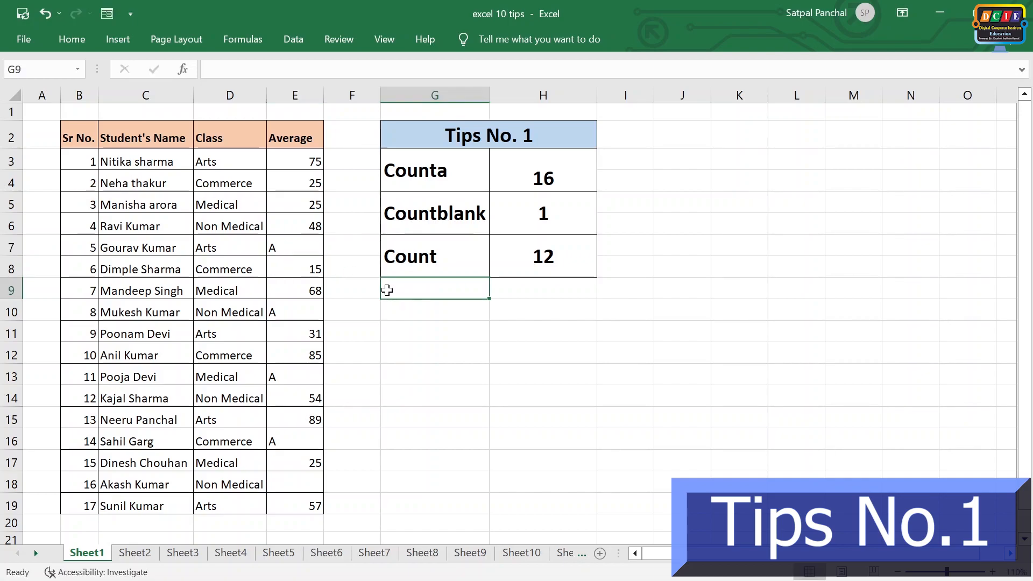
# - Select only the text constants in the Average range E3:E19 with Go To Special, excluding numbers
pyautogui.moveTo(301, 161); pyautogui.dragTo(295, 500)
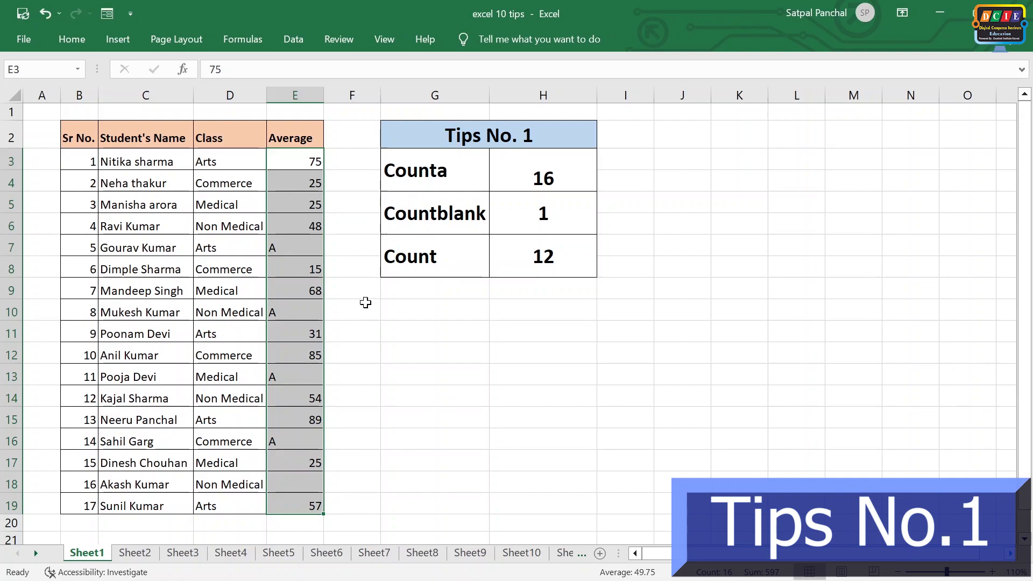
pyautogui.press('F5')
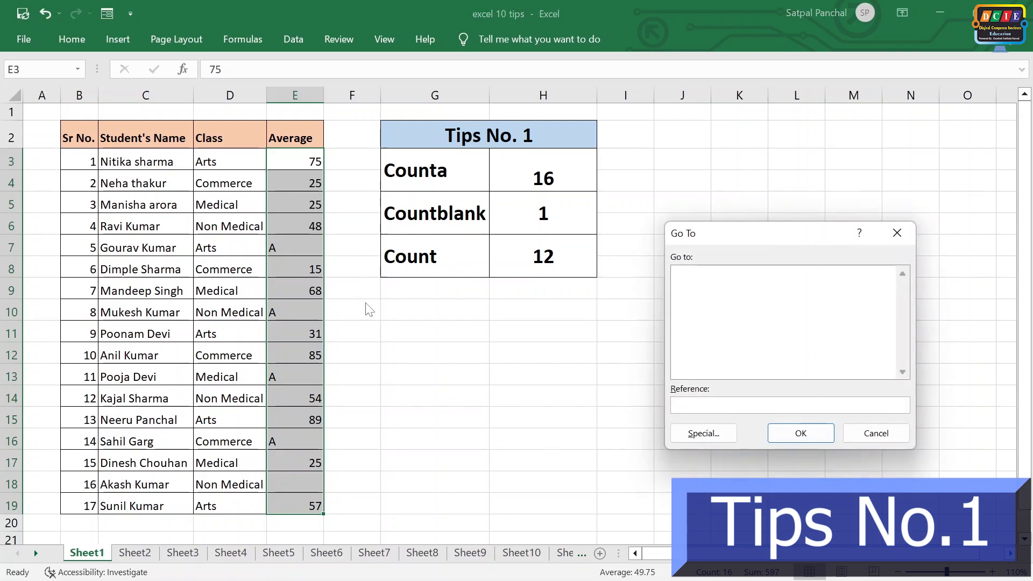
pyautogui.moveTo(679, 233); pyautogui.dragTo(530, 185)
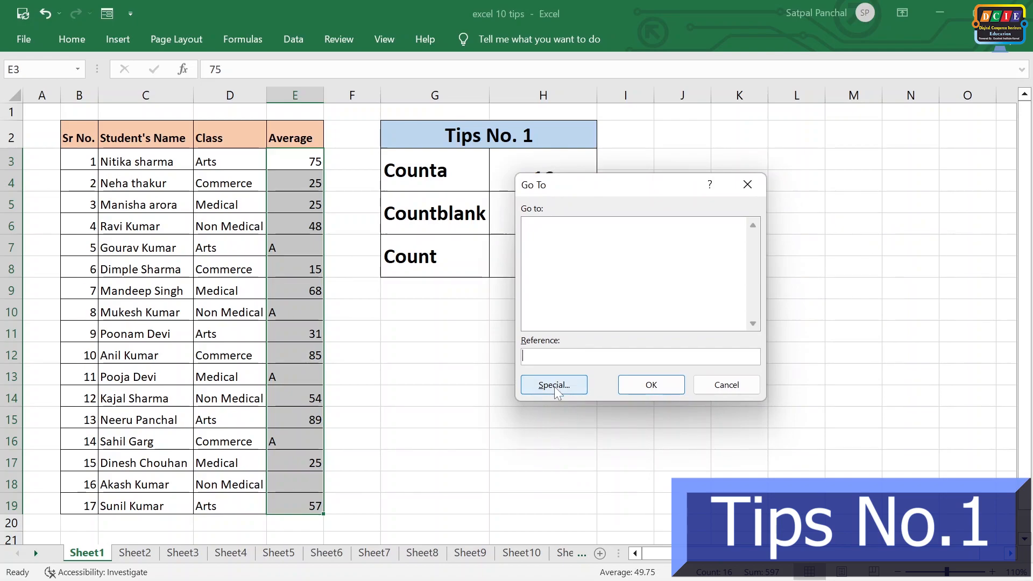
pyautogui.click(554, 387)
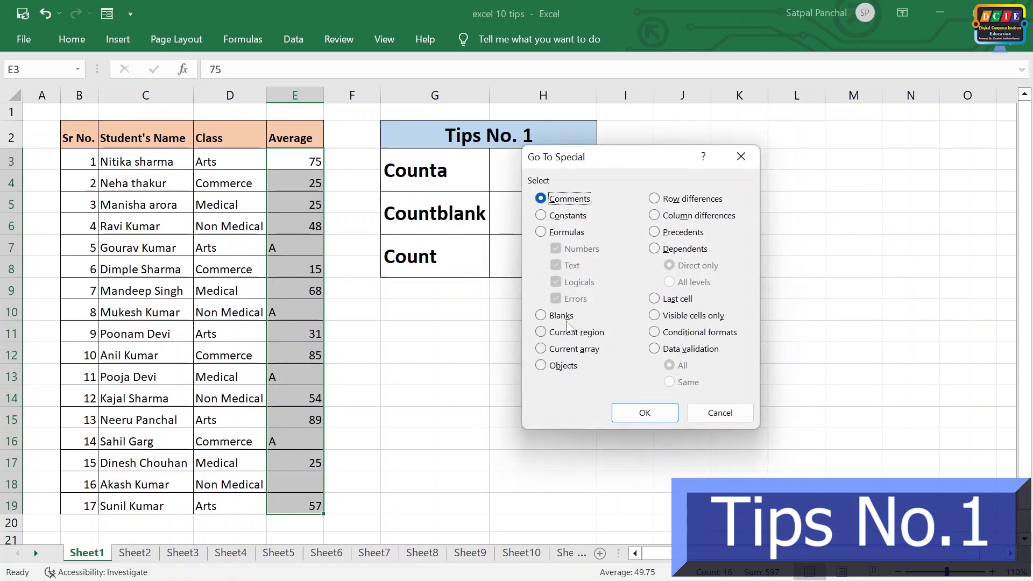
pyautogui.click(541, 215)
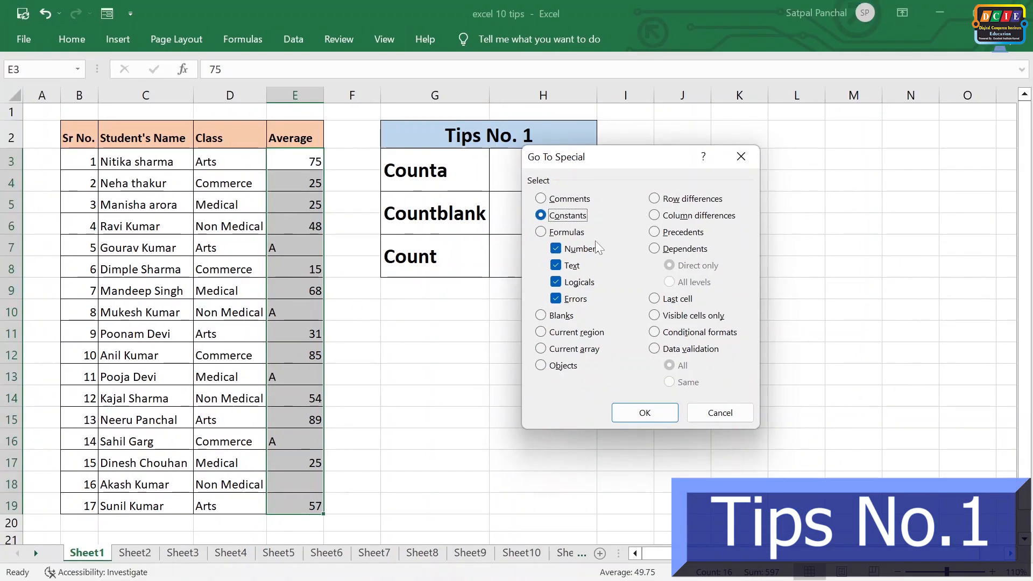
pyautogui.click(526, 243)
pyautogui.click(644, 412)
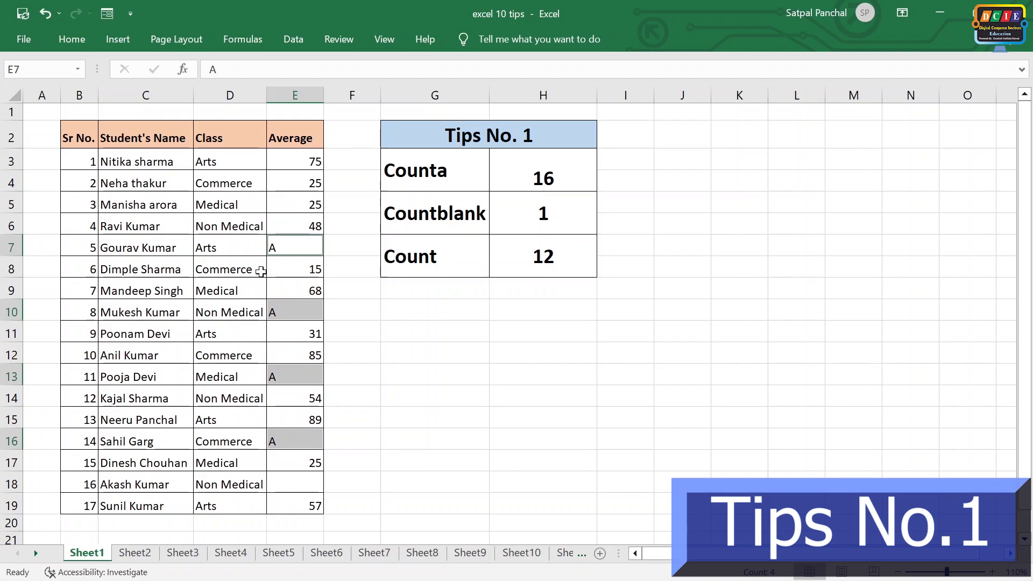
# - Fill the selected text cells in the Average column with yellow
pyautogui.click(77, 41)
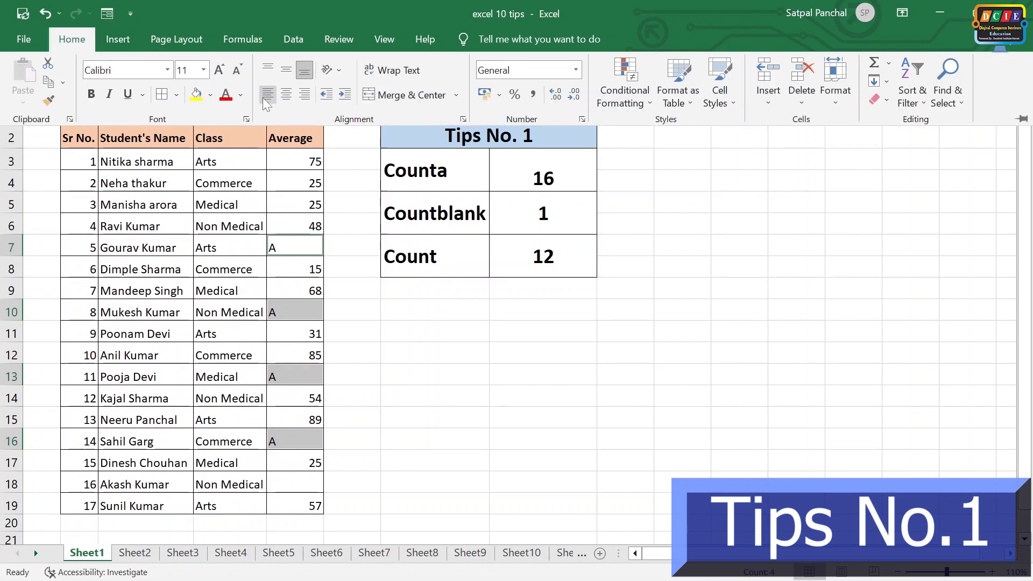
pyautogui.click(196, 95)
pyautogui.click(447, 360)
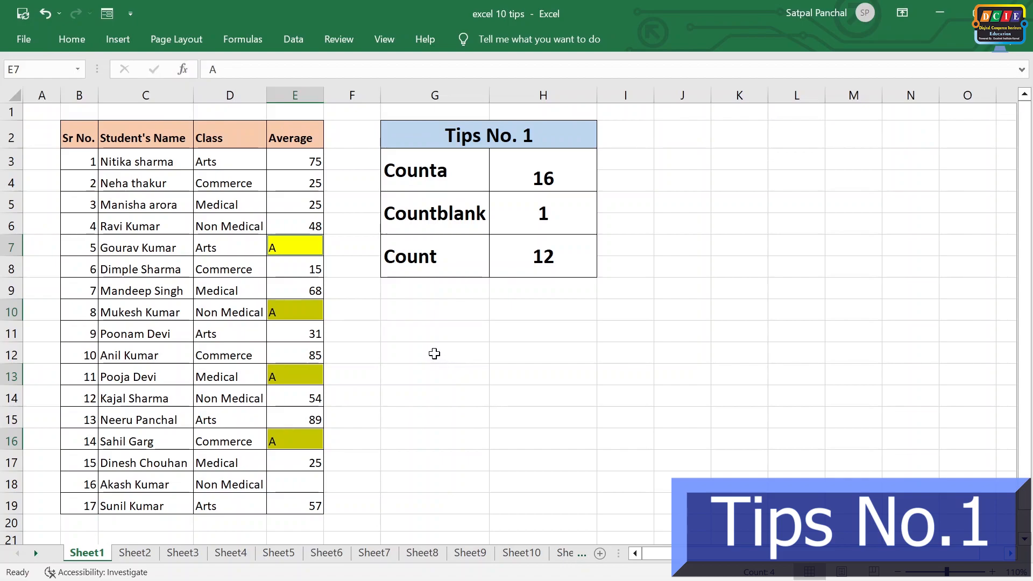
pyautogui.click(430, 353)
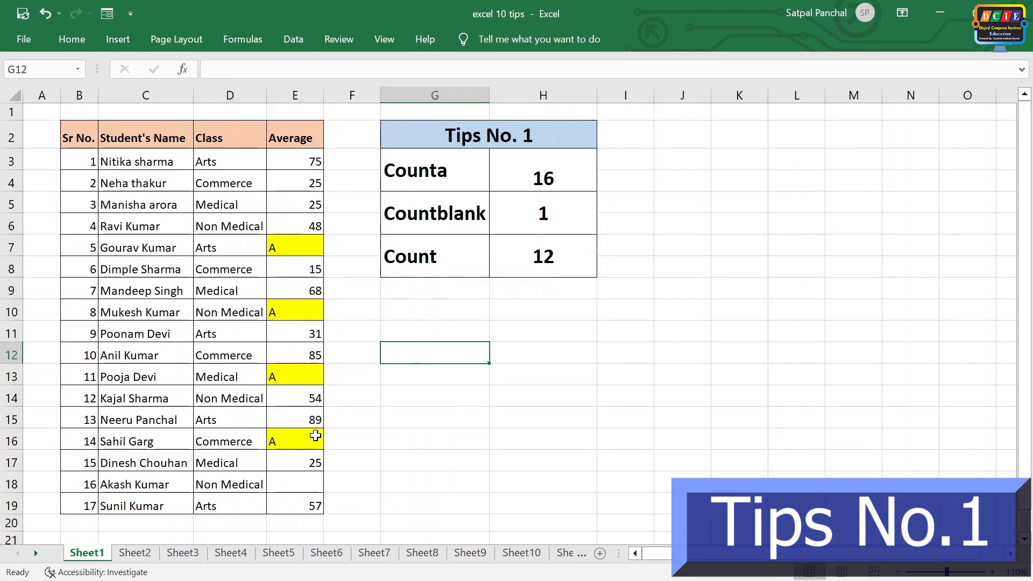
# - Clear the Average entry in E5 to create another blank cell
pyautogui.click(313, 488)
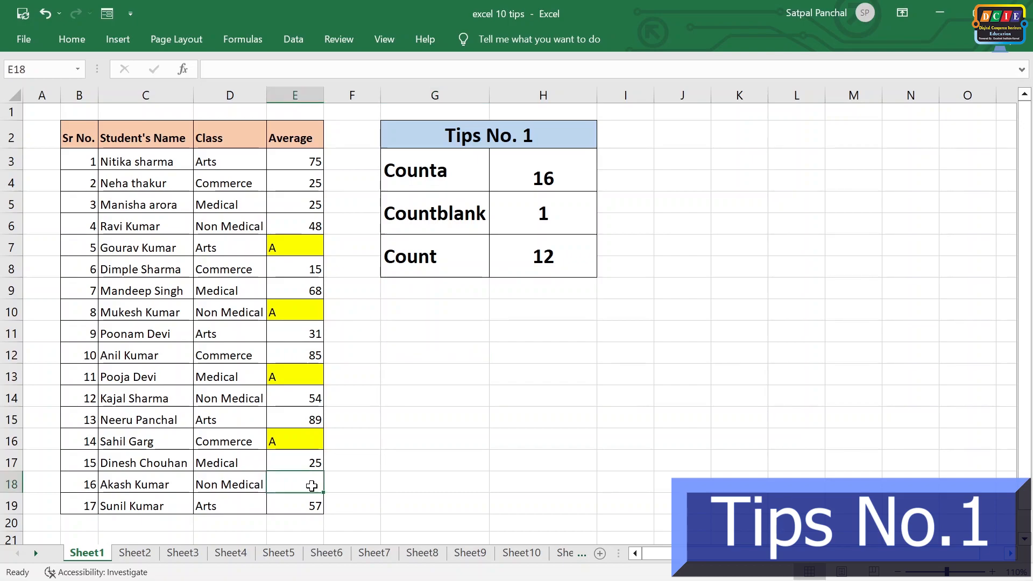
pyautogui.click(312, 204)
pyautogui.press('Delete')
pyautogui.click(543, 438)
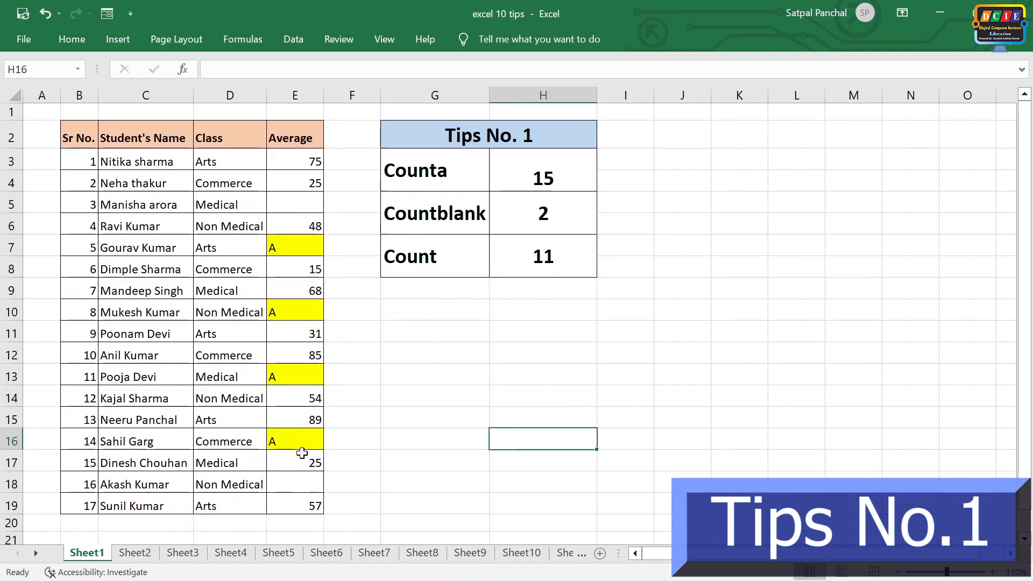
# - Select only the blank cells in the Average range E3:E19 with Go To Special
pyautogui.moveTo(303, 156); pyautogui.dragTo(312, 503)
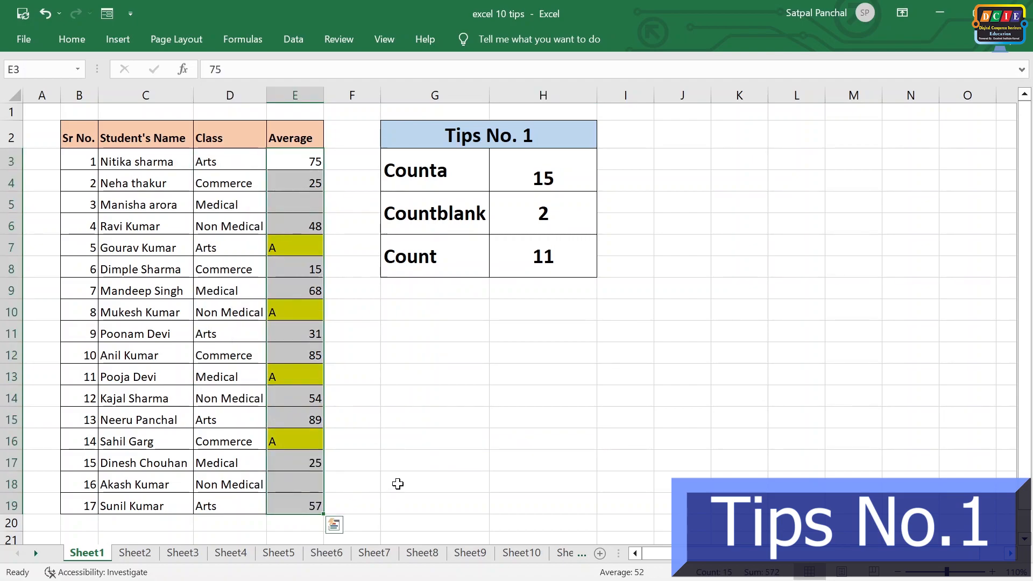
pyautogui.hotkey('ctrl', 'g')
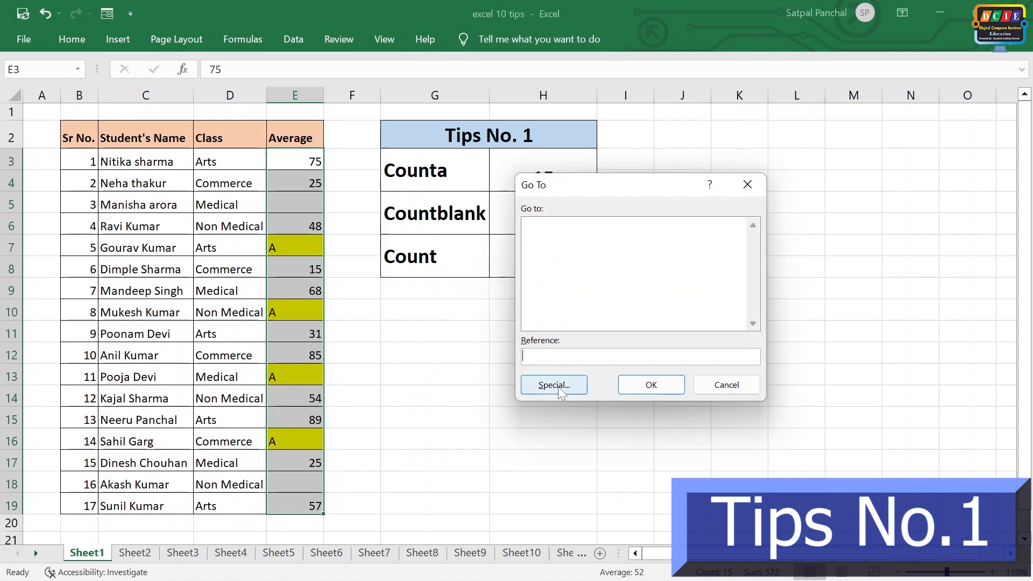
pyautogui.click(559, 391)
pyautogui.click(565, 217)
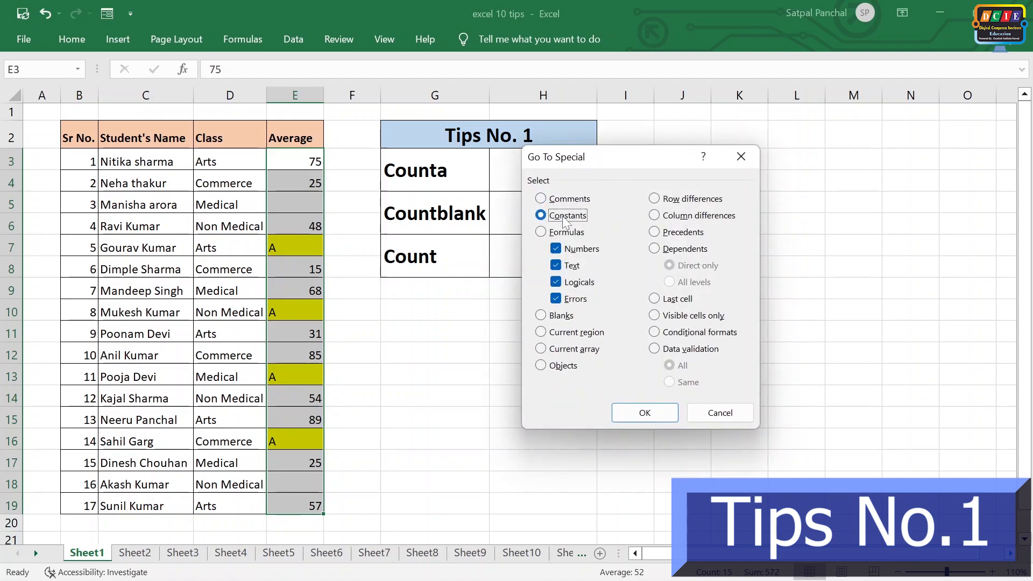
pyautogui.click(539, 317)
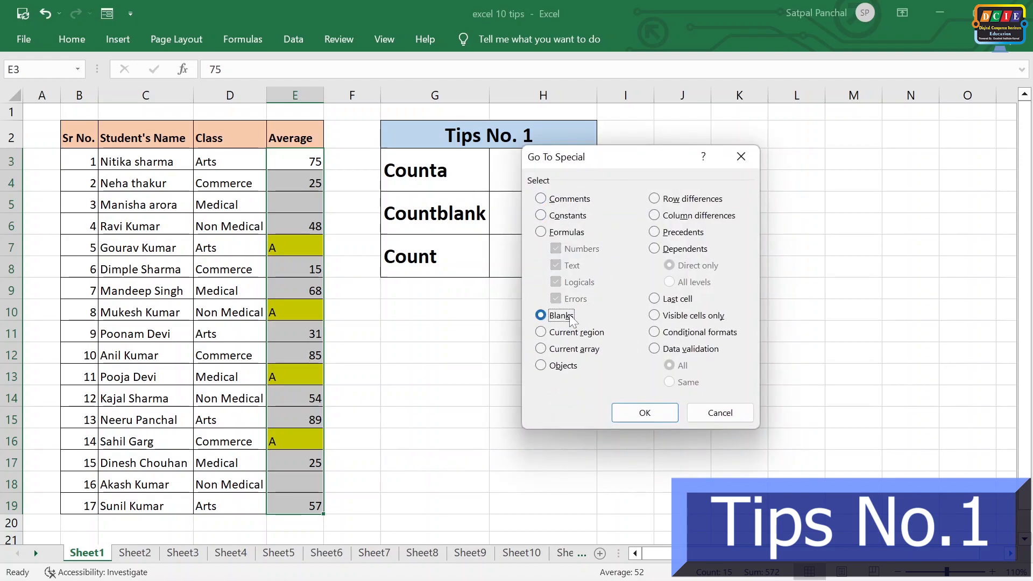
pyautogui.click(675, 415)
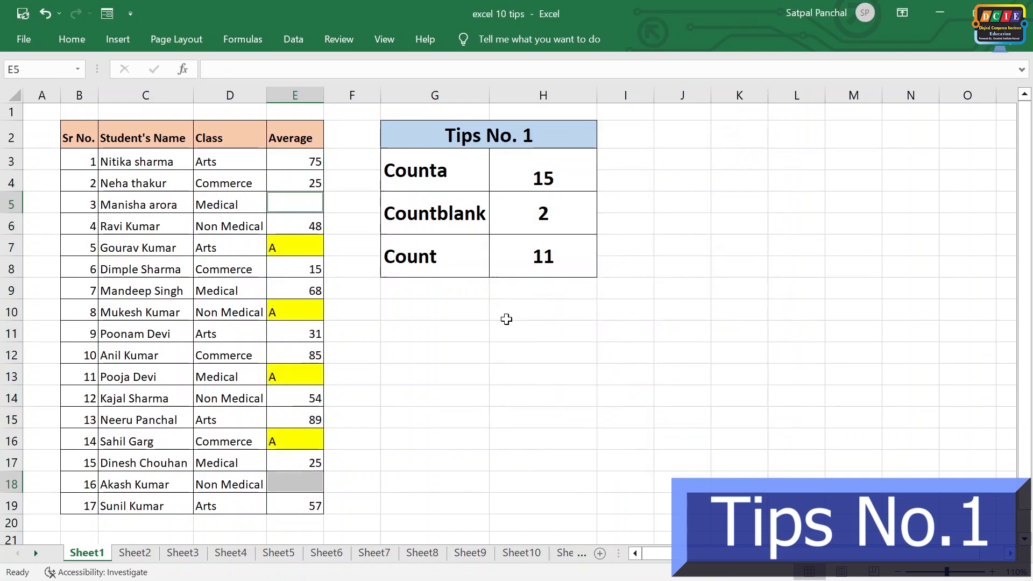
# - Fill the selected blank Average cells with the standard color Red
pyautogui.click(79, 38)
pyautogui.click(210, 95)
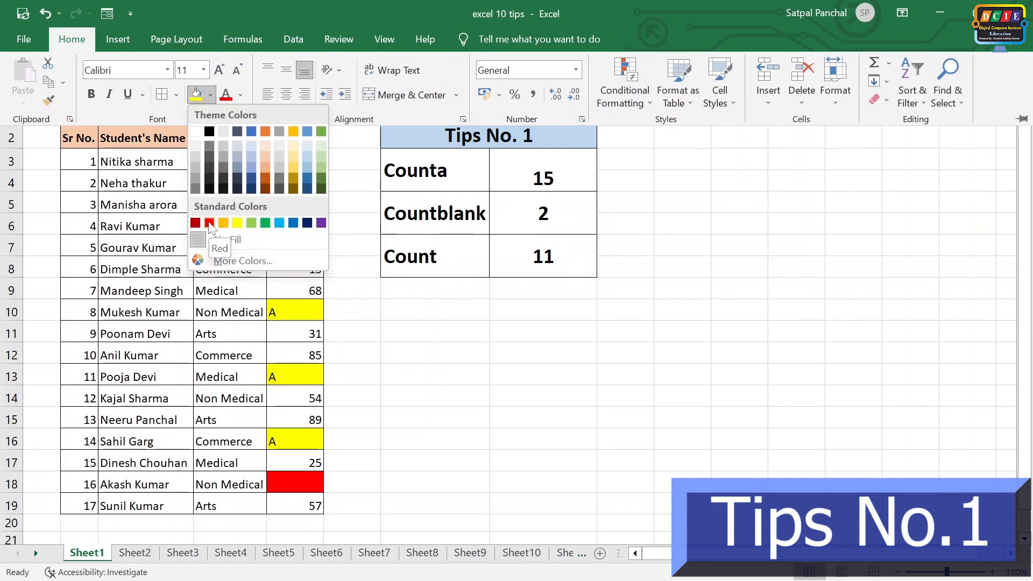
pyautogui.click(293, 178)
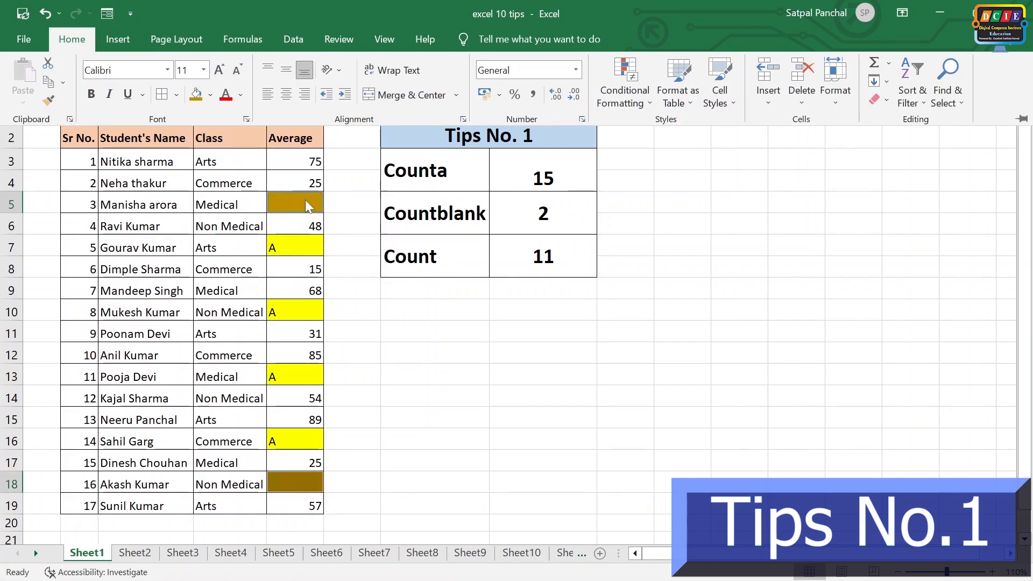
pyautogui.click(210, 94)
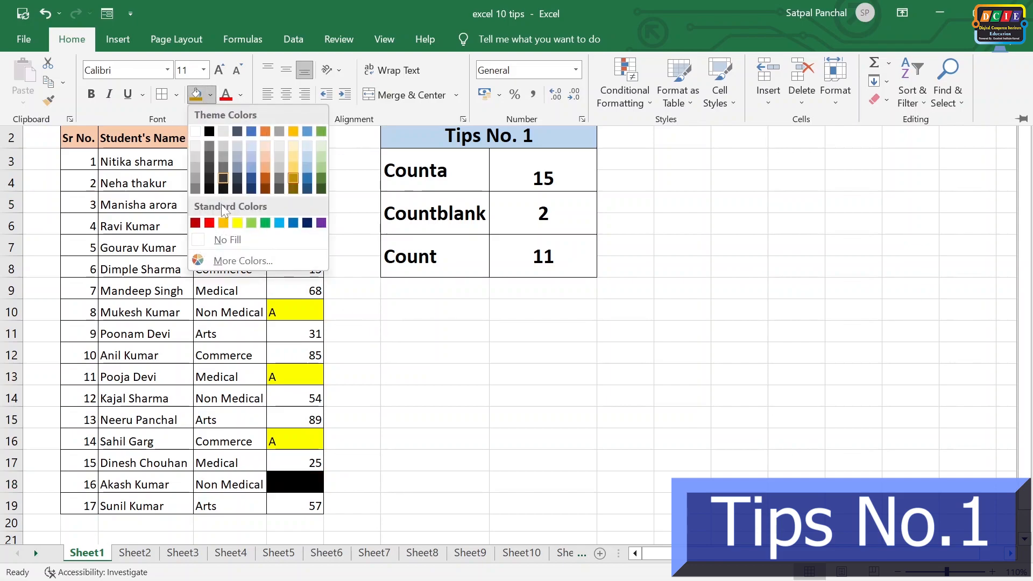
pyautogui.click(209, 223)
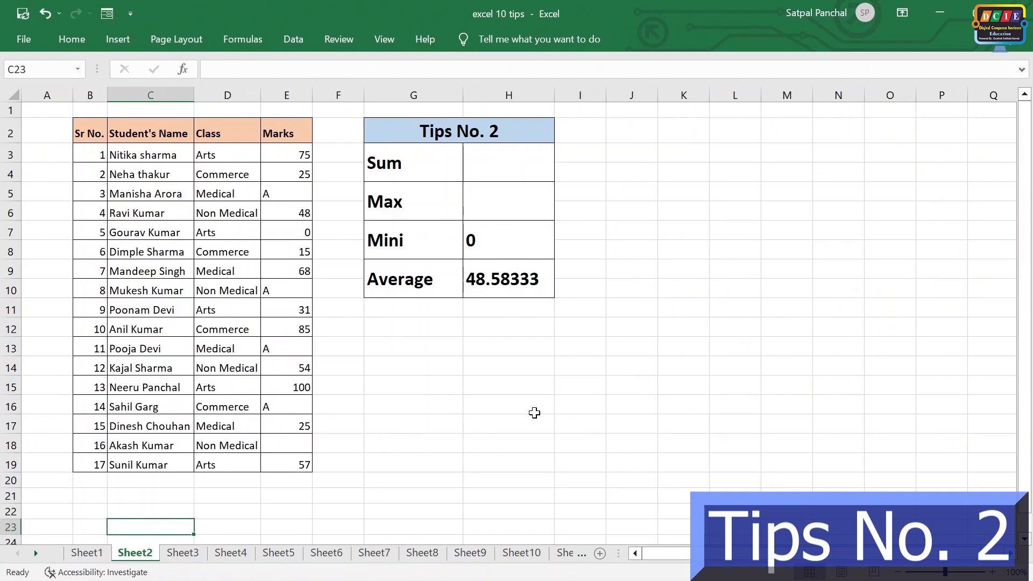
# - Clear the Mini and Average result cells in the Tips No. 2 table on Sheet2
pyautogui.moveTo(493, 235); pyautogui.dragTo(503, 294)
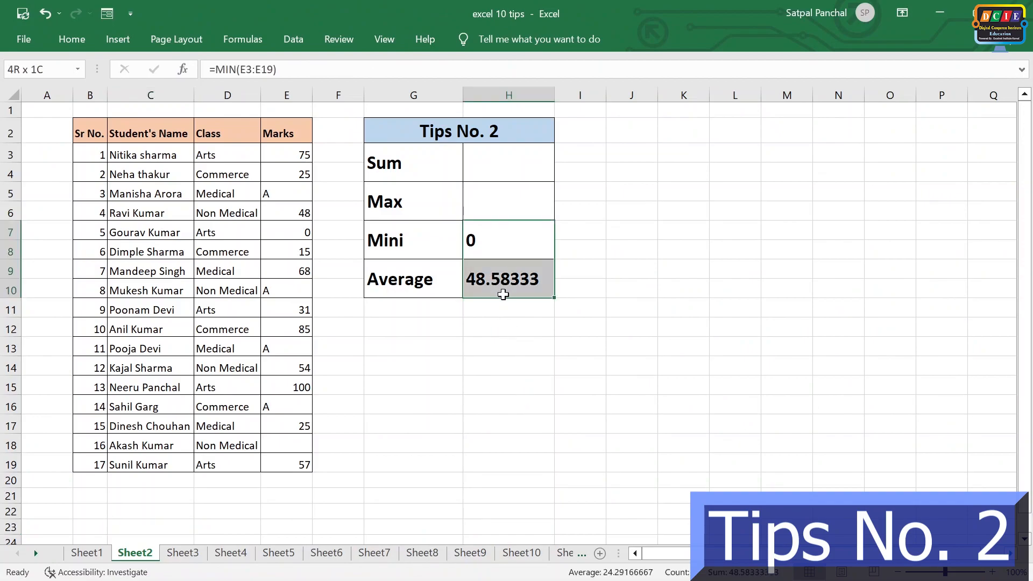
pyautogui.press('Delete')
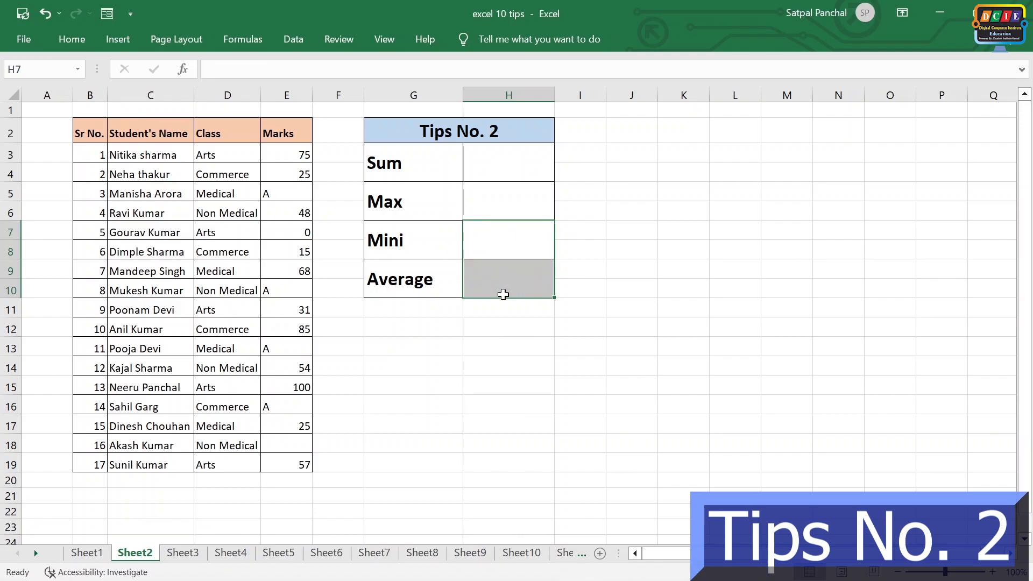
pyautogui.click(493, 329)
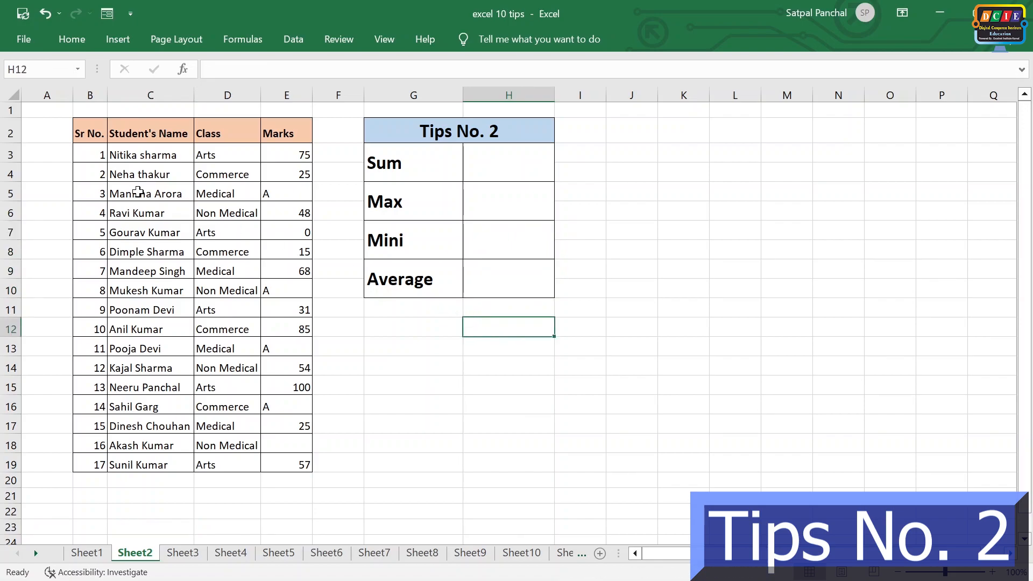
# - Add up the Marks in E3:E19 with a SUM formula in the Sum result cell H3
pyautogui.click(503, 167)
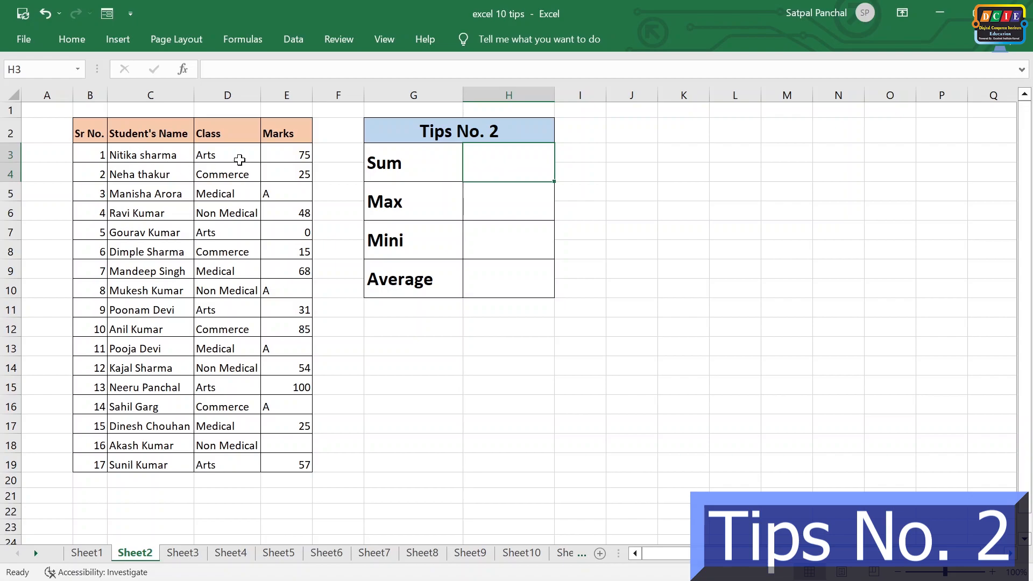
pyautogui.moveTo(279, 155); pyautogui.dragTo(293, 480)
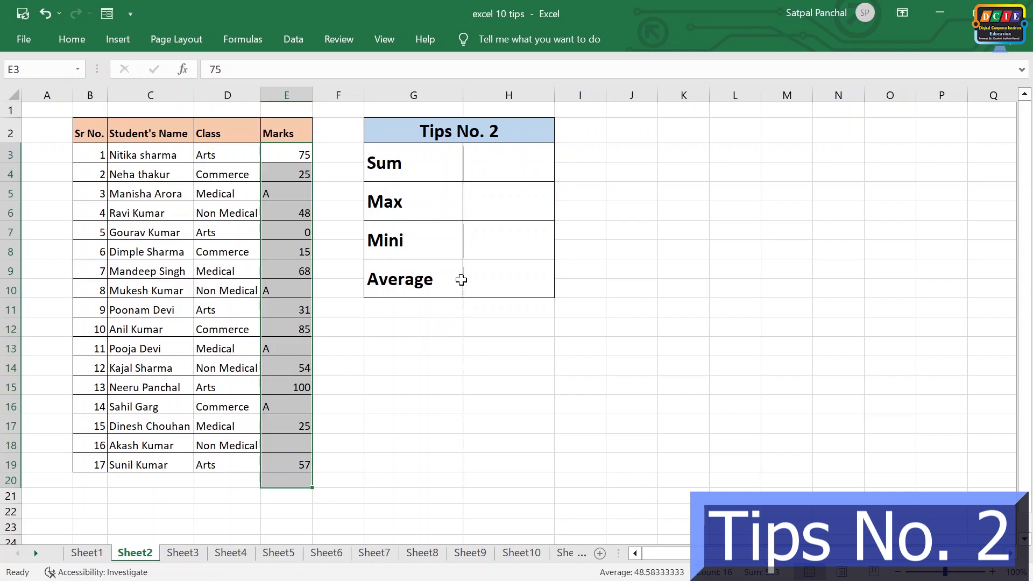
pyautogui.click(501, 173)
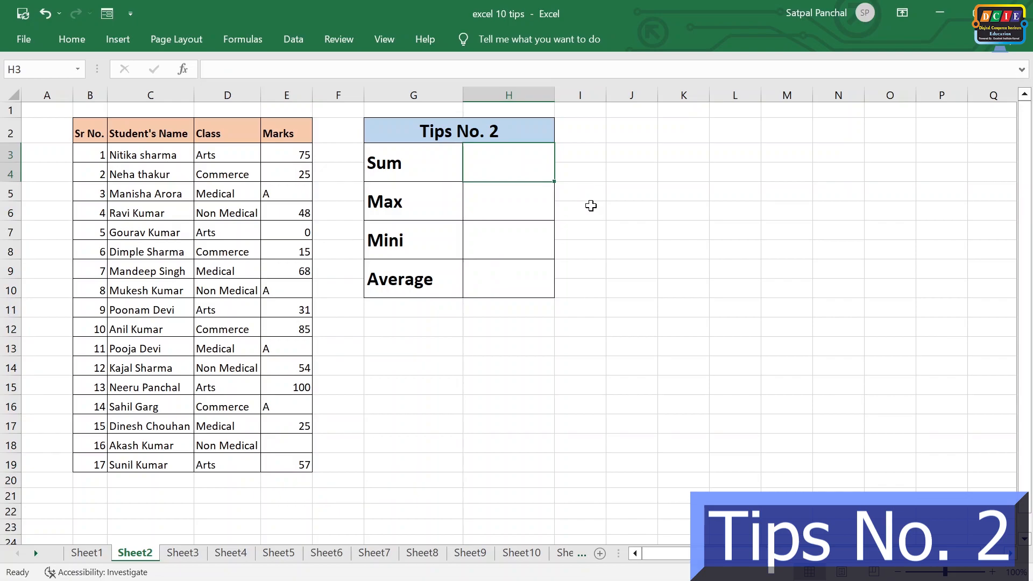
pyautogui.write('=sum')
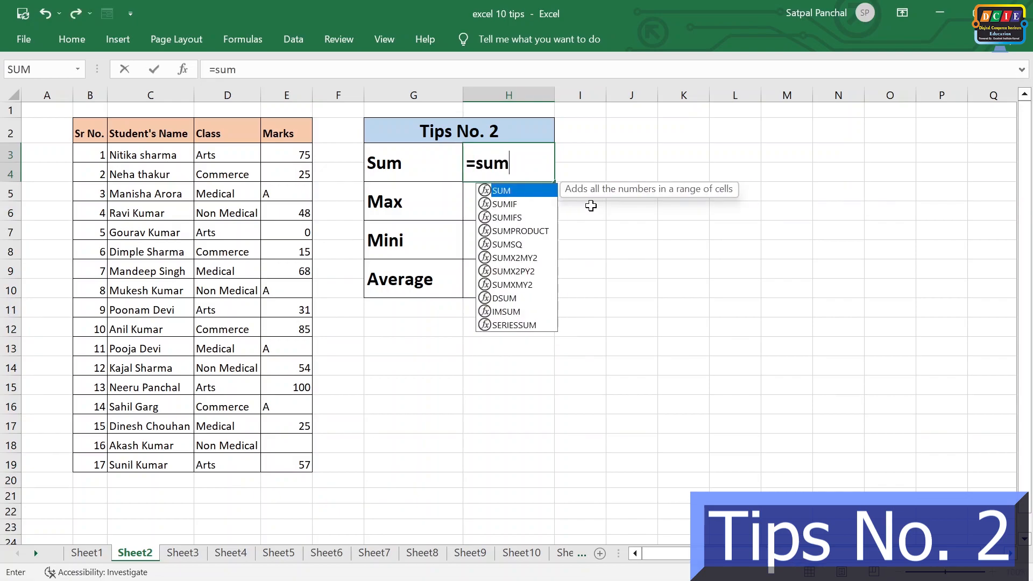
pyautogui.write('(')
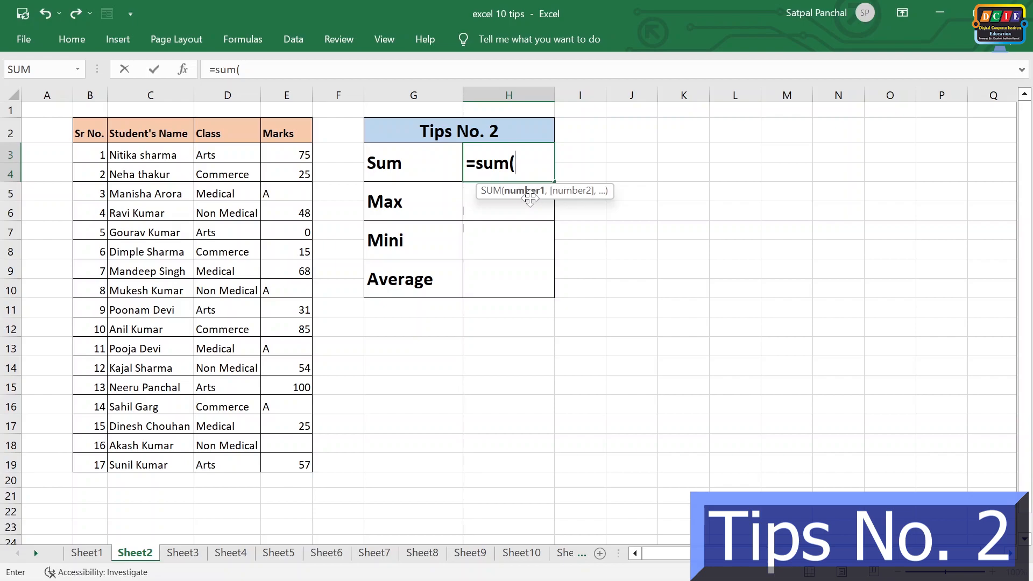
pyautogui.moveTo(297, 156); pyautogui.dragTo(299, 461)
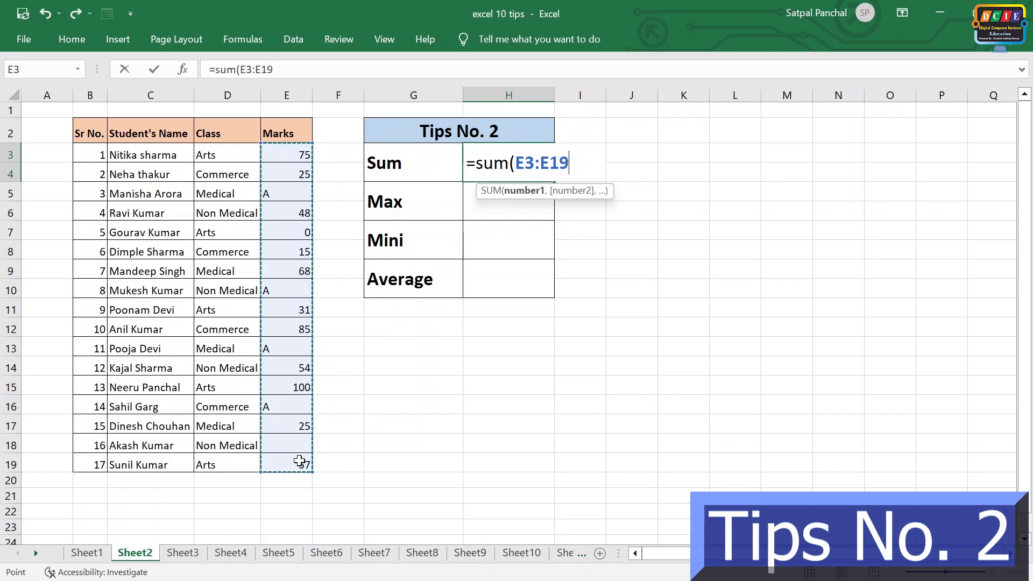
pyautogui.write(')')
pyautogui.press('Return')
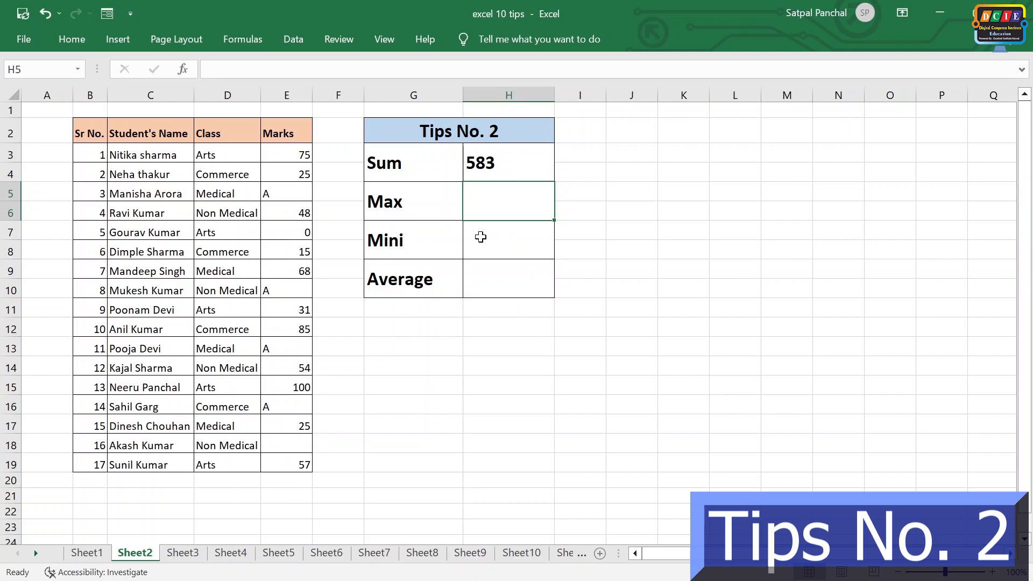
# - Find the highest mark in E3:E19 with a MAX formula in the Max result cell H5
pyautogui.write('=max')
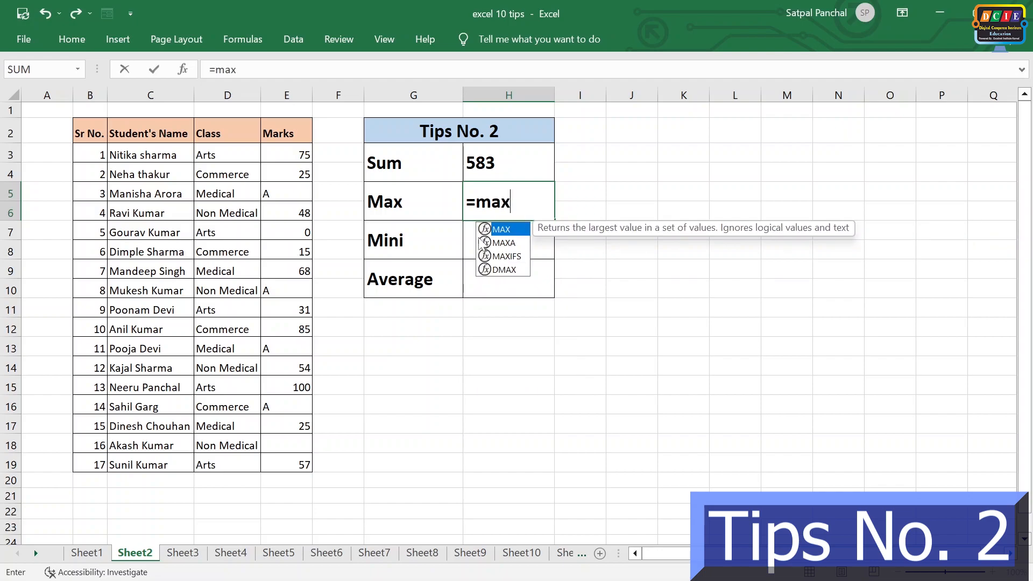
pyautogui.write('(')
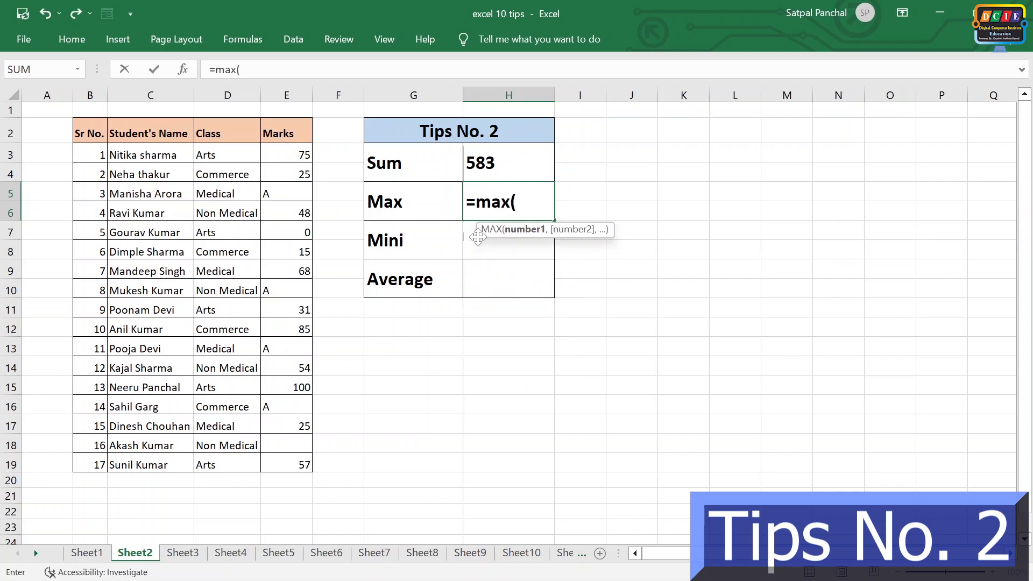
pyautogui.moveTo(291, 156); pyautogui.dragTo(275, 464)
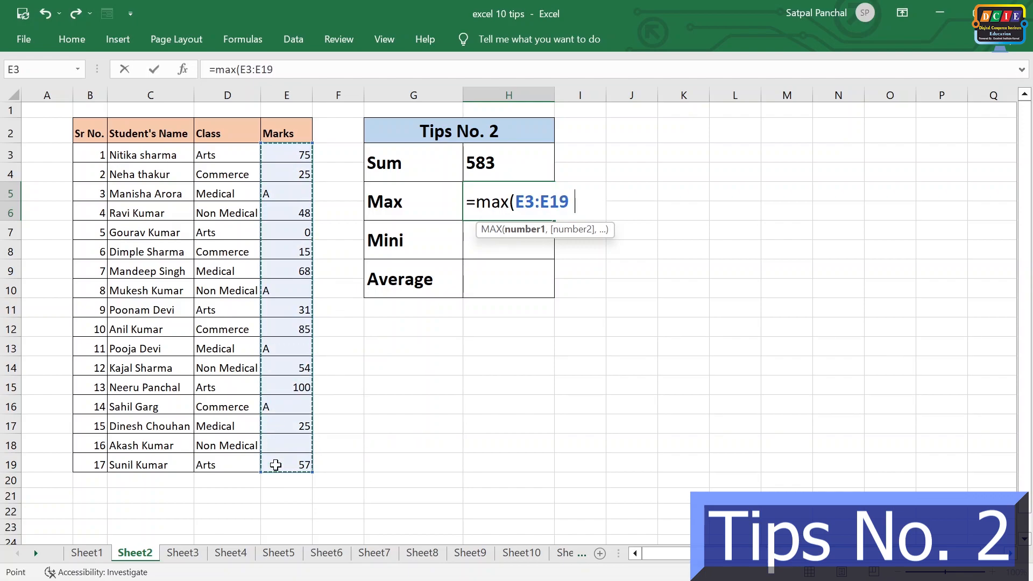
pyautogui.write(')')
pyautogui.press('Return')
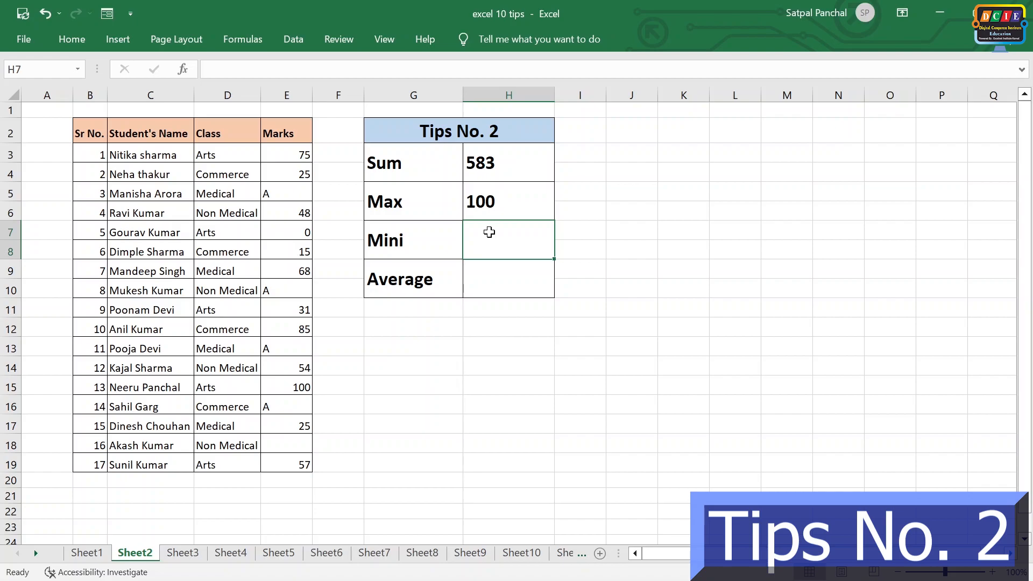
# - Shorten the Mini label to Min and calculate the lowest mark in E3:E19 with a MIN formula in H7
pyautogui.doubleClick(421, 242)
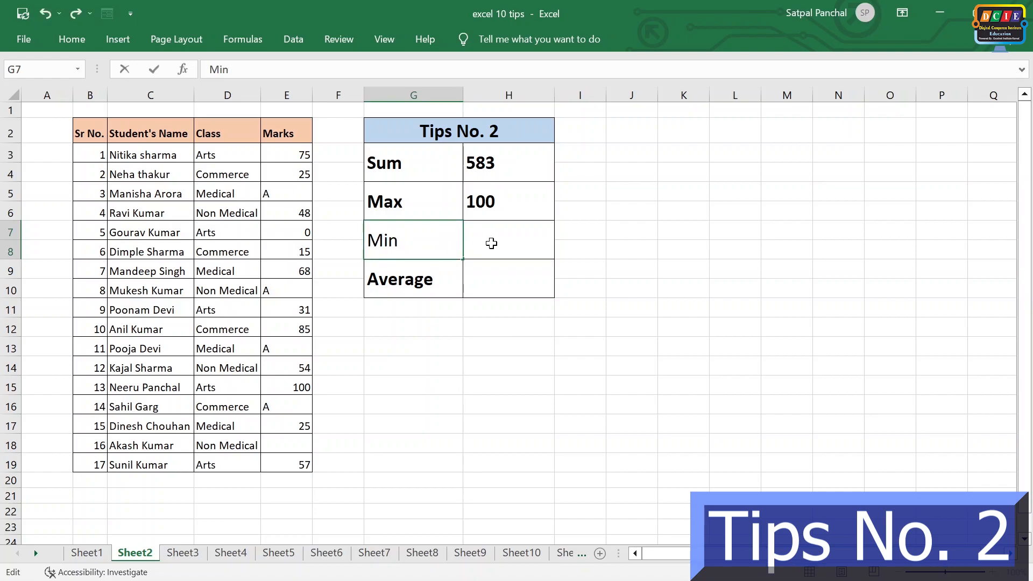
pyautogui.click(495, 241)
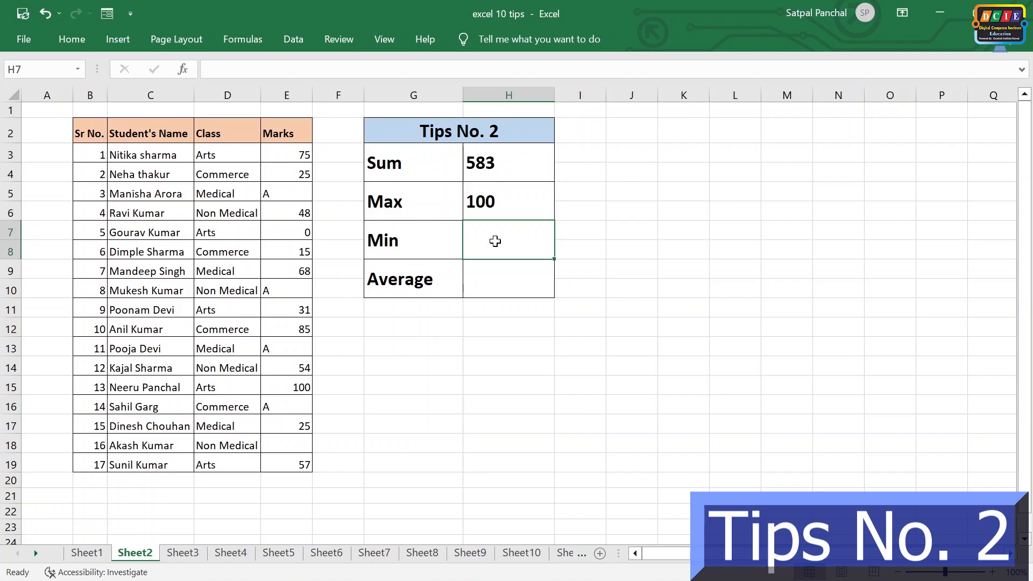
pyautogui.moveTo(299, 155); pyautogui.dragTo(297, 466)
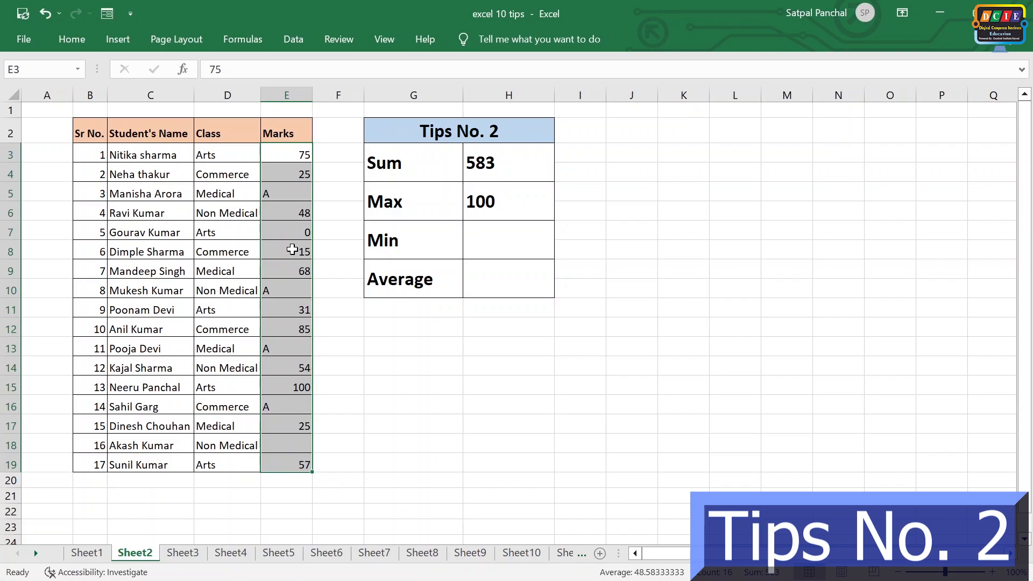
pyautogui.click(500, 253)
pyautogui.write('=min')
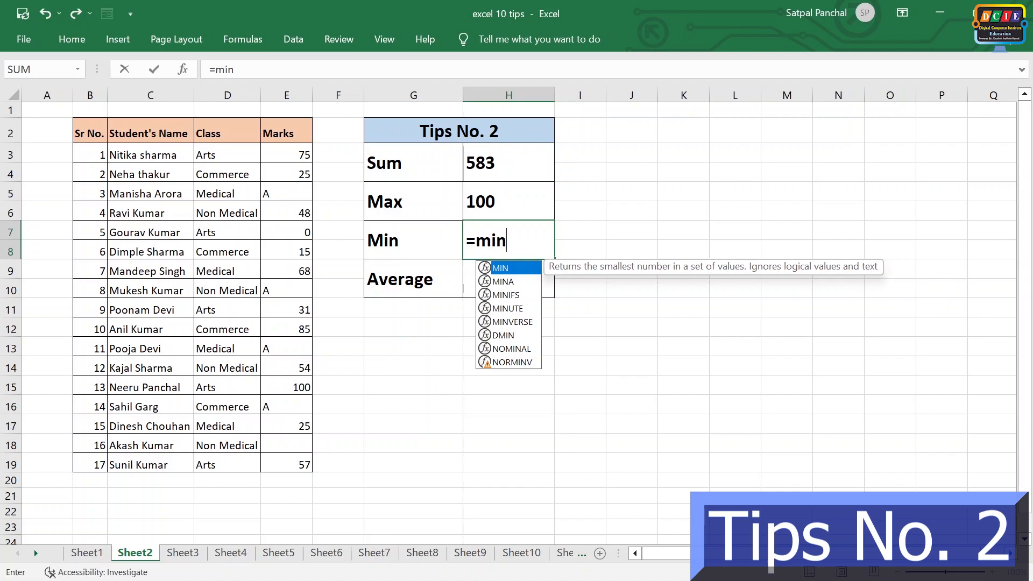
pyautogui.write('(')
pyautogui.moveTo(293, 159); pyautogui.dragTo(303, 459)
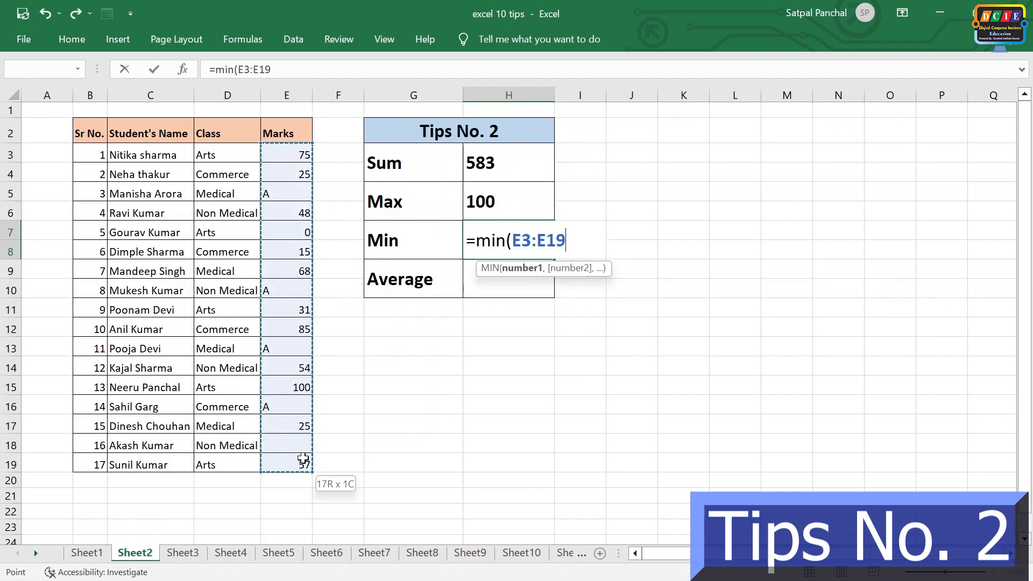
pyautogui.write(')')
pyautogui.press('Return')
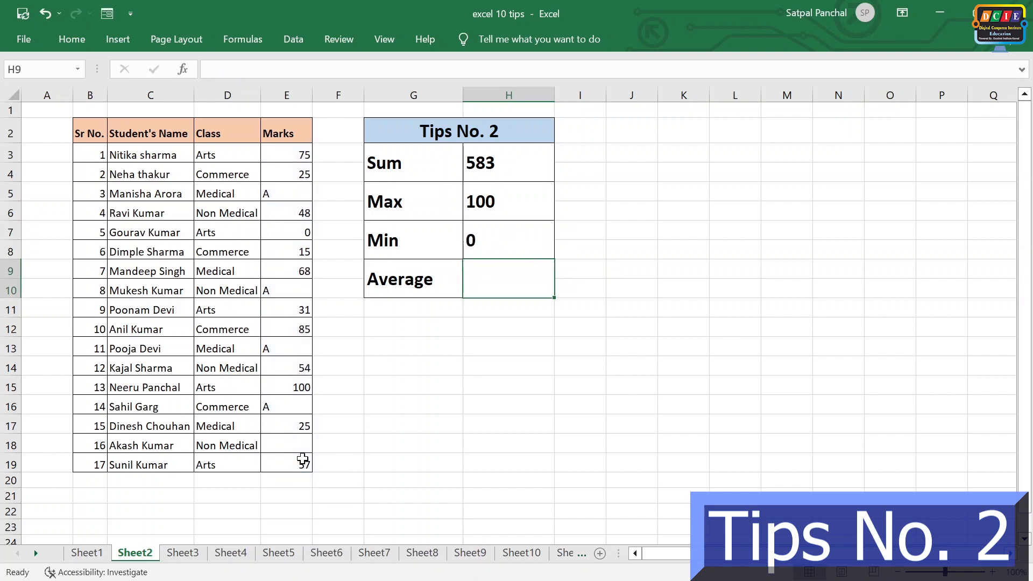
# - Clear the mark in E7 and set the mark in E8 to 90 to test the Min formula
pyautogui.click(304, 230)
pyautogui.write('7')
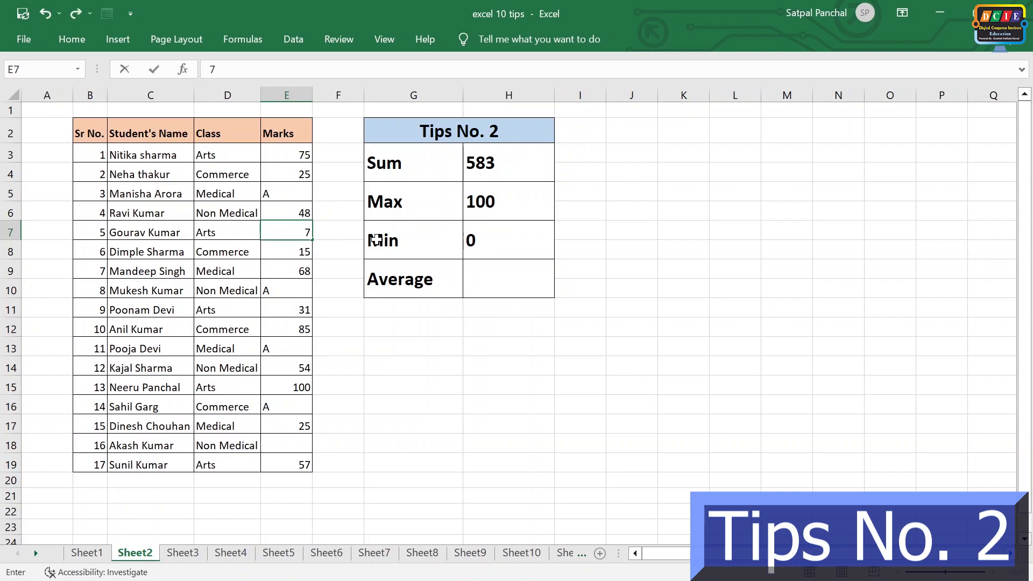
pyautogui.click(431, 350)
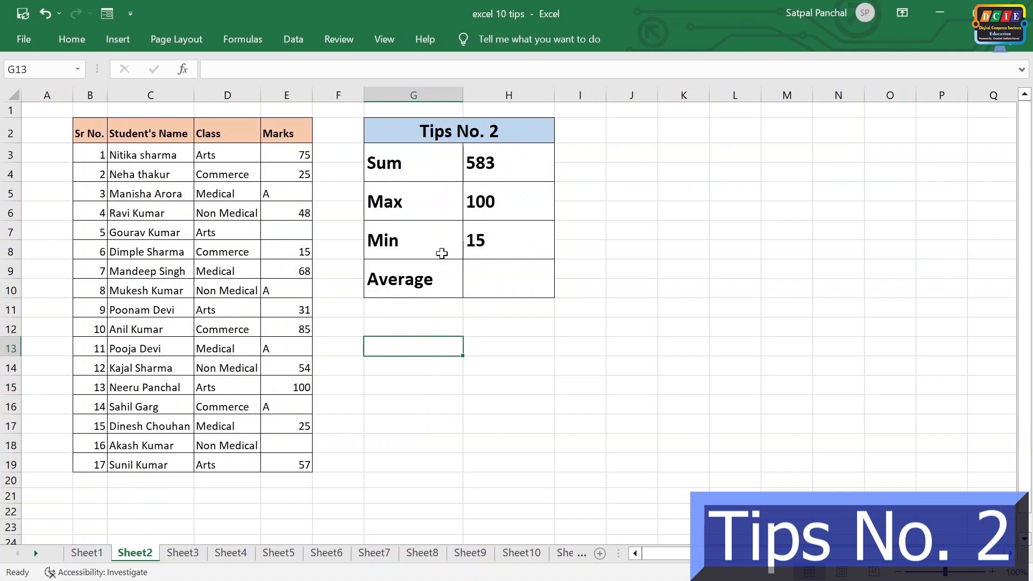
pyautogui.click(292, 253)
pyautogui.write('90')
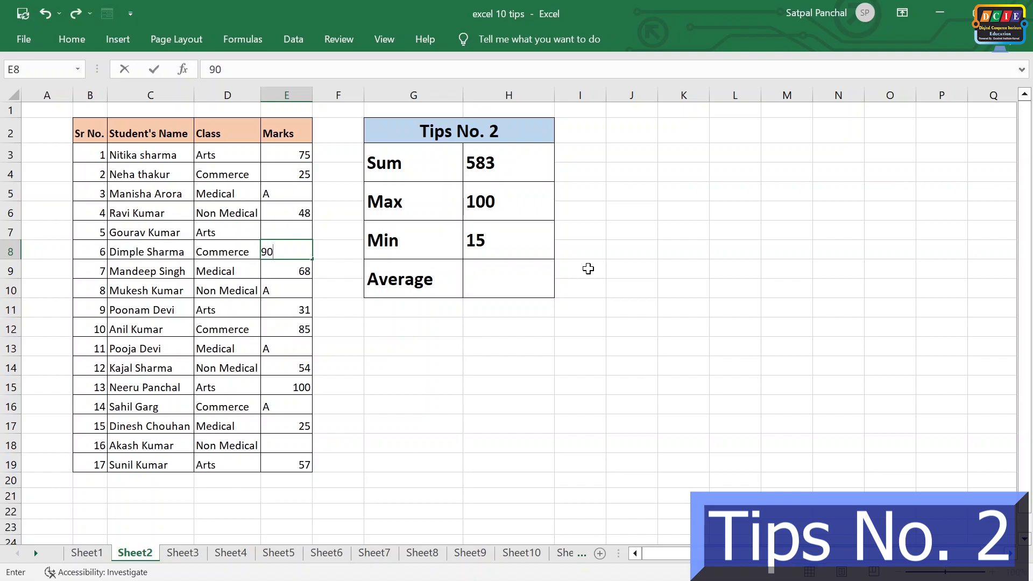
pyautogui.click(538, 340)
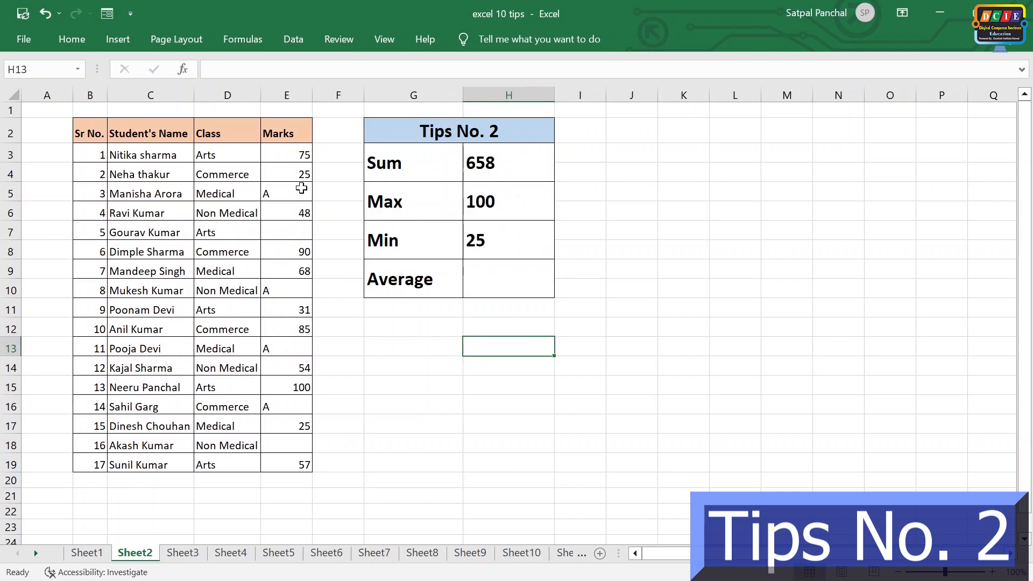
# - Calculate the mean of the Marks in E3:E19 with an AVERAGE formula in the Average result cell H9
pyautogui.click(509, 276)
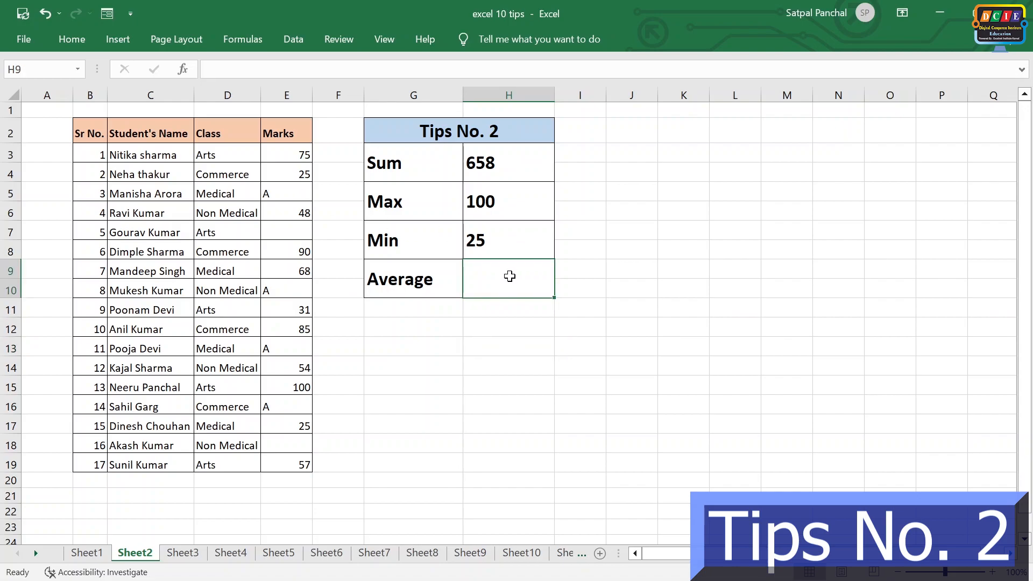
pyautogui.moveTo(286, 155); pyautogui.dragTo(288, 461)
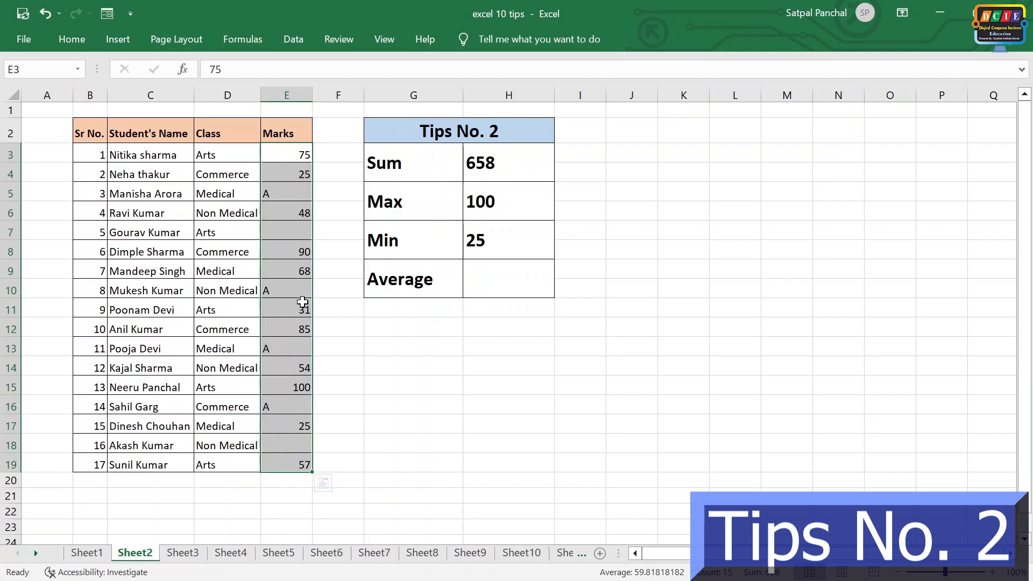
pyautogui.click(508, 284)
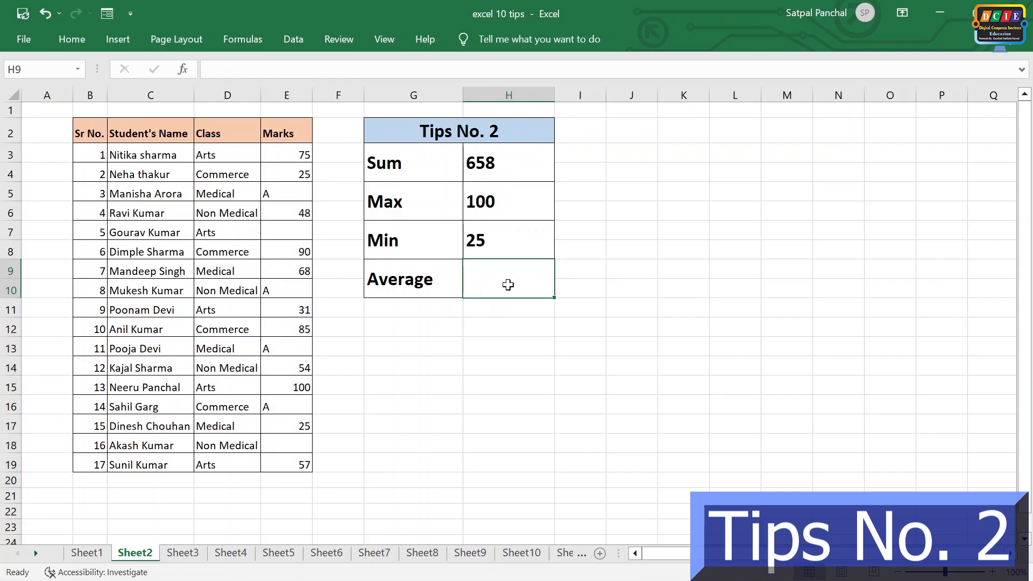
pyautogui.write('=')
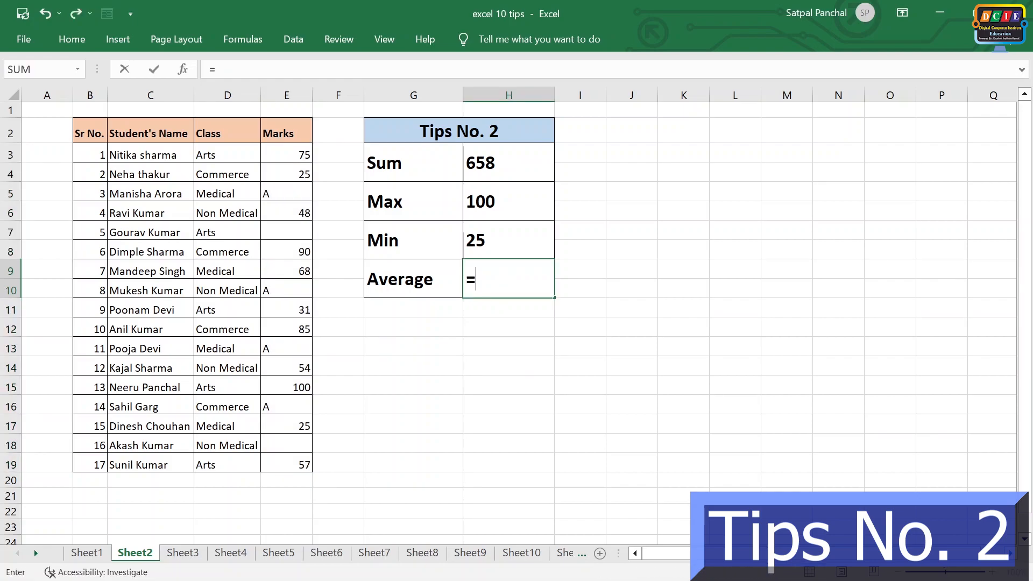
pyautogui.write('average')
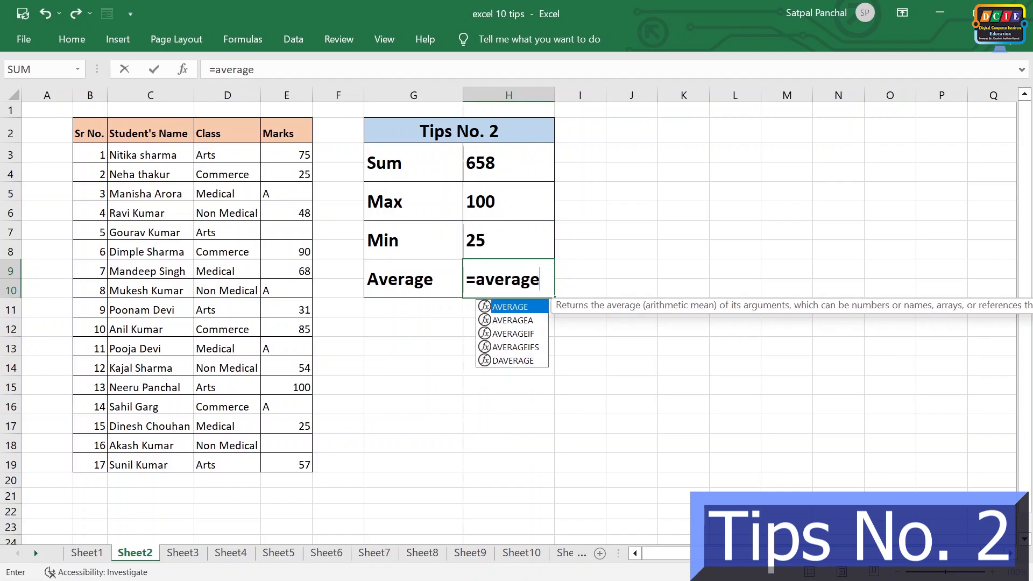
pyautogui.write('(')
pyautogui.moveTo(290, 156); pyautogui.dragTo(286, 459)
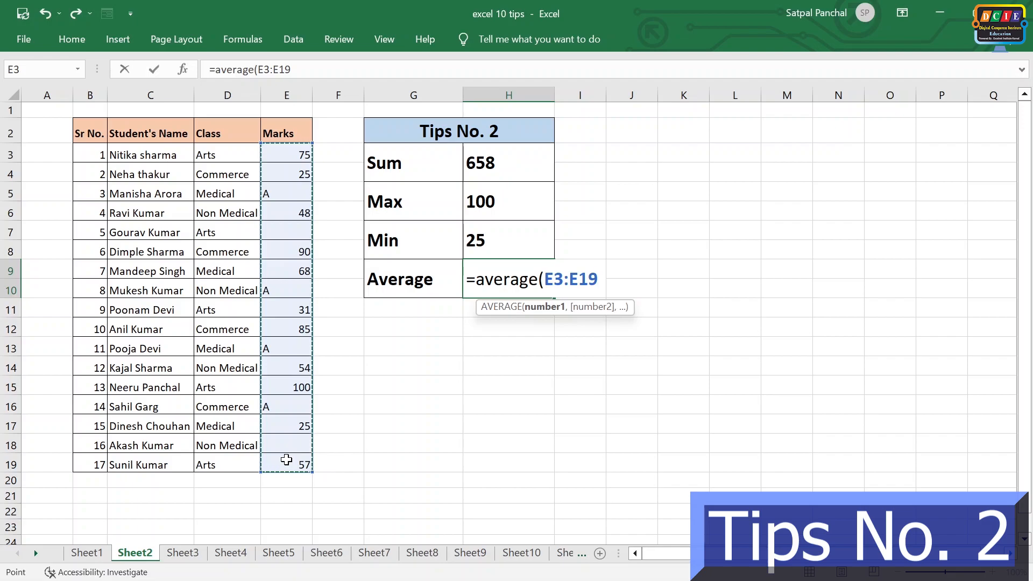
pyautogui.write(')')
pyautogui.press('Return')
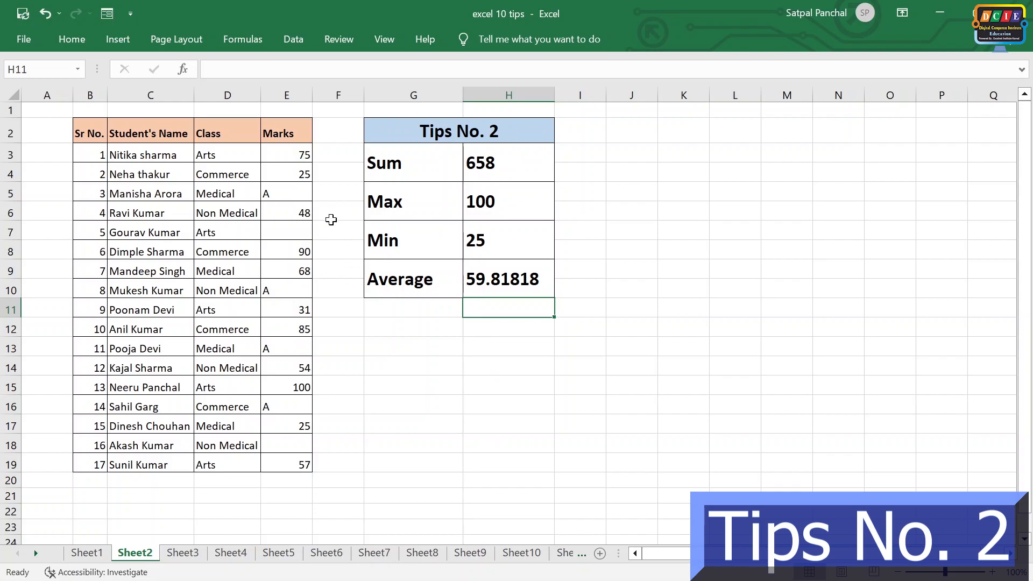
# - Enter 0 as the mark in E7 and check its effect on the Average result in H9
pyautogui.click(297, 233)
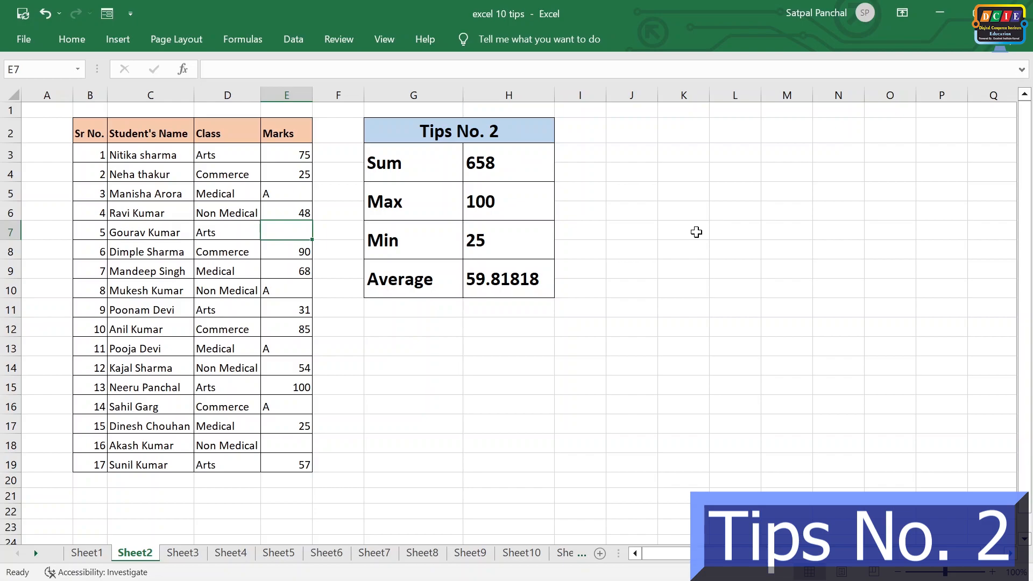
pyautogui.write('0')
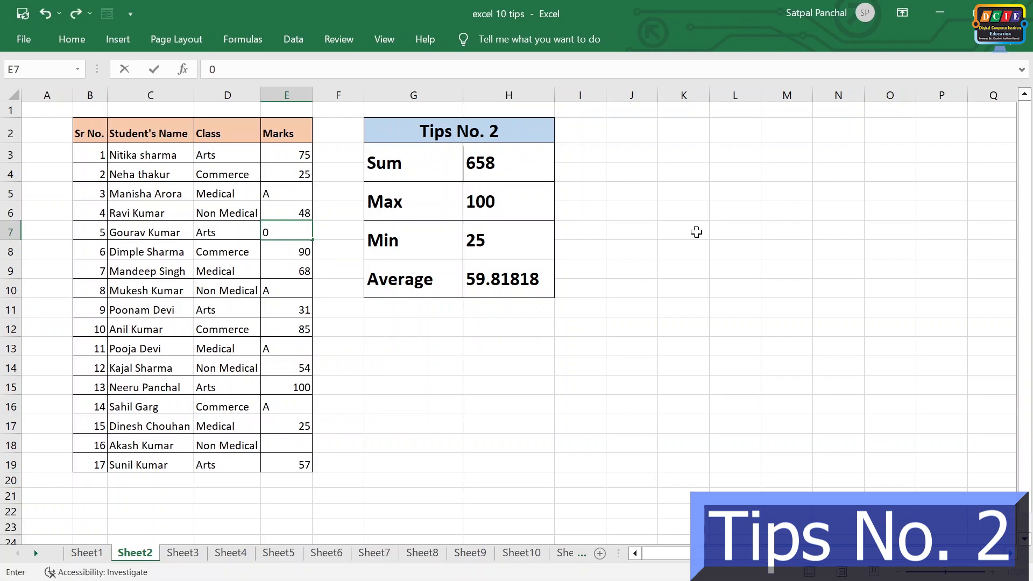
pyautogui.click(633, 344)
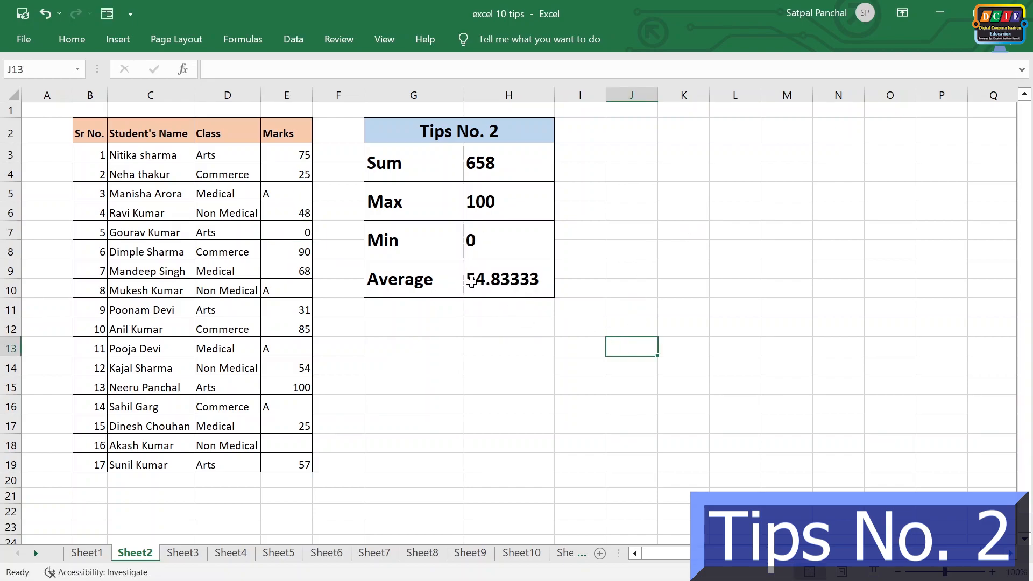
pyautogui.click(296, 232)
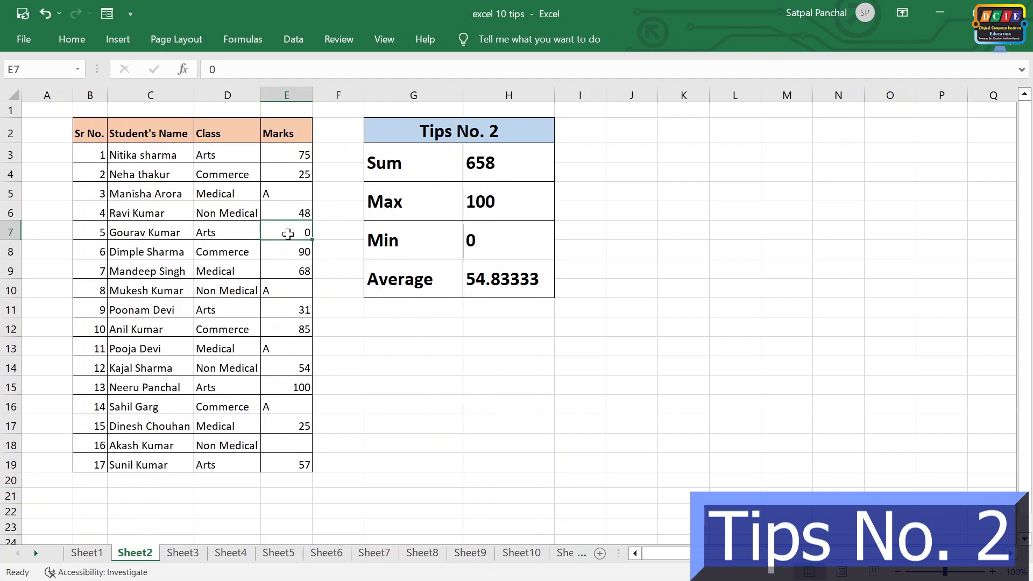
pyautogui.click(479, 285)
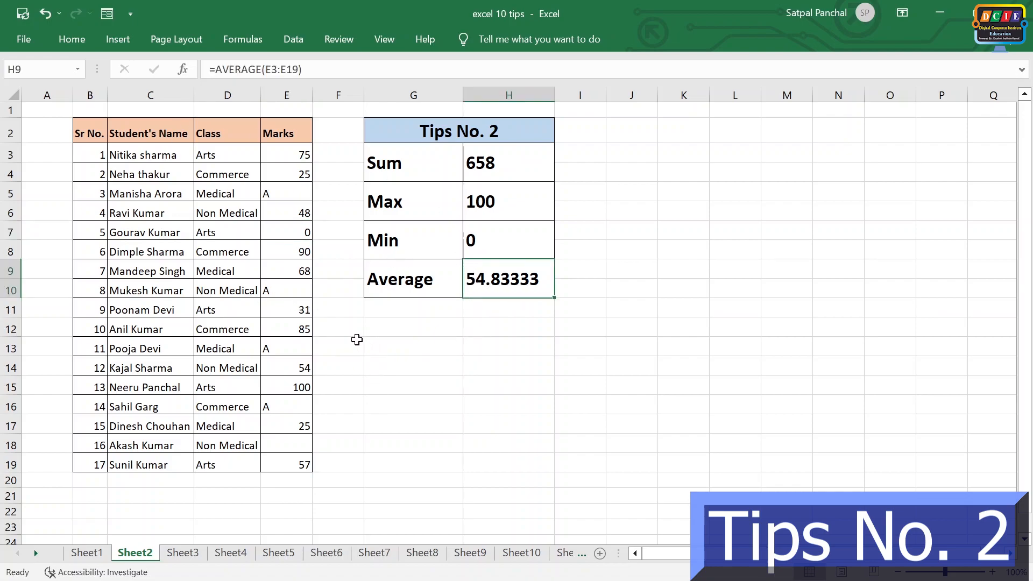
# - Switch to Sheet3 with the Tips No. 3 VlookUp table and select the empty cell G12
pyautogui.click(183, 554)
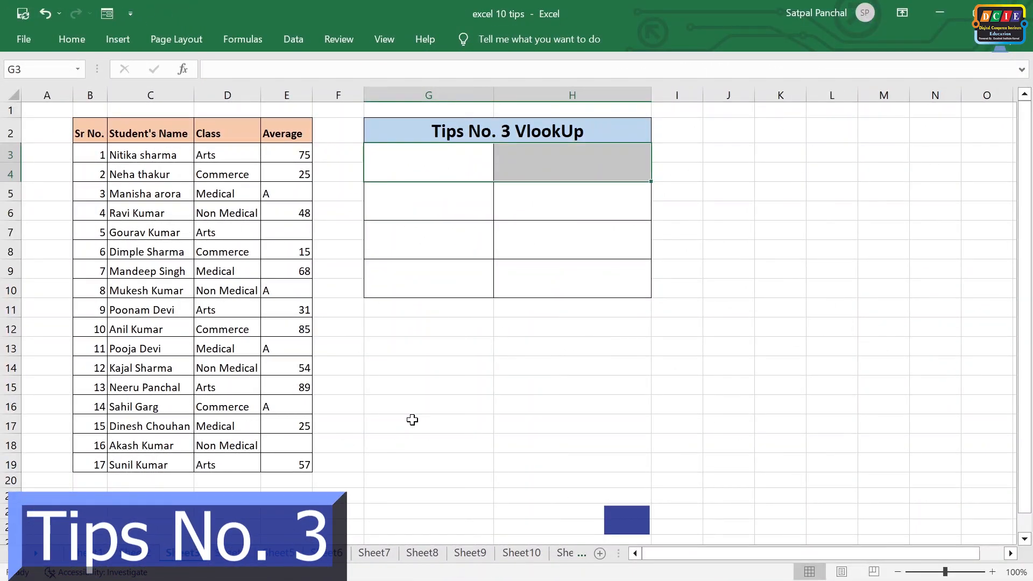
pyautogui.click(441, 323)
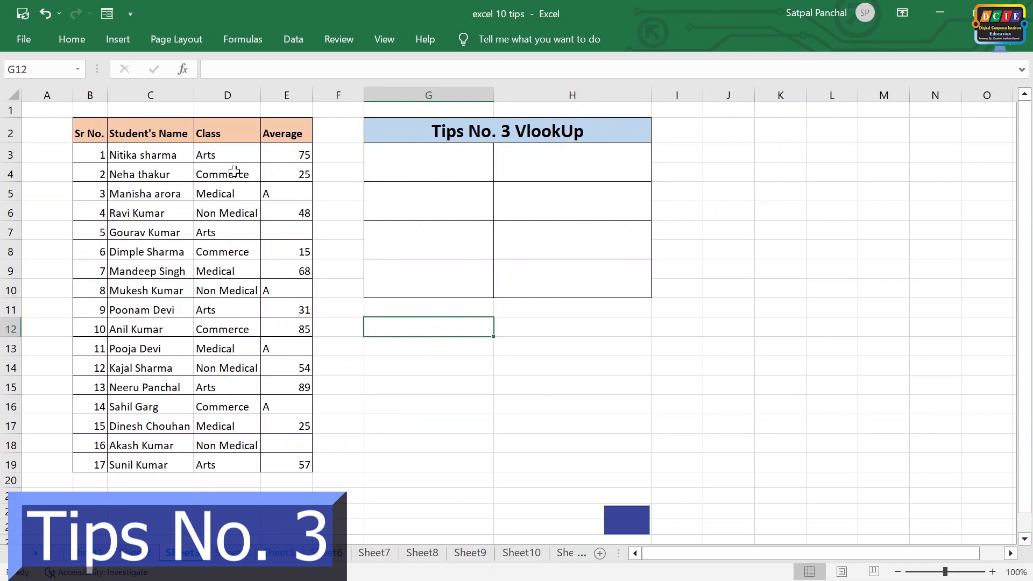
# - Copy the student names from C5 and C10 into the VlookUp table cells G3 and G5
pyautogui.click(156, 191)
pyautogui.hotkey('ctrl', 'c')
pyautogui.click(417, 170)
pyautogui.hotkey('ctrl', 'v')
pyautogui.click(108, 275)
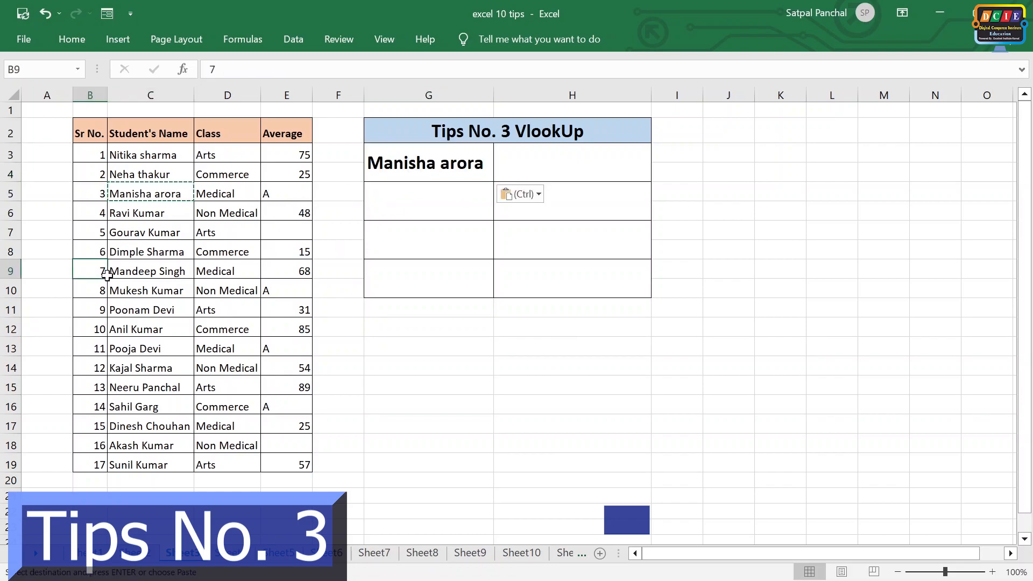
pyautogui.click(127, 291)
pyautogui.hotkey('ctrl', 'c')
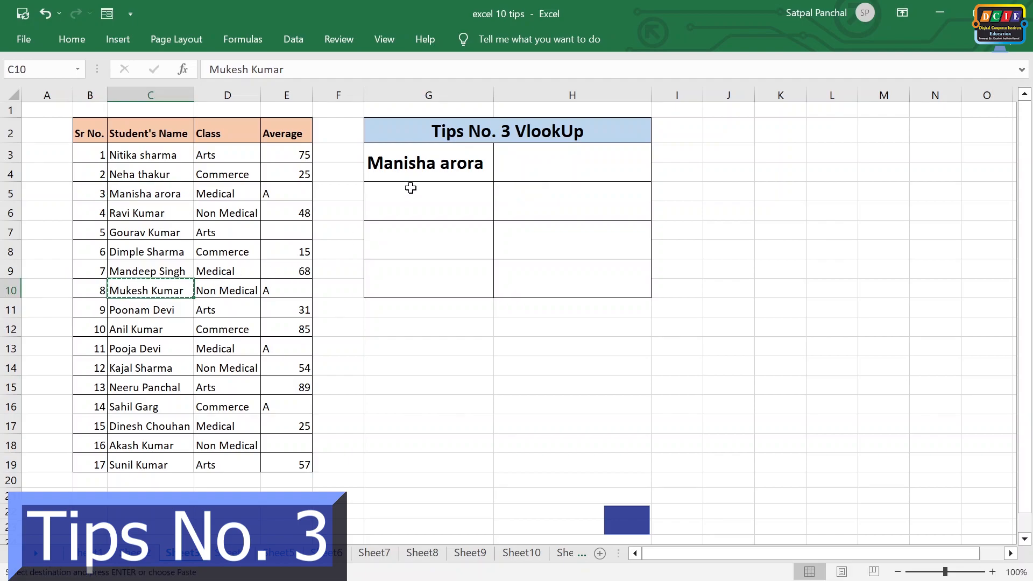
pyautogui.click(410, 188)
pyautogui.hotkey('ctrl', 'v')
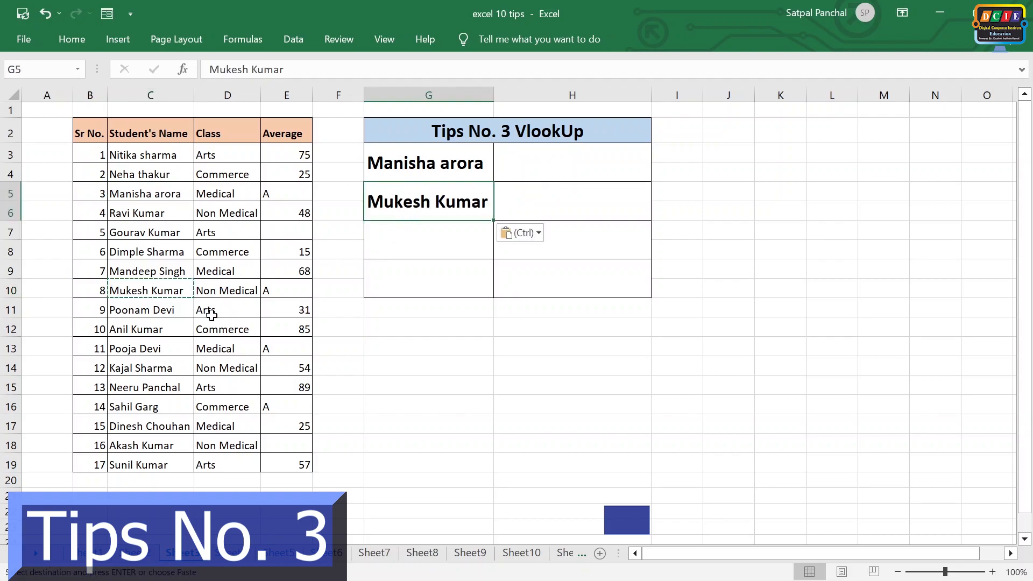
# - Copy the student name from C13 into G7 and place the name from C17 on the clipboard
pyautogui.click(171, 346)
pyautogui.press('Escape')
pyautogui.hotkey('ctrl', 'c')
pyautogui.click(444, 240)
pyautogui.hotkey('ctrl', 'v')
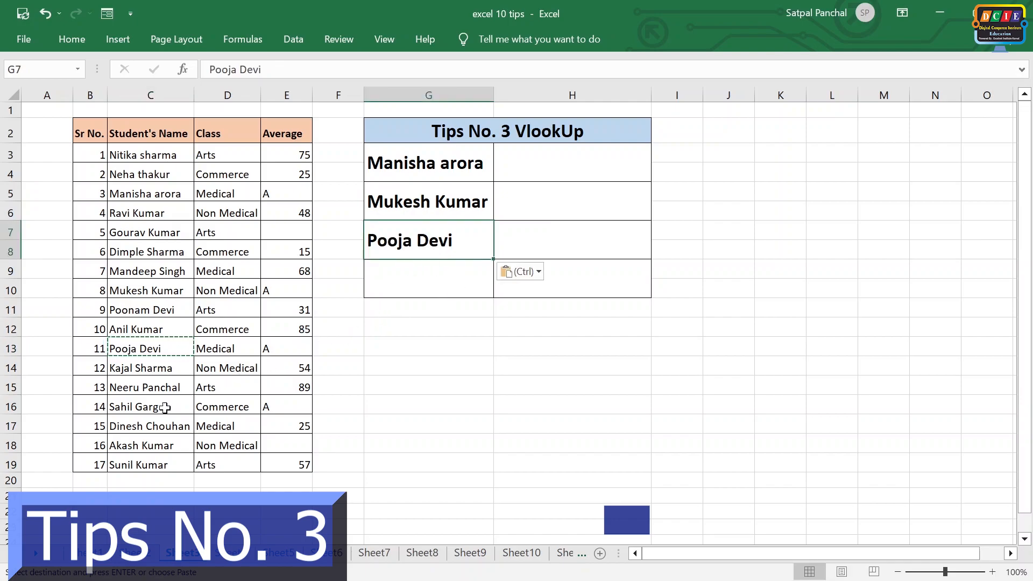
pyautogui.click(151, 425)
pyautogui.hotkey('ctrl', 'c')
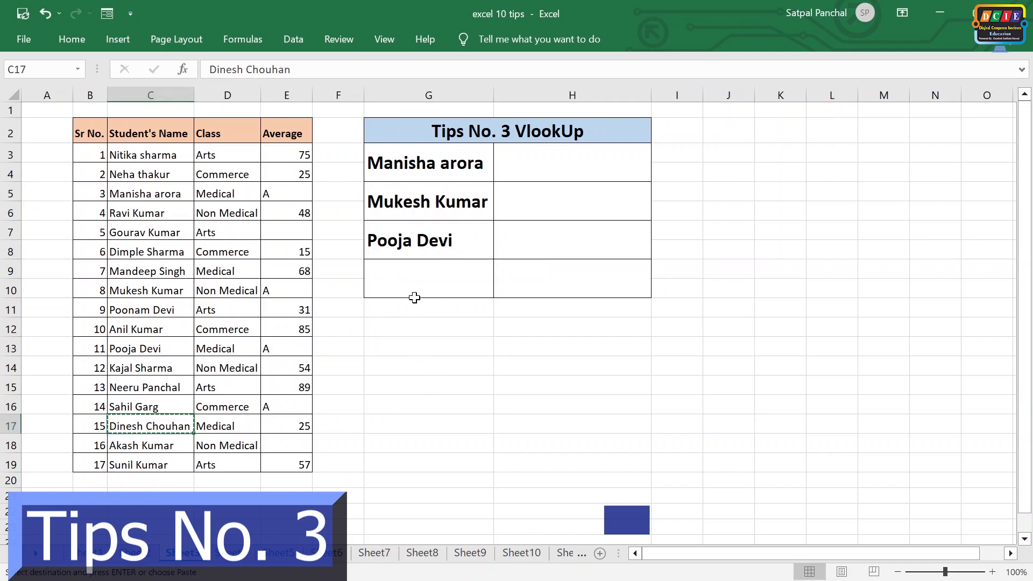
pyautogui.click(412, 285)
pyautogui.hotkey('ctrl', 'v')
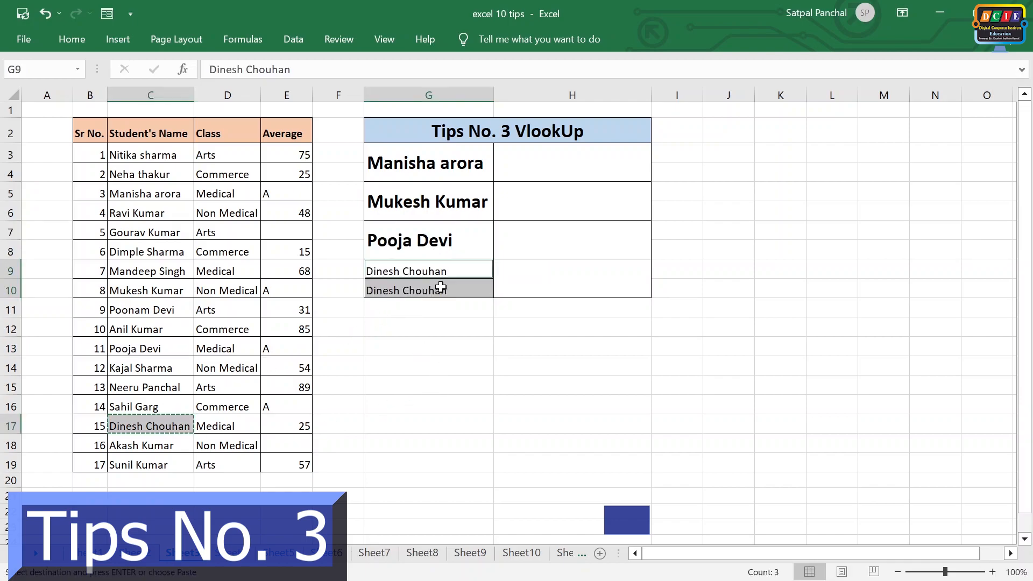
pyautogui.click(428, 345)
pyautogui.press('Escape')
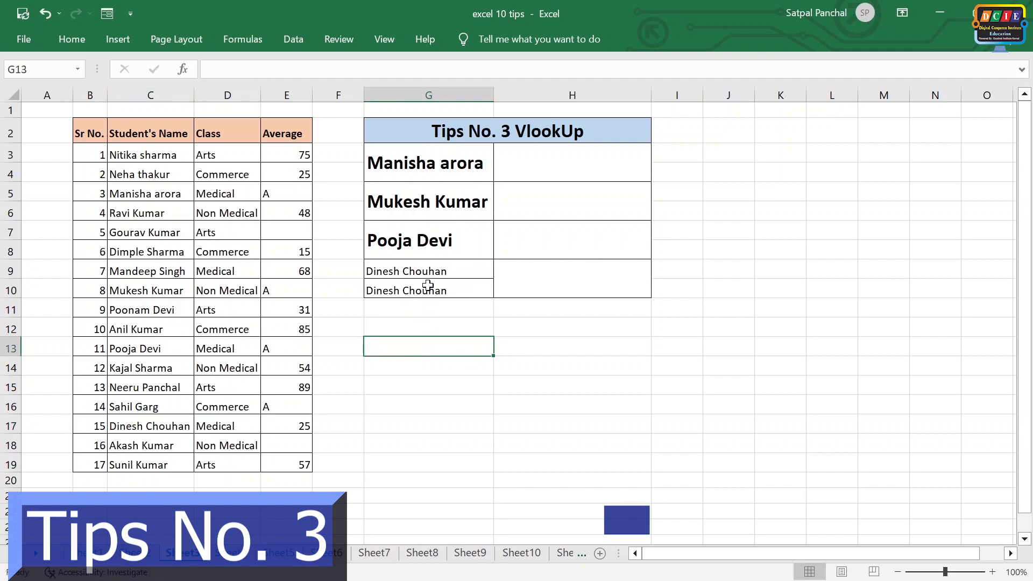
pyautogui.hotkey('ctrl', 'z')
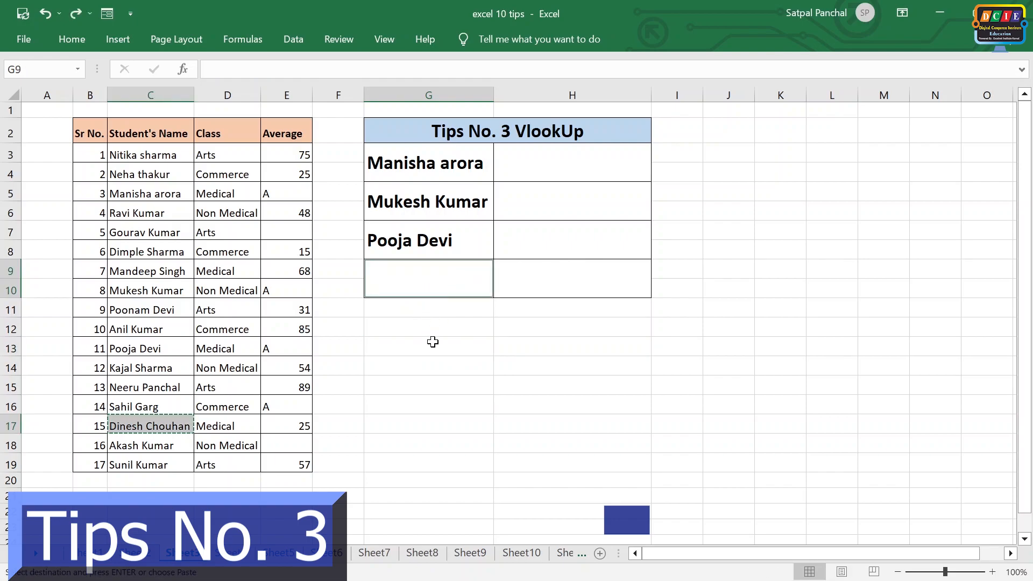
# - Paste the copied student name into the merged cell G9 and widen column G to fit it
pyautogui.click(425, 283)
pyautogui.hotkey('ctrl', 'v')
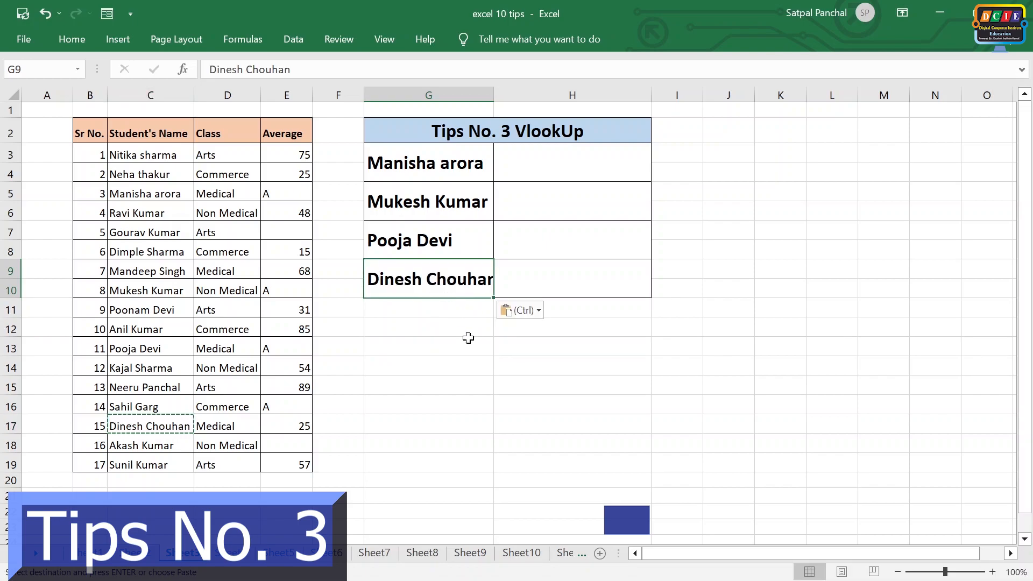
pyautogui.click(468, 341)
pyautogui.moveTo(499, 96); pyautogui.dragTo(503, 96)
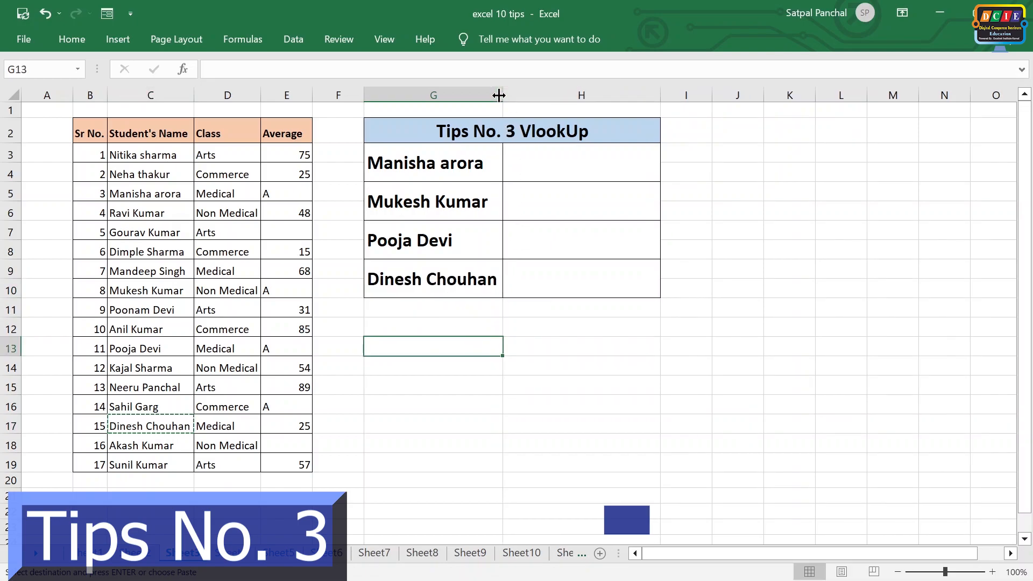
# - Begin a VLOOKUP formula in H3 with G3 as the lookup value
pyautogui.click(466, 165)
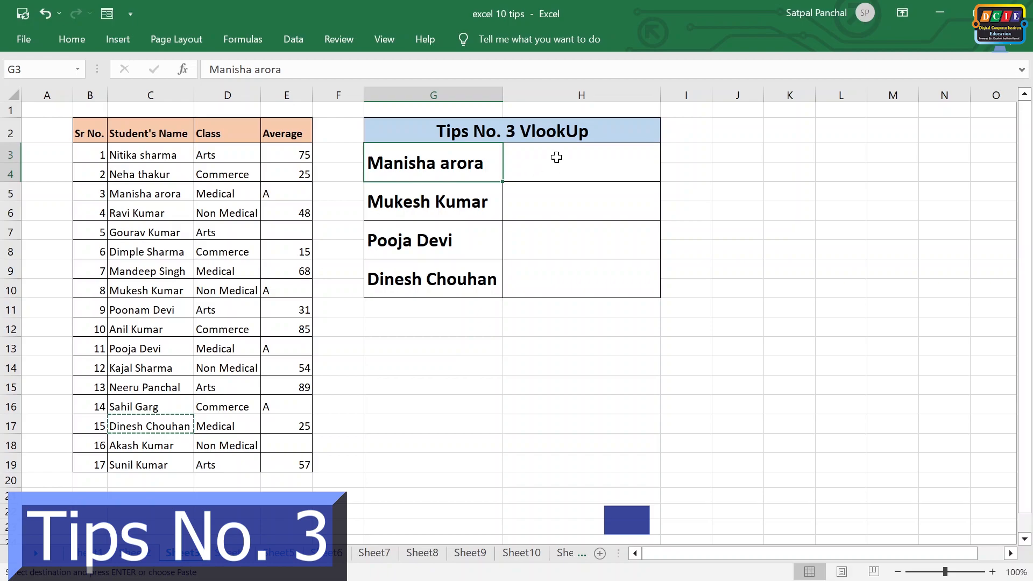
pyautogui.click(556, 157)
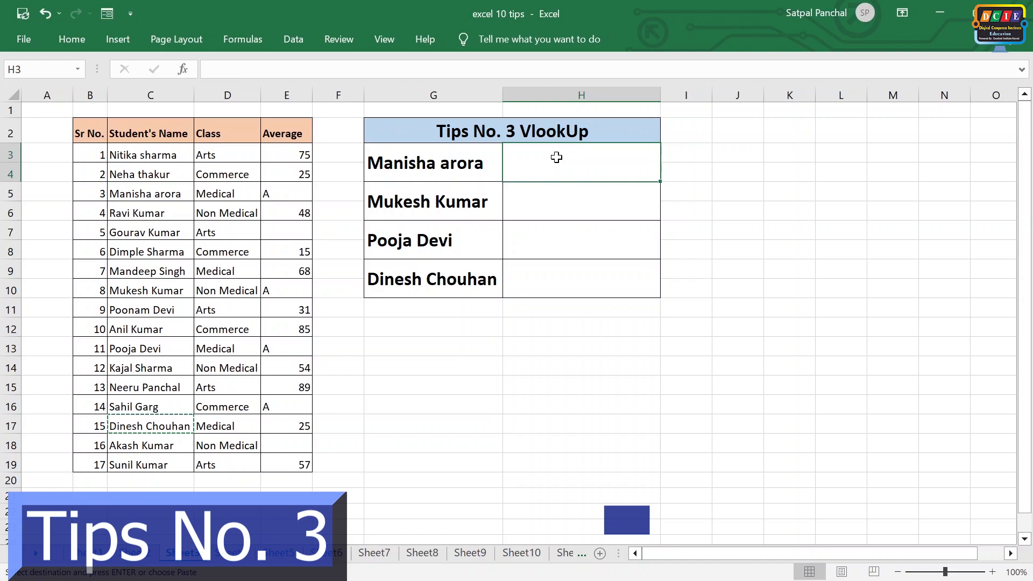
pyautogui.write('=vl')
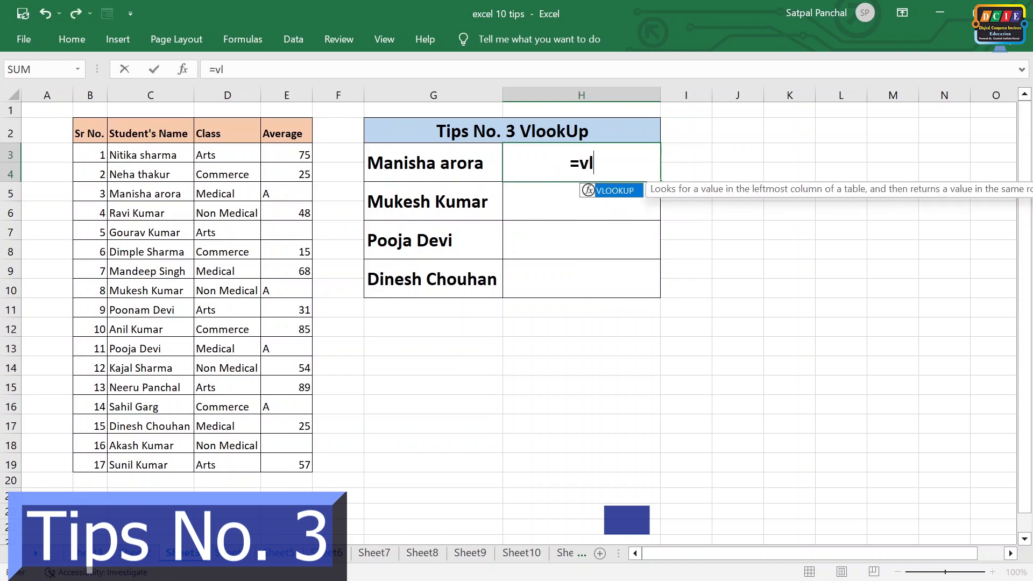
pyautogui.write('ookup')
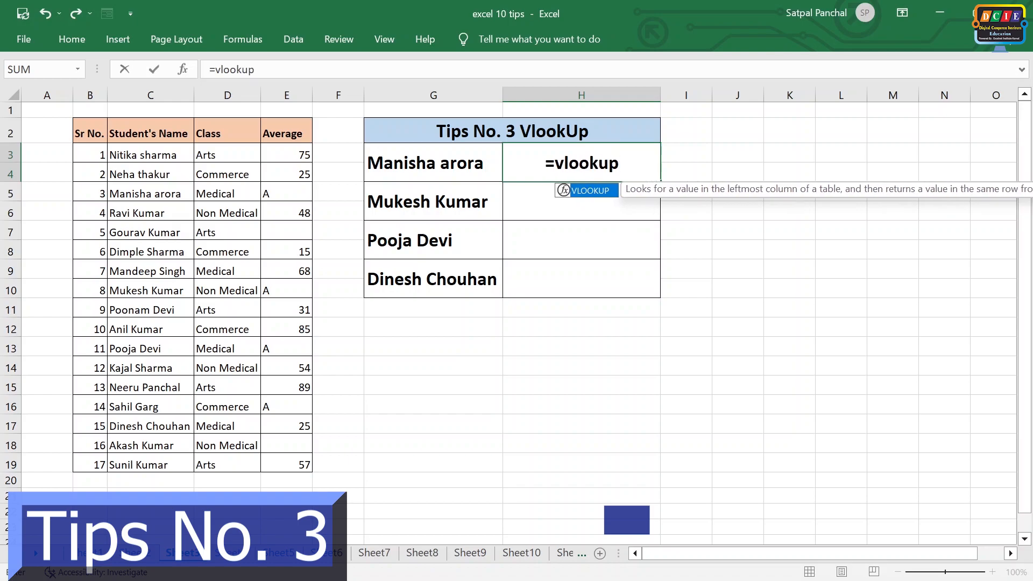
pyautogui.write('(')
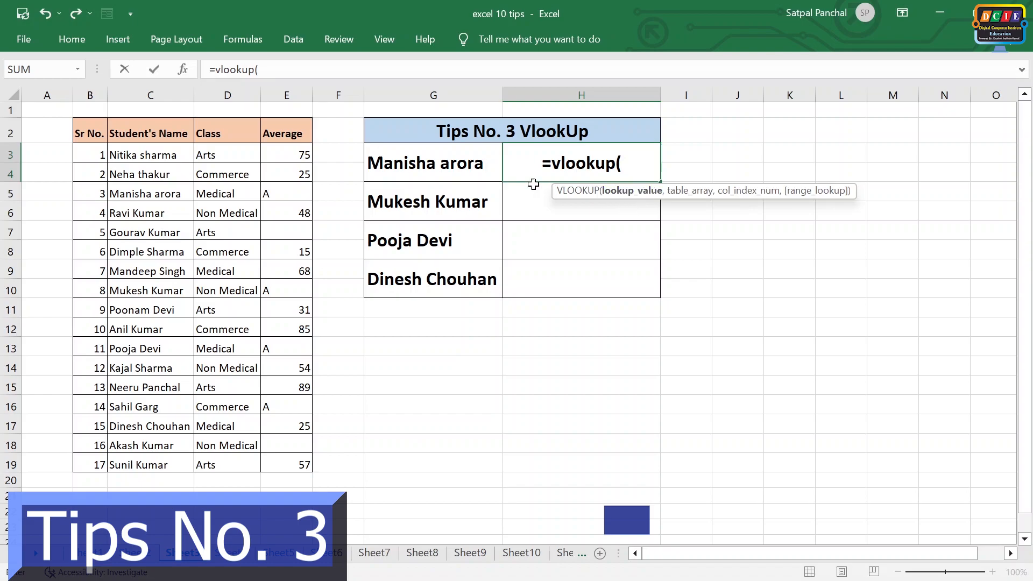
pyautogui.click(421, 165)
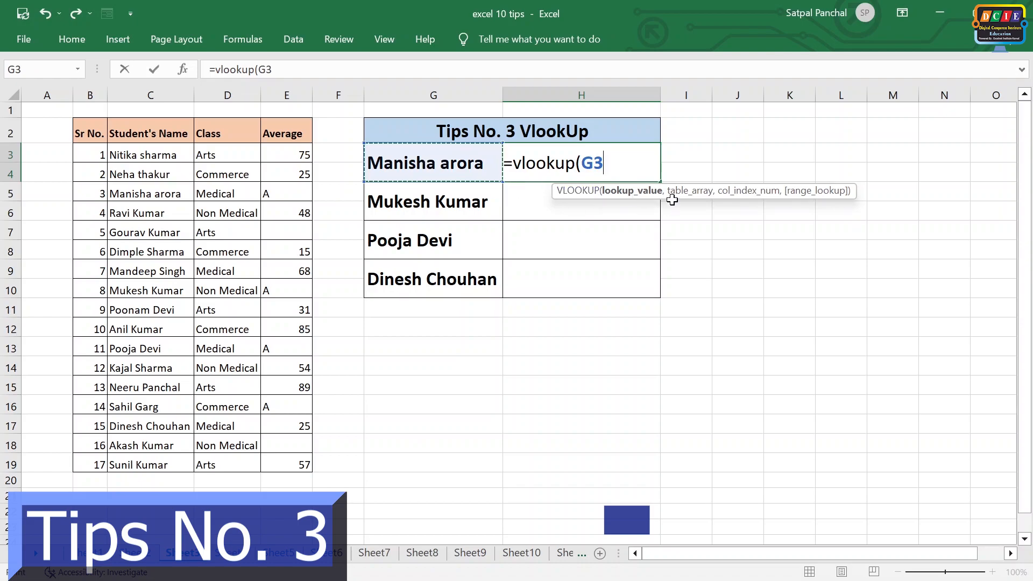
pyautogui.write(',')
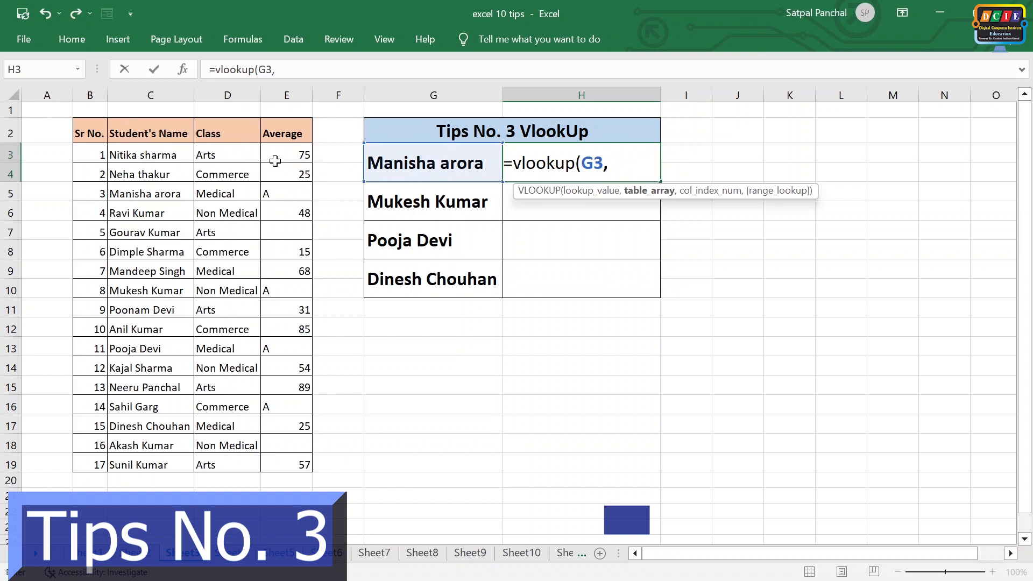
pyautogui.moveTo(90, 132); pyautogui.dragTo(295, 466)
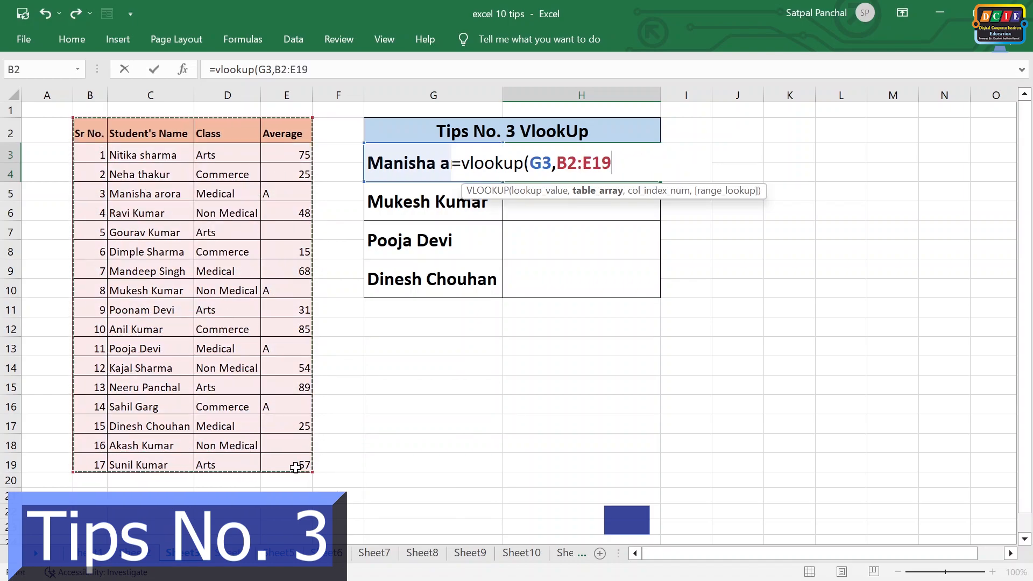
pyautogui.press('BackSpace')
pyautogui.press('BackSpace')
pyautogui.press('BackSpace')
pyautogui.press('BackSpace')
pyautogui.press('BackSpace')
pyautogui.press('BackSpace')
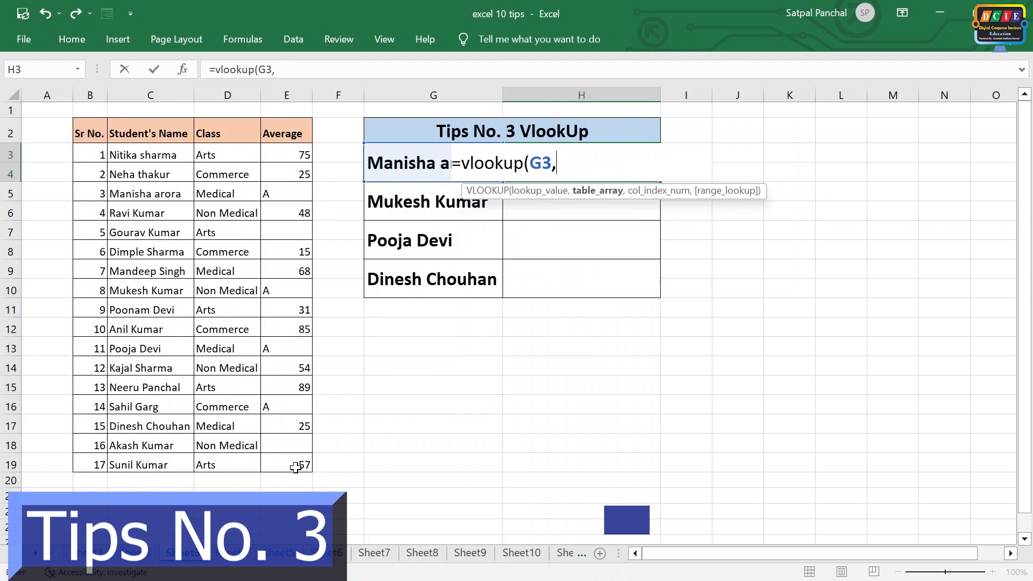
# - Complete the VLOOKUP formula in H3 with table array C2:E19, column index 3 and range lookup 0
pyautogui.moveTo(125, 155); pyautogui.dragTo(129, 194)
pyautogui.moveTo(131, 131); pyautogui.dragTo(268, 461)
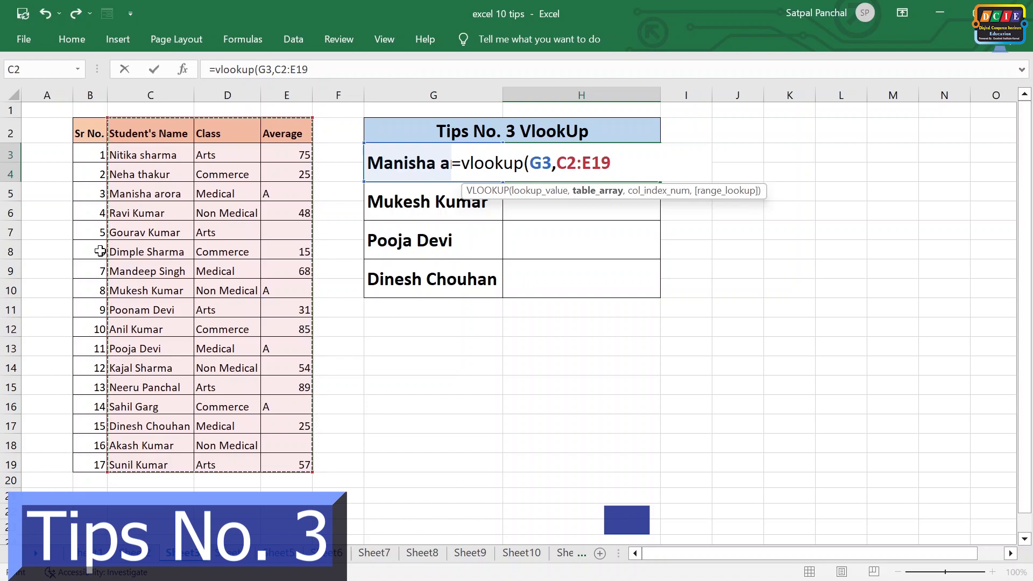
pyautogui.write(',')
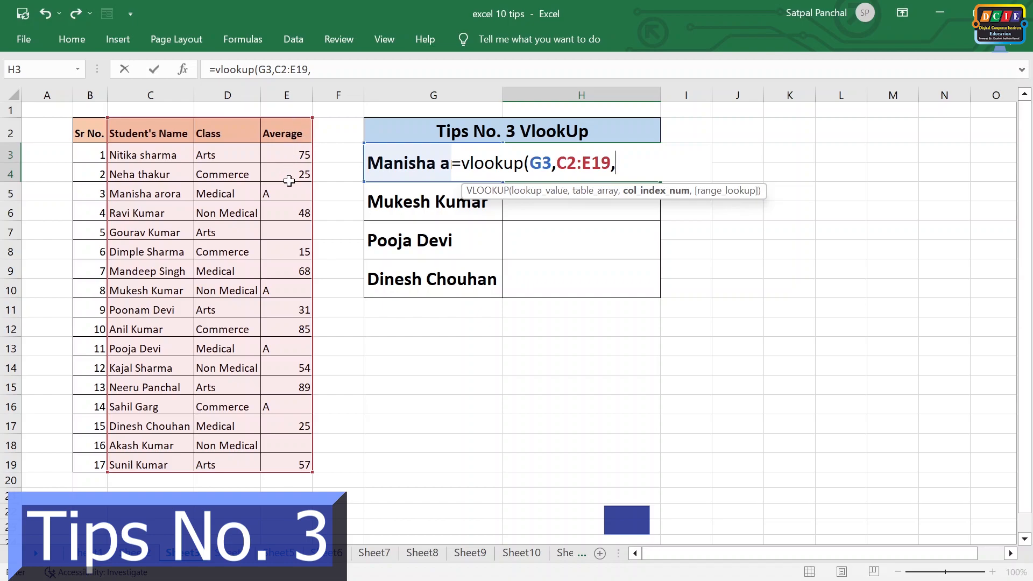
pyautogui.write('3,')
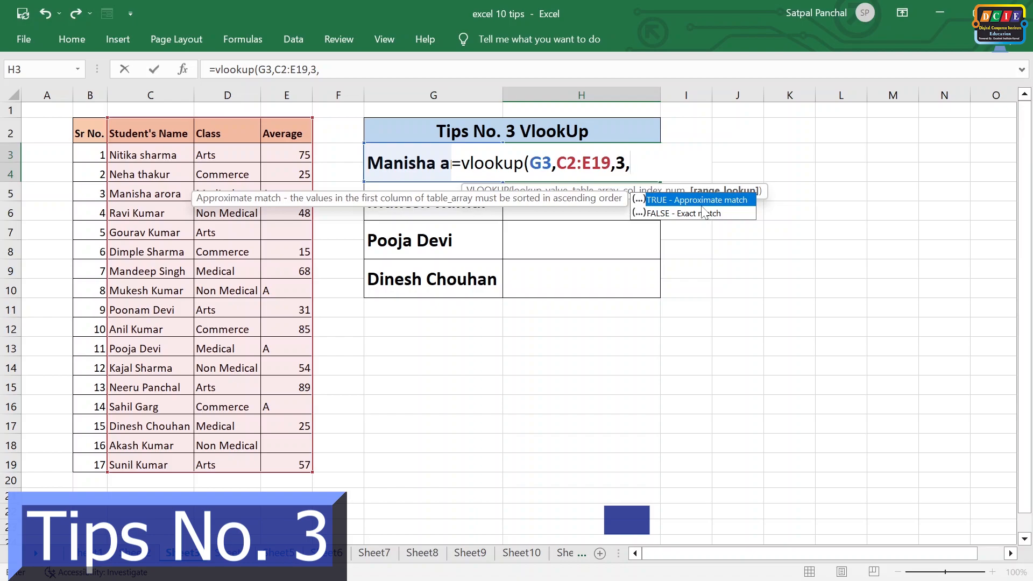
pyautogui.write('0)')
pyautogui.press('Return')
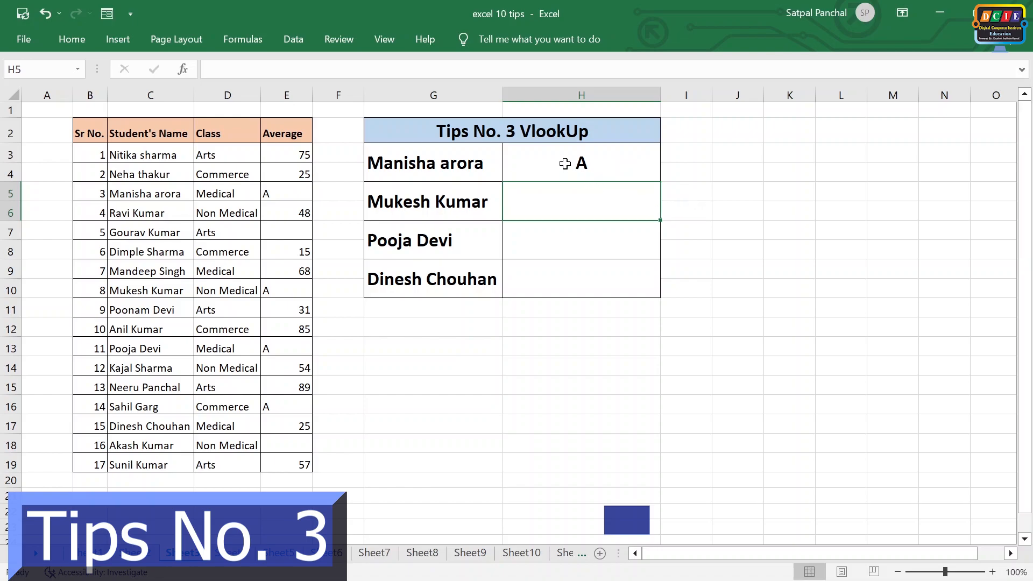
# - Fill the VLOOKUP formula from H3 down through row 10 and compare the results with the student list
pyautogui.click(574, 162)
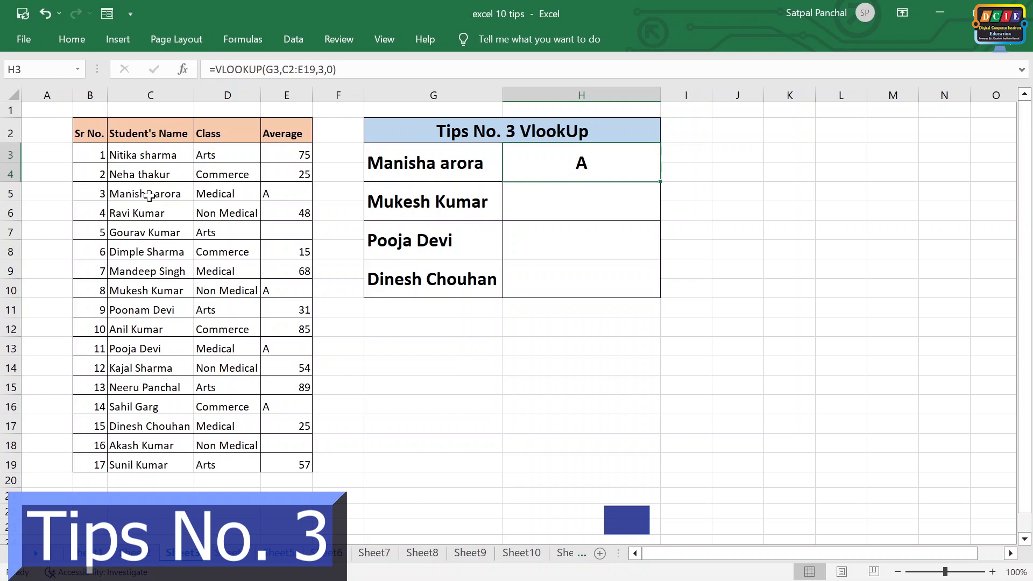
pyautogui.click(149, 196)
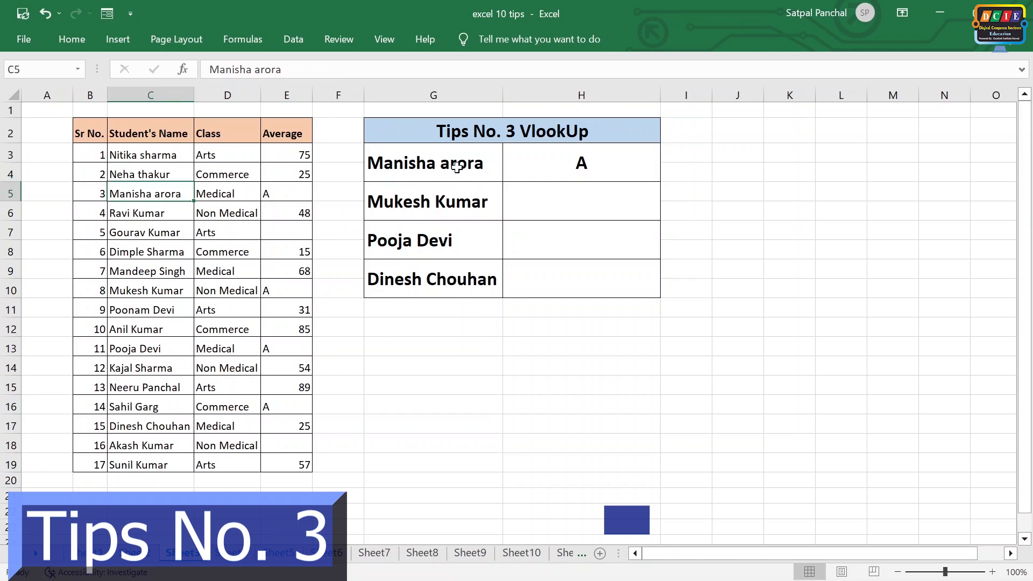
pyautogui.click(571, 167)
pyautogui.moveTo(663, 184); pyautogui.dragTo(658, 288)
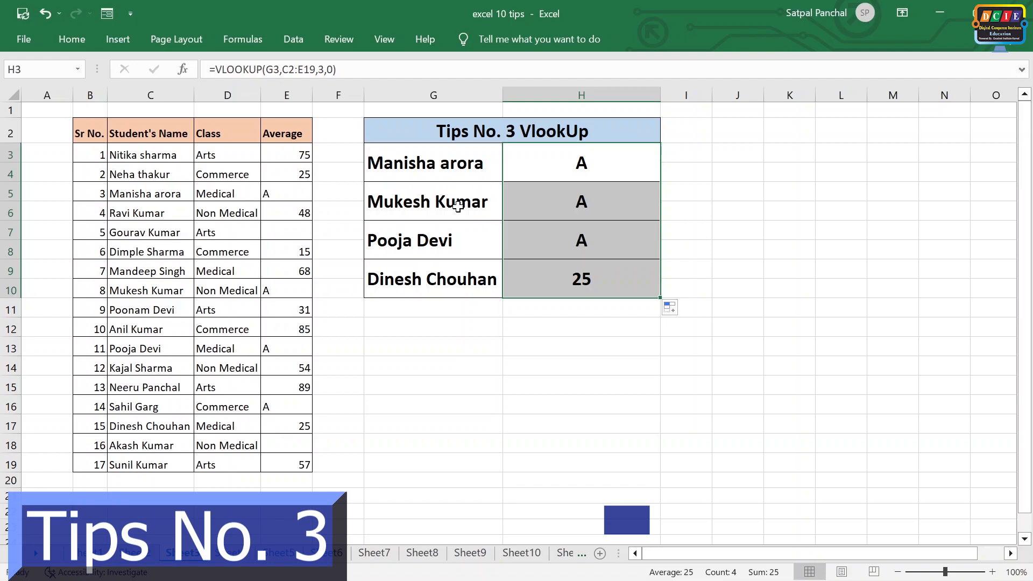
pyautogui.click(460, 208)
pyautogui.click(154, 292)
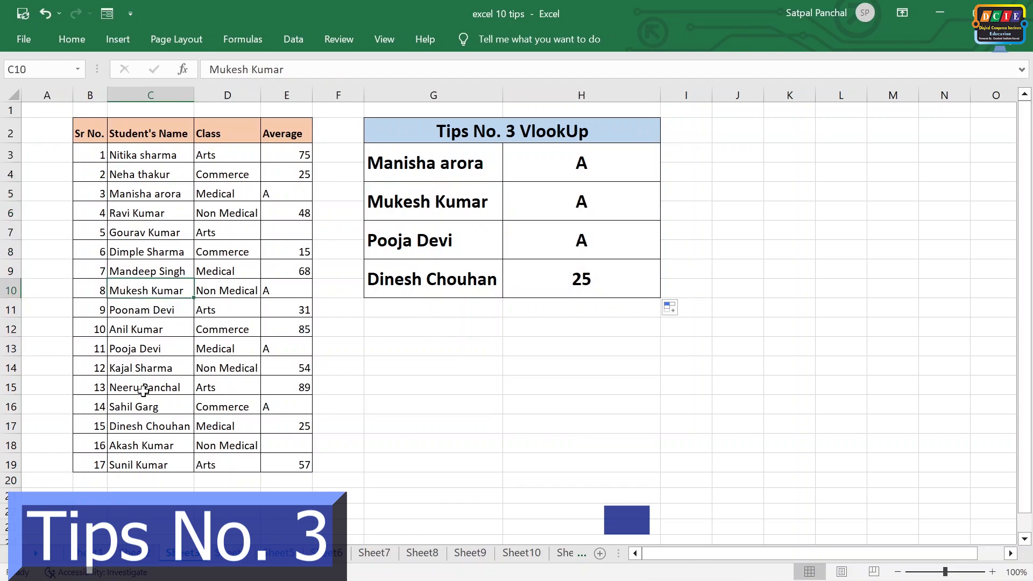
# - Replace the first name in G5 so it matches the student in C6 and check the VLOOKUP result in H5
pyautogui.click(440, 205)
pyautogui.doubleClick(441, 205)
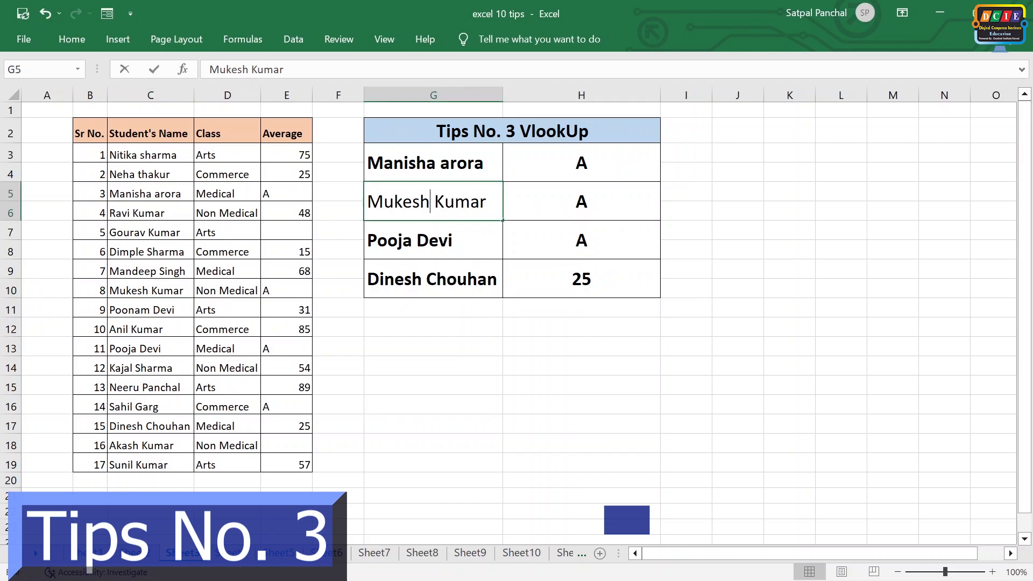
pyautogui.press('BackSpace')
pyautogui.press('BackSpace')
pyautogui.press('BackSpace')
pyautogui.press('BackSpace')
pyautogui.press('BackSpace')
pyautogui.press('BackSpace')
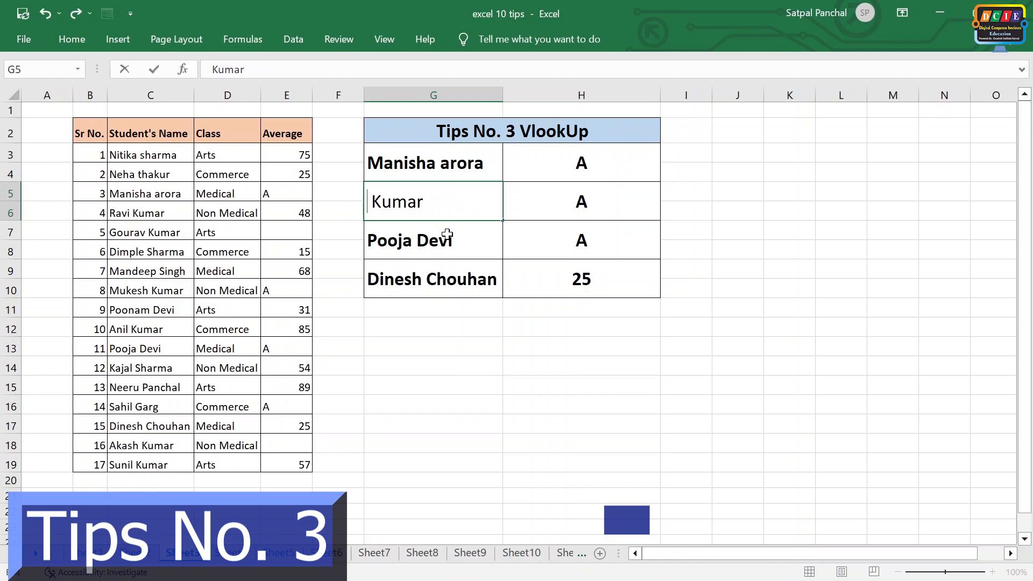
pyautogui.write('Ravi')
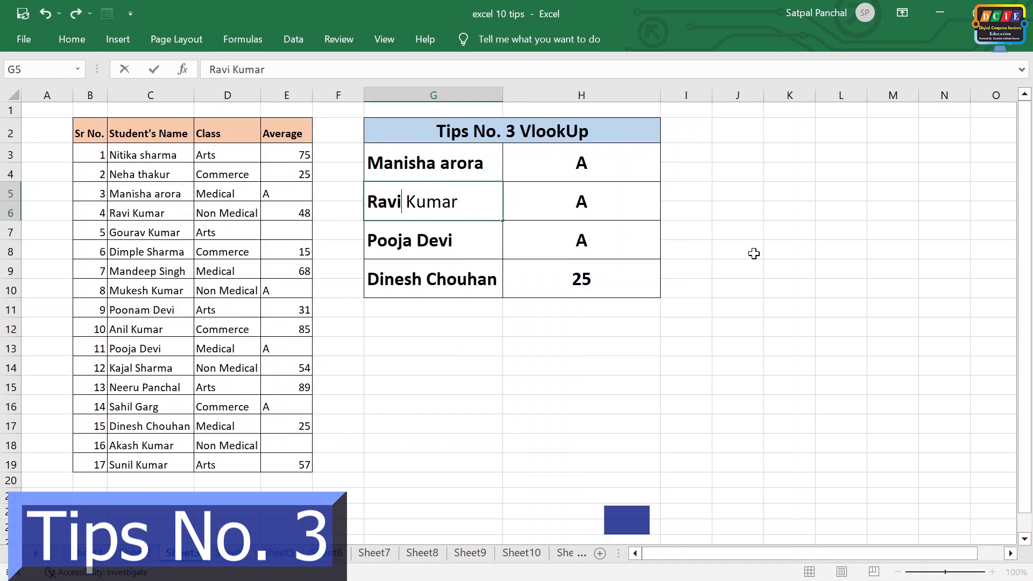
pyautogui.click(753, 252)
pyautogui.click(601, 210)
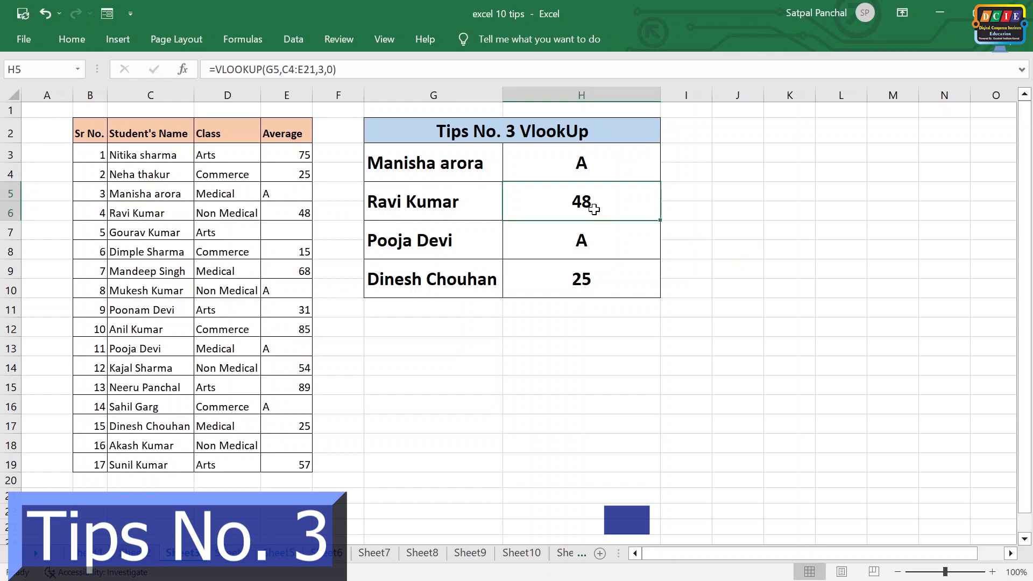
# - Make the student records in C6:E6 and C17:E17 bold
pyautogui.moveTo(122, 210); pyautogui.dragTo(279, 212)
pyautogui.hotkey('ctrl', 'b')
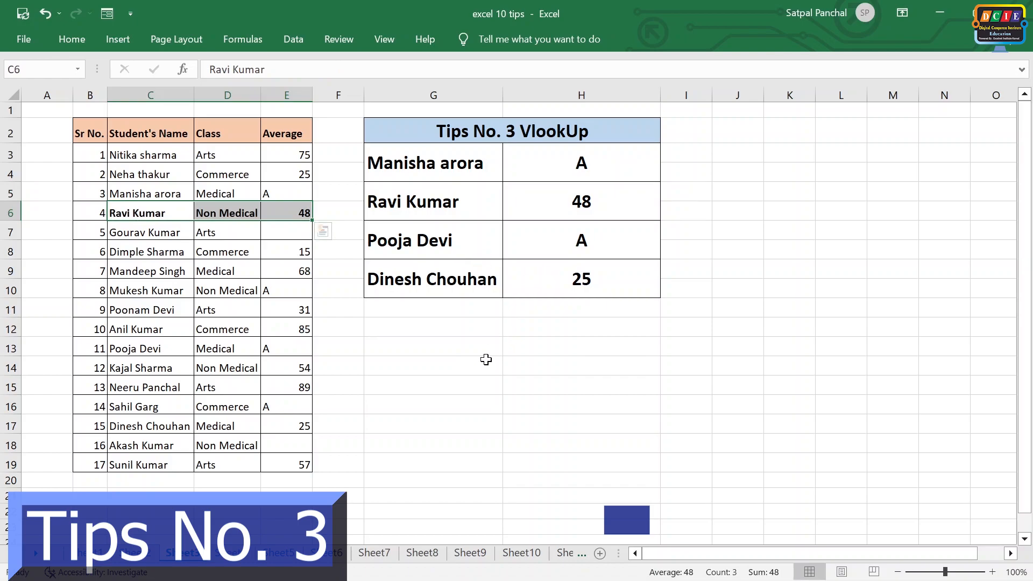
pyautogui.click(433, 366)
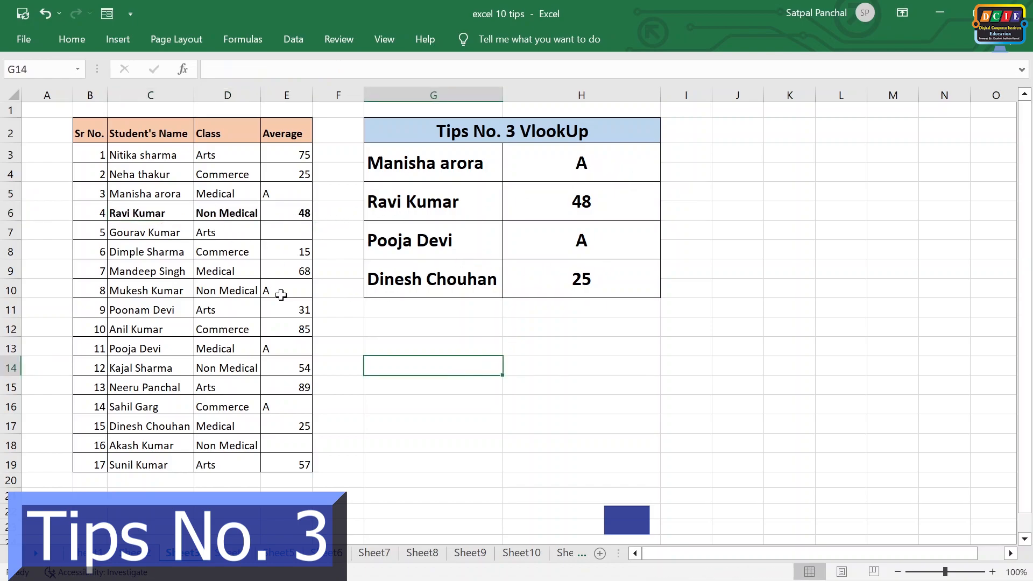
pyautogui.moveTo(120, 426); pyautogui.dragTo(269, 425)
pyautogui.hotkey('ctrl', 'b')
pyautogui.click(399, 440)
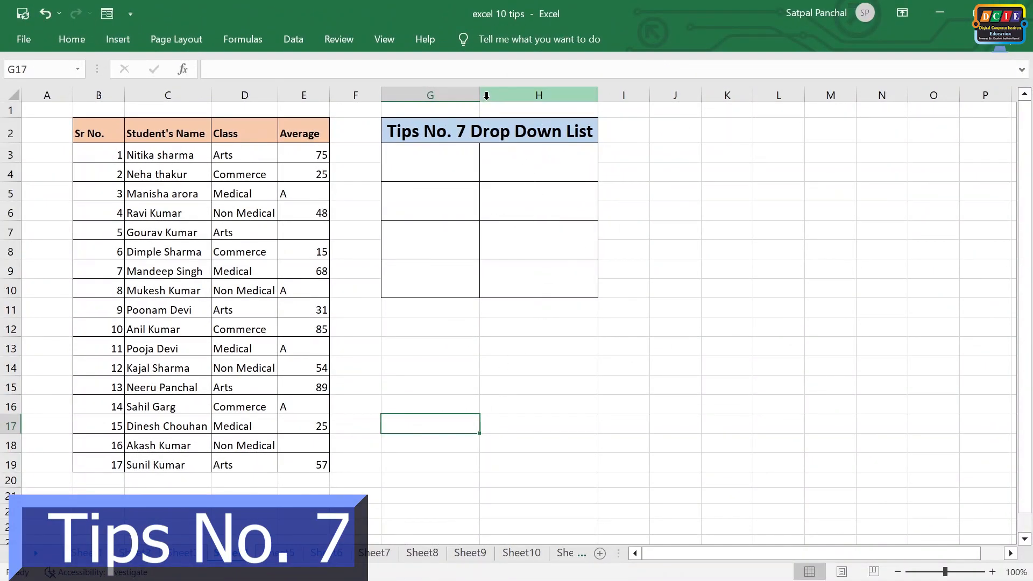
# - Widen column G of the Tips No. 7 Drop Down List table slightly
pyautogui.moveTo(495, 99); pyautogui.dragTo(496, 100)
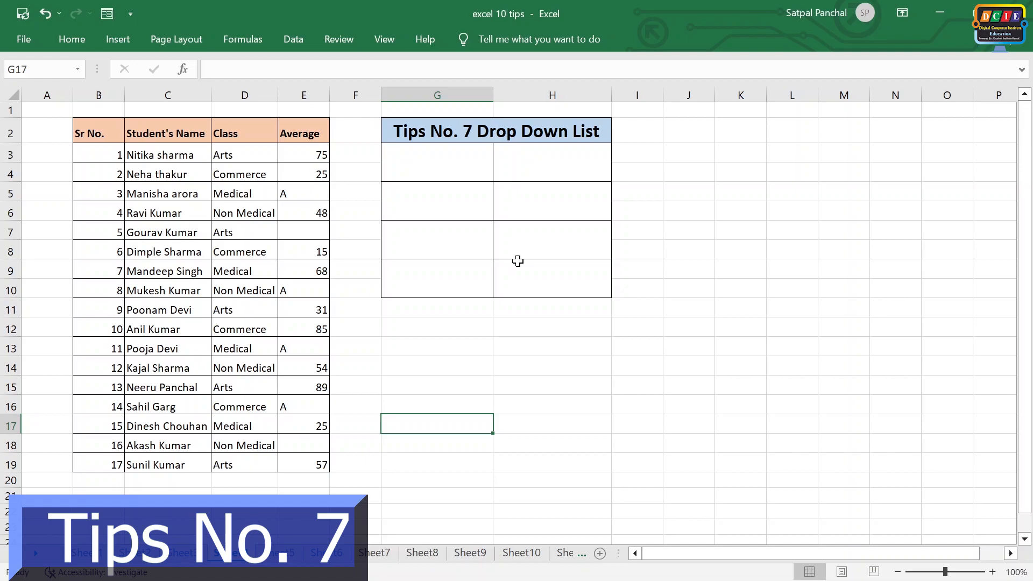
# - Add a List data validation rule to cell G3 that takes its entries from the student names in $C$3:$C$19
pyautogui.click(469, 170)
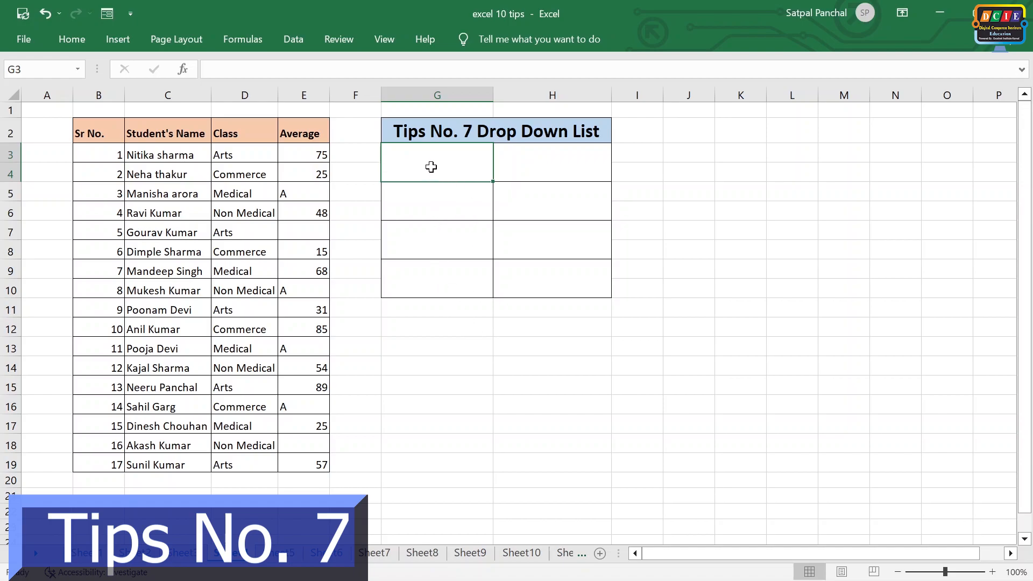
pyautogui.click(298, 41)
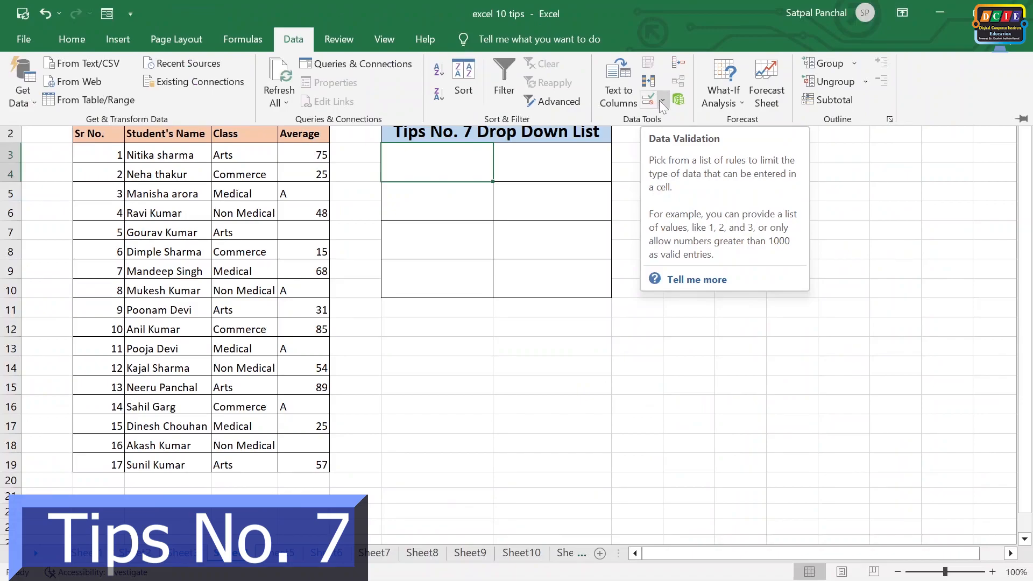
pyautogui.click(683, 101)
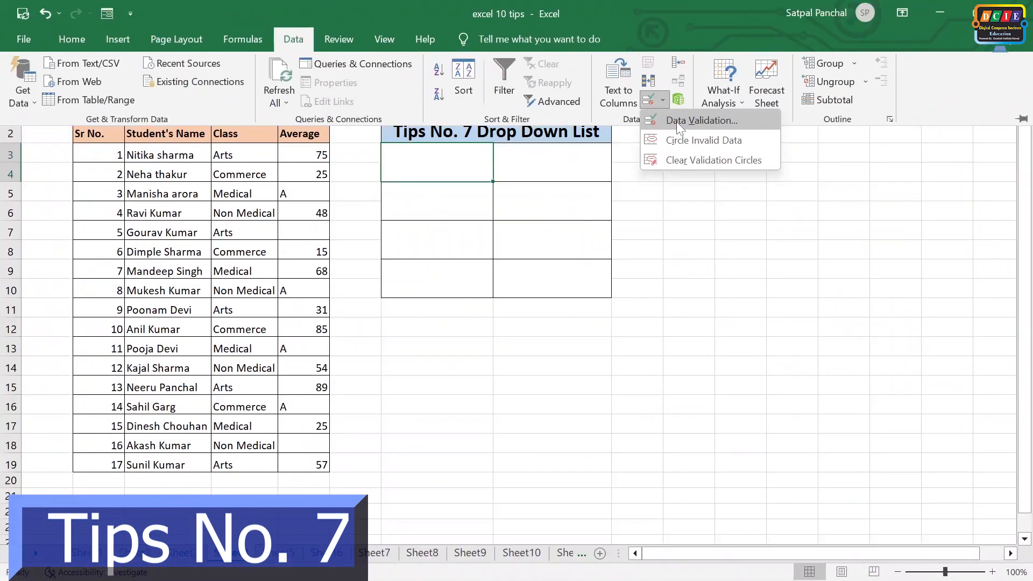
pyautogui.click(676, 121)
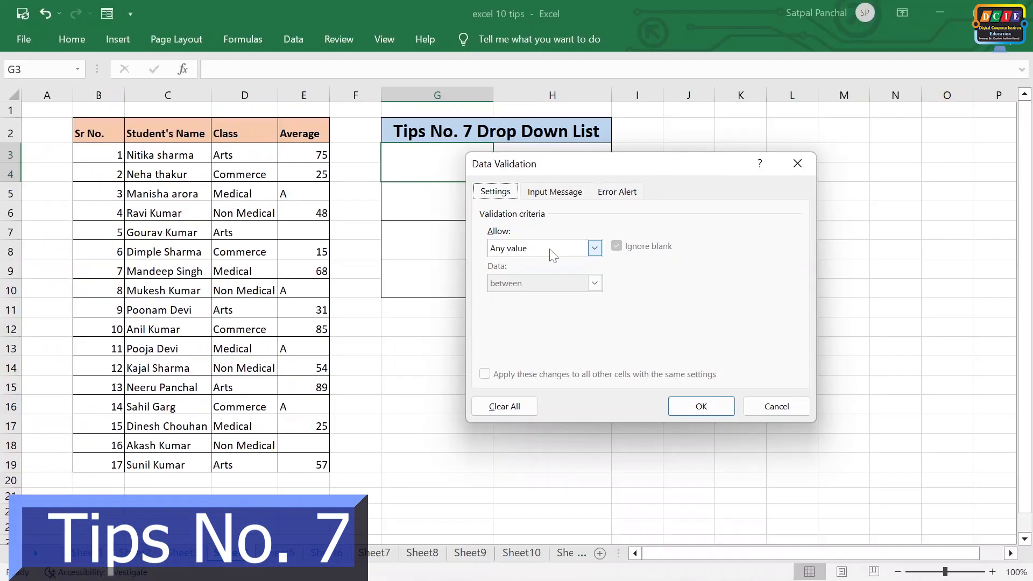
pyautogui.click(636, 247)
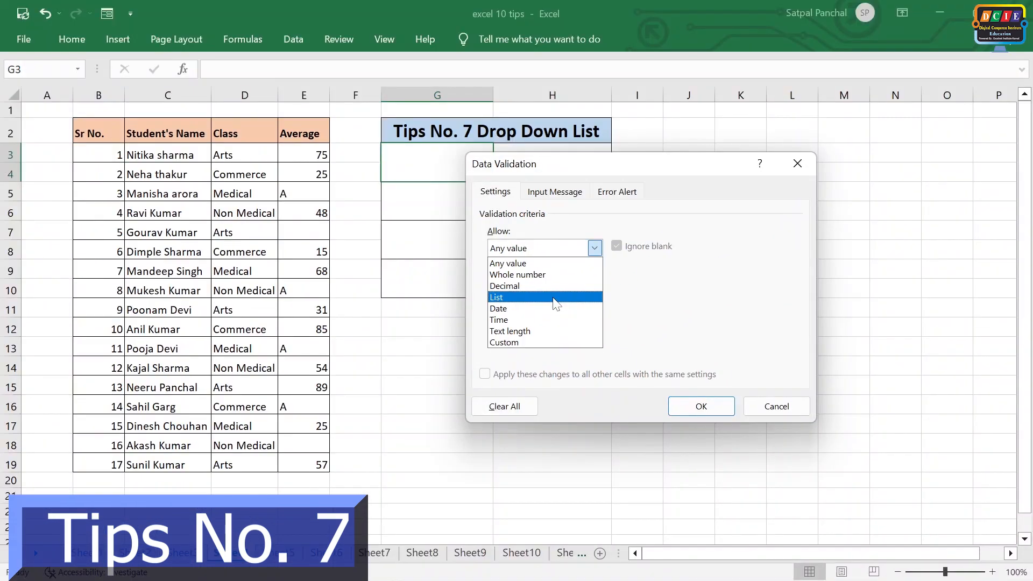
pyautogui.click(554, 297)
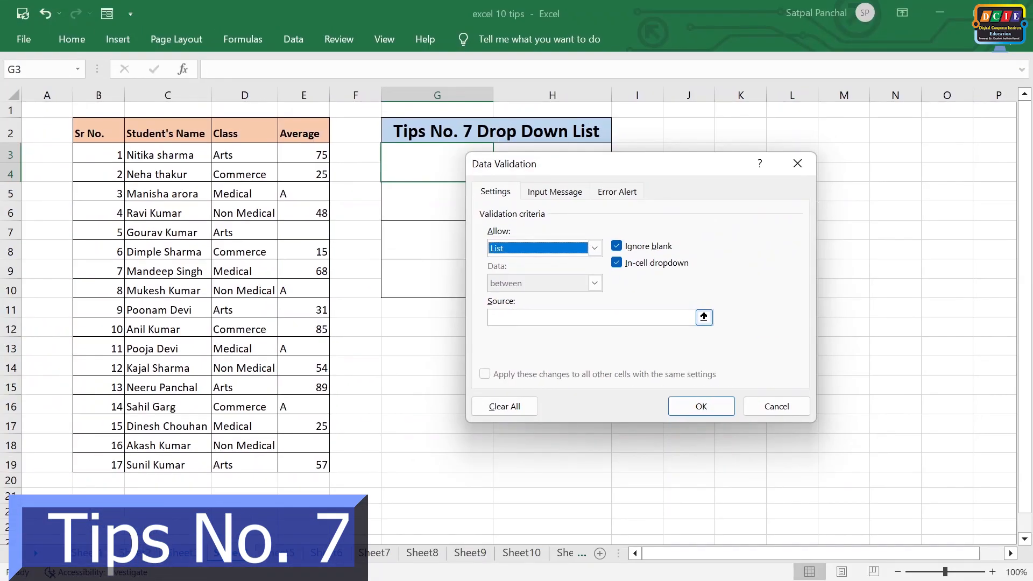
pyautogui.click(514, 317)
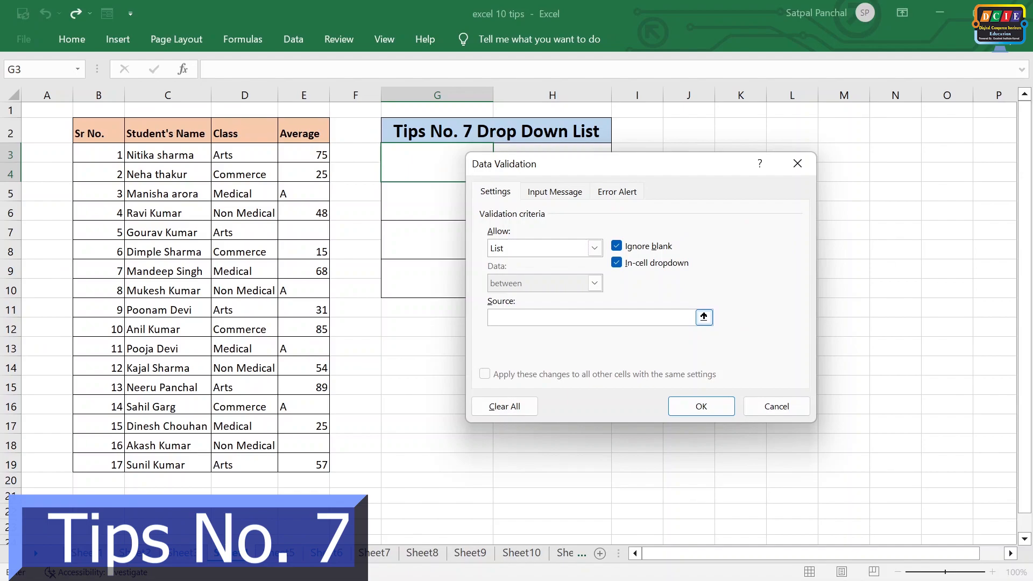
pyautogui.moveTo(172, 154); pyautogui.dragTo(132, 456)
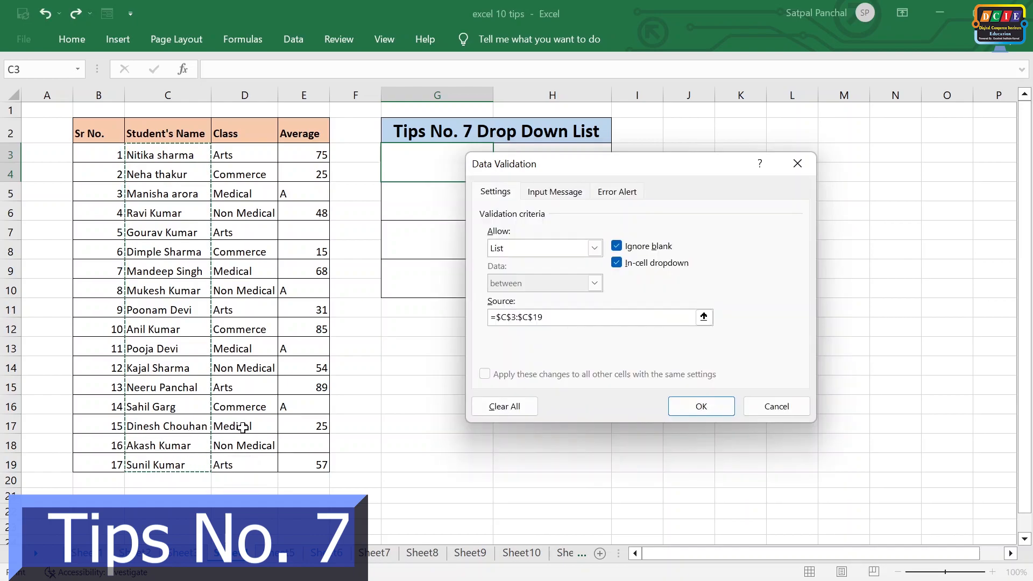
pyautogui.click(730, 407)
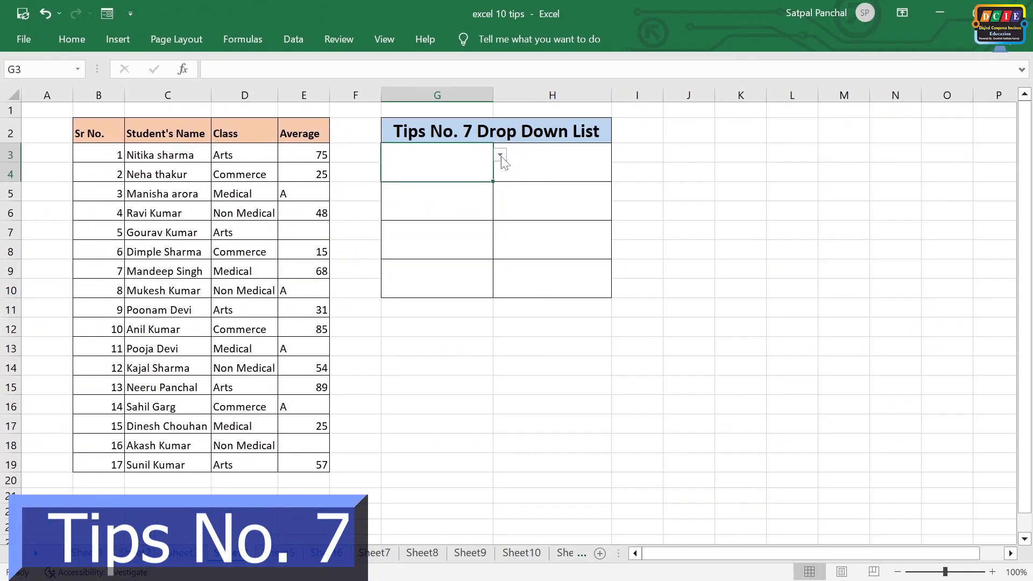
# - Pick the student from C4 and then the one from C7 in G3's drop-down, and autofit column G to the name
pyautogui.click(502, 156)
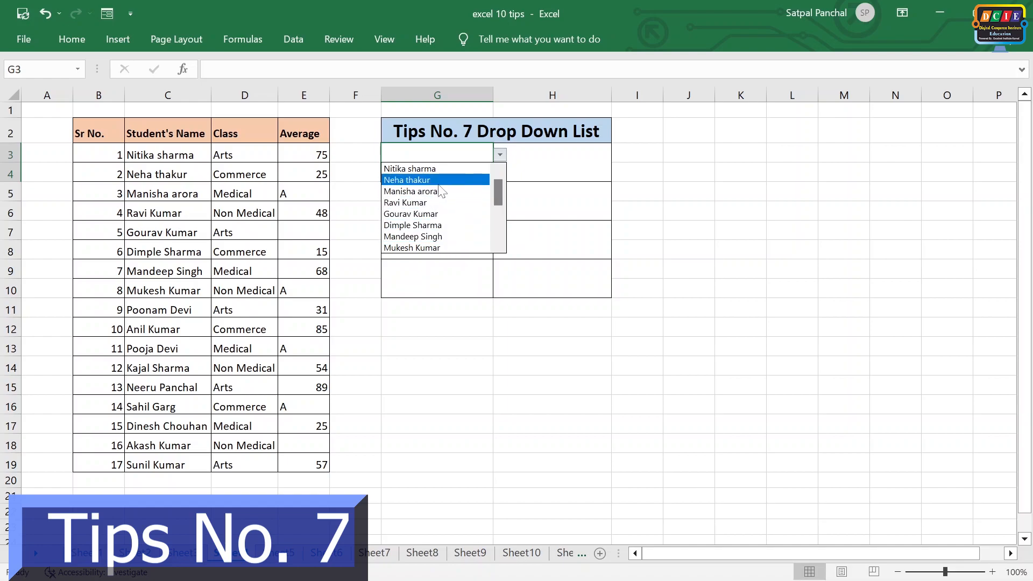
pyautogui.click(440, 180)
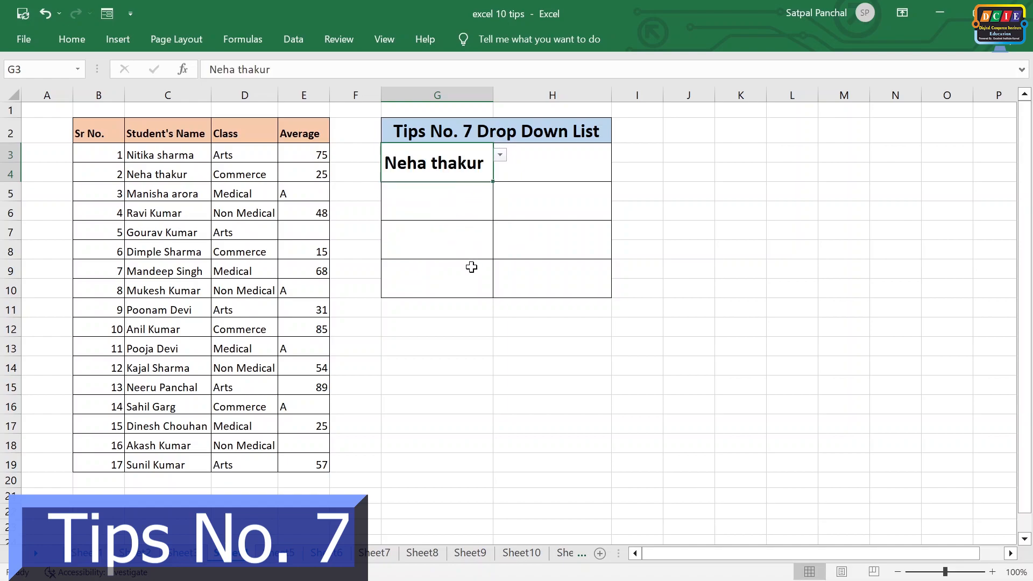
pyautogui.click(501, 156)
pyautogui.click(473, 209)
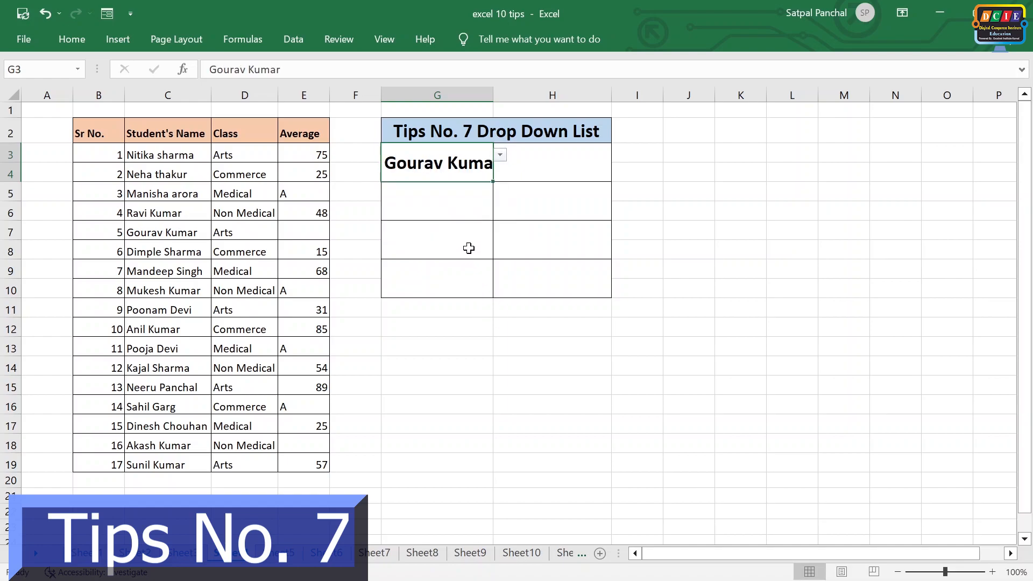
pyautogui.click(460, 333)
pyautogui.click(528, 164)
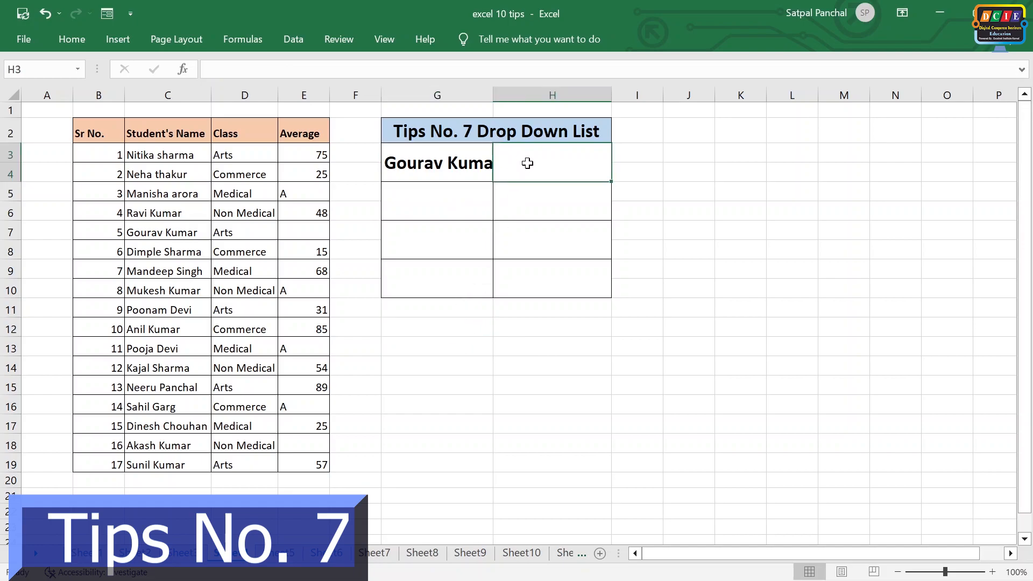
pyautogui.doubleClick(494, 95)
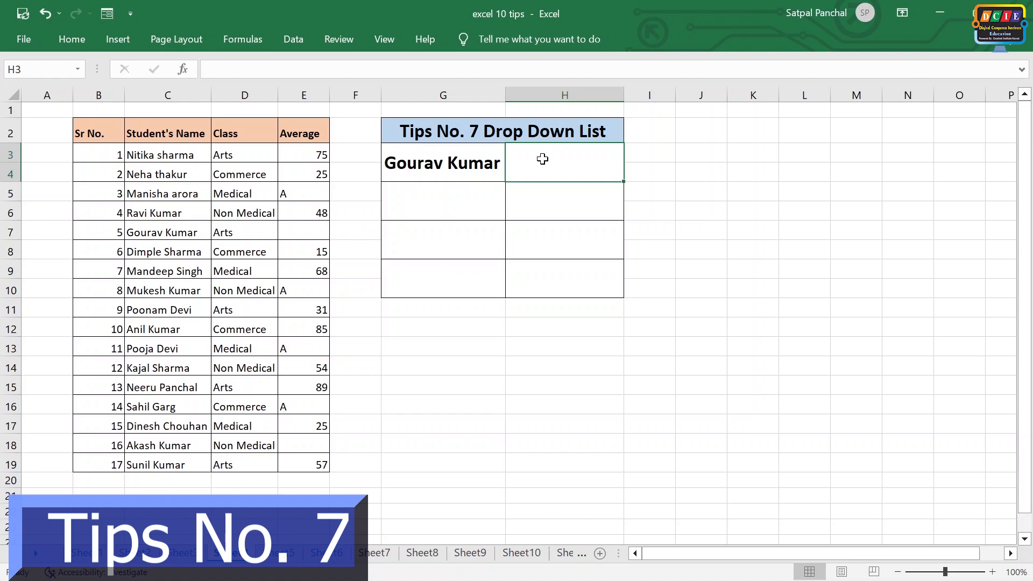
# - Enter =VLOOKUP(G3,C3:E19,3,0) in H3 to return the chosen student's average
pyautogui.write('=v')
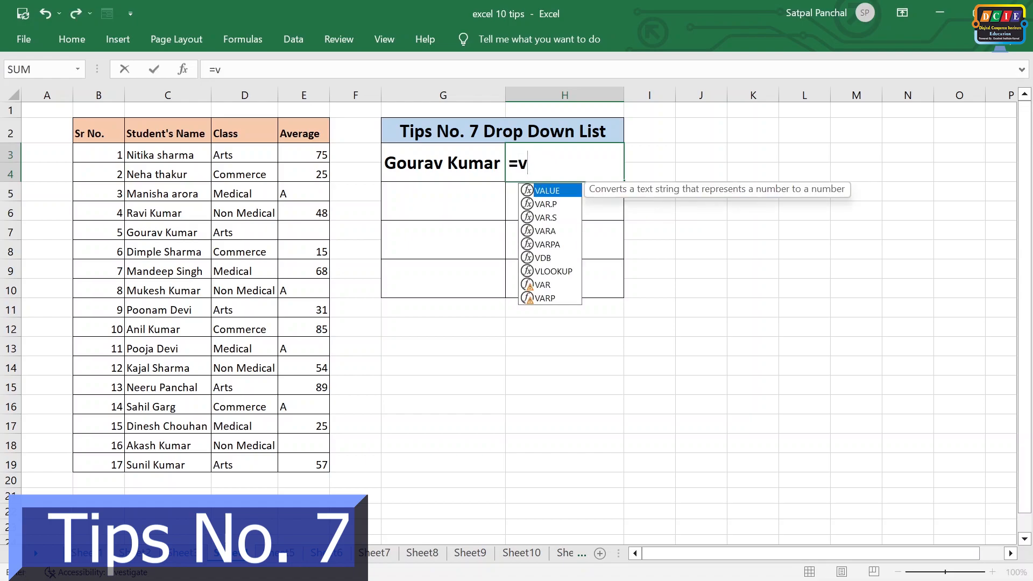
pyautogui.write('loo')
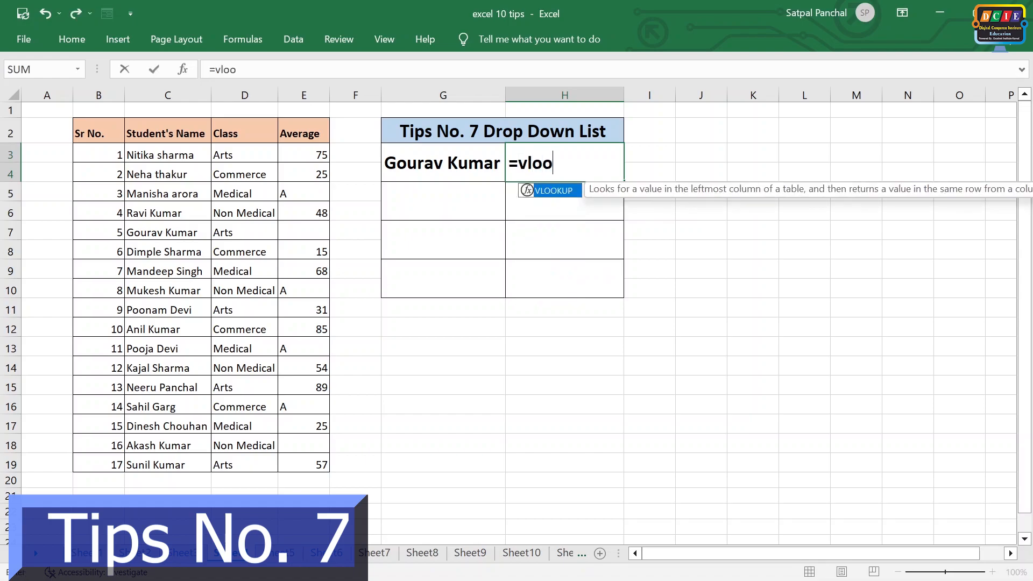
pyautogui.write('kup(')
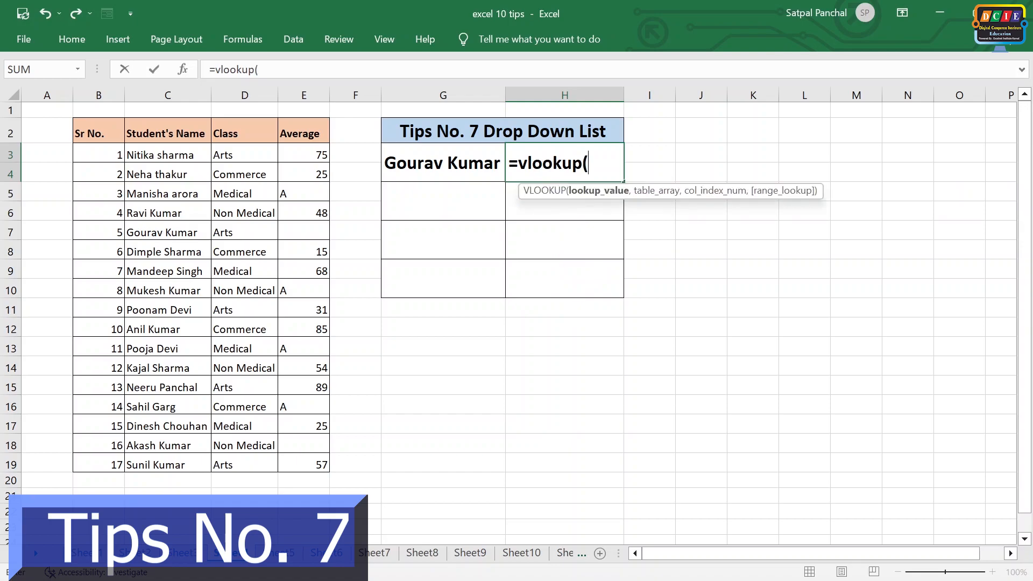
pyautogui.click(431, 171)
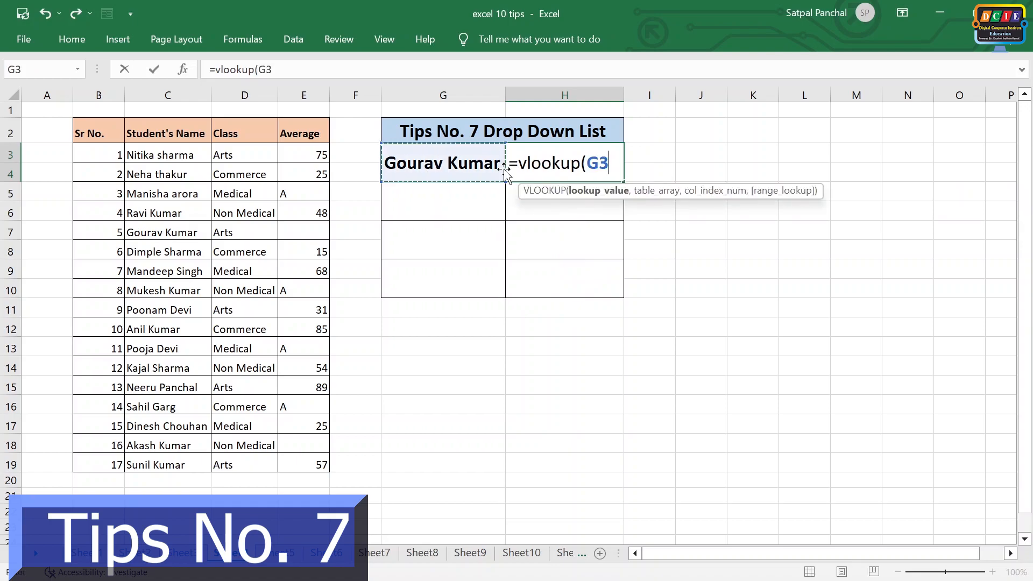
pyautogui.write(',')
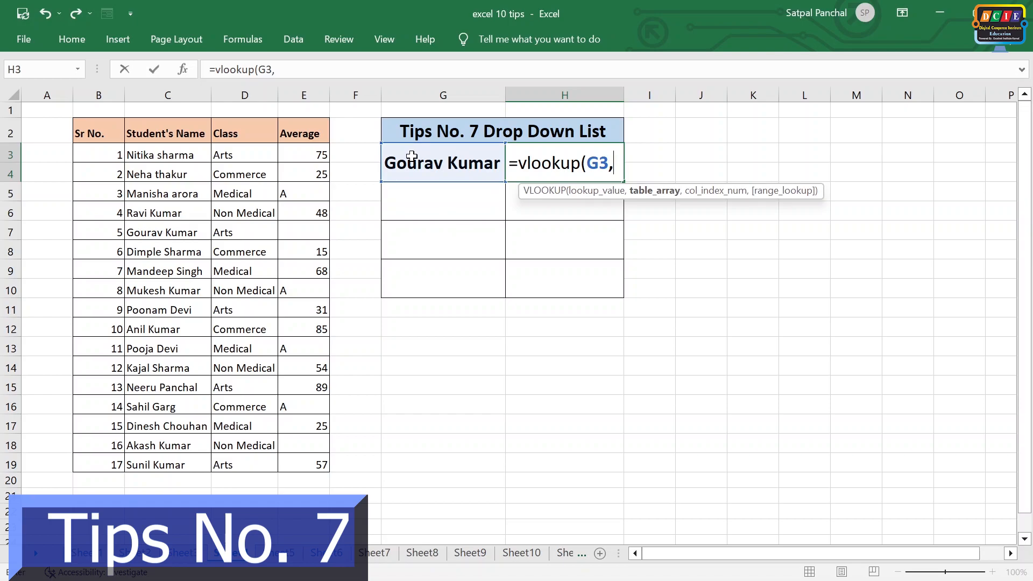
pyautogui.moveTo(153, 153); pyautogui.dragTo(309, 460)
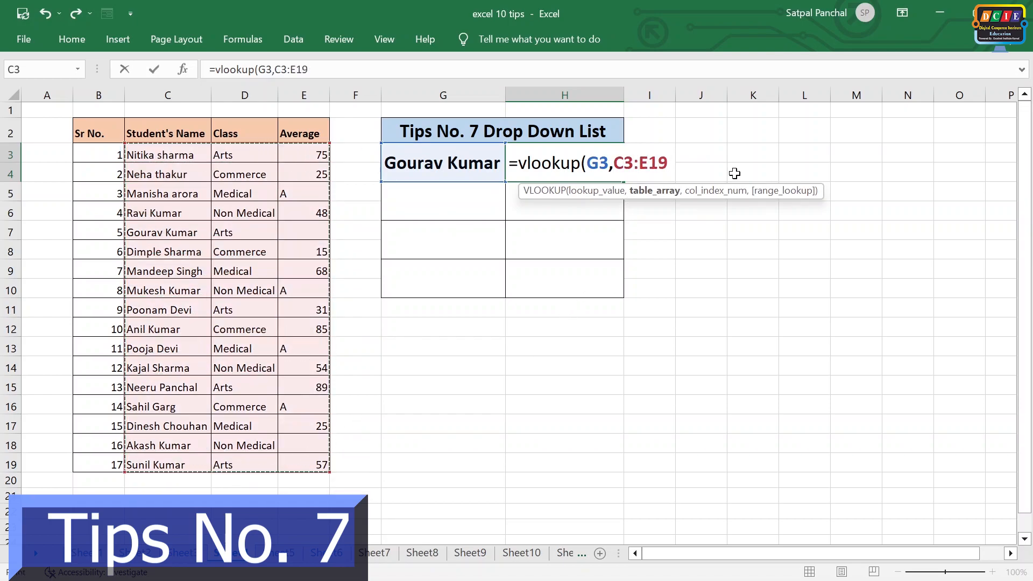
pyautogui.write(',')
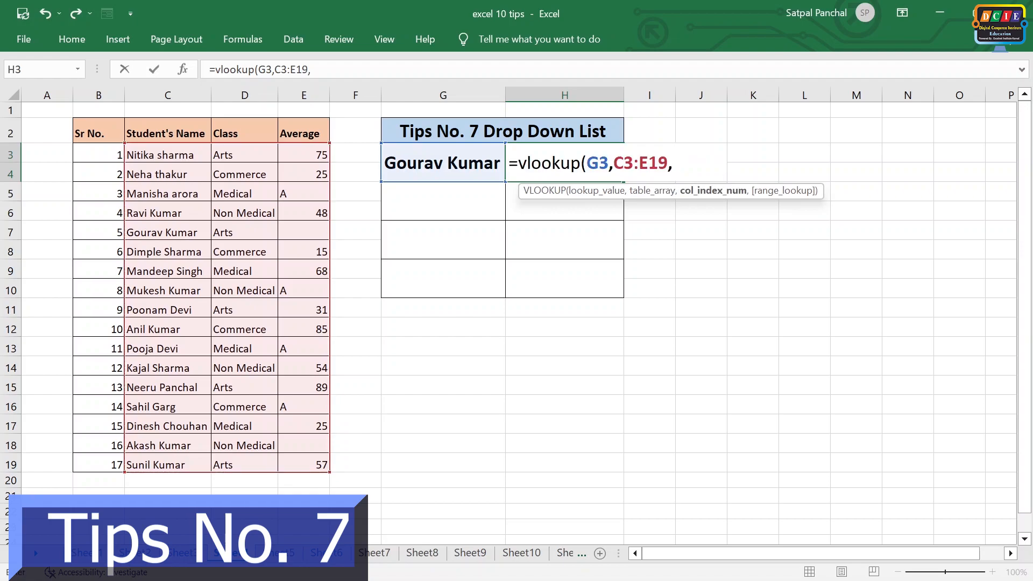
pyautogui.write('3,0')
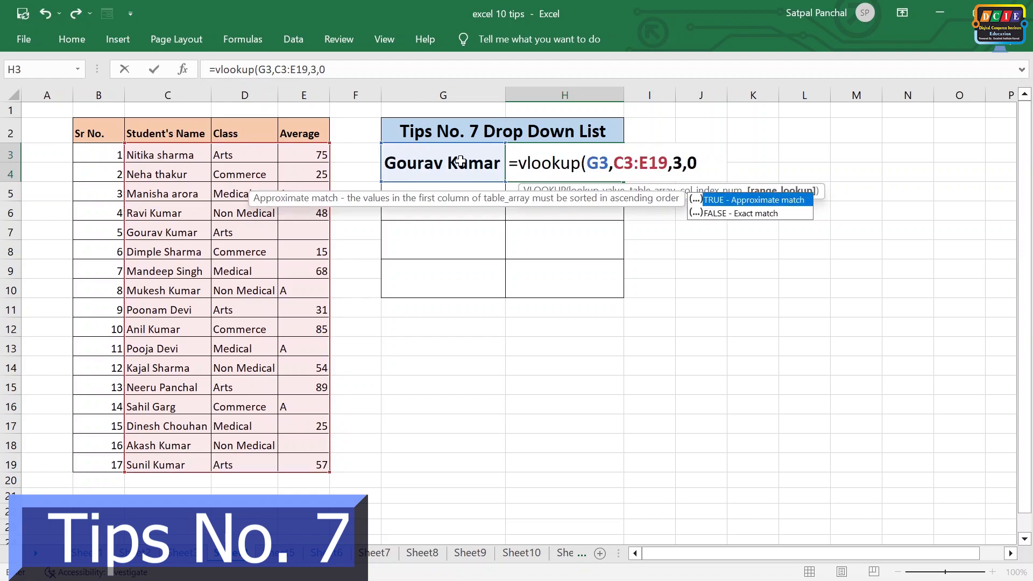
pyautogui.write(')')
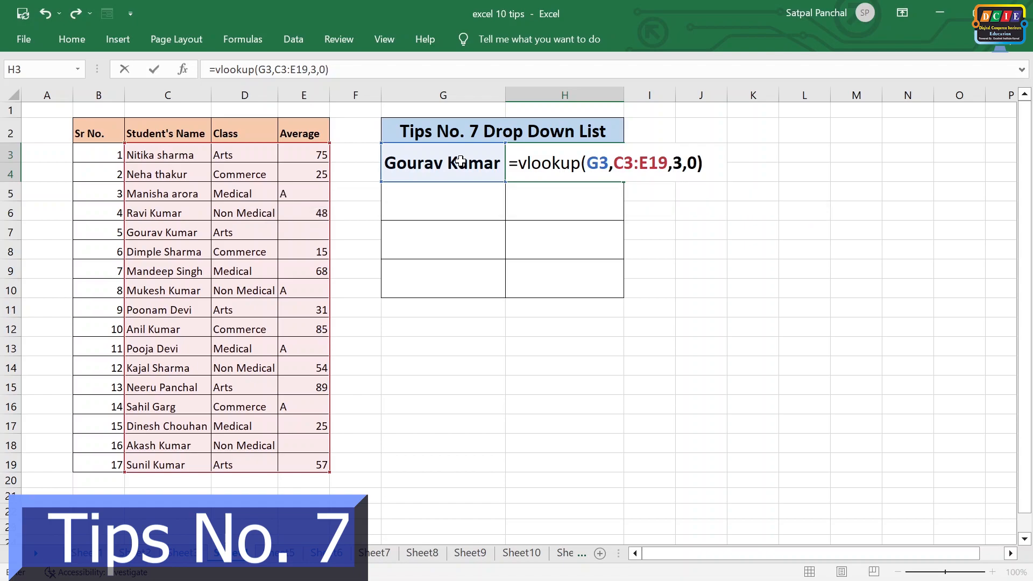
pyautogui.press('Return')
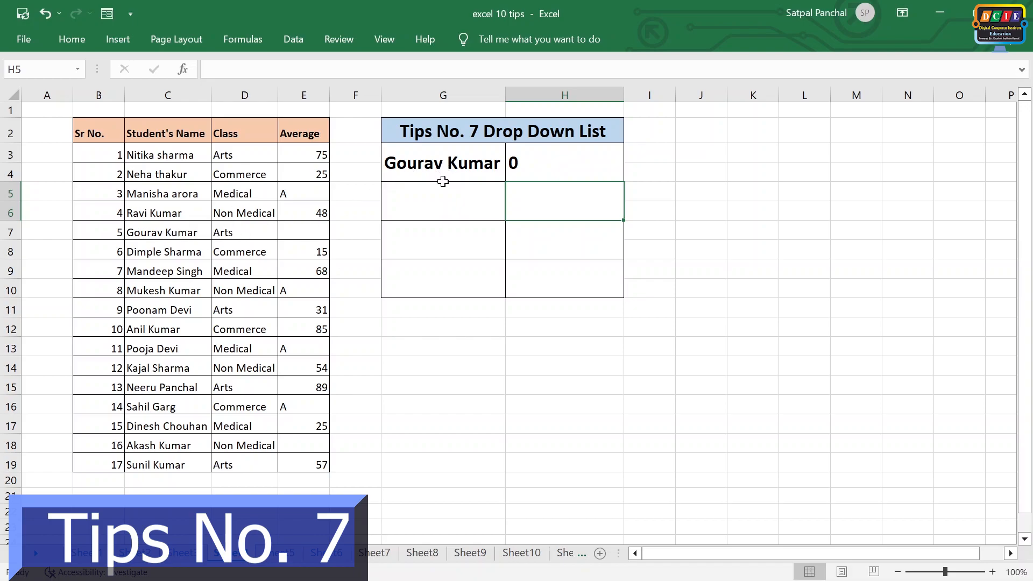
# - Test the lookup by choosing the students from C9, C12, C16 and again C12 in G3's drop-down list
pyautogui.click(480, 168)
pyautogui.click(513, 156)
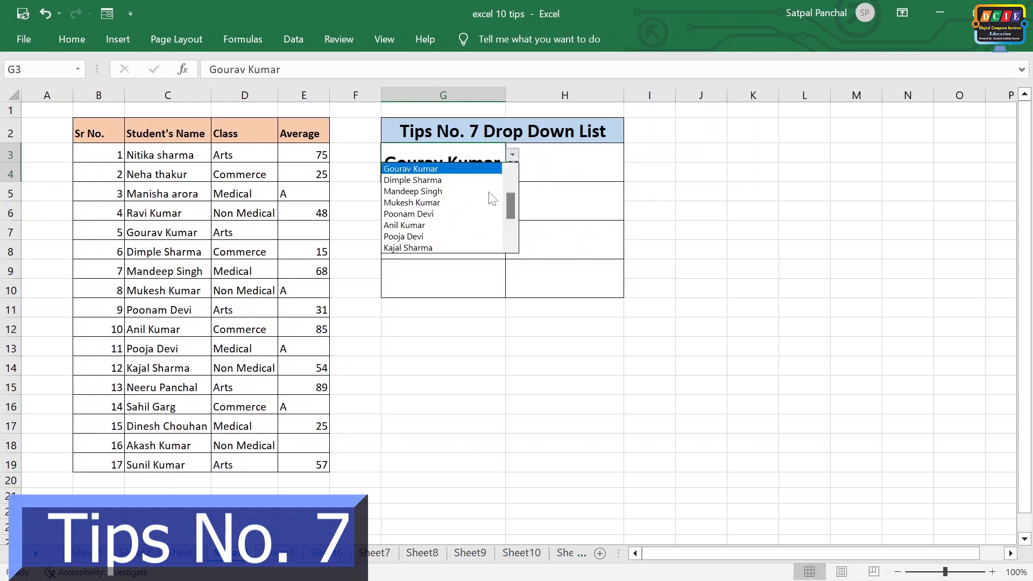
pyautogui.click(480, 192)
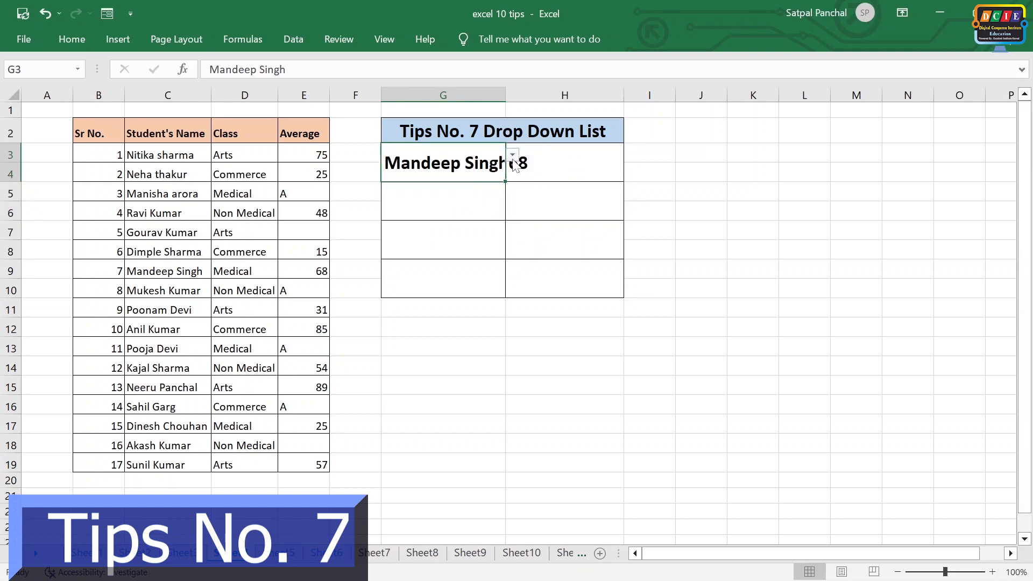
pyautogui.click(513, 156)
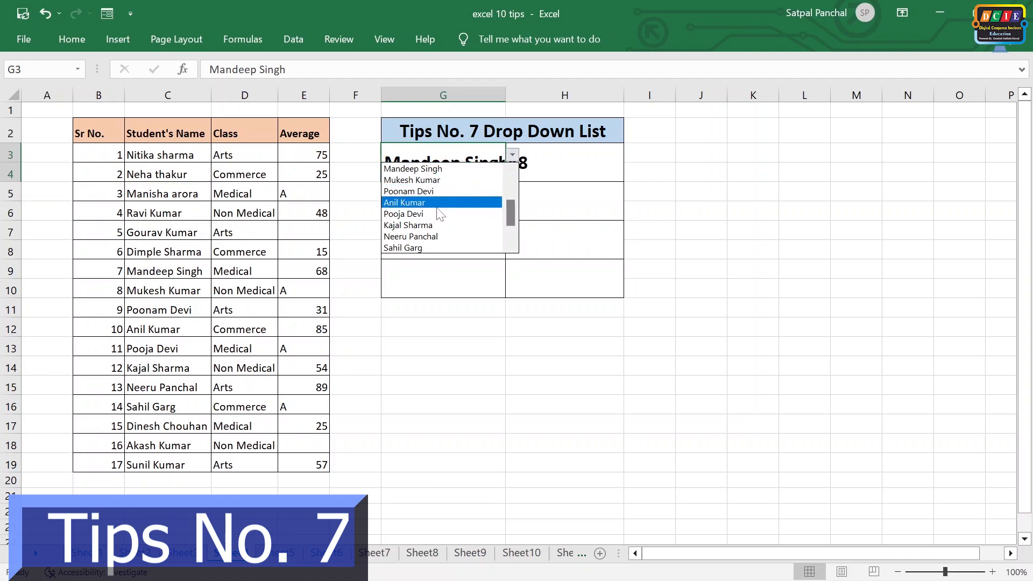
pyautogui.click(437, 206)
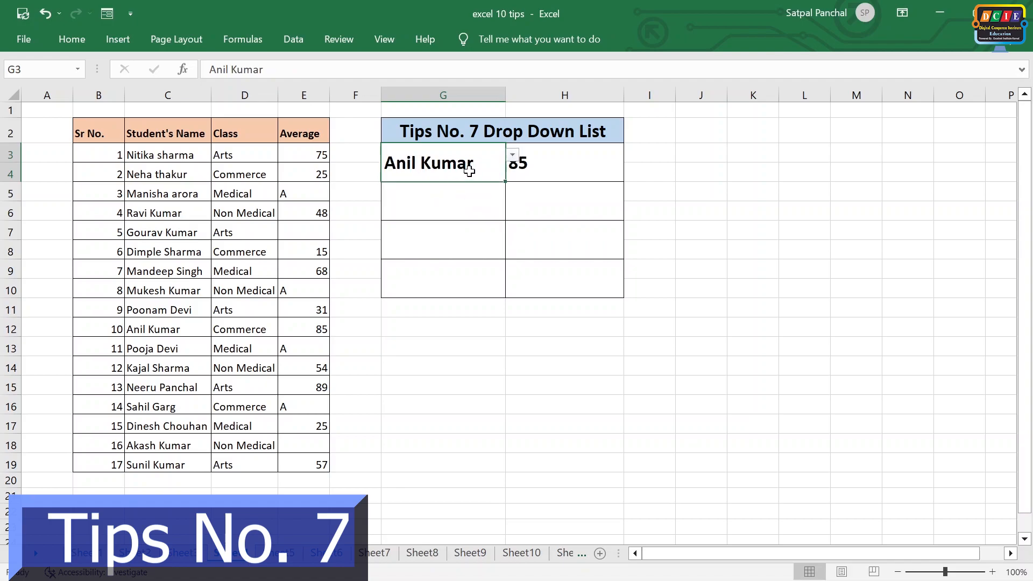
pyautogui.click(513, 155)
pyautogui.click(445, 214)
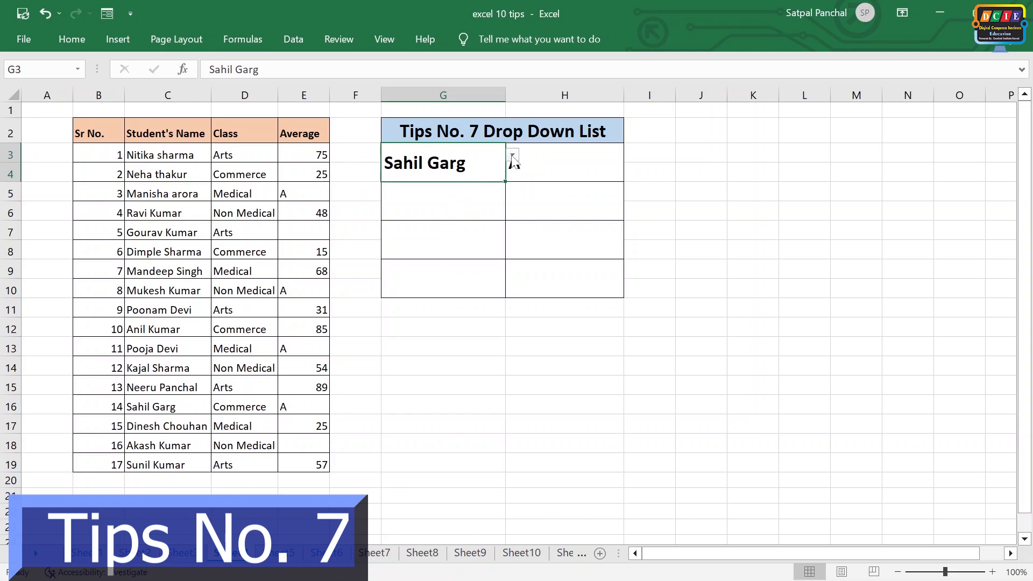
pyautogui.click(512, 156)
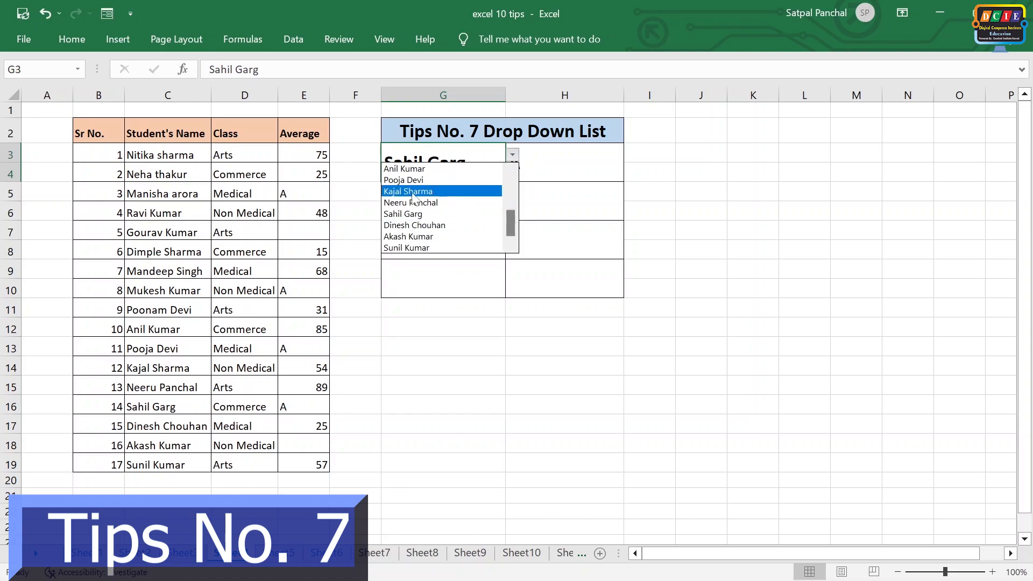
pyautogui.click(396, 169)
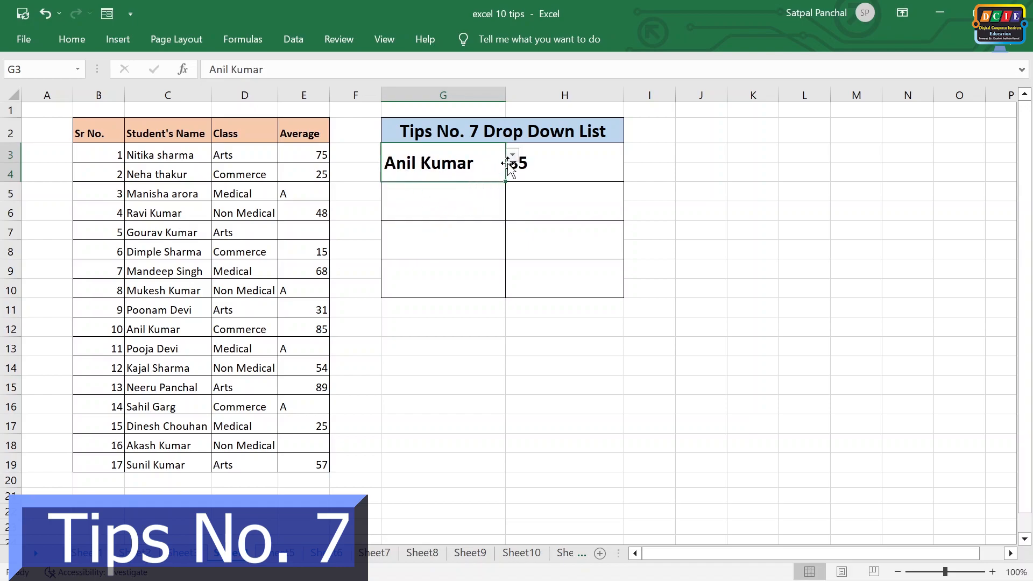
pyautogui.click(655, 225)
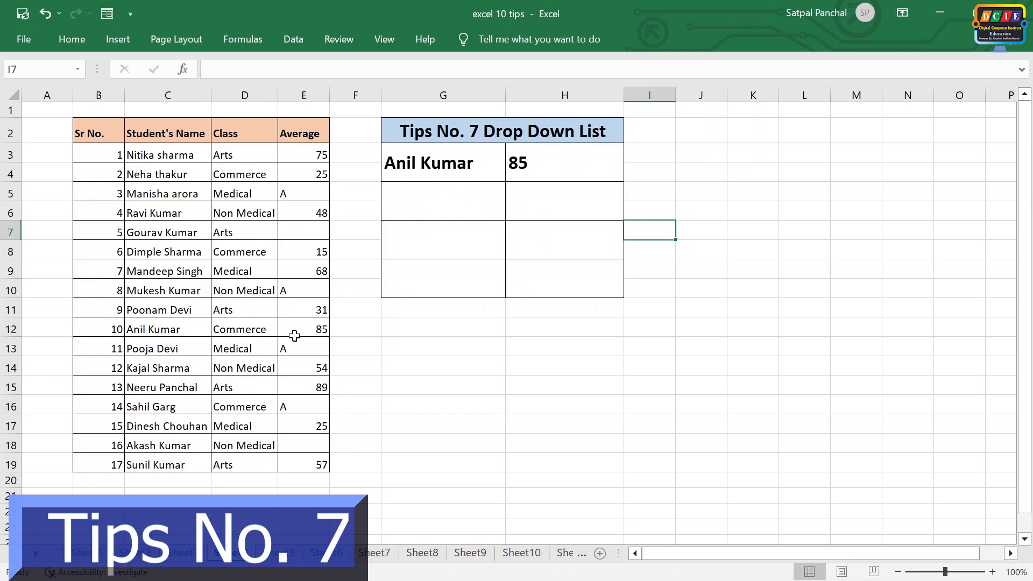
# - Make the matching student record in C12:E12 bold
pyautogui.moveTo(312, 329); pyautogui.dragTo(166, 329)
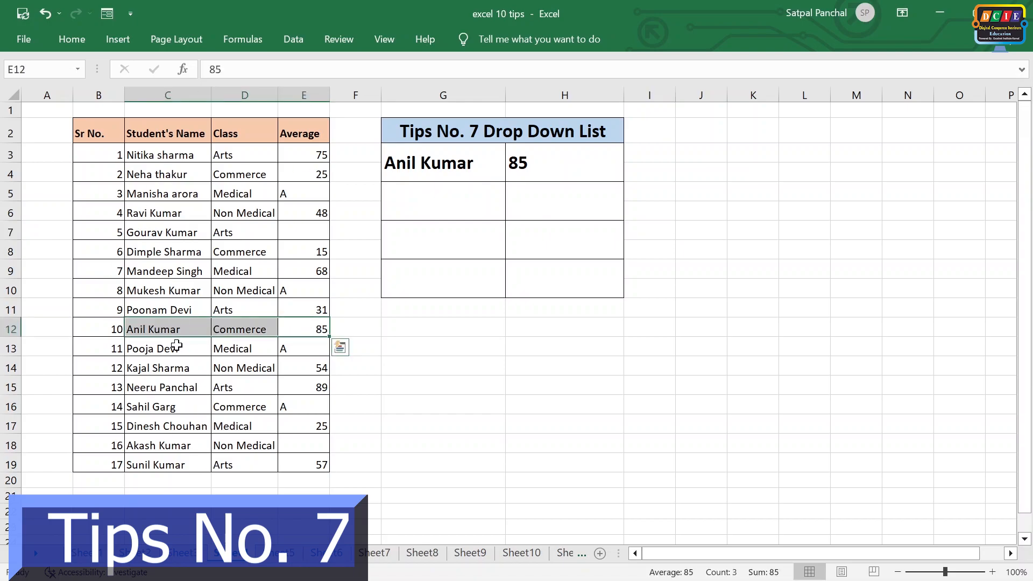
pyautogui.hotkey('ctrl', 'b')
pyautogui.click(432, 371)
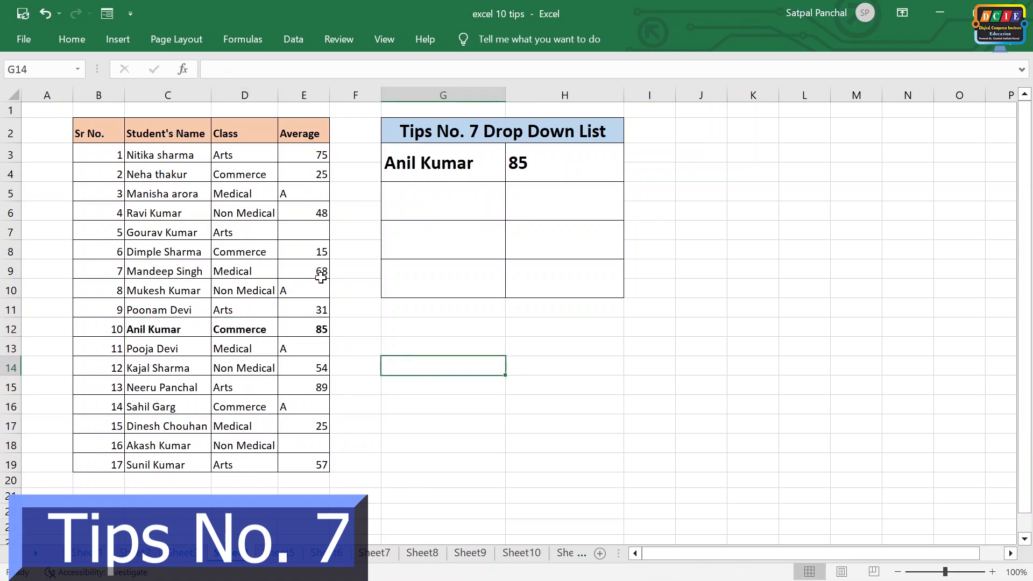
# - Choose the student listed in C17 from the drop-down list in G3
pyautogui.click(480, 180)
pyautogui.click(512, 155)
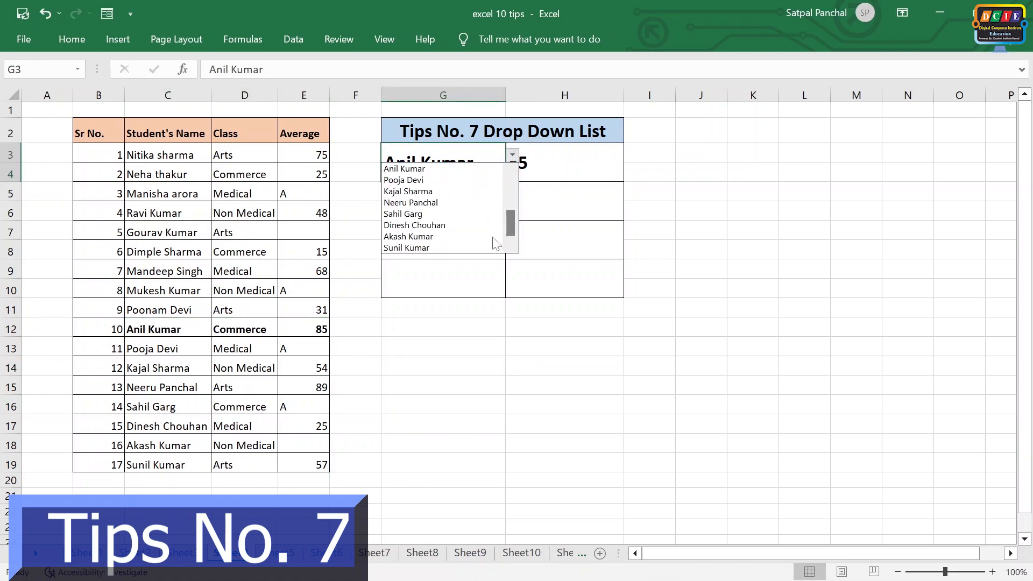
pyautogui.click(448, 228)
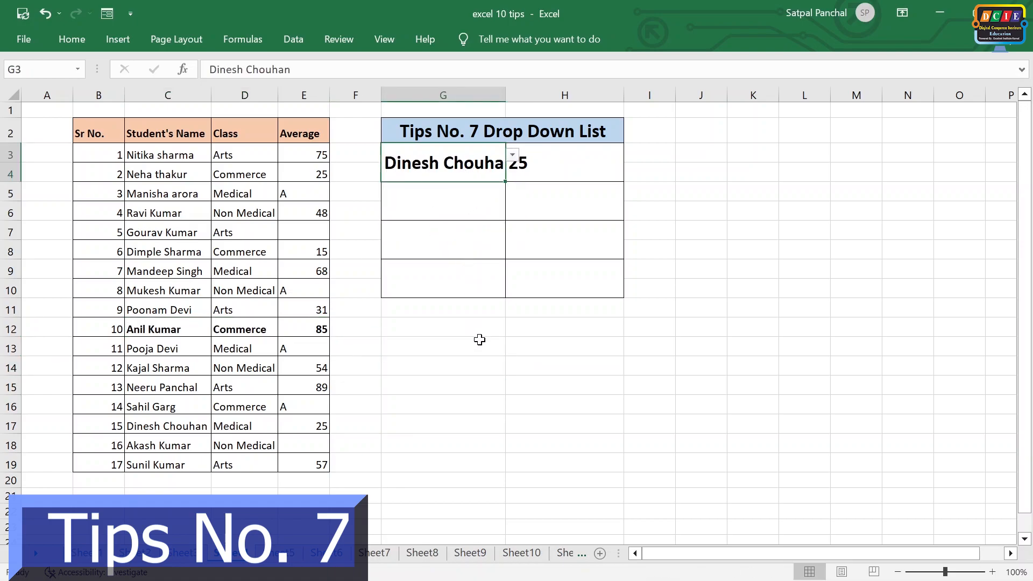
pyautogui.click(480, 339)
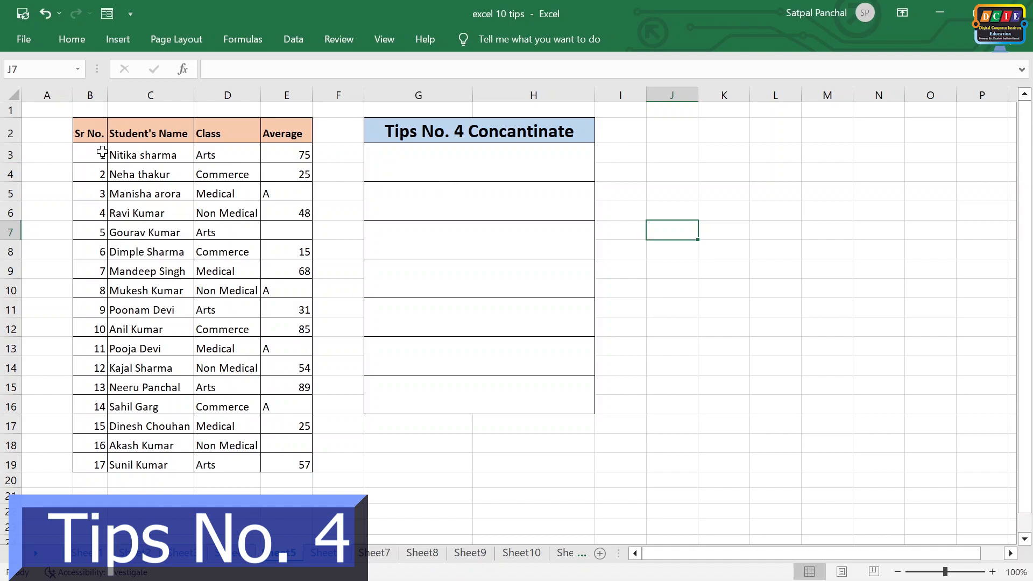
# - Enter =C3&D3&E3 in G3 to join the first student's name, class and average
pyautogui.click(421, 162)
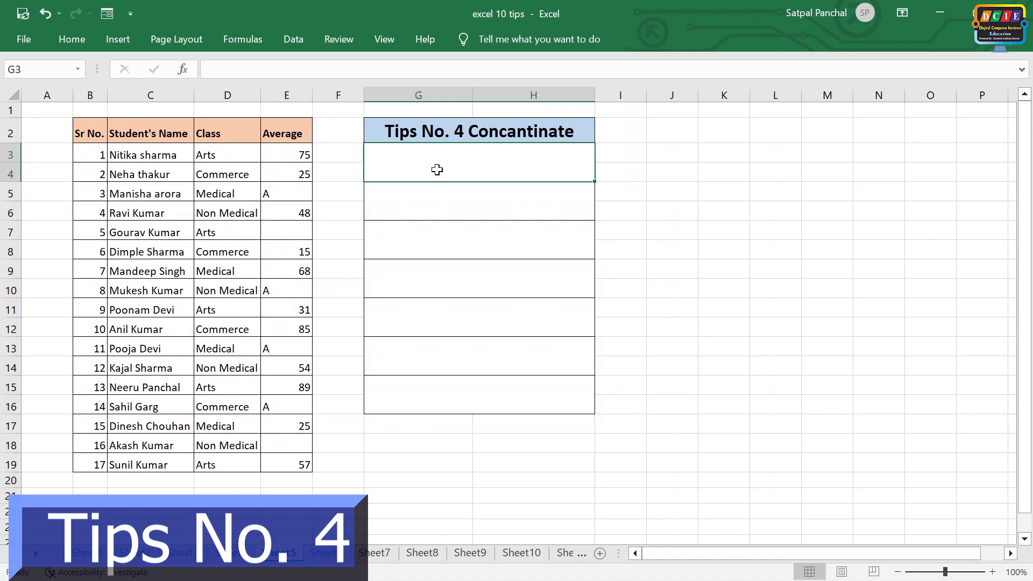
pyautogui.write('=')
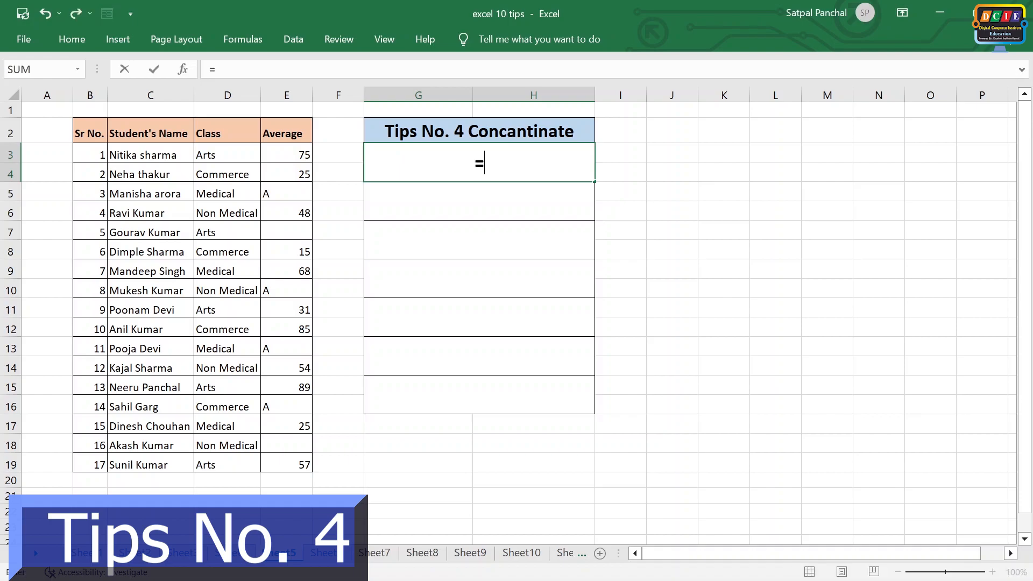
pyautogui.click(142, 154)
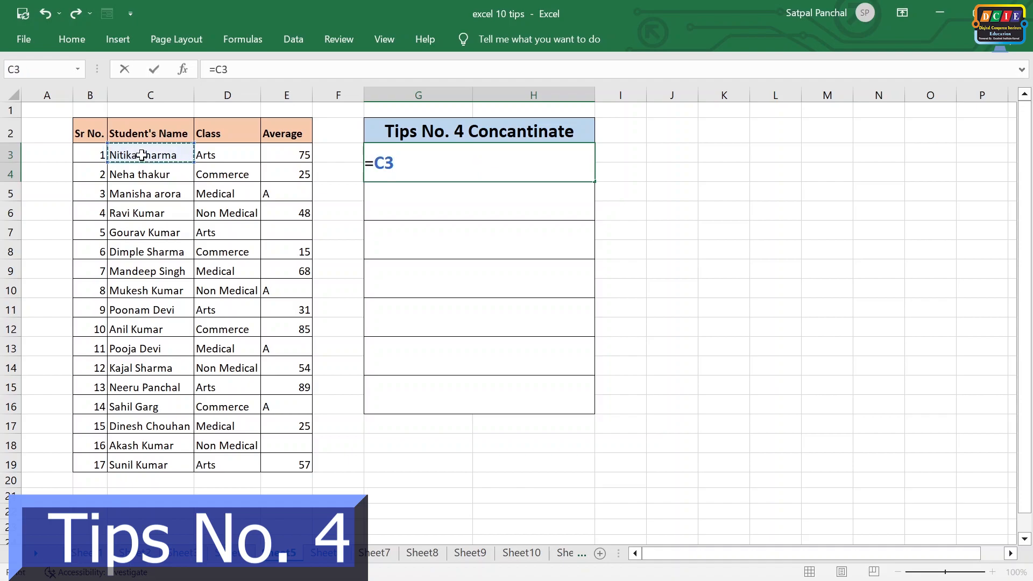
pyautogui.write('&')
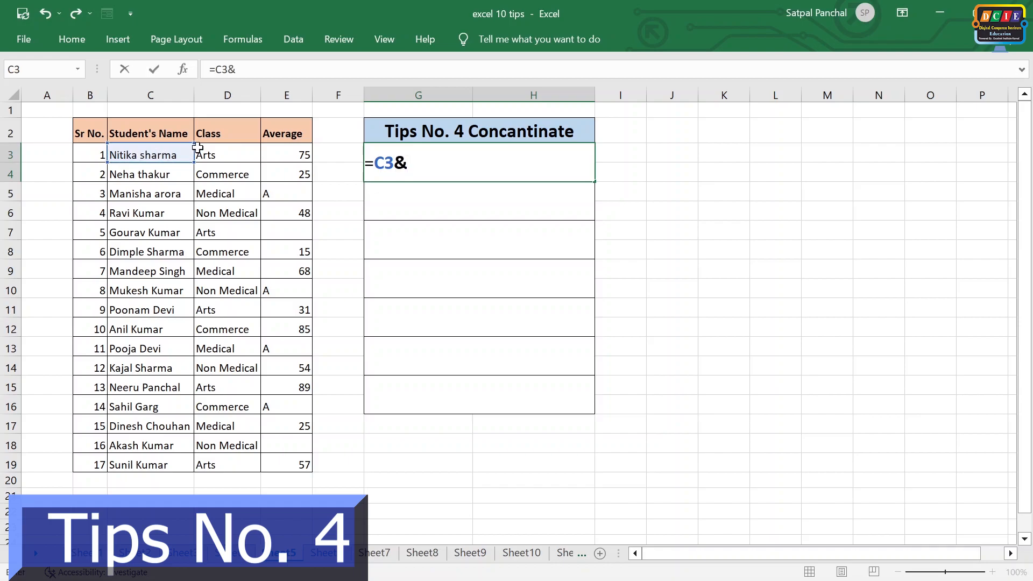
pyautogui.click(204, 149)
pyautogui.write('&')
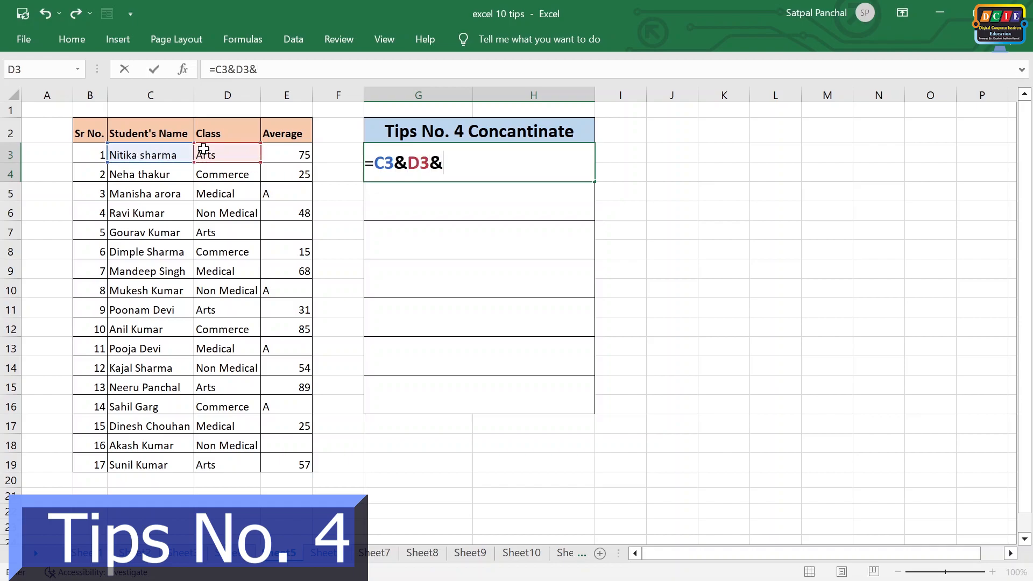
pyautogui.click(289, 149)
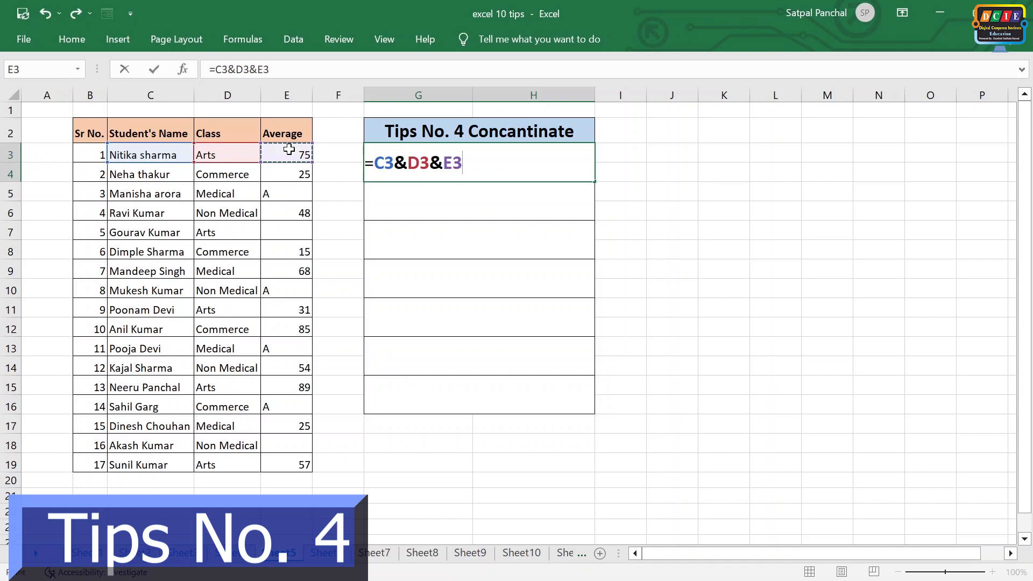
pyautogui.press('Return')
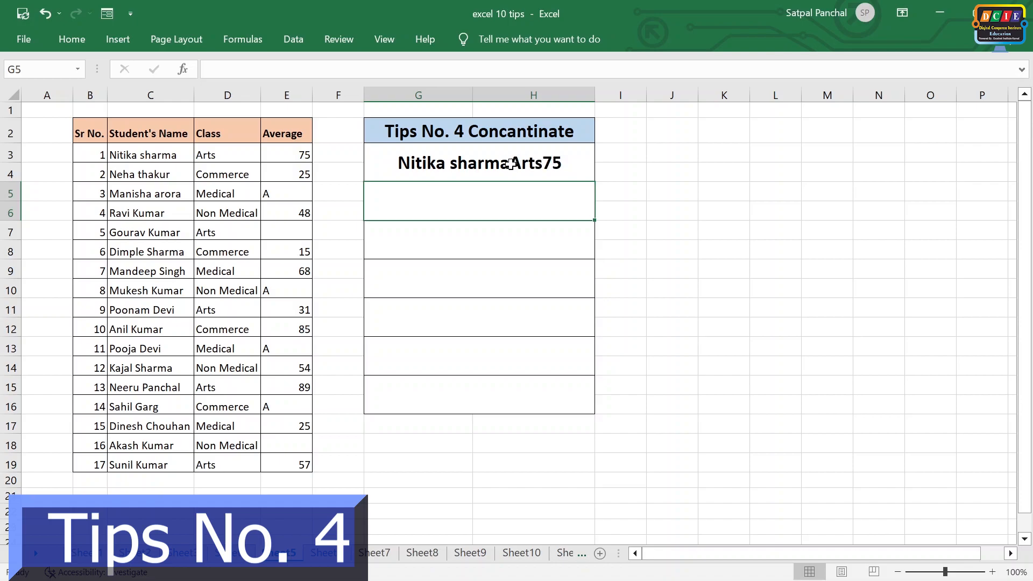
# - Add a space between the name and class in G3, making the formula =C3&" "&D3&E3
pyautogui.doubleClick(473, 167)
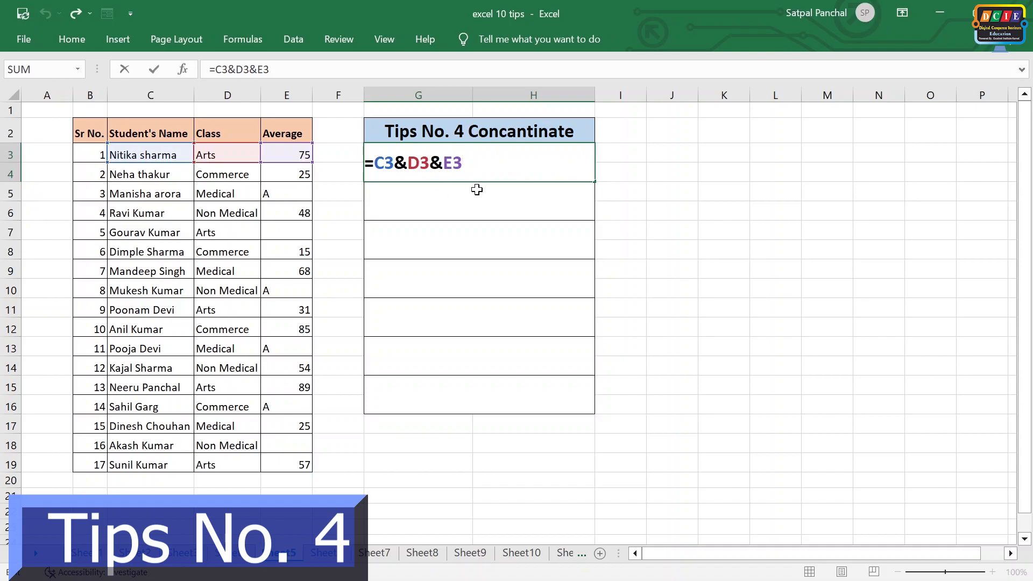
pyautogui.write('"')
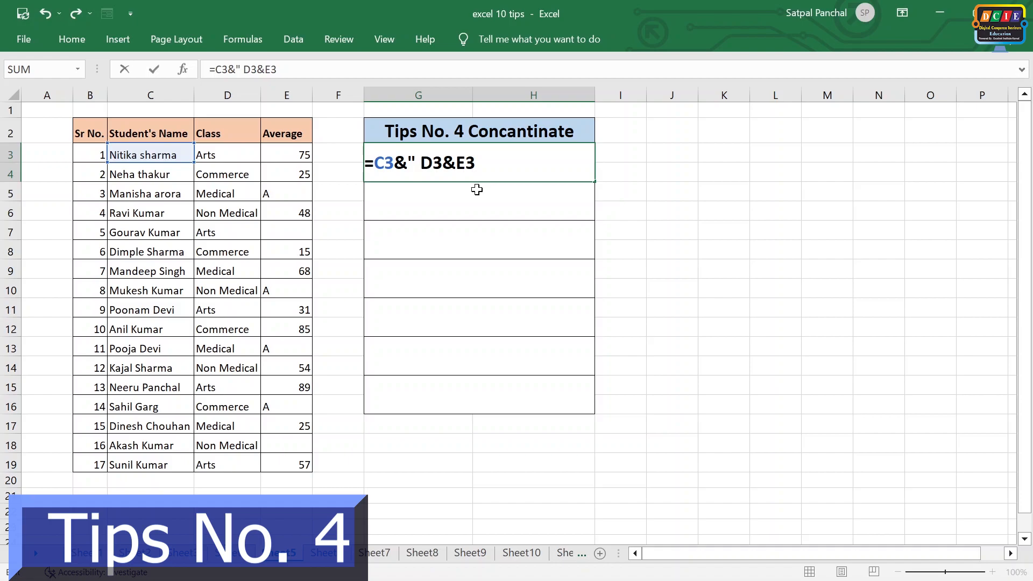
pyautogui.write(' "')
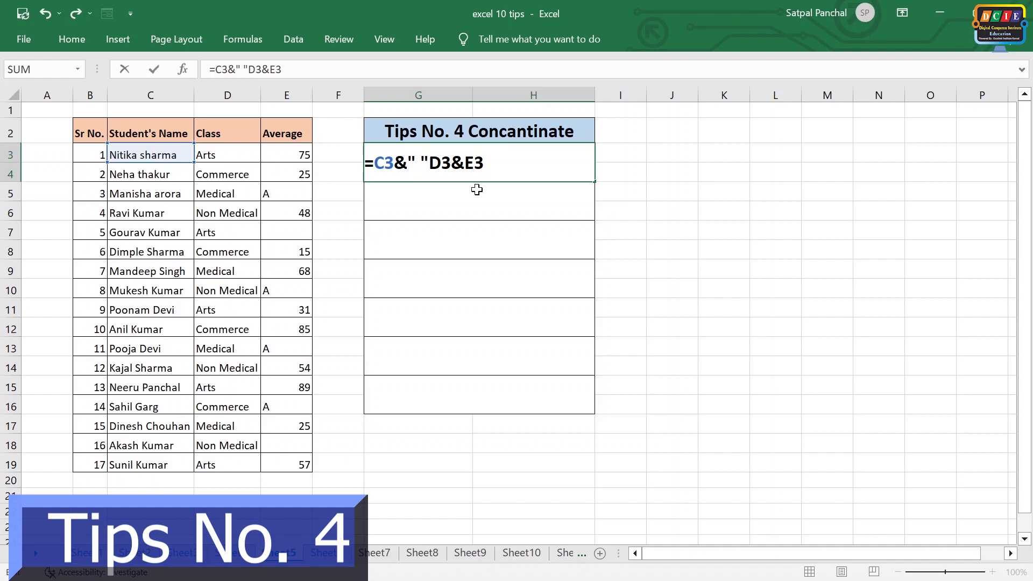
pyautogui.write('&')
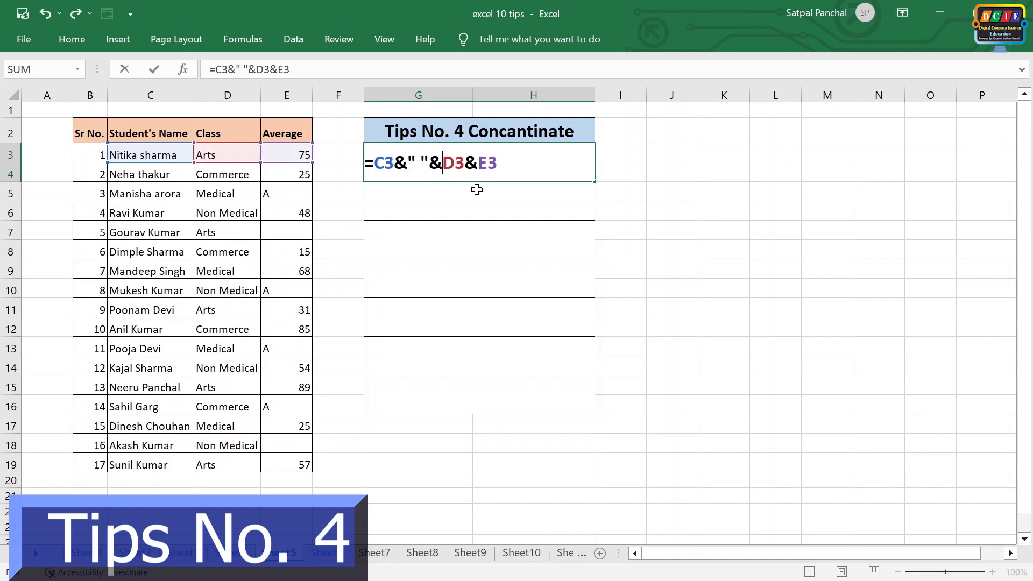
pyautogui.press('Right')
pyautogui.press('Right')
pyautogui.press('Return')
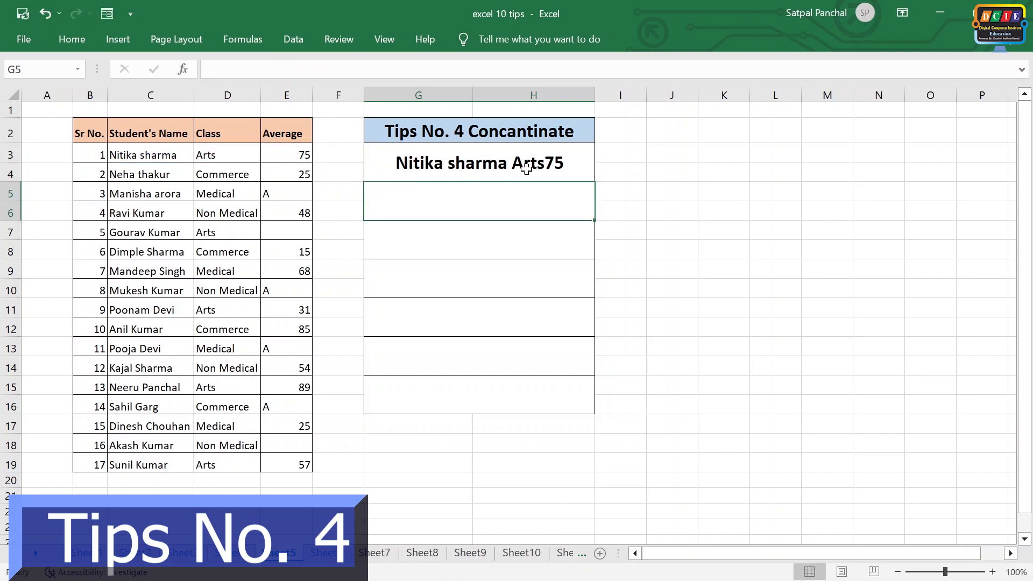
# - Add a space before the average in G3, making the formula =C3&" "&D3&" "&E3
pyautogui.doubleClick(526, 168)
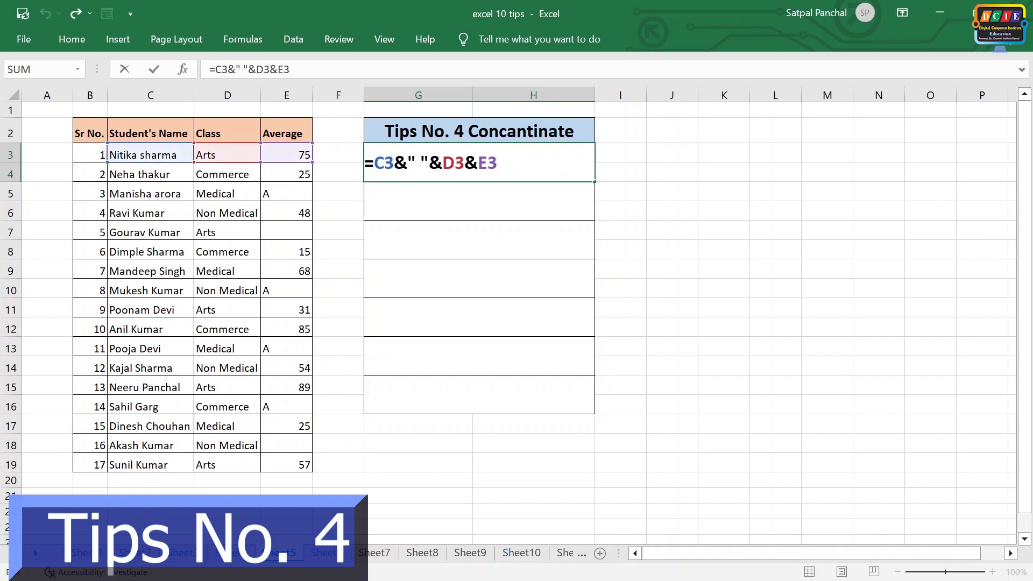
pyautogui.write('"')
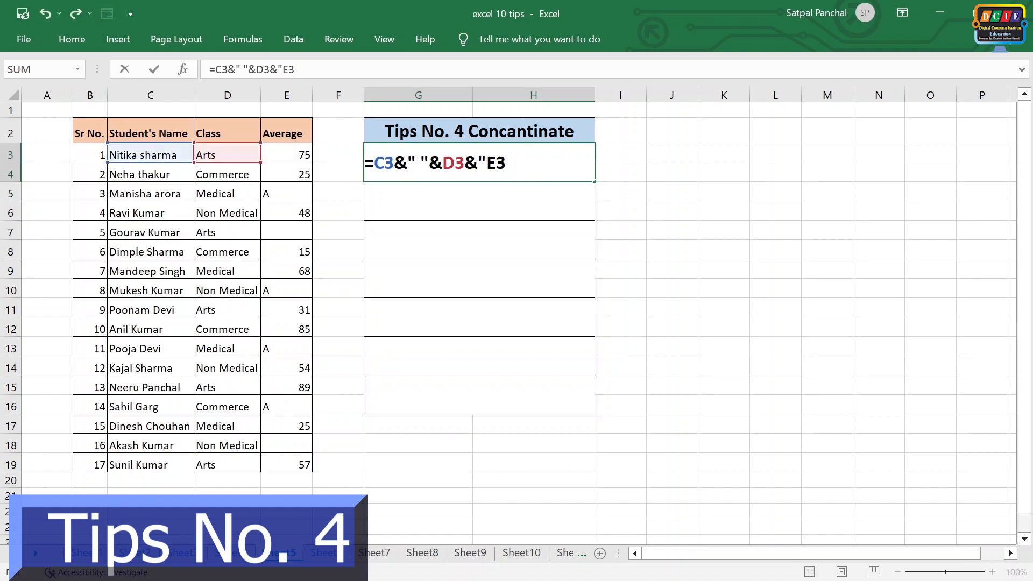
pyautogui.write(' "&')
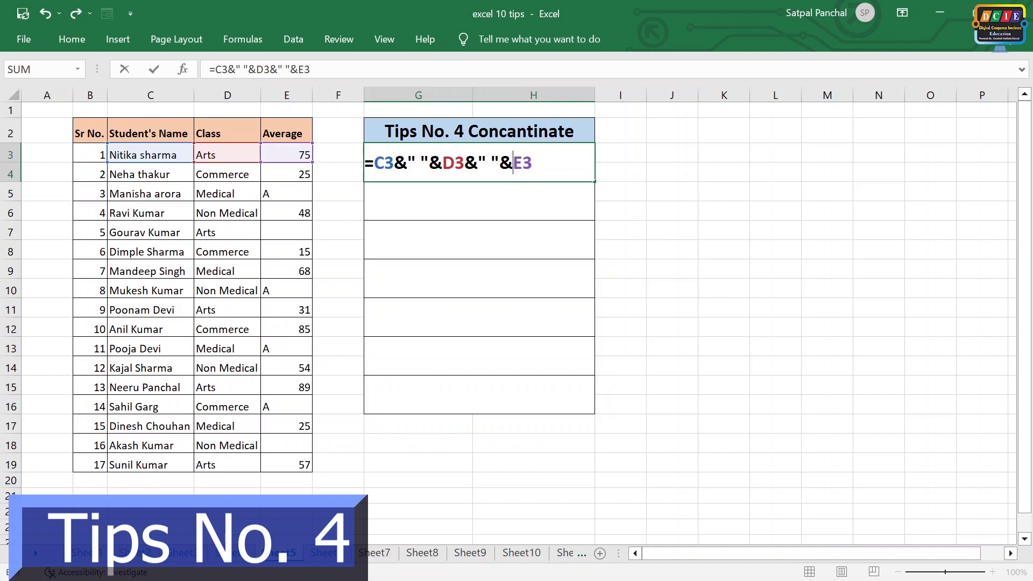
pyautogui.press('Return')
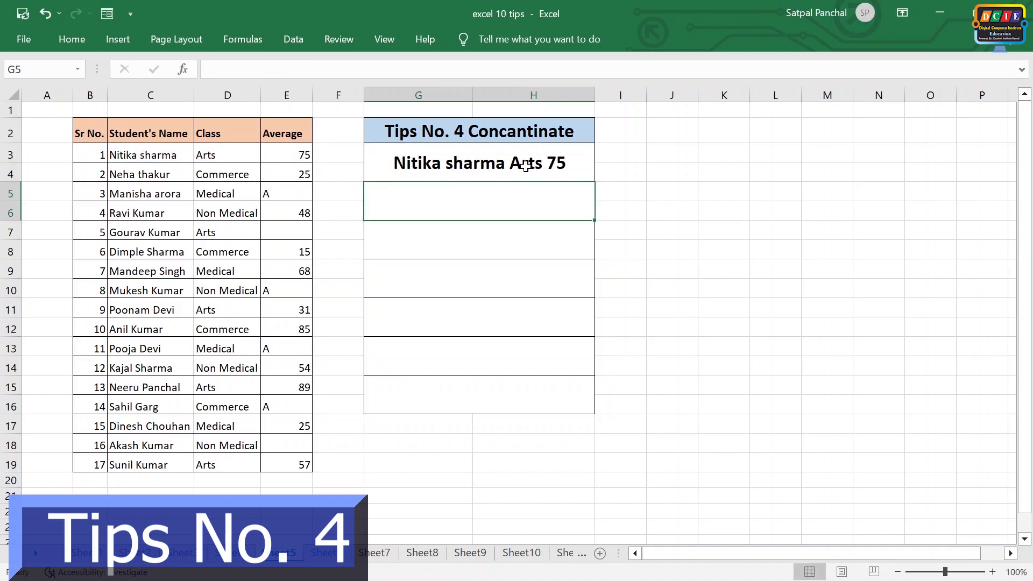
# - Replace both space separators in G3's formula with hyphens, giving =C3&"-"&D3&"-"&E3
pyautogui.hotkey('alt', 'Tab')
pyautogui.doubleClick(514, 162)
pyautogui.click(421, 163)
pyautogui.press('BackSpace')
pyautogui.write('-"&D3&" "&E3')
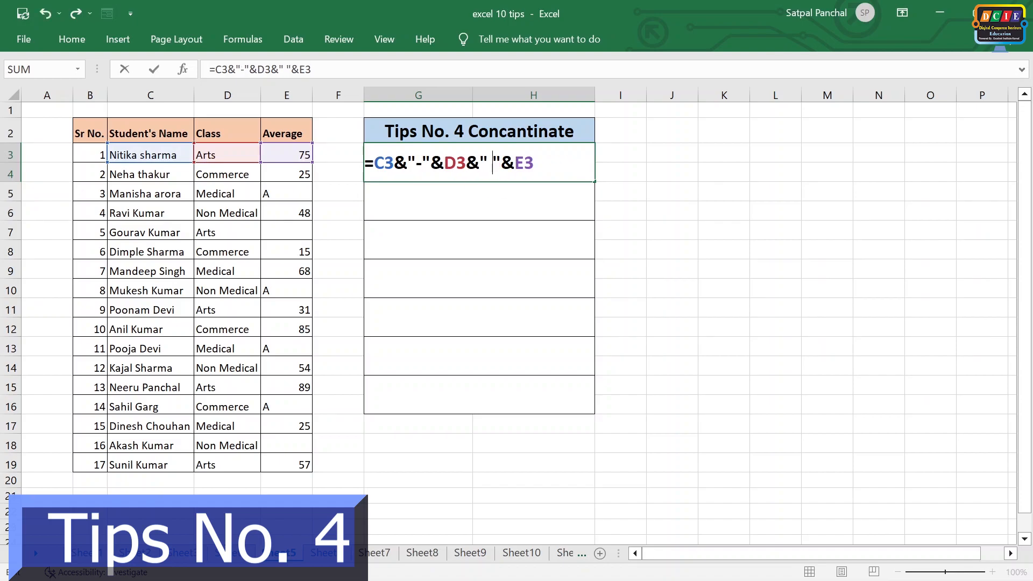
pyautogui.press('BackSpace')
pyautogui.write('-')
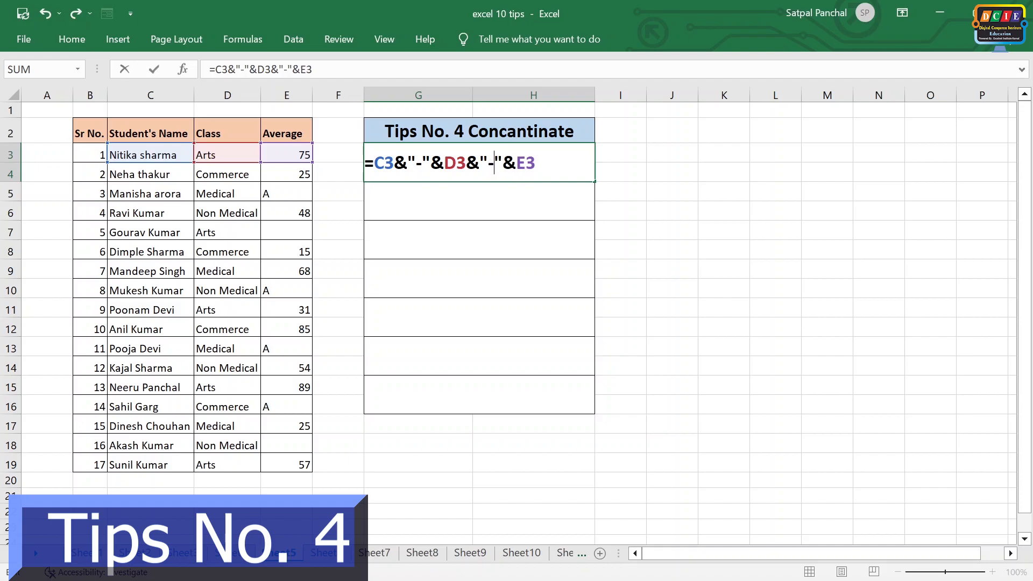
pyautogui.press('Return')
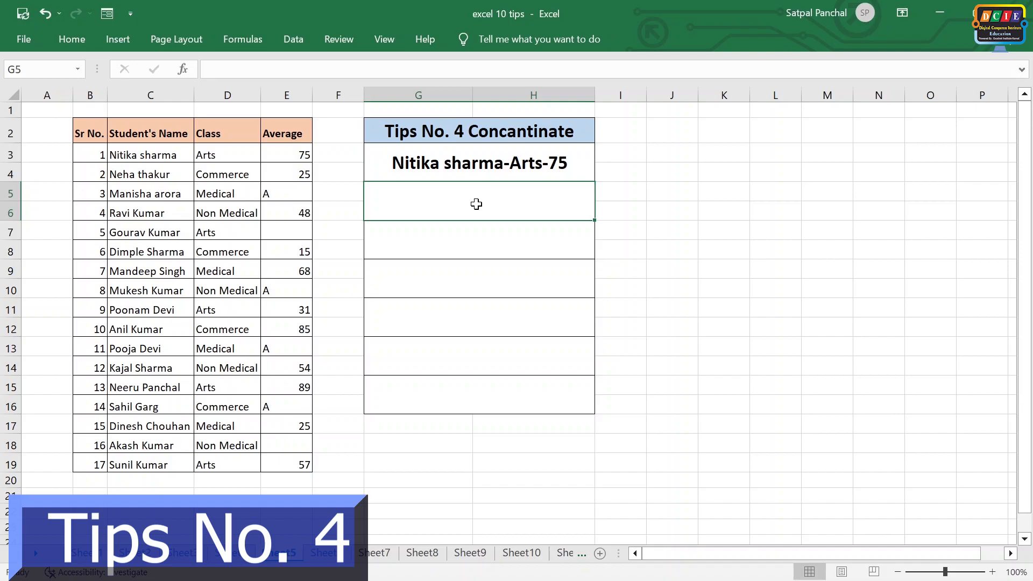
# - Try filling the G3 formula down through row 8 and widening column H, and undo both changes
pyautogui.click(489, 164)
pyautogui.moveTo(594, 182); pyautogui.dragTo(598, 240)
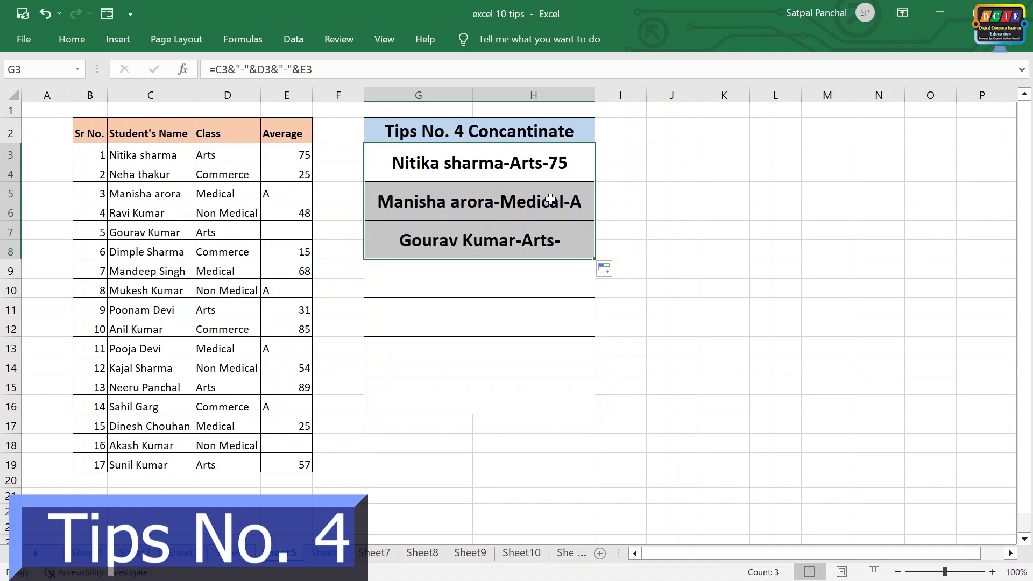
pyautogui.moveTo(594, 96); pyautogui.dragTo(617, 99)
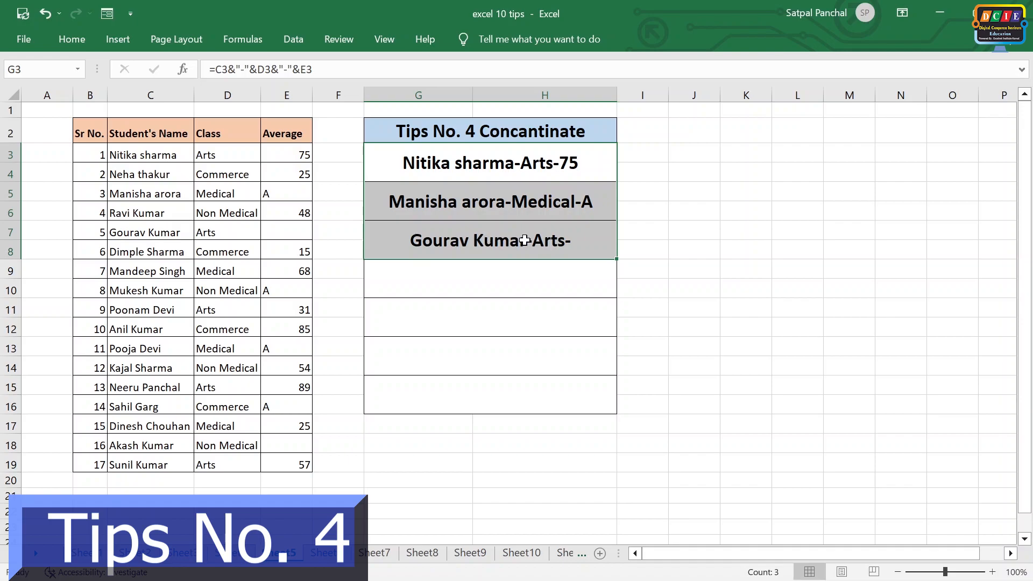
pyautogui.hotkey('ctrl', 'z')
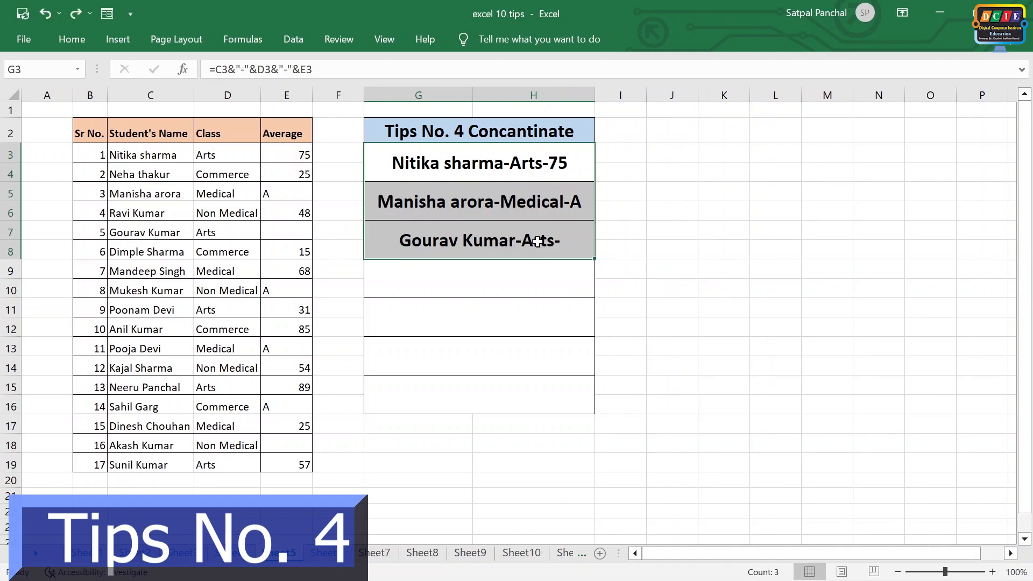
pyautogui.hotkey('ctrl', 'z')
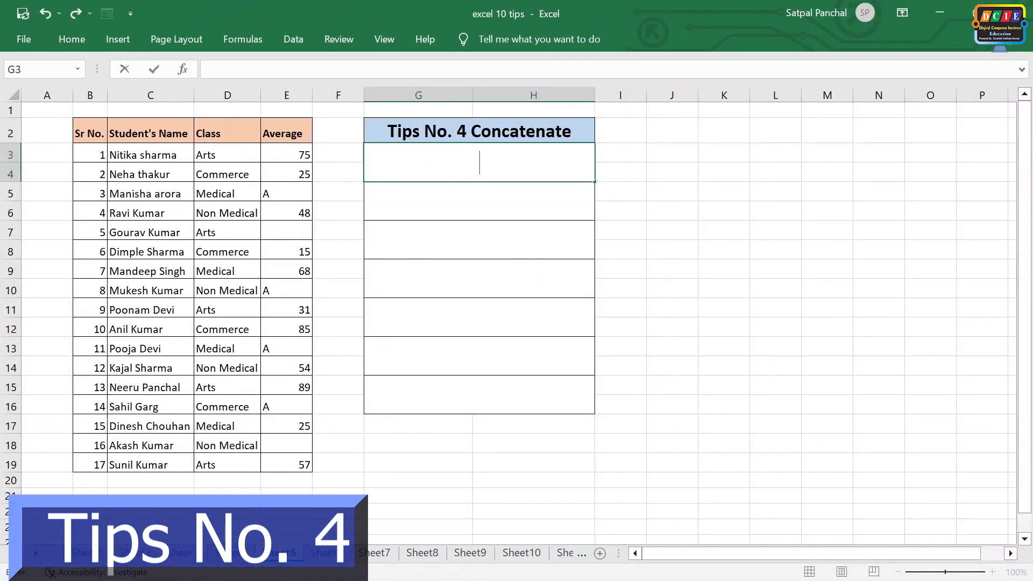
# - Enter =CONCATENATE(C3,D3,E3) in G3 to join the first student's name, class and average
pyautogui.write('=conca')
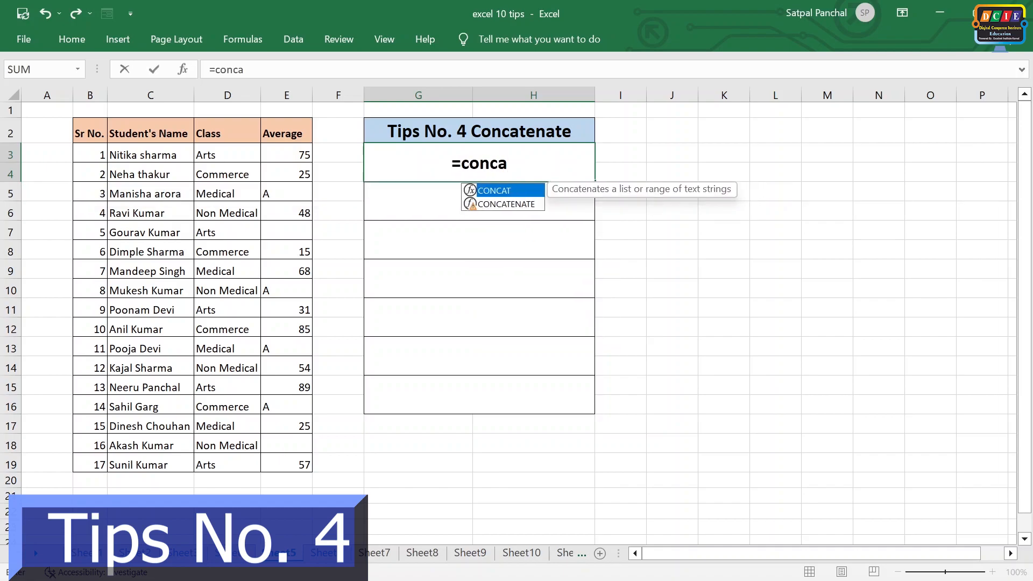
pyautogui.write('tenate')
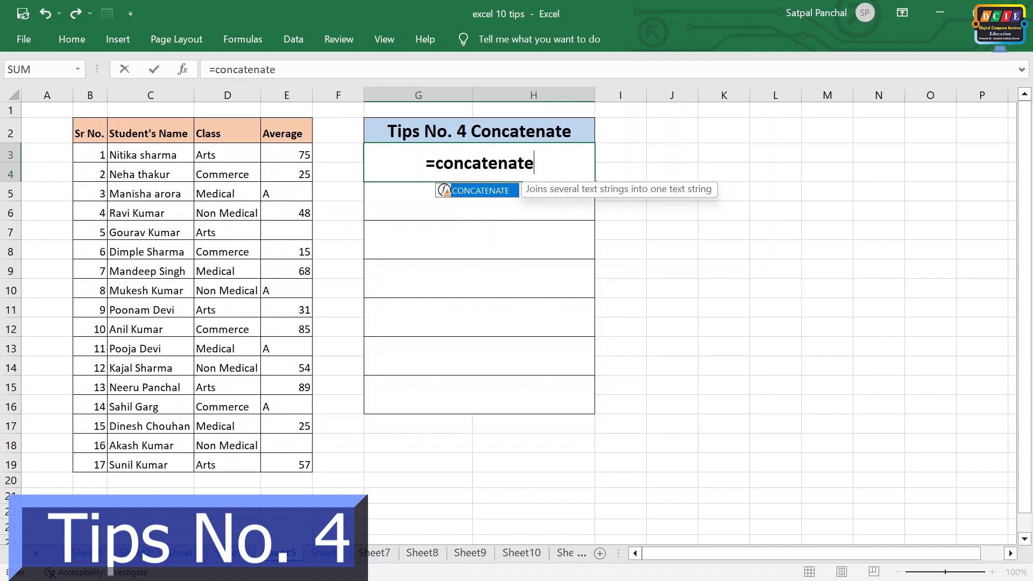
pyautogui.write('(')
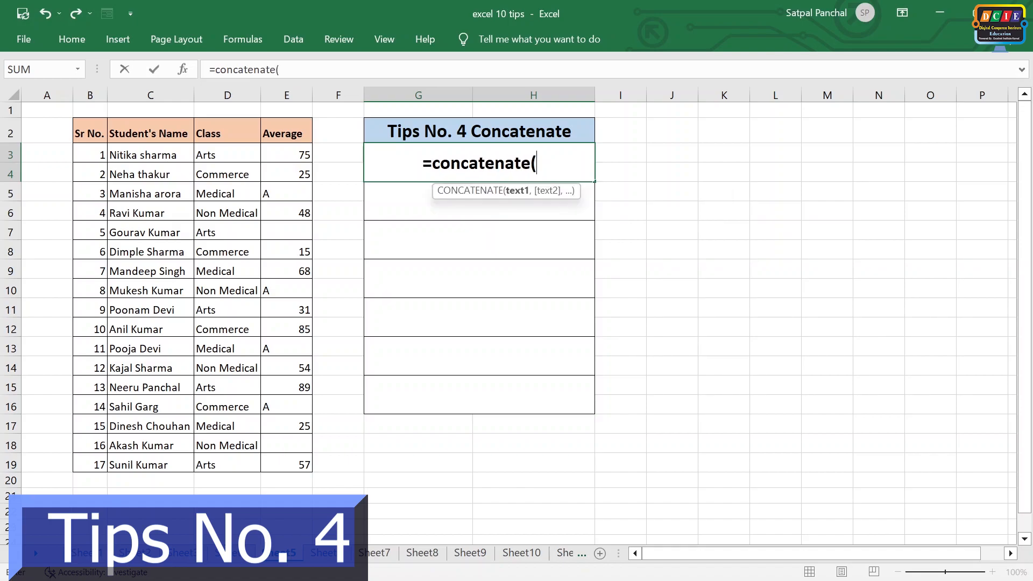
pyautogui.click(132, 155)
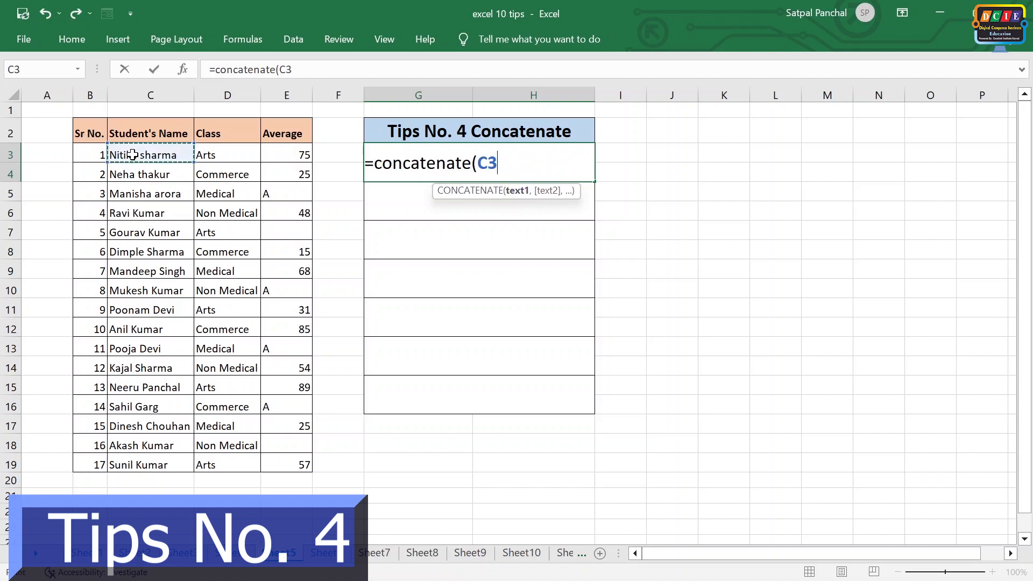
pyautogui.write(',')
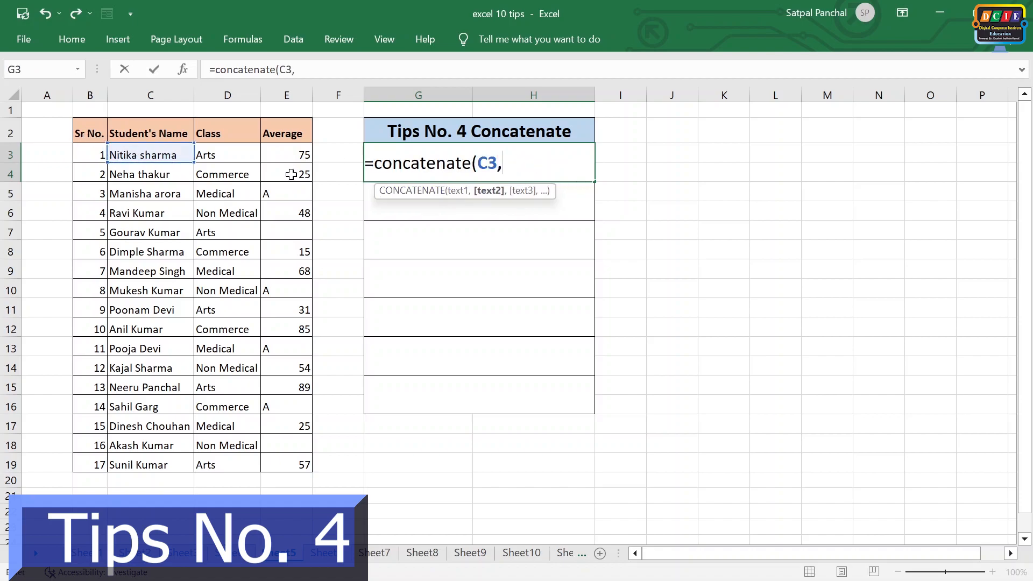
pyautogui.click(237, 154)
pyautogui.write(',')
pyautogui.click(299, 156)
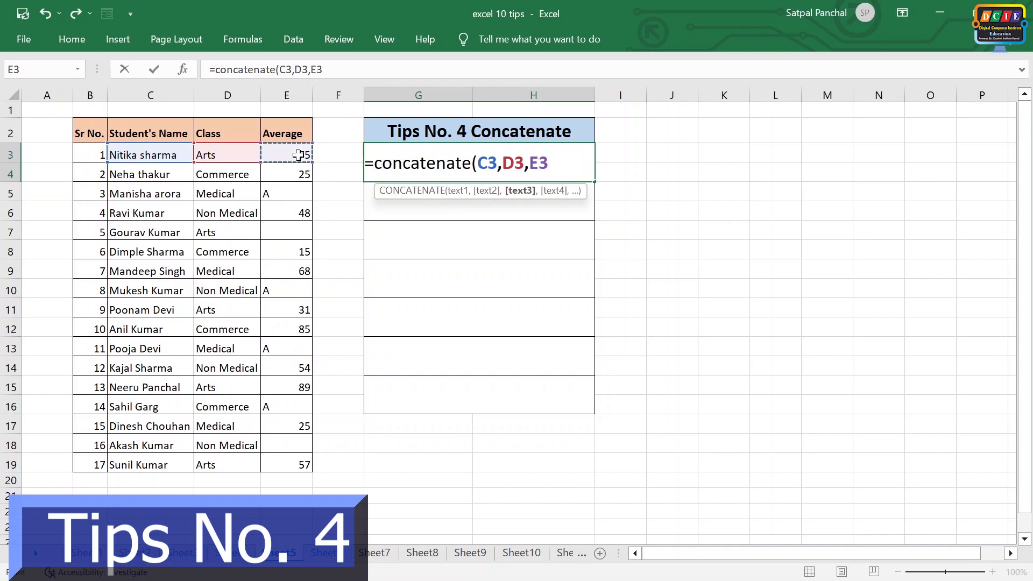
pyautogui.write(')')
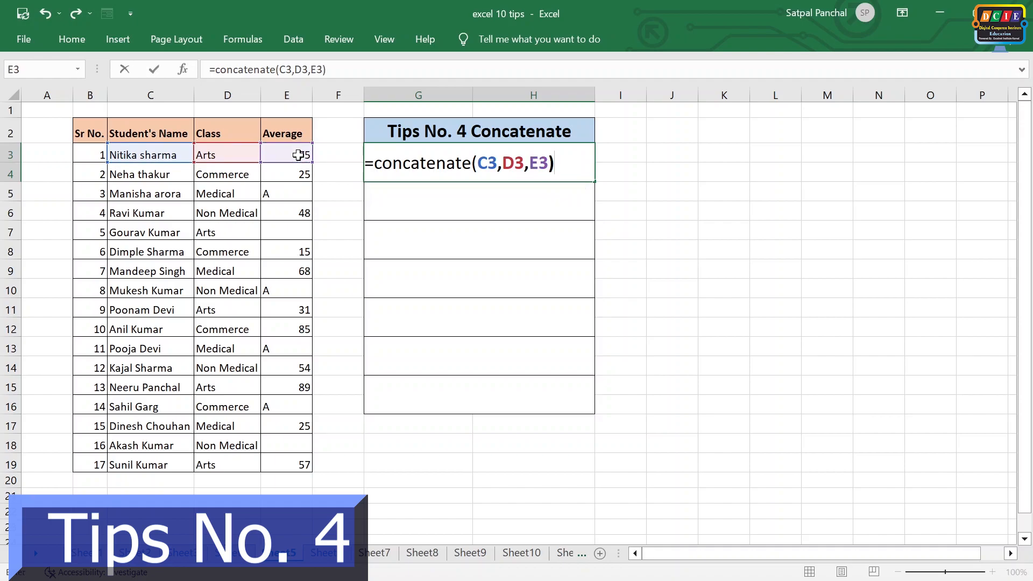
pyautogui.press('Return')
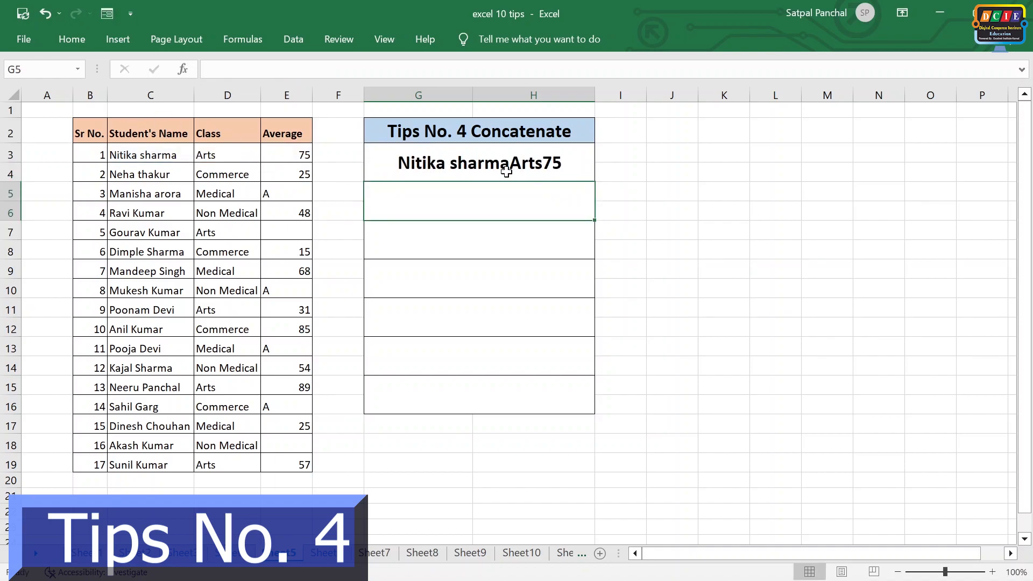
# - Insert a " " space argument between C3 and D3 in G3's CONCATENATE formula
pyautogui.doubleClick(501, 166)
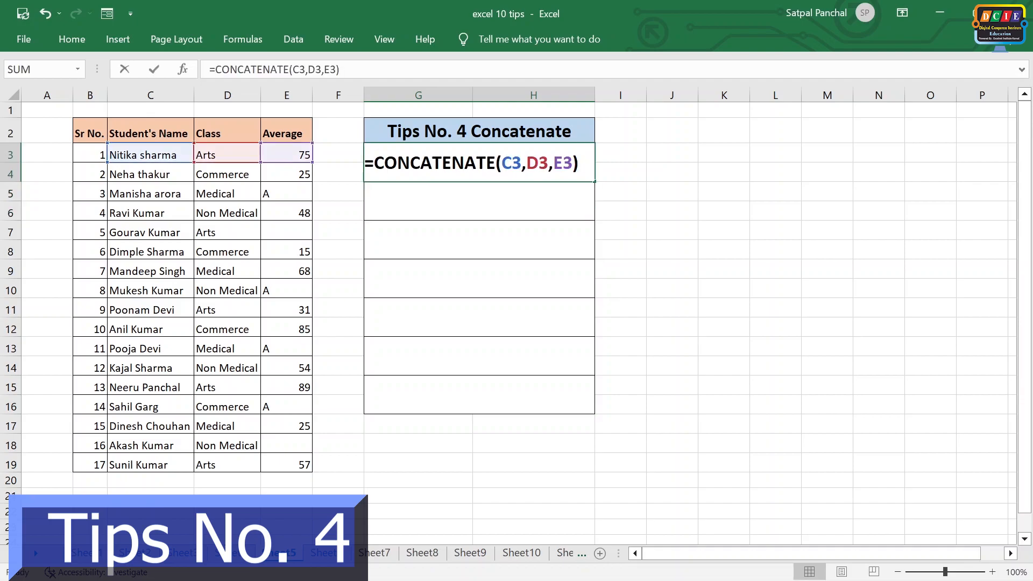
pyautogui.press('Right')
pyautogui.press('Right')
pyautogui.press('Right')
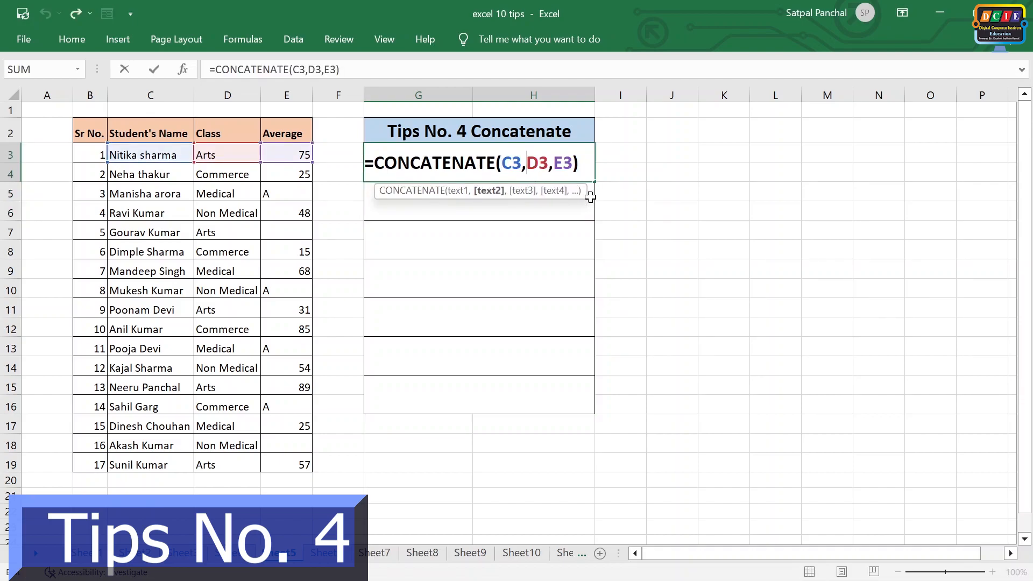
pyautogui.write('" ')
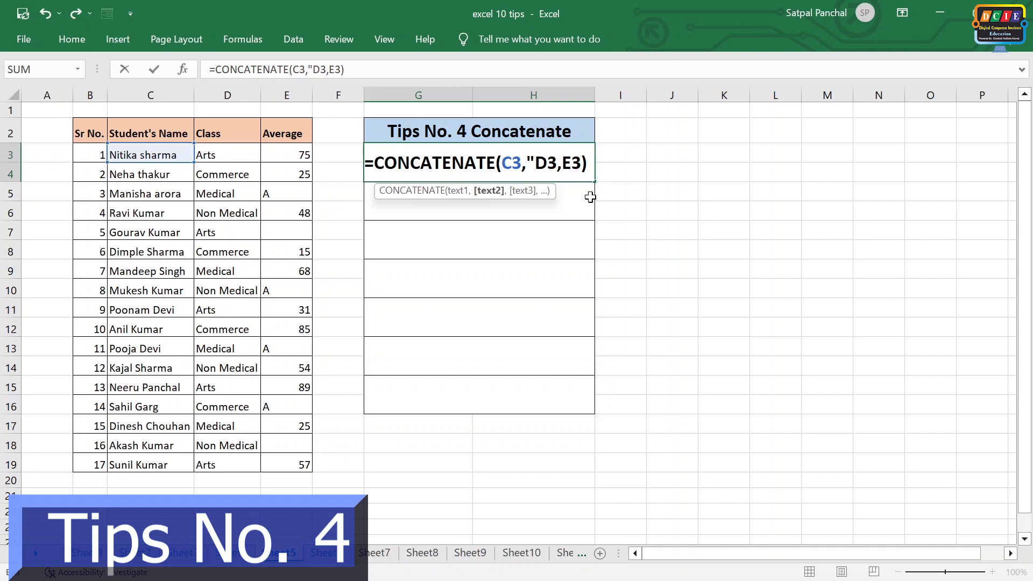
pyautogui.write('"')
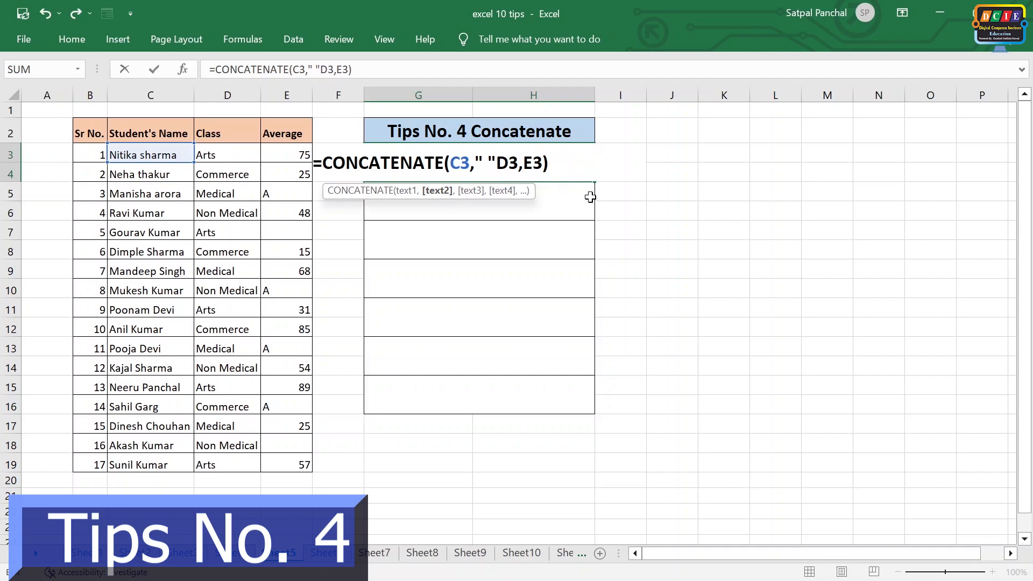
pyautogui.write(',')
# - Add a second space argument before E3, completing G3's formula as =CONCATENATE(C3," ",D3," ",E3)
pyautogui.press('Right')
pyautogui.press('Right')
pyautogui.write('" ')
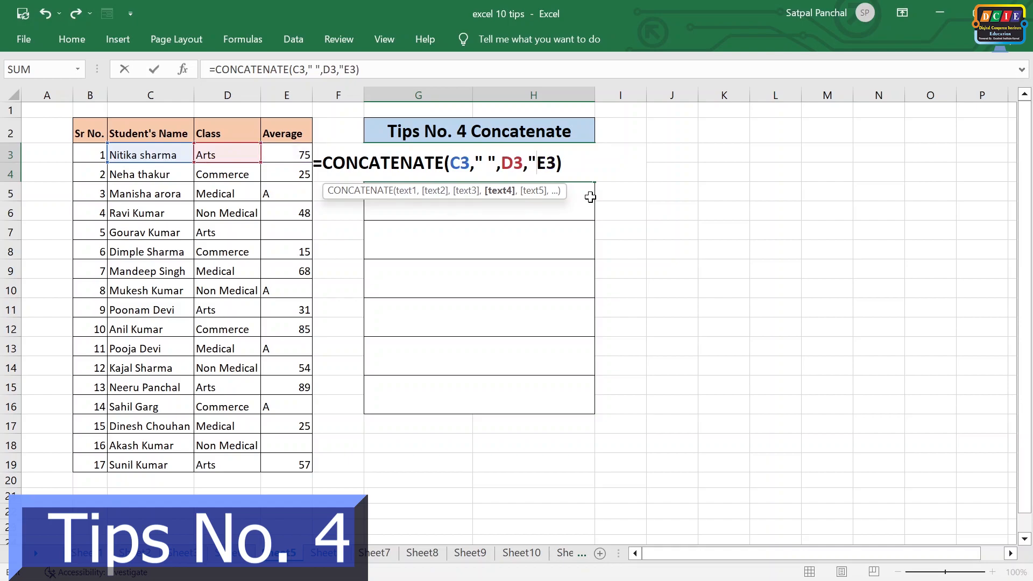
pyautogui.write('"')
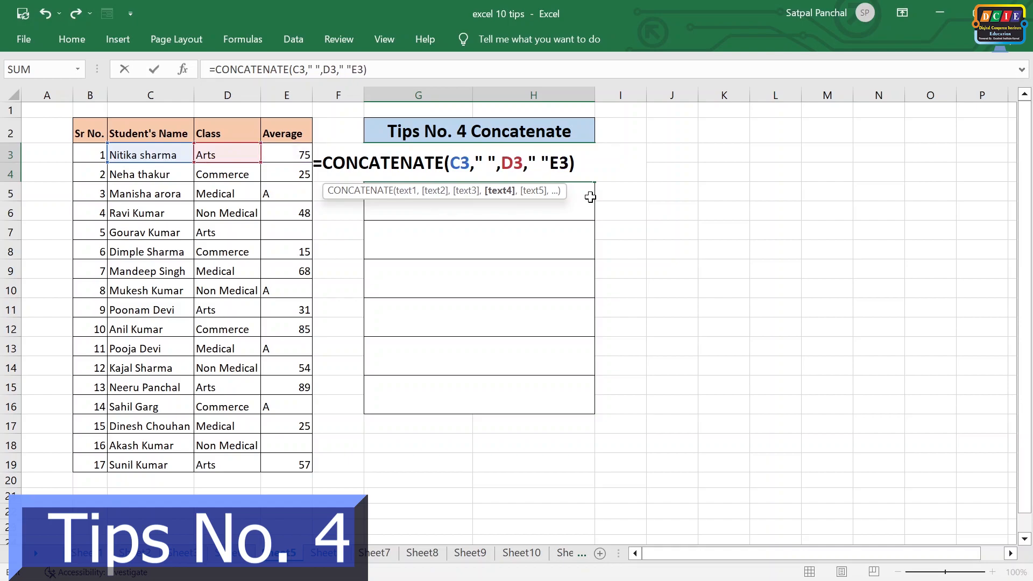
pyautogui.write(',')
pyautogui.press('Return')
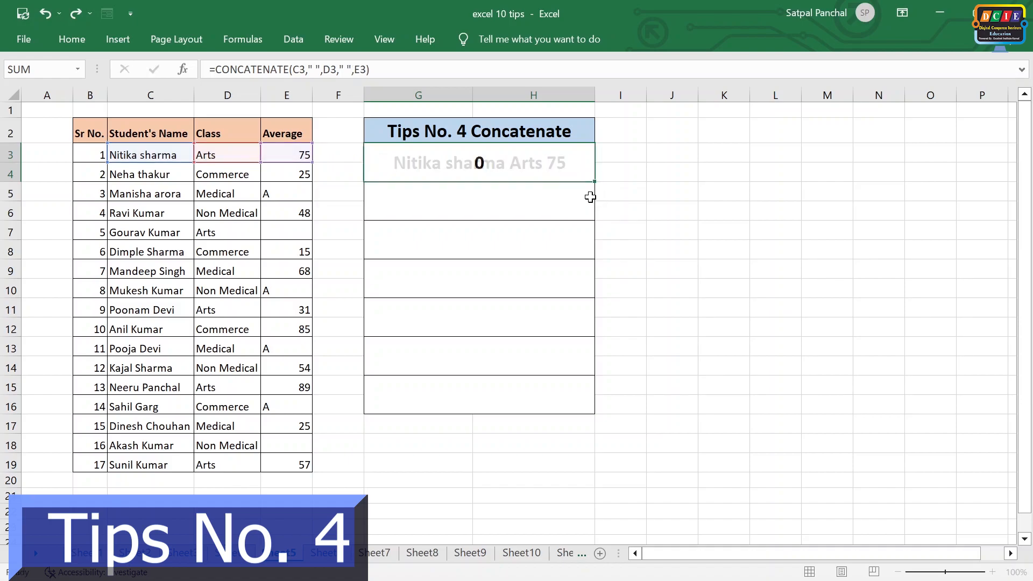
# - Fill the G3 CONCATENATE formula down through row 12
pyautogui.click(624, 175)
pyautogui.click(580, 172)
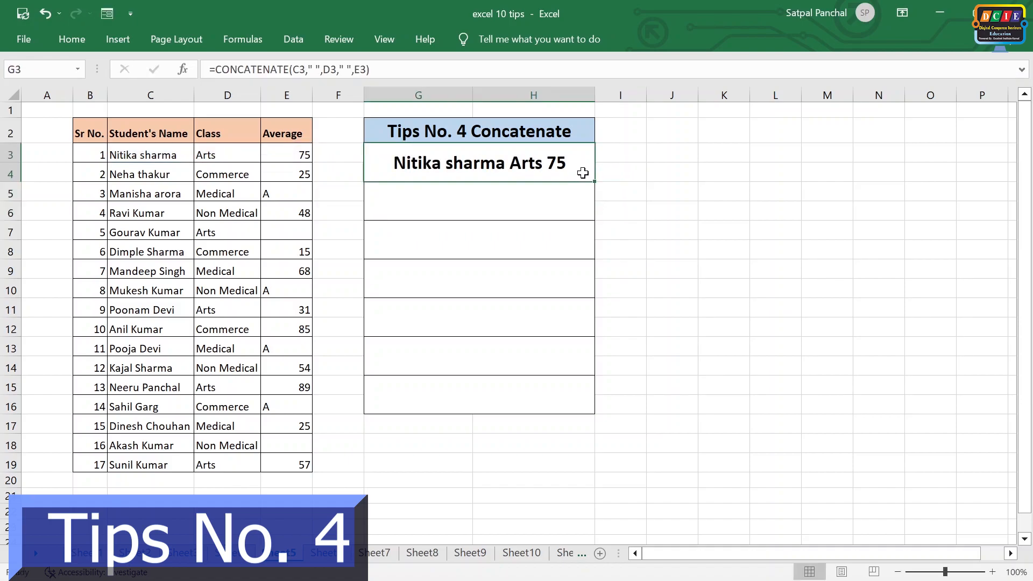
pyautogui.moveTo(594, 181); pyautogui.dragTo(601, 318)
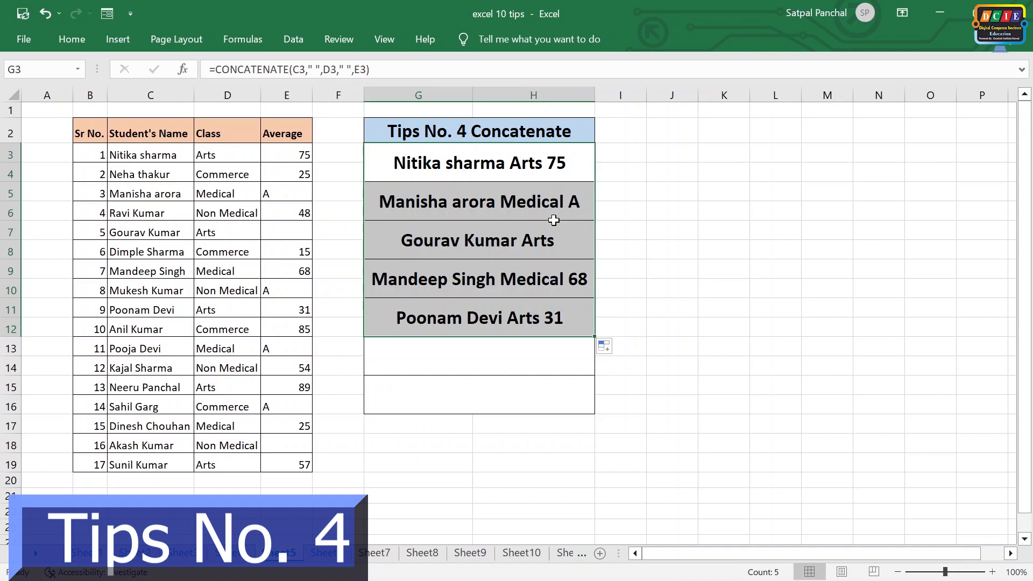
pyautogui.click(705, 209)
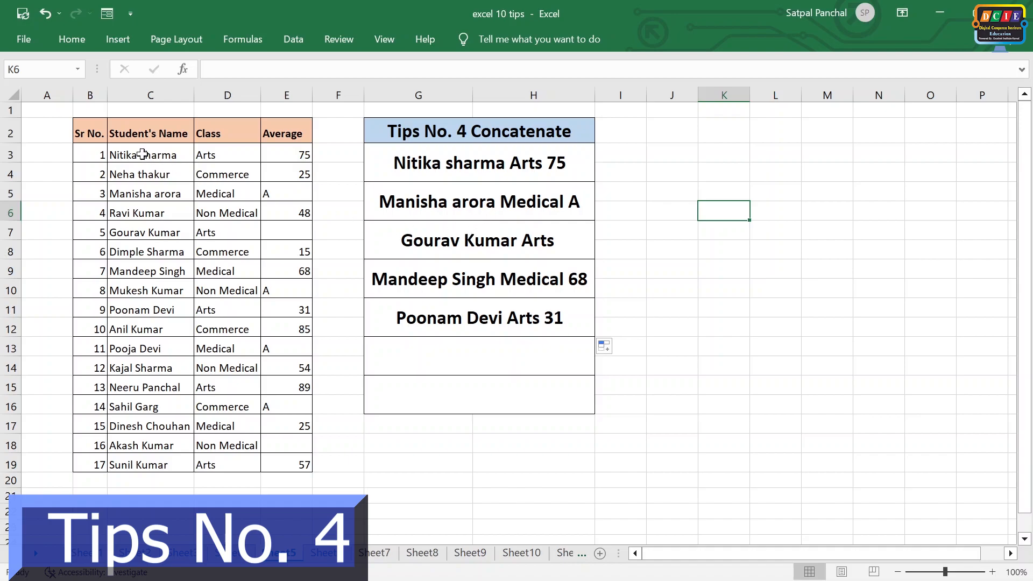
# - Copy the Sr No. and Student's Name columns (B2:C19) to K2 and autofit column L's width
pyautogui.moveTo(87, 133); pyautogui.dragTo(155, 461)
pyautogui.hotkey('ctrl', 'c')
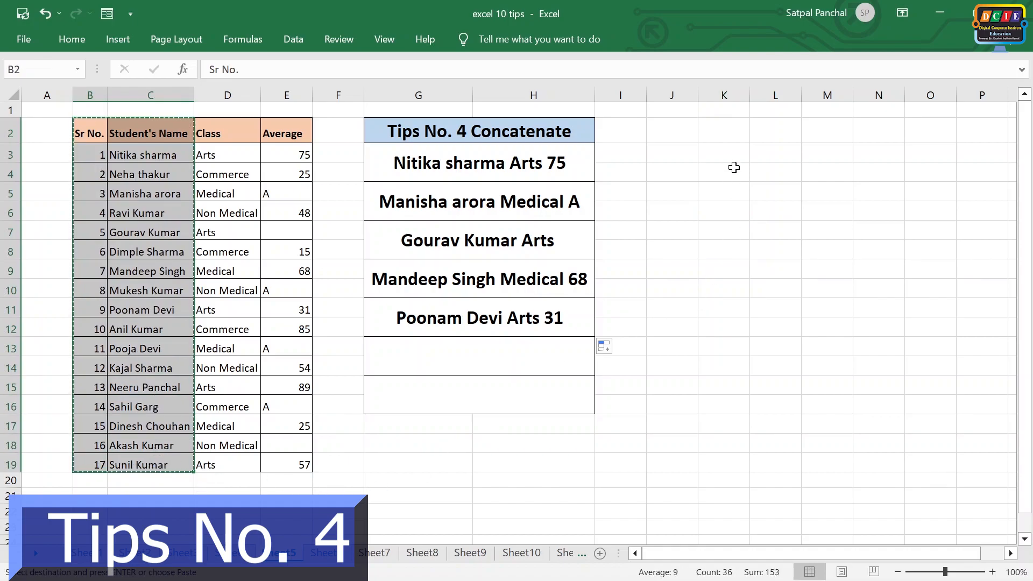
pyautogui.click(728, 137)
pyautogui.hotkey('ctrl', 'v')
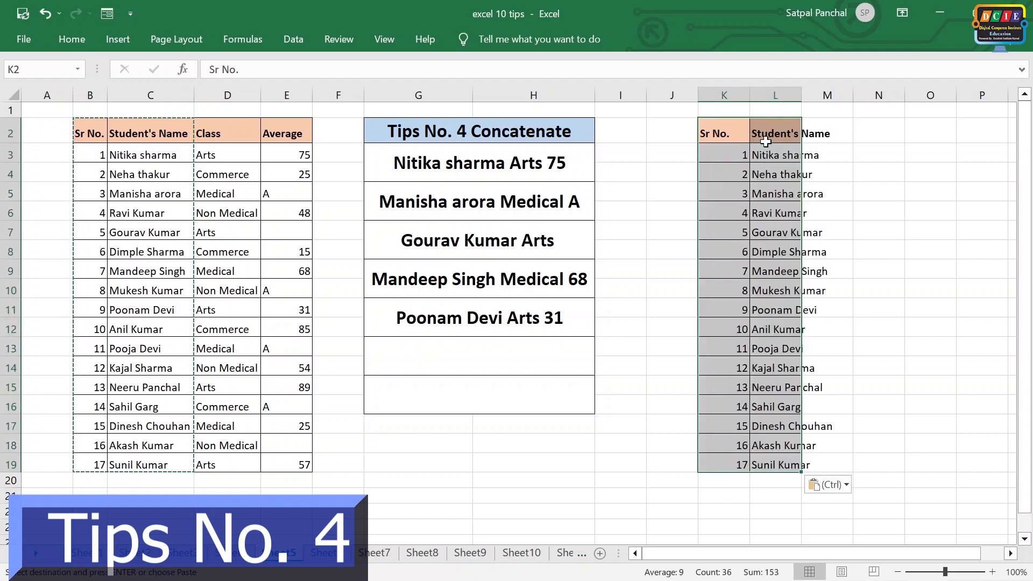
pyautogui.doubleClick(801, 96)
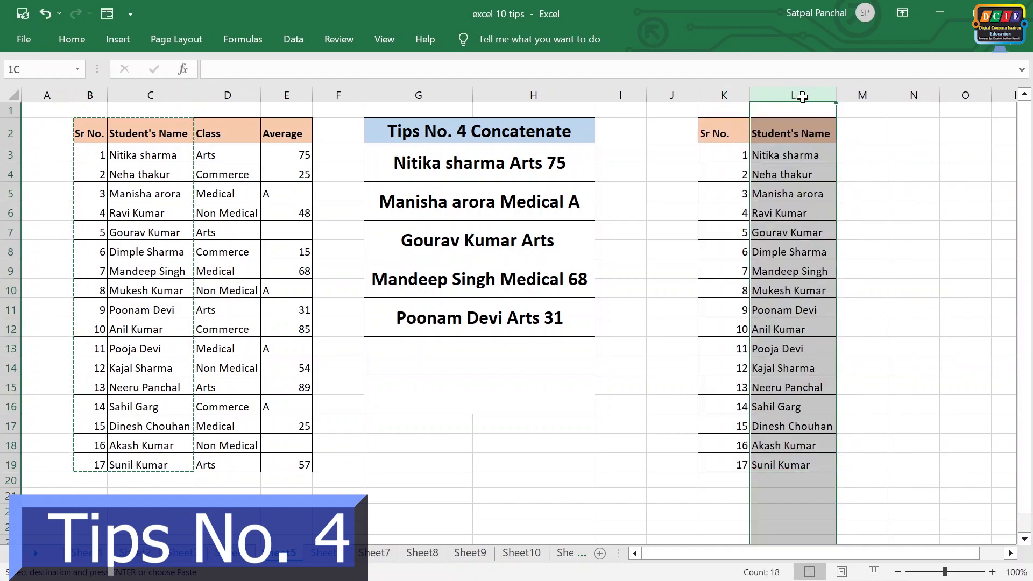
pyautogui.click(872, 309)
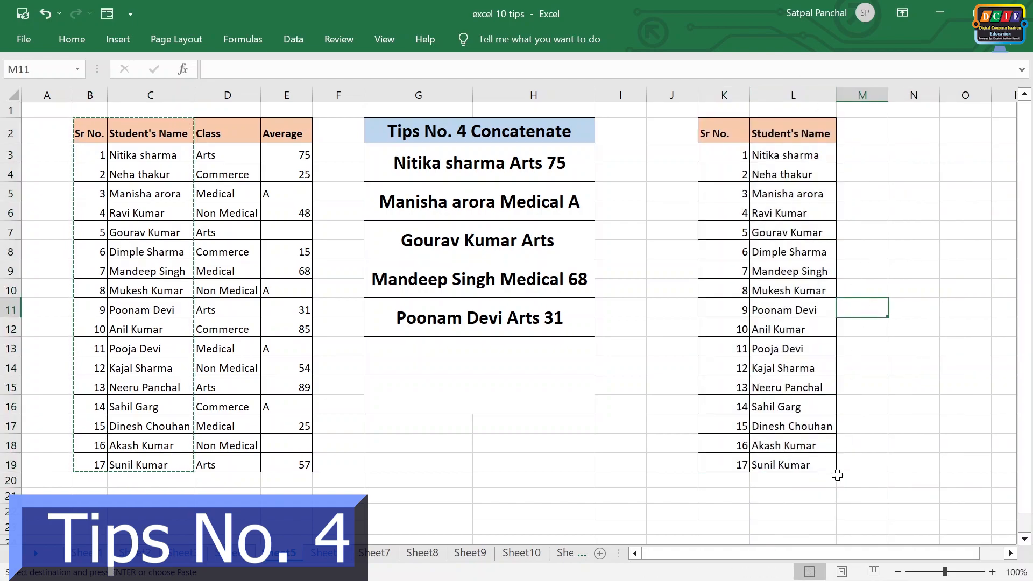
# - Enter the headers "first" in M2 and "last" in N2 beside the copied student names
pyautogui.click(1010, 553)
pyautogui.click(776, 401)
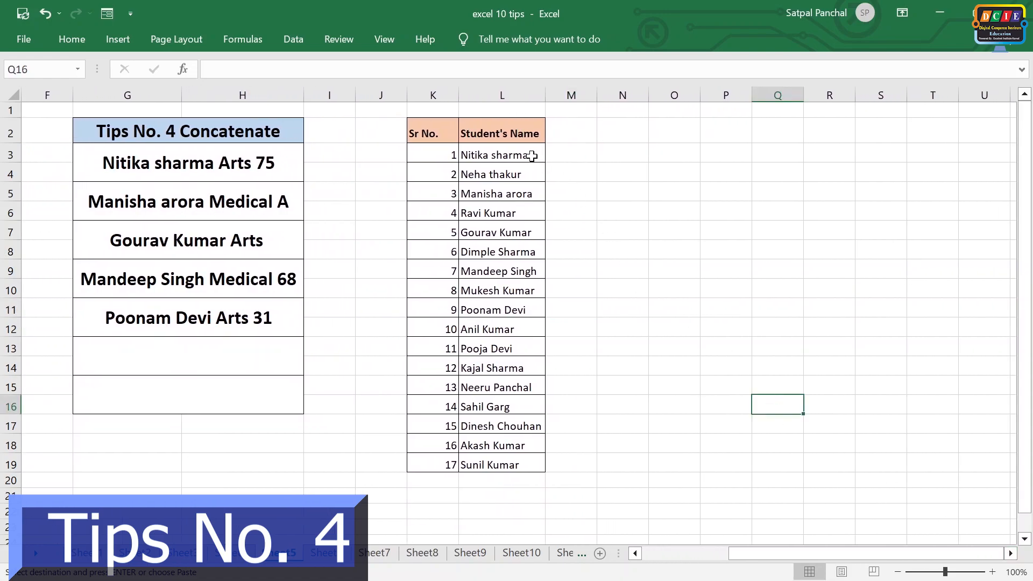
pyautogui.moveTo(518, 154); pyautogui.dragTo(499, 293)
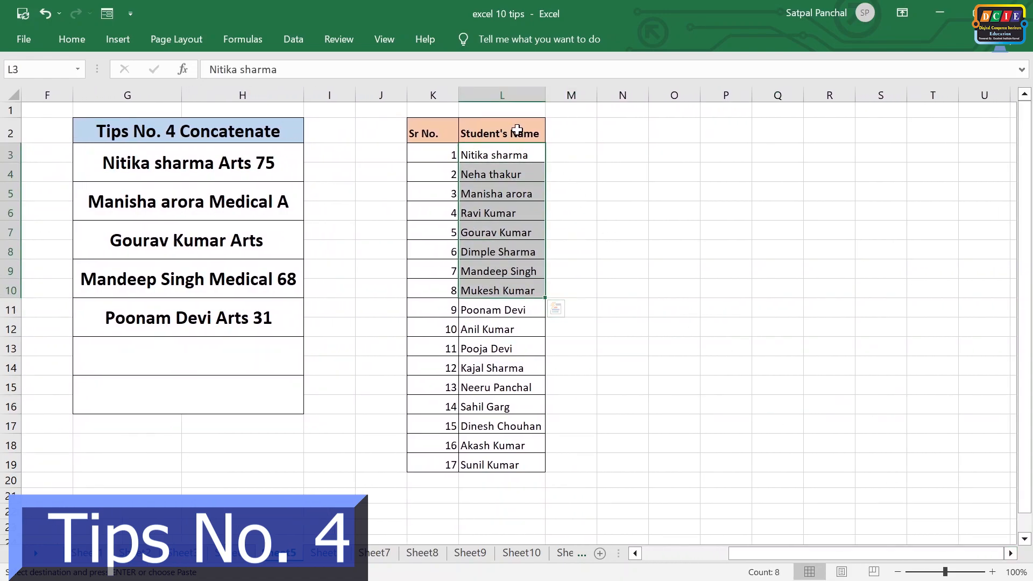
pyautogui.click(570, 133)
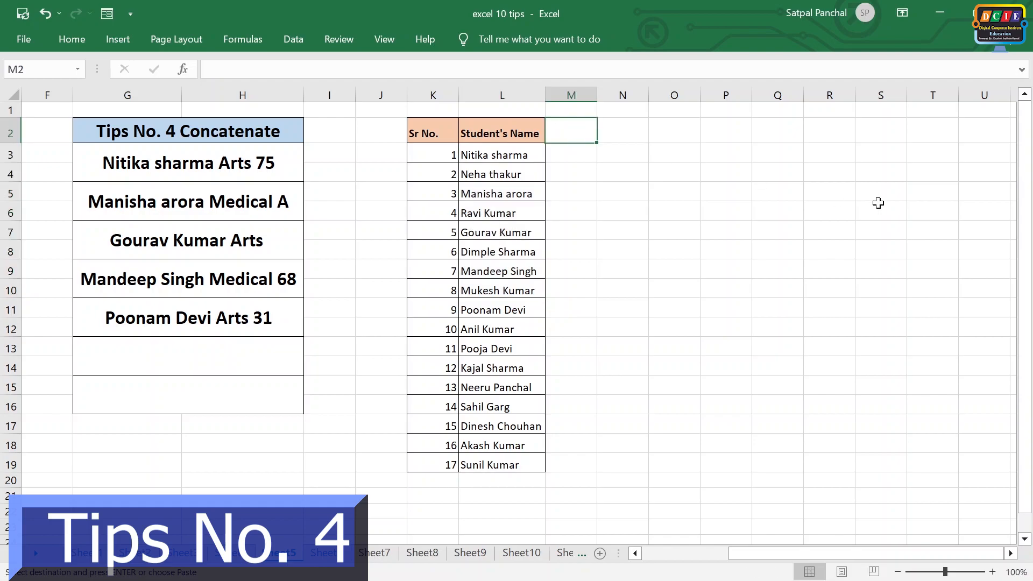
pyautogui.write('fi')
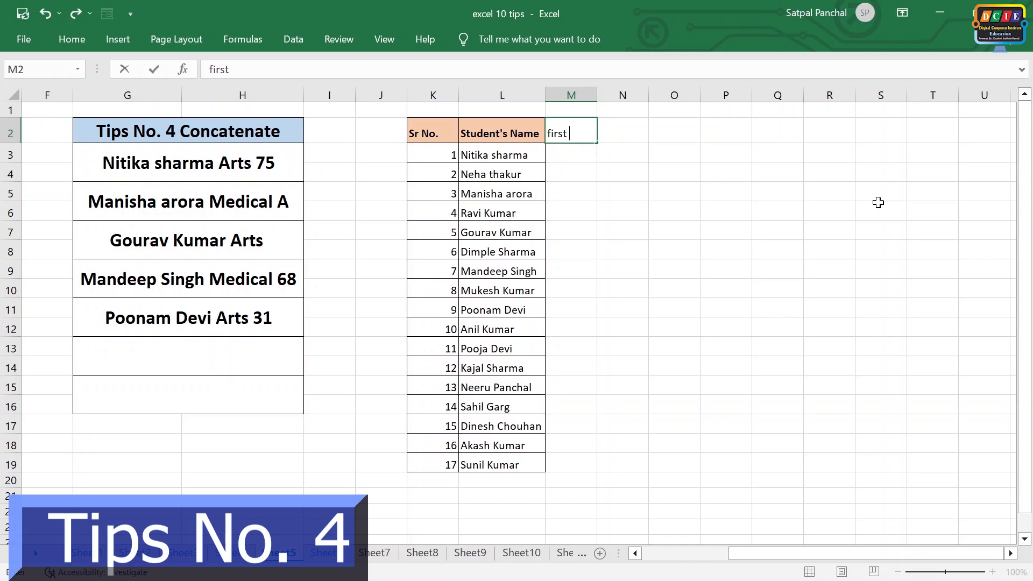
pyautogui.write('rst')
pyautogui.press('Tab')
pyautogui.write('last')
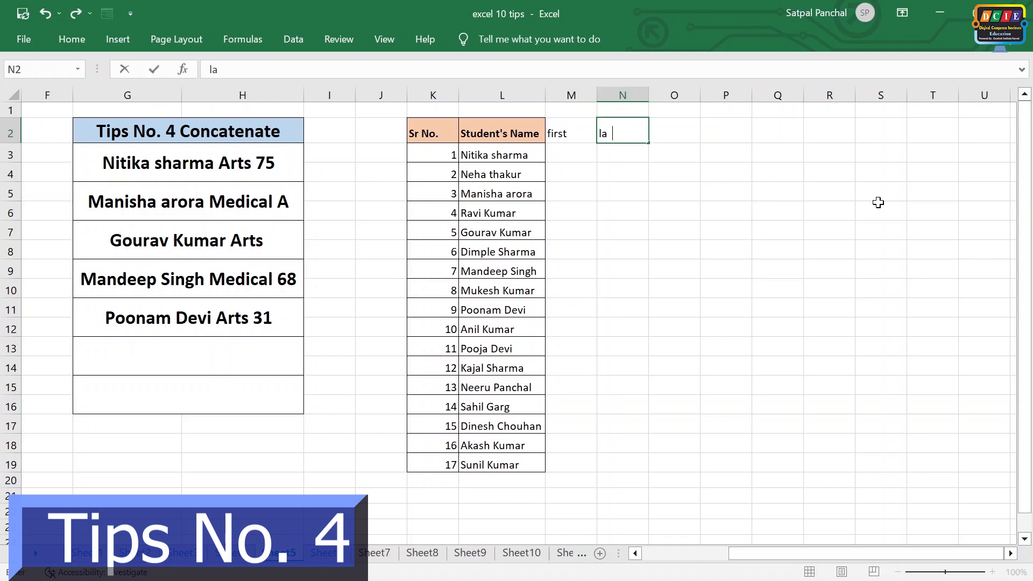
pyautogui.click(845, 225)
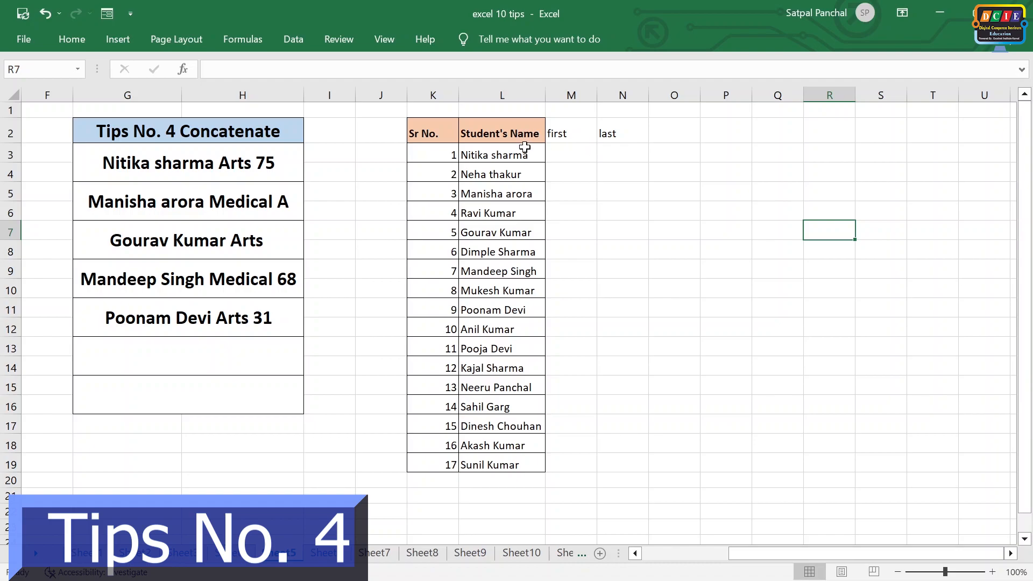
# - Start Text to Columns on the names in L3:L19 as Delimited data, adding Space as a delimiter
pyautogui.moveTo(520, 153); pyautogui.dragTo(514, 466)
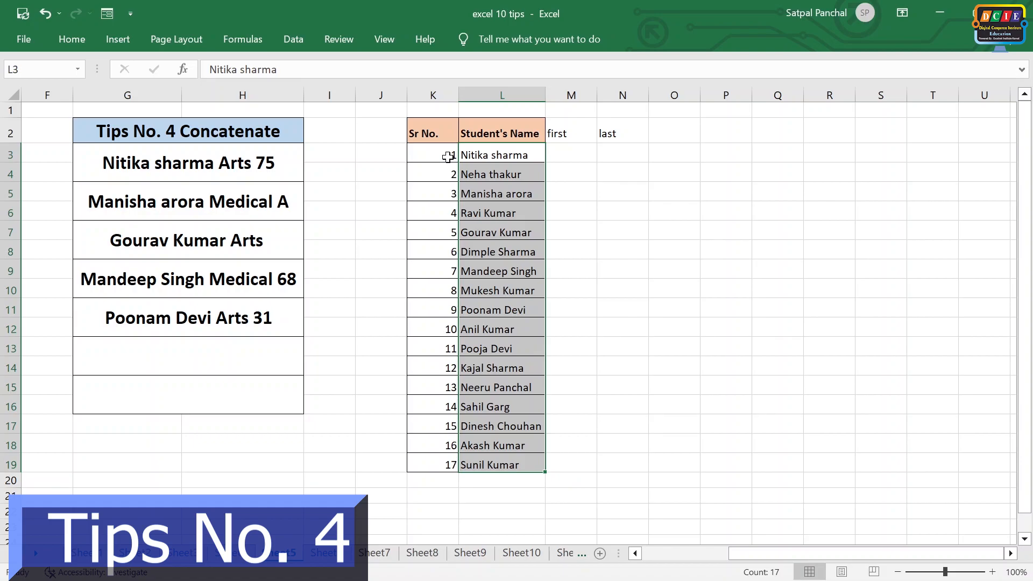
pyautogui.click(297, 40)
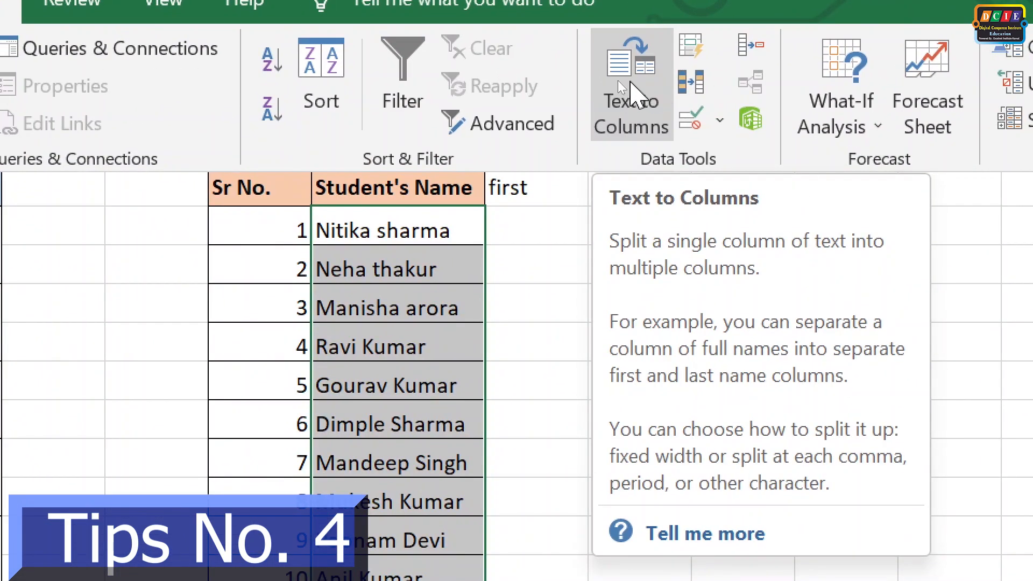
pyautogui.click(634, 97)
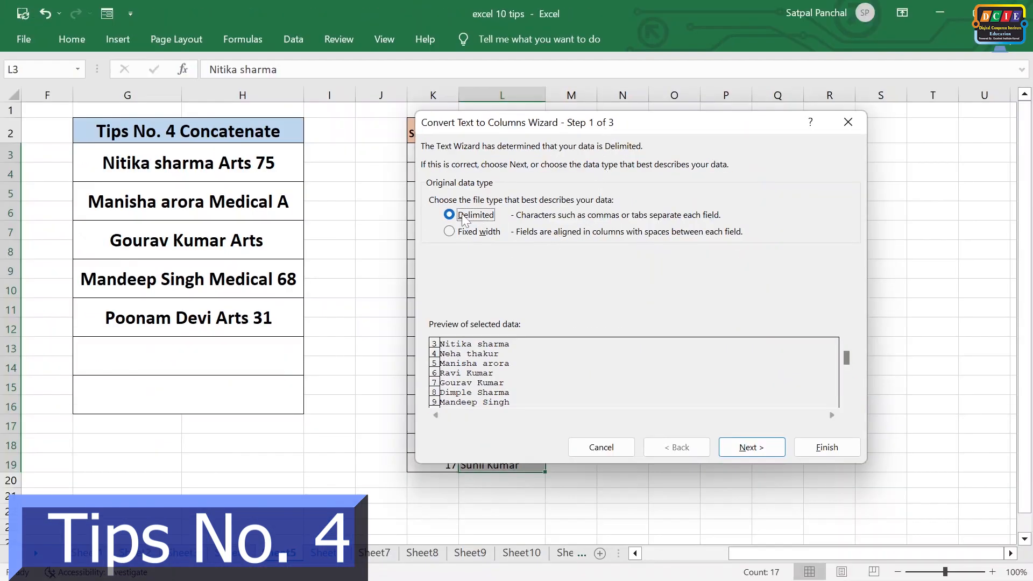
pyautogui.click(751, 447)
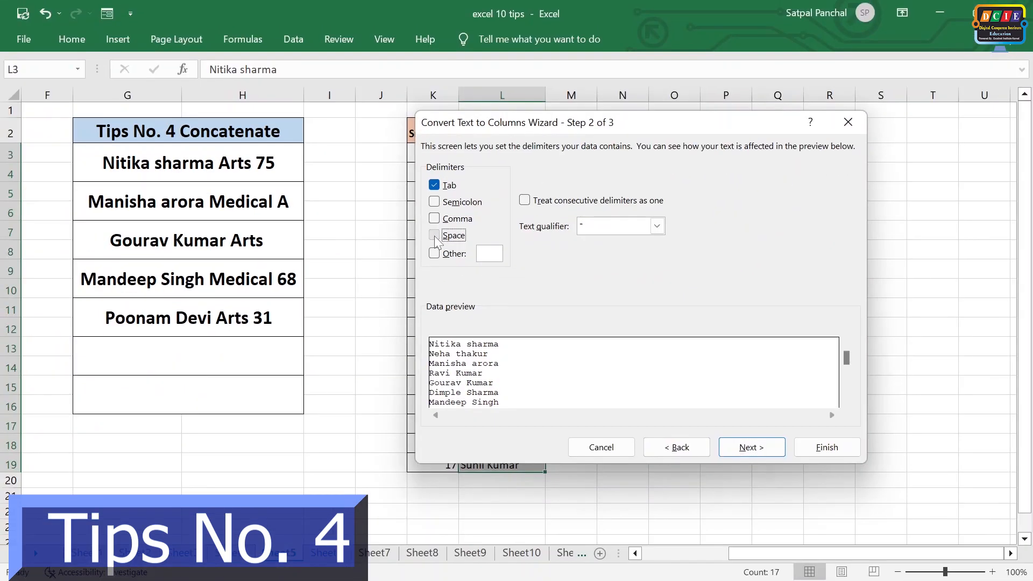
pyautogui.click(434, 235)
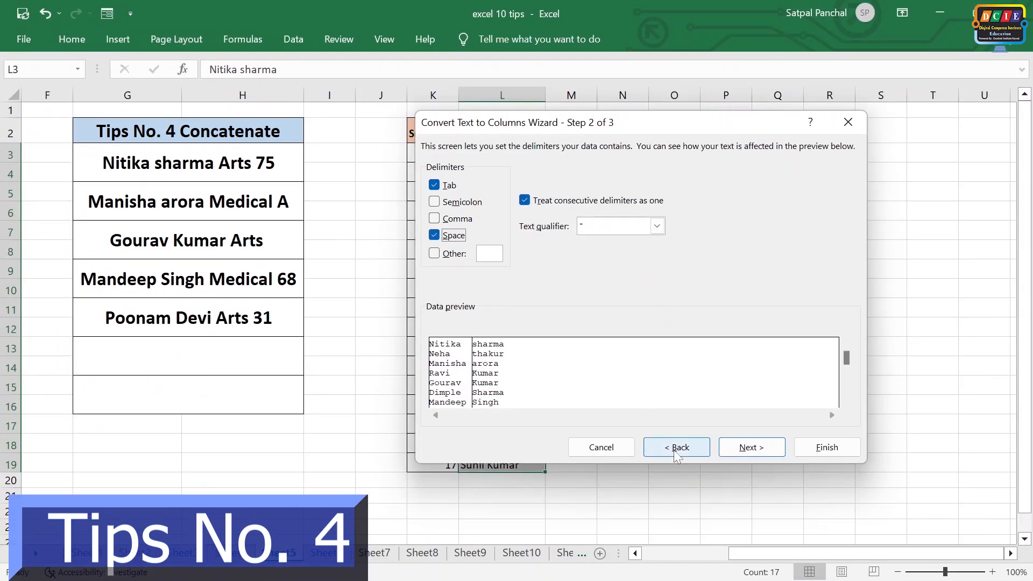
pyautogui.click(753, 450)
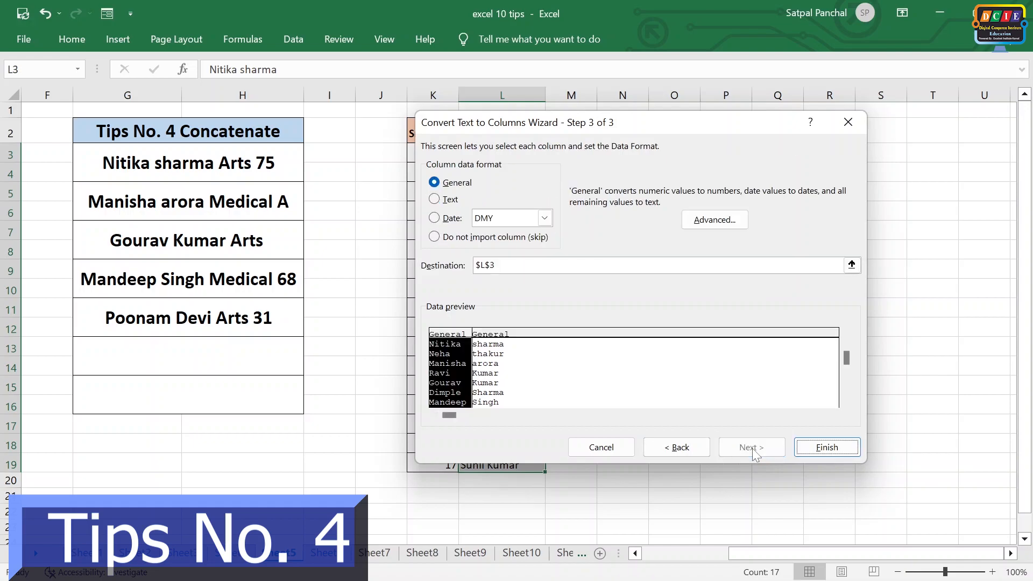
# - Set the Text to Columns destination to $M$3 and finish splitting the names into first and last columns
pyautogui.moveTo(611, 128); pyautogui.dragTo(720, 128)
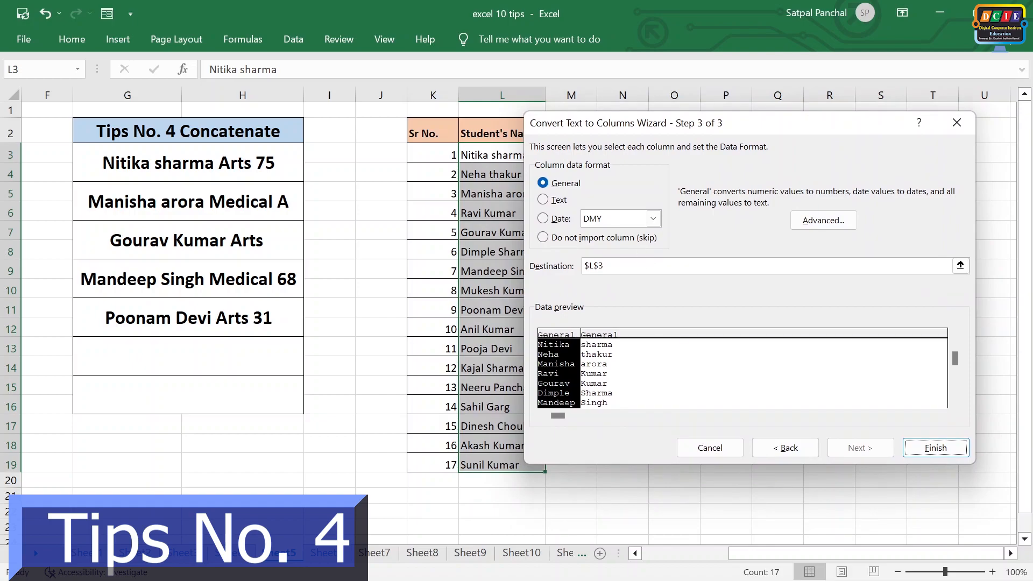
pyautogui.click(686, 269)
pyautogui.press('BackSpace')
pyautogui.press('BackSpace')
pyautogui.press('BackSpace')
pyautogui.press('BackSpace')
pyautogui.moveTo(700, 124); pyautogui.dragTo(618, 223)
pyautogui.click(566, 155)
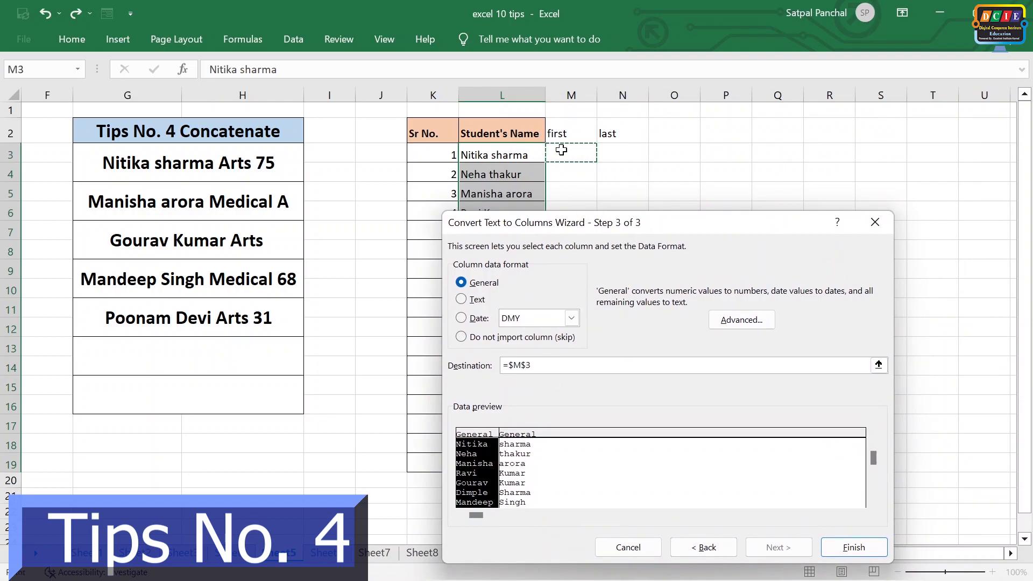
pyautogui.moveTo(616, 231); pyautogui.dragTo(616, 171)
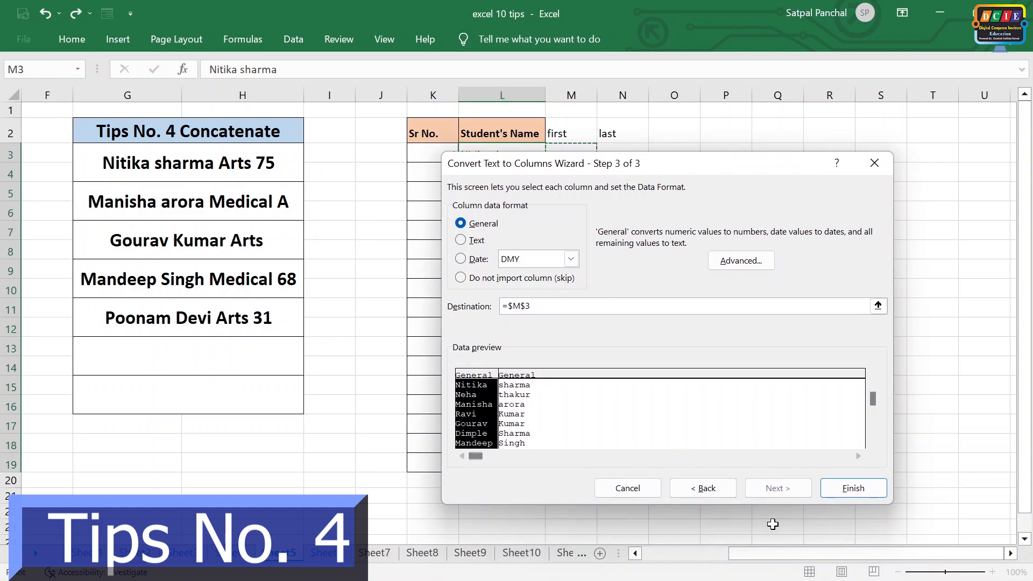
pyautogui.click(853, 488)
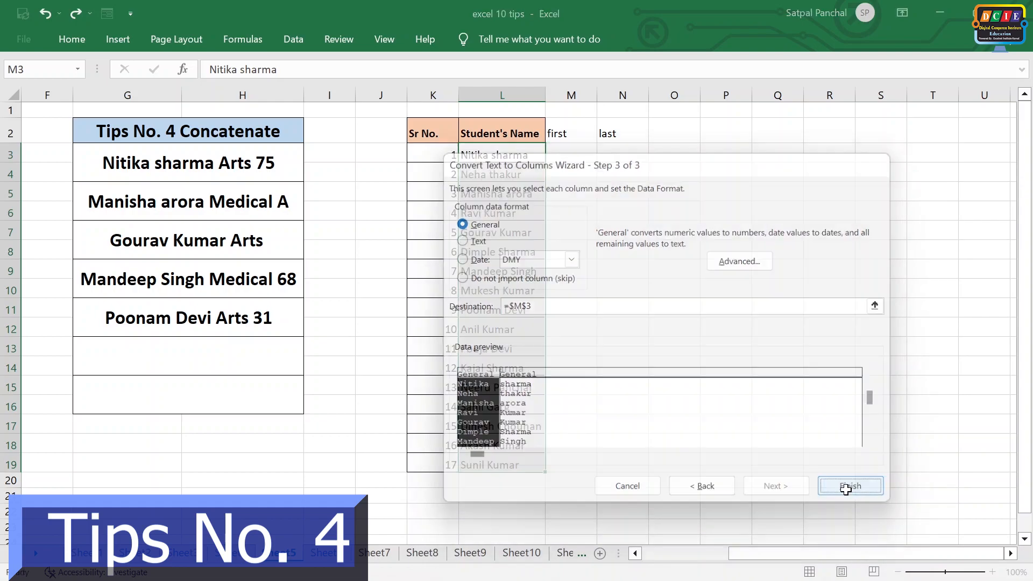
pyautogui.click(777, 438)
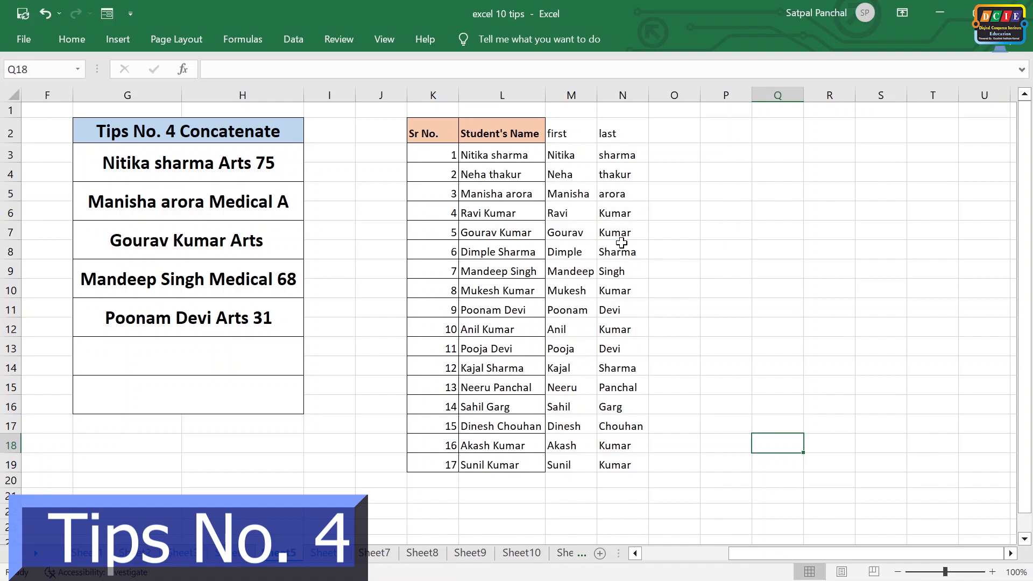
pyautogui.click(668, 177)
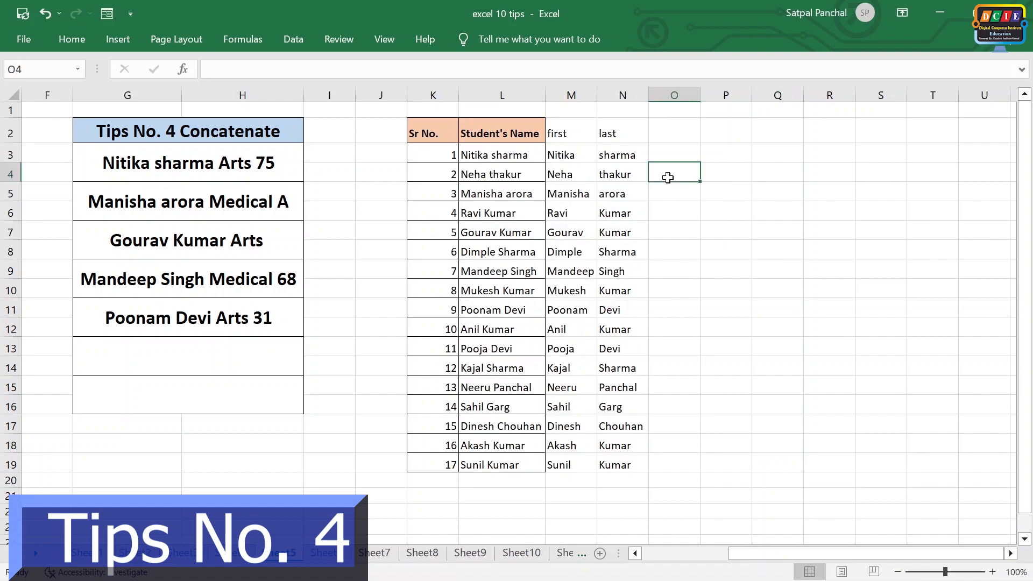
pyautogui.click(570, 157)
pyautogui.click(607, 155)
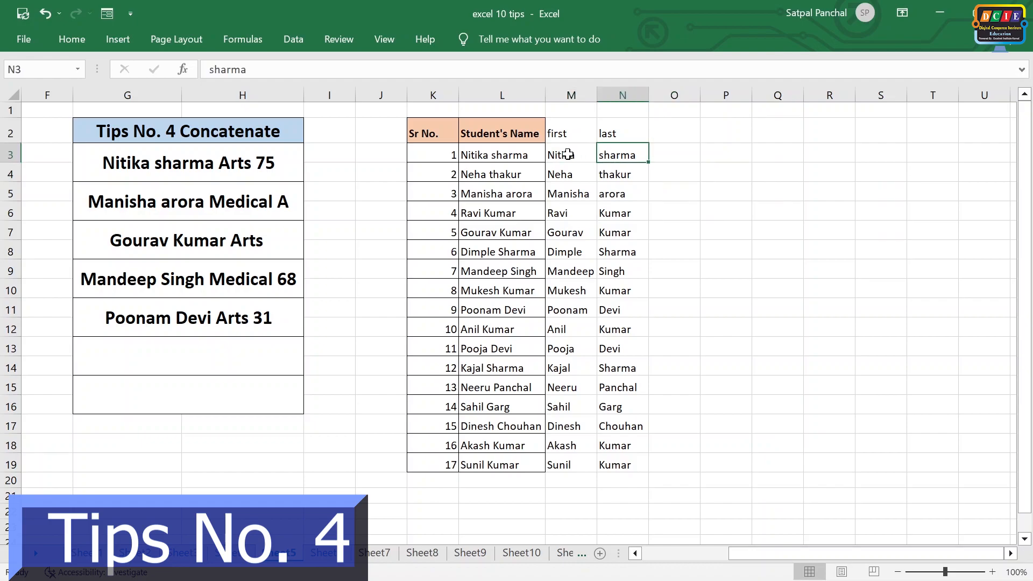
pyautogui.click(564, 154)
pyautogui.click(621, 155)
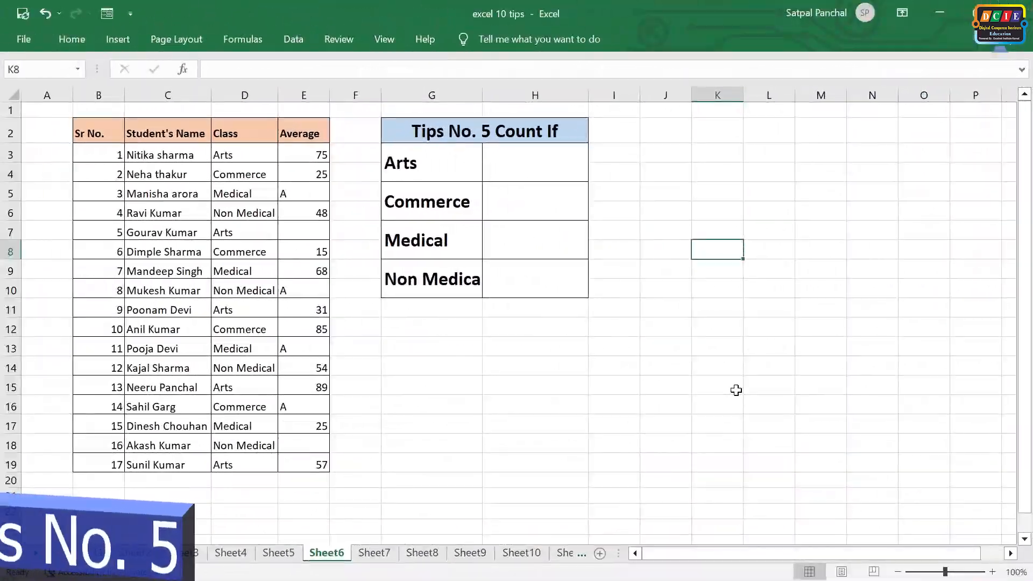
pyautogui.click(733, 387)
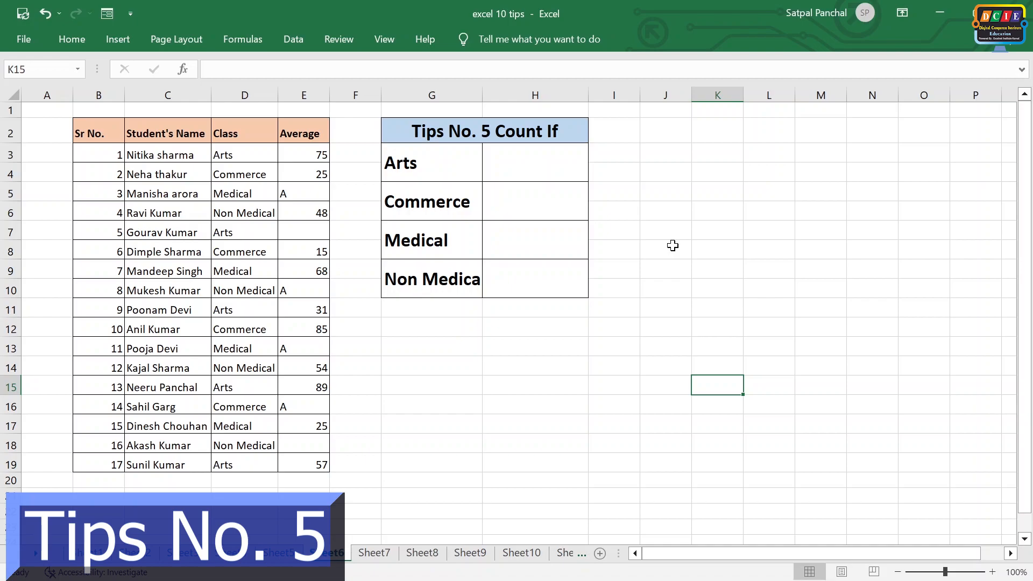
pyautogui.moveTo(241, 157); pyautogui.dragTo(245, 461)
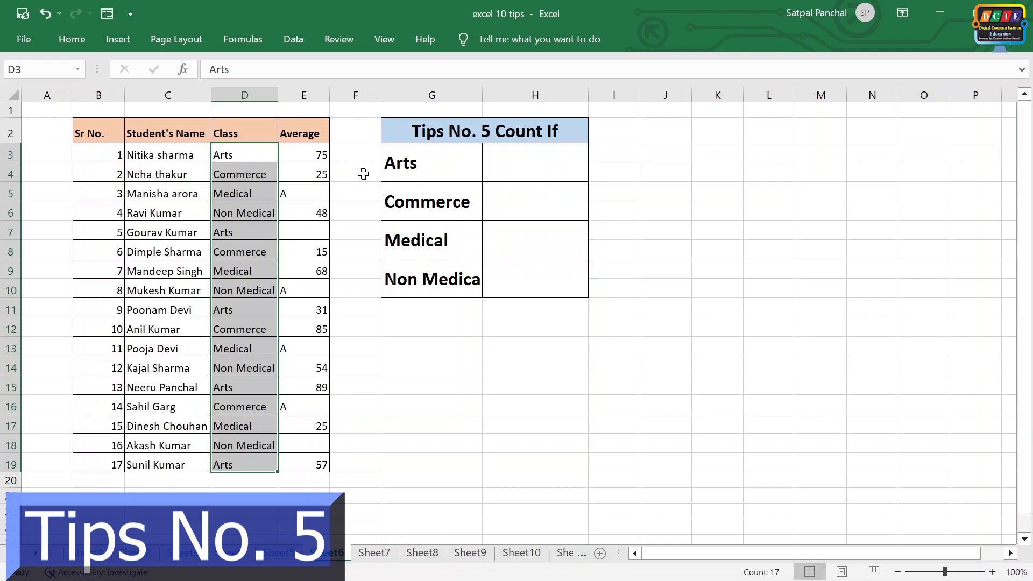
pyautogui.click(411, 175)
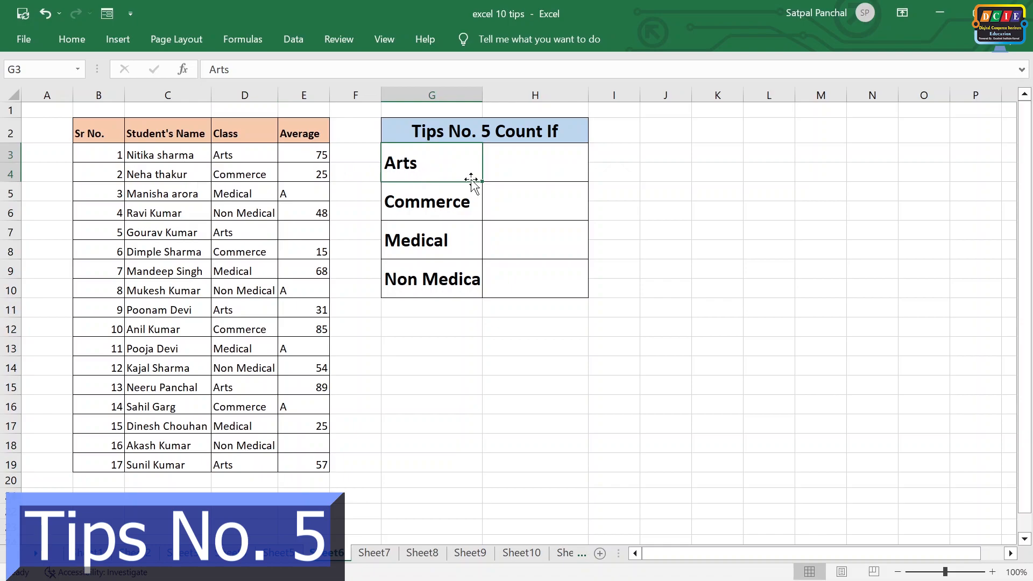
pyautogui.click(430, 212)
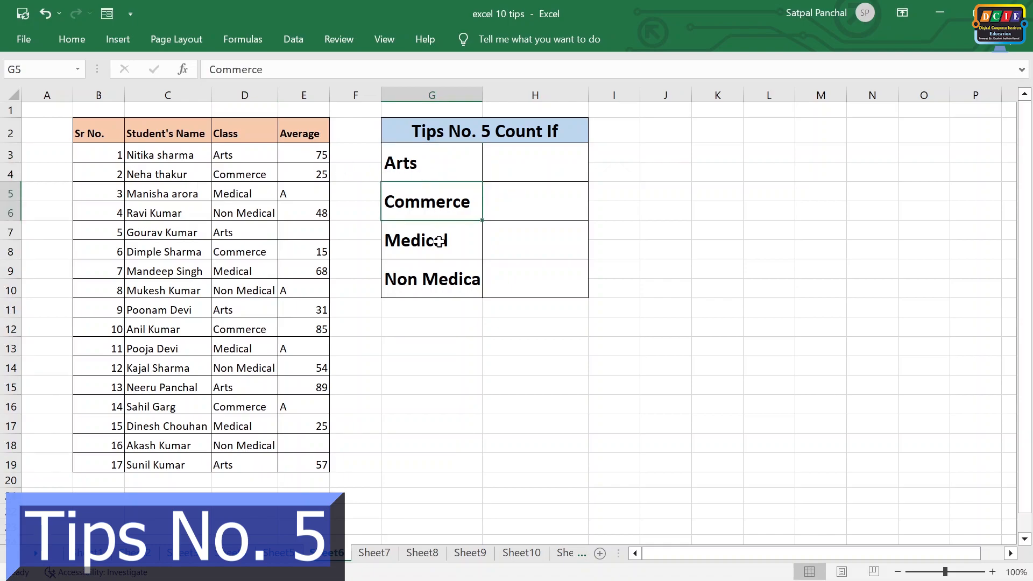
pyautogui.click(439, 241)
pyautogui.click(450, 285)
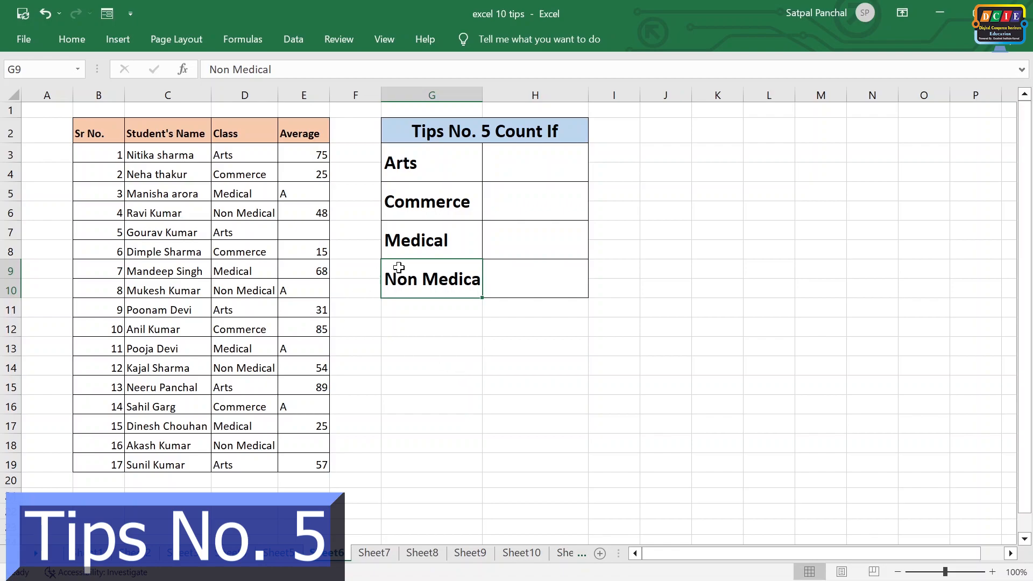
# - Enter =COUNTIF($D$3:$D$19,G3) in H3 to count the students in the Arts class
pyautogui.click(531, 168)
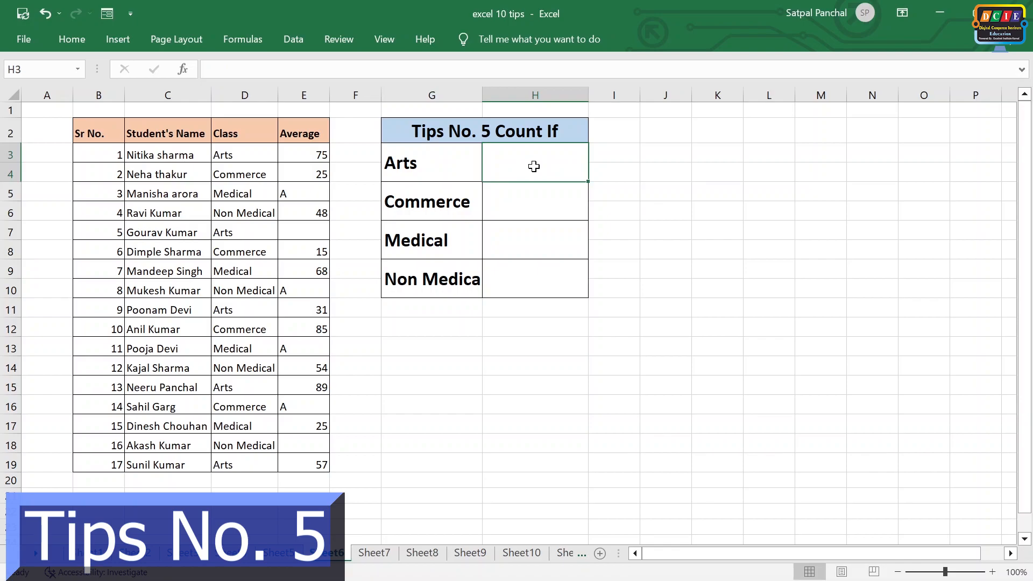
pyautogui.write('=co')
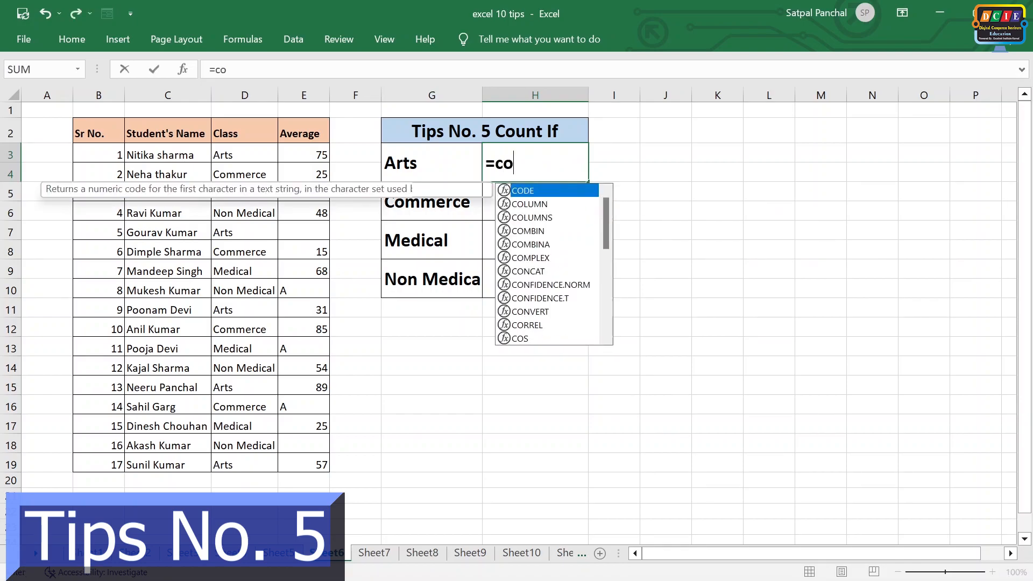
pyautogui.write('untif')
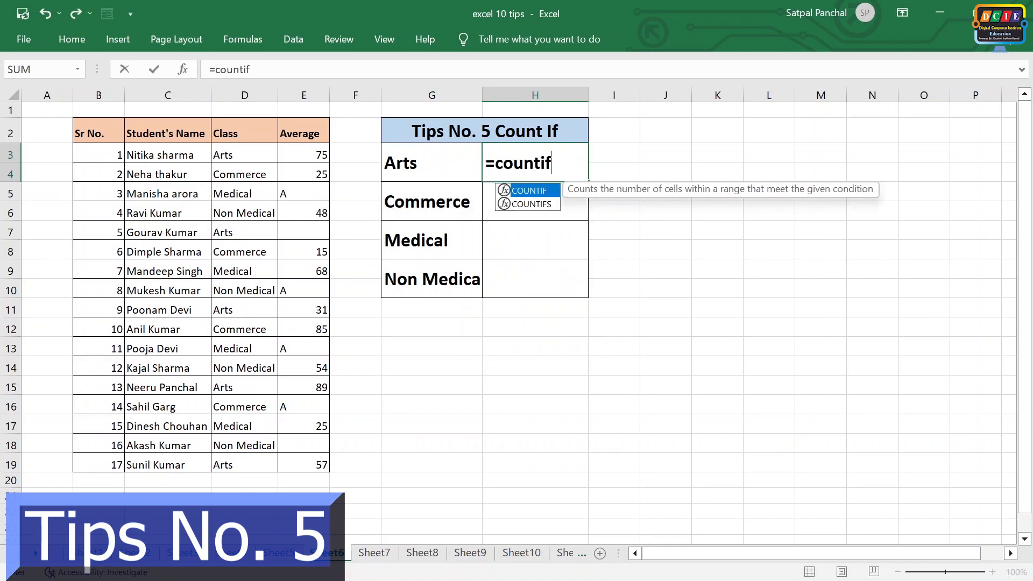
pyautogui.write('(')
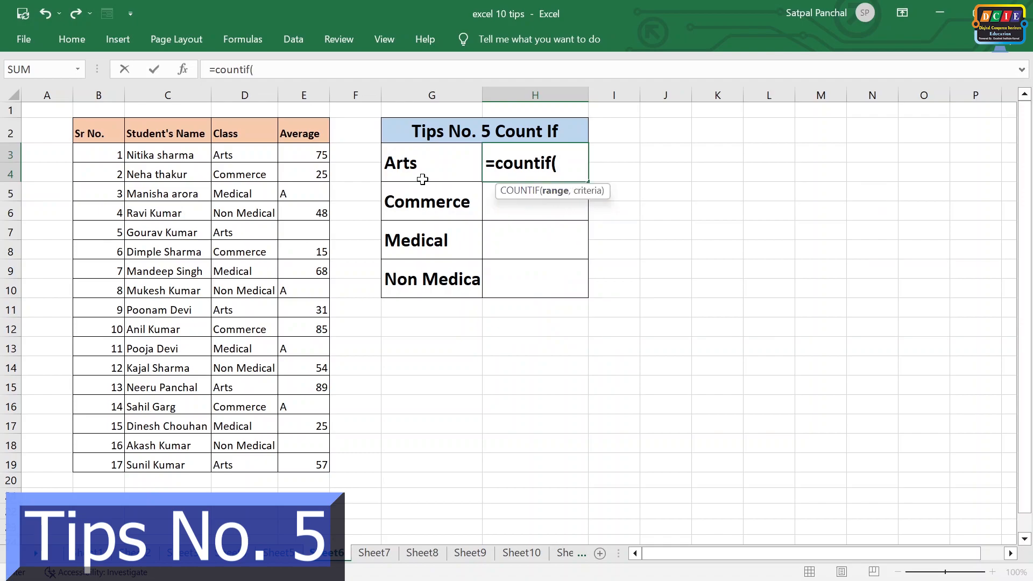
pyautogui.moveTo(240, 159); pyautogui.dragTo(231, 466)
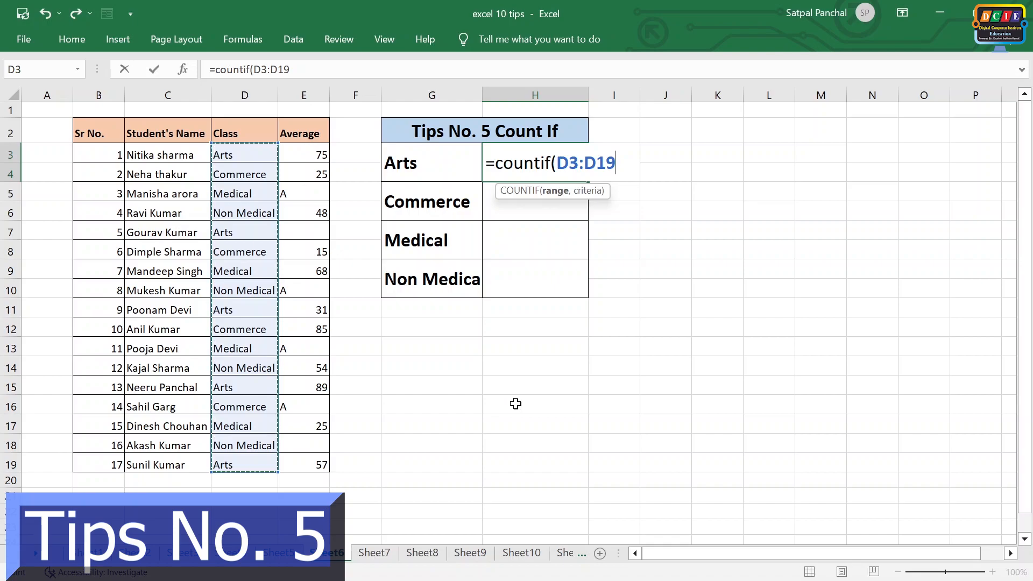
pyautogui.press('F4')
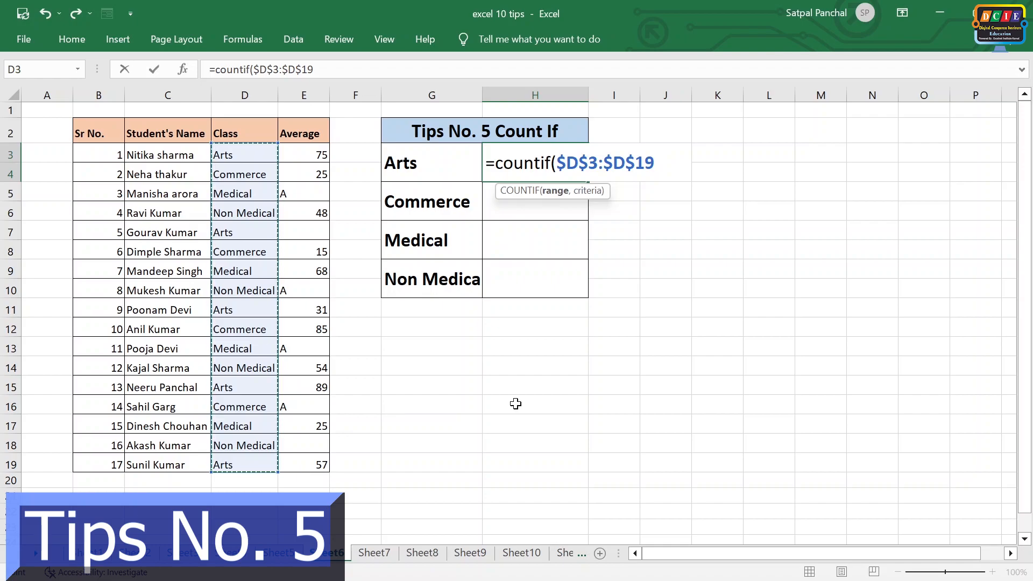
pyautogui.write(',')
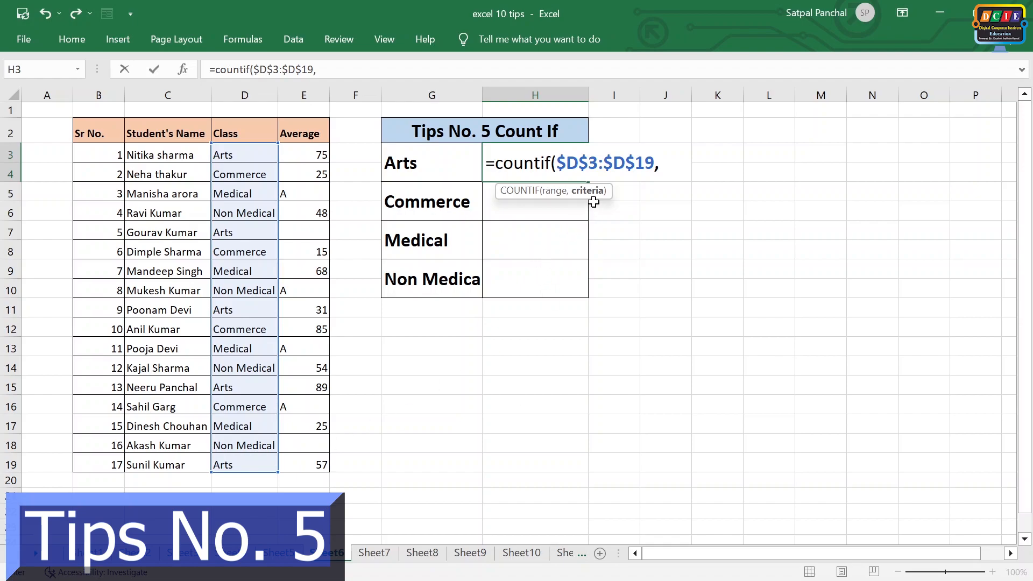
pyautogui.click(419, 163)
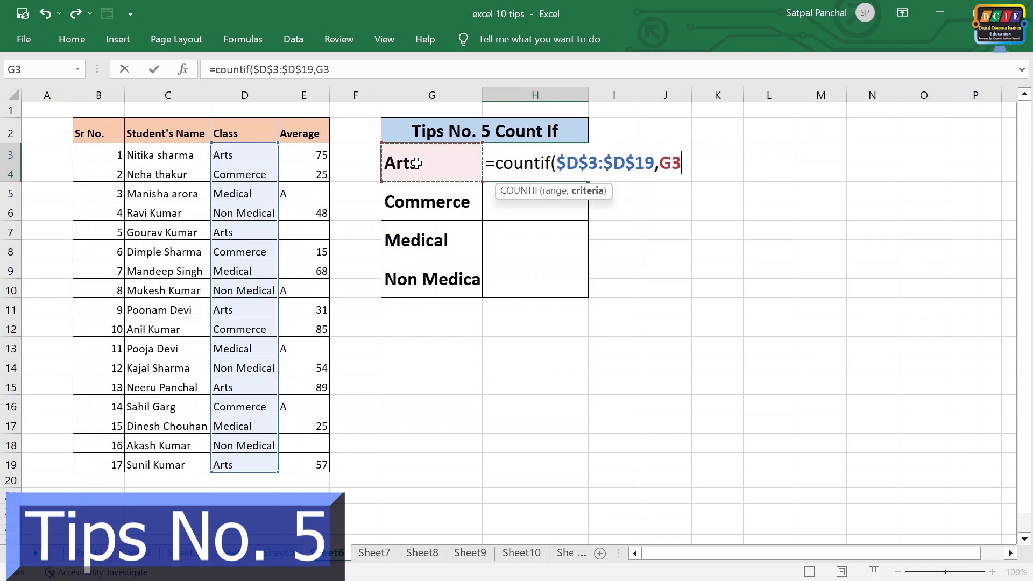
pyautogui.write(')')
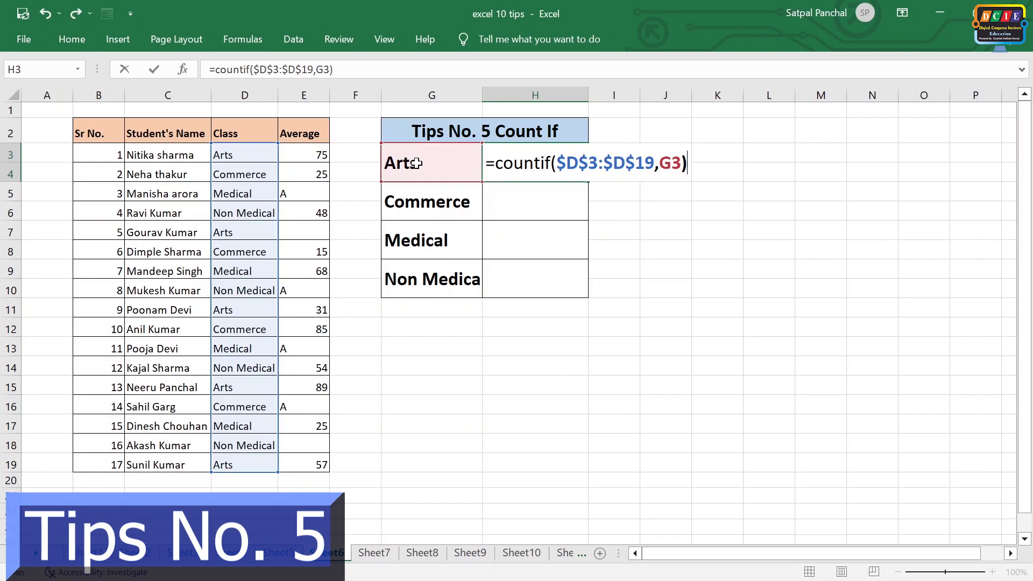
pyautogui.press('Return')
# - Fill the COUNTIF formula from H3 down to the Commerce, Medical and Non Medical rows
pyautogui.click(415, 164)
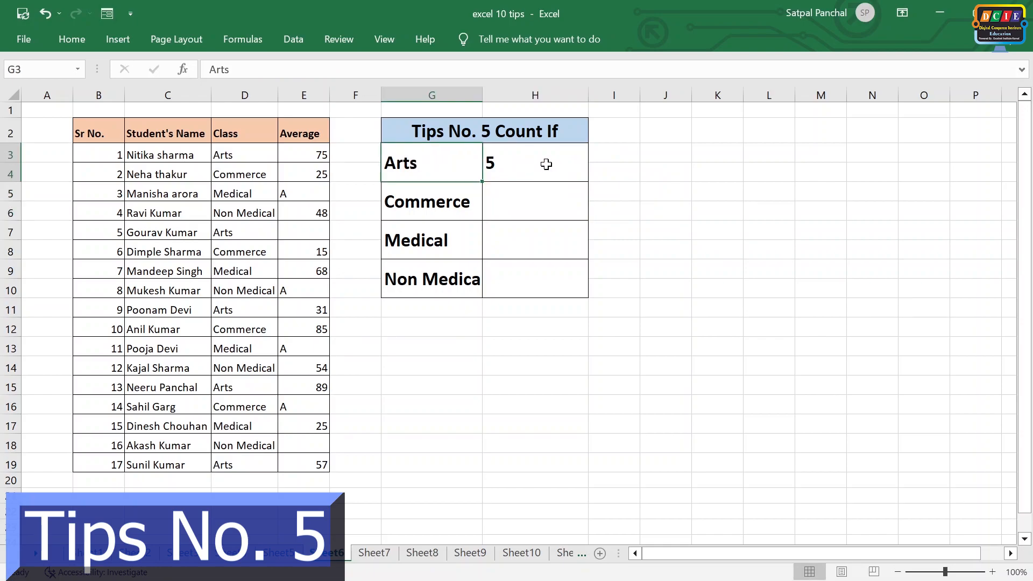
pyautogui.click(544, 163)
pyautogui.moveTo(587, 182); pyautogui.dragTo(577, 272)
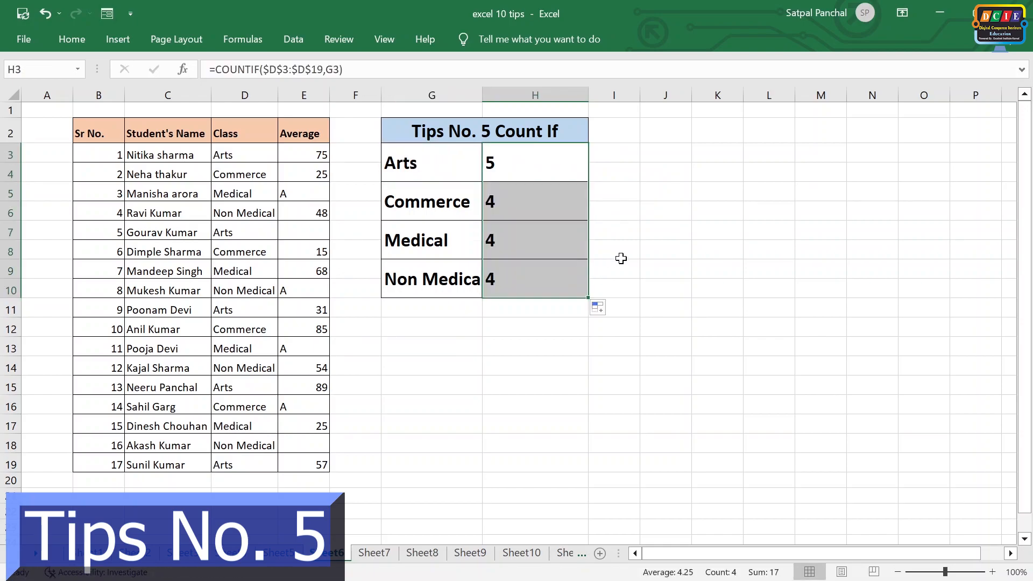
pyautogui.click(659, 246)
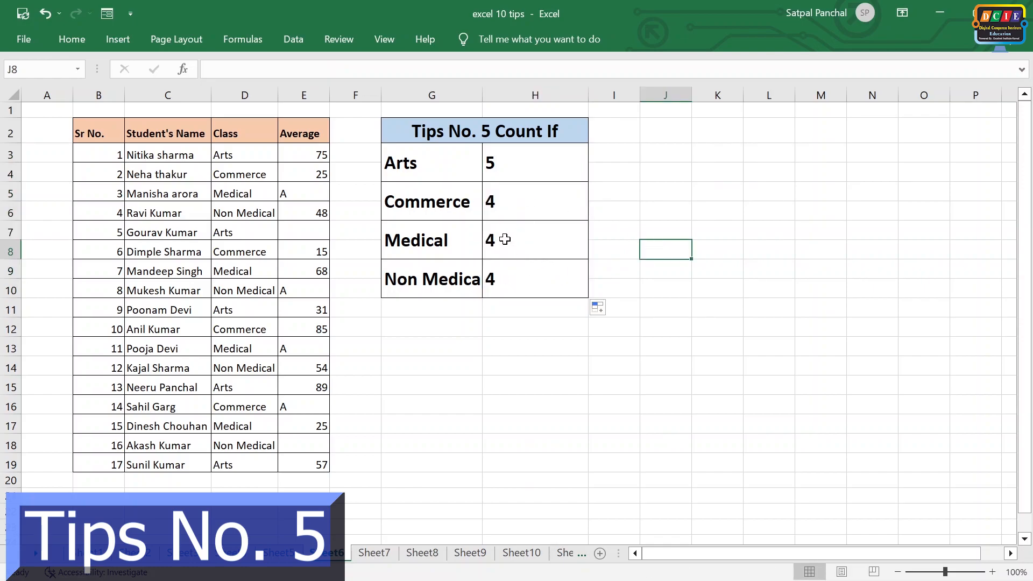
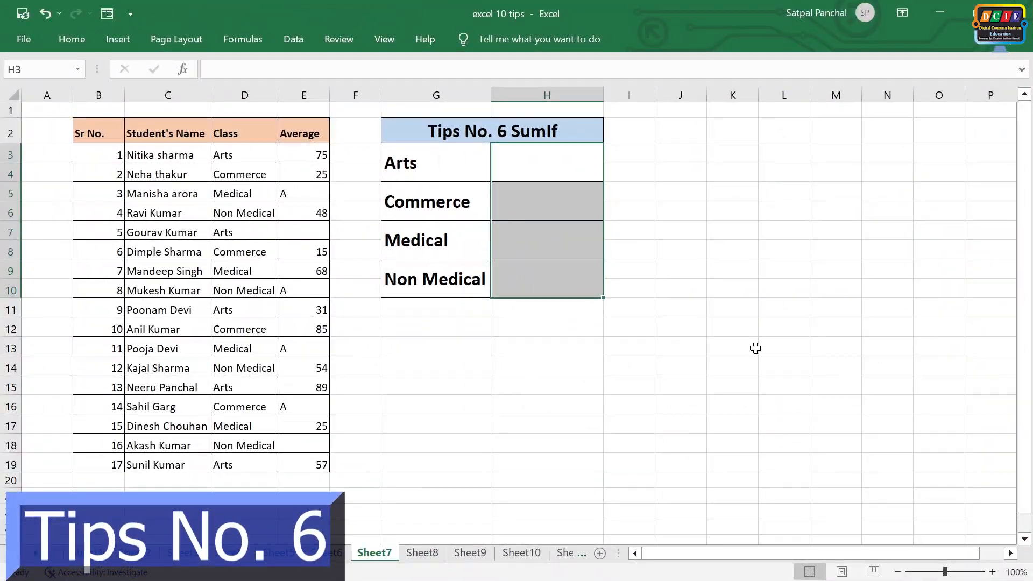
# - Begin a SUMIF formula in H3 beside Arts on the Tips No. 6 sheet
pyautogui.click(754, 347)
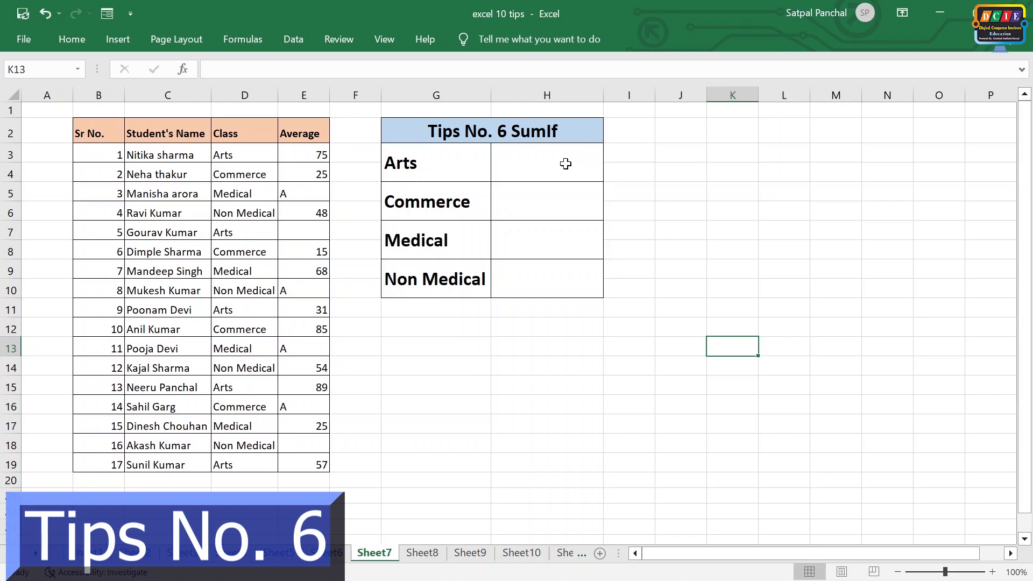
pyautogui.click(562, 164)
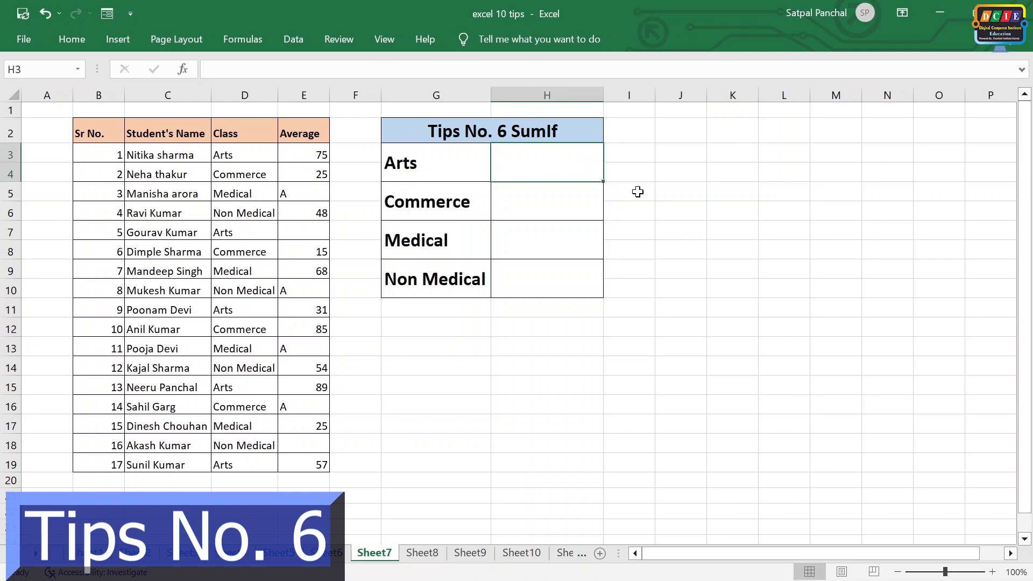
pyautogui.write('=sum')
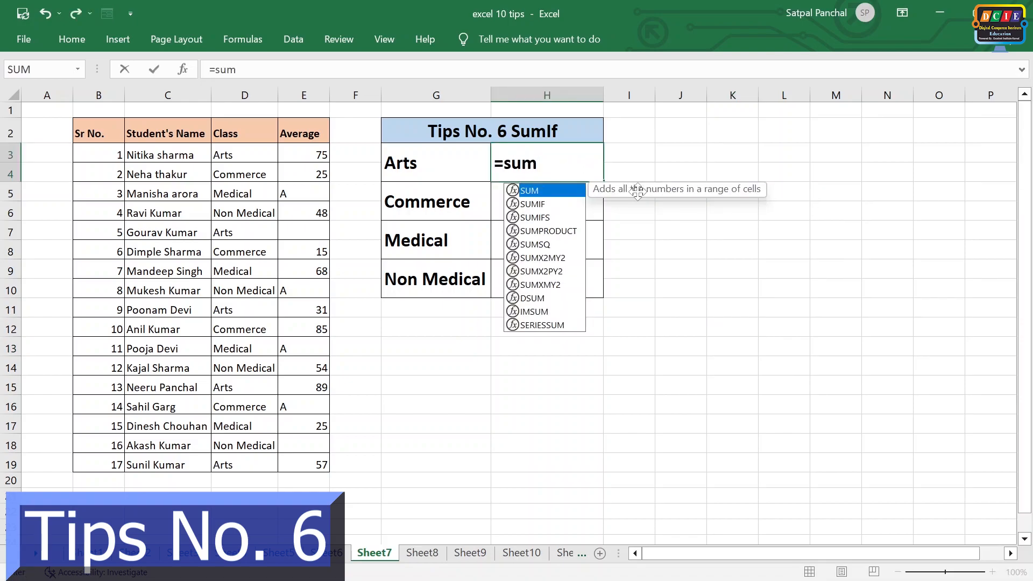
pyautogui.write('(')
pyautogui.press('BackSpace')
pyautogui.write('if(')
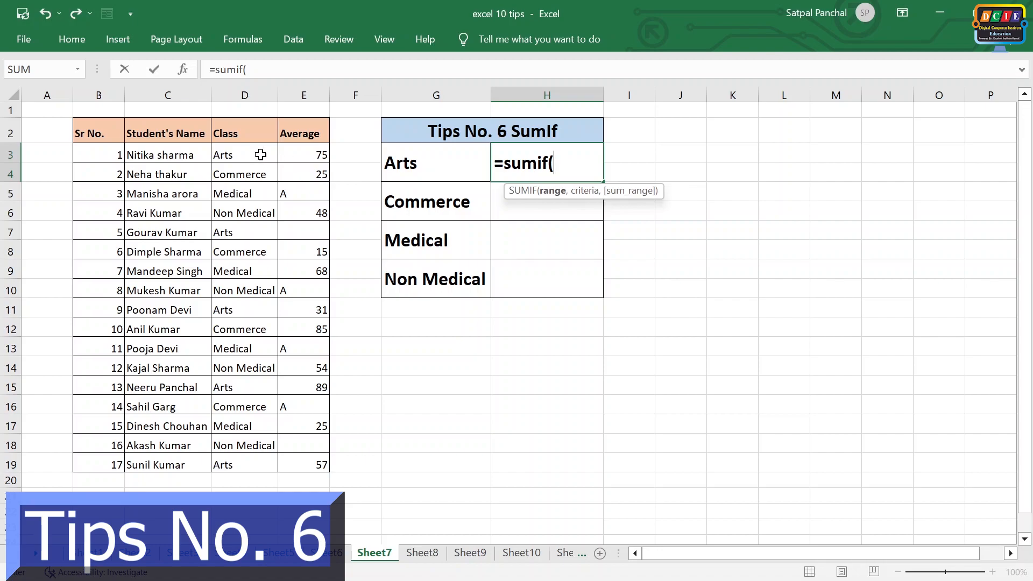
pyautogui.click(409, 171)
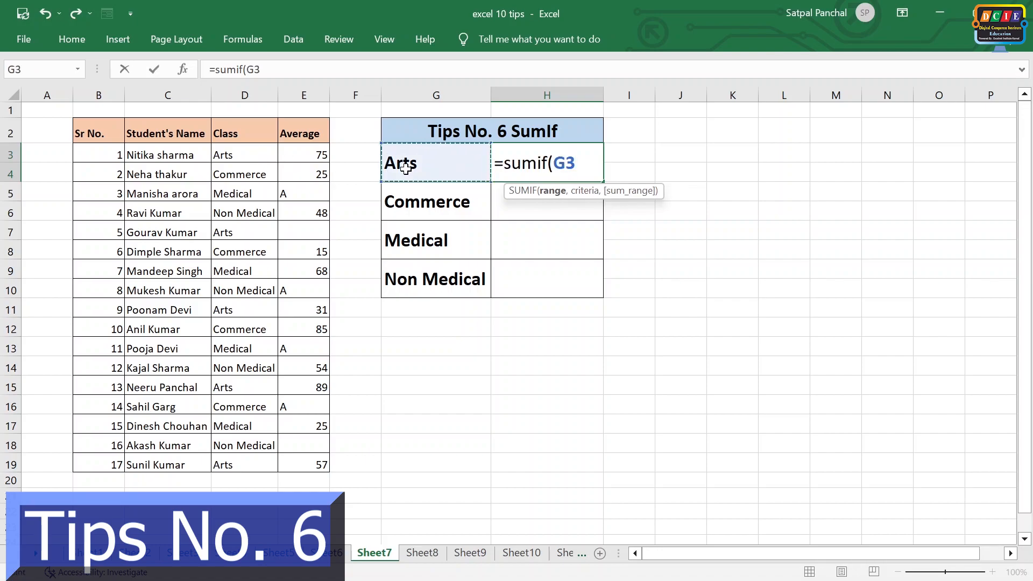
pyautogui.write(',')
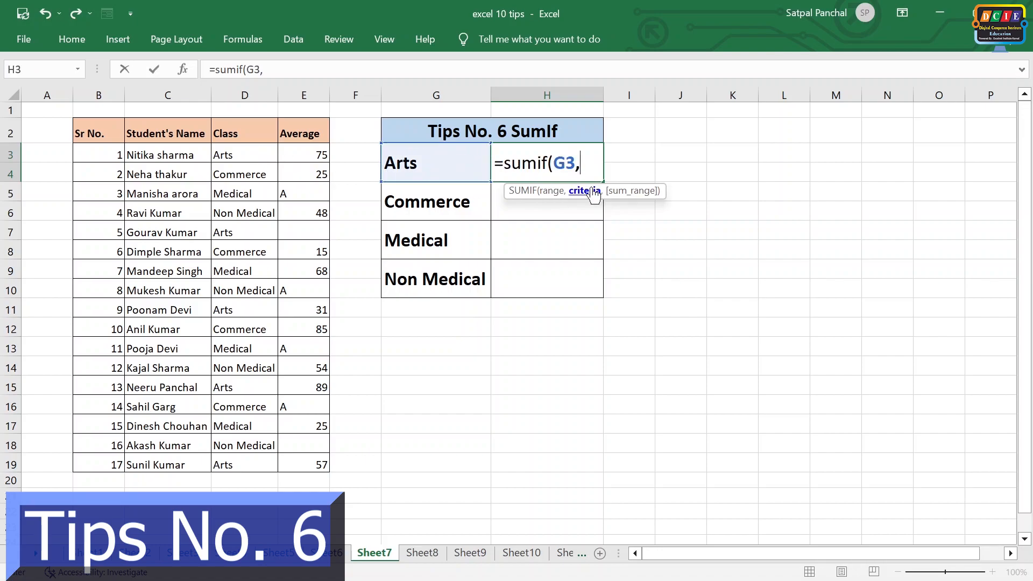
pyautogui.press('BackSpace')
pyautogui.press('BackSpace')
pyautogui.press('BackSpace')
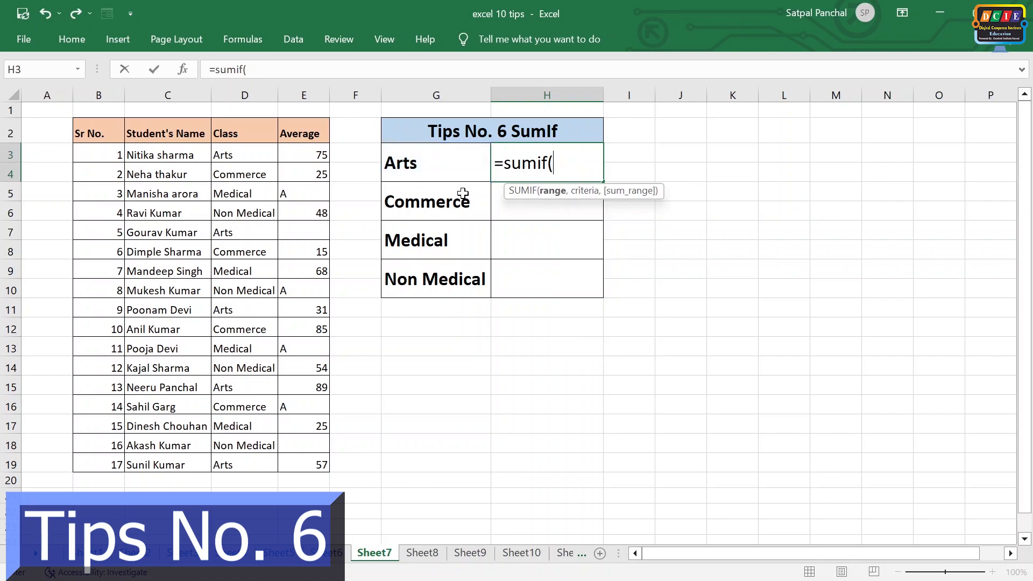
# - Set the SUMIF range to the Class column as D3:$D$19, making its end reference absolute
pyautogui.moveTo(257, 162); pyautogui.dragTo(263, 458)
pyautogui.write(',')
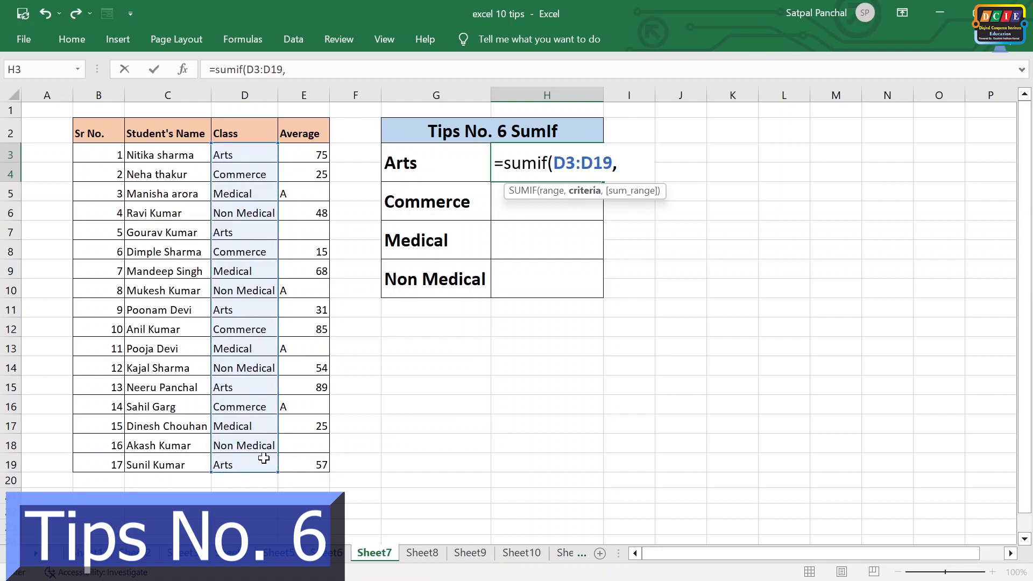
pyautogui.click(419, 168)
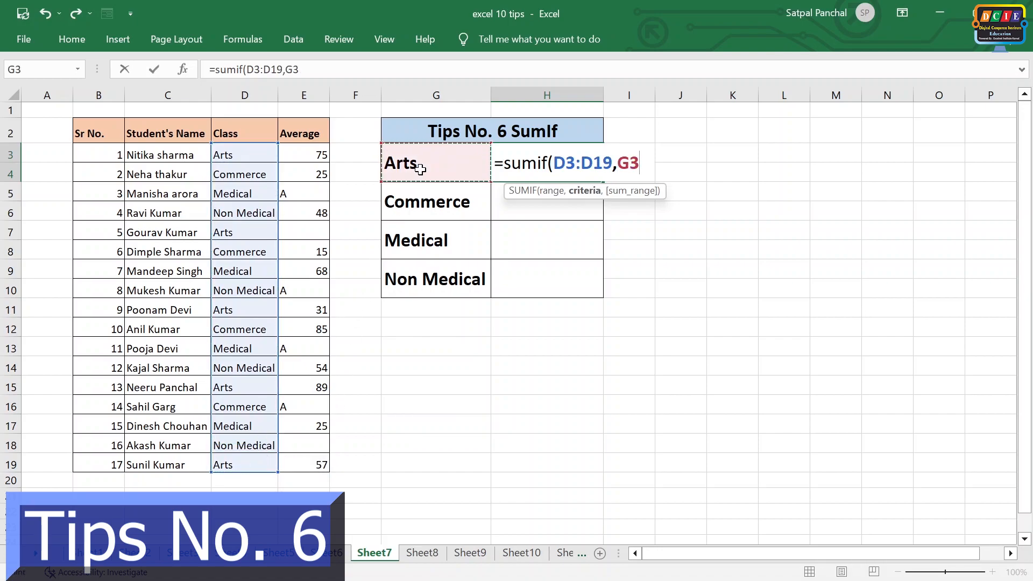
pyautogui.press('BackSpace')
pyautogui.press('BackSpace')
pyautogui.press('BackSpace')
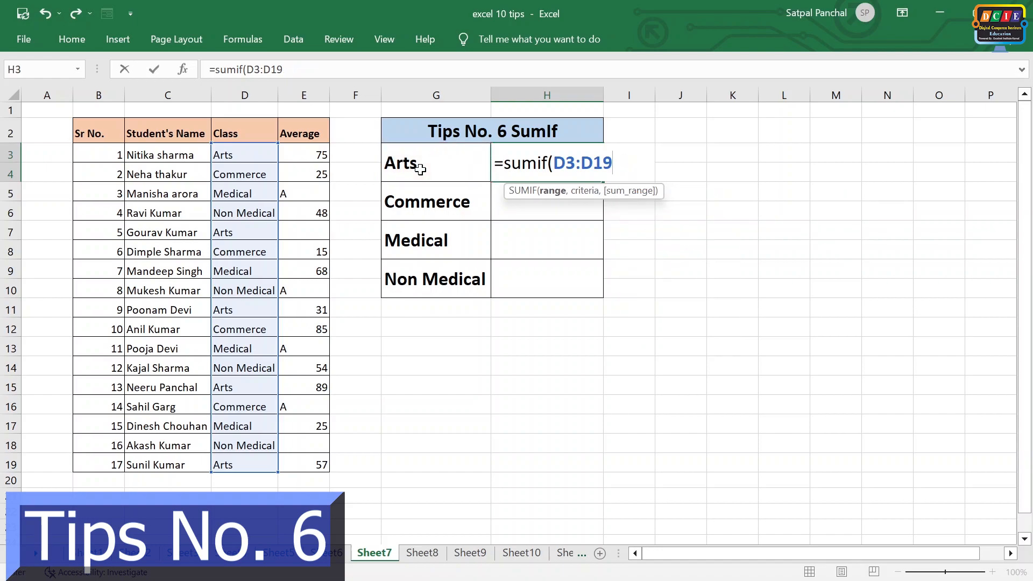
pyautogui.press('F4')
pyautogui.write(',')
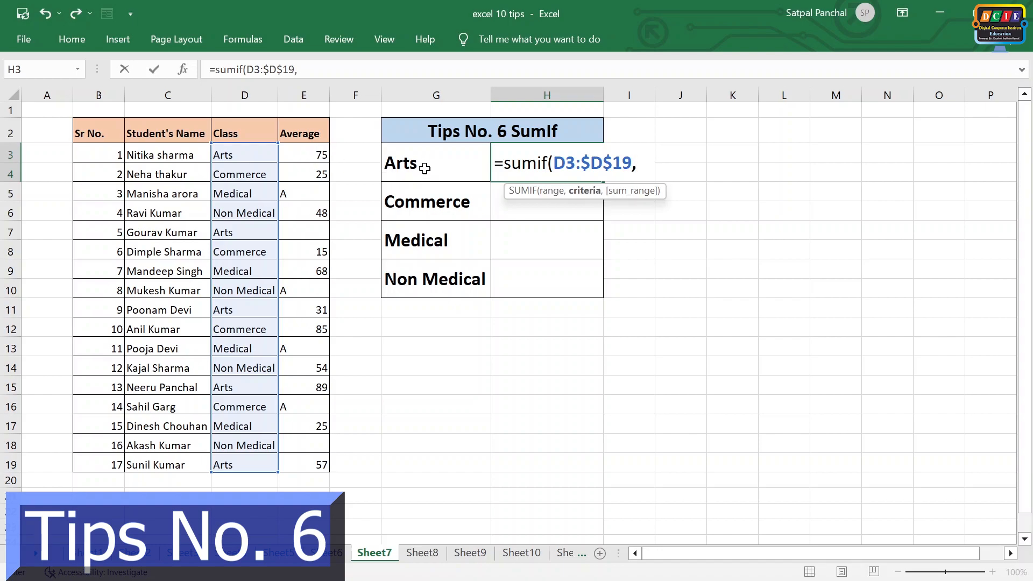
# - Complete the SUMIF formula in H3 with G3 as the criteria and E3:E19 as the sum range
pyautogui.click(425, 169)
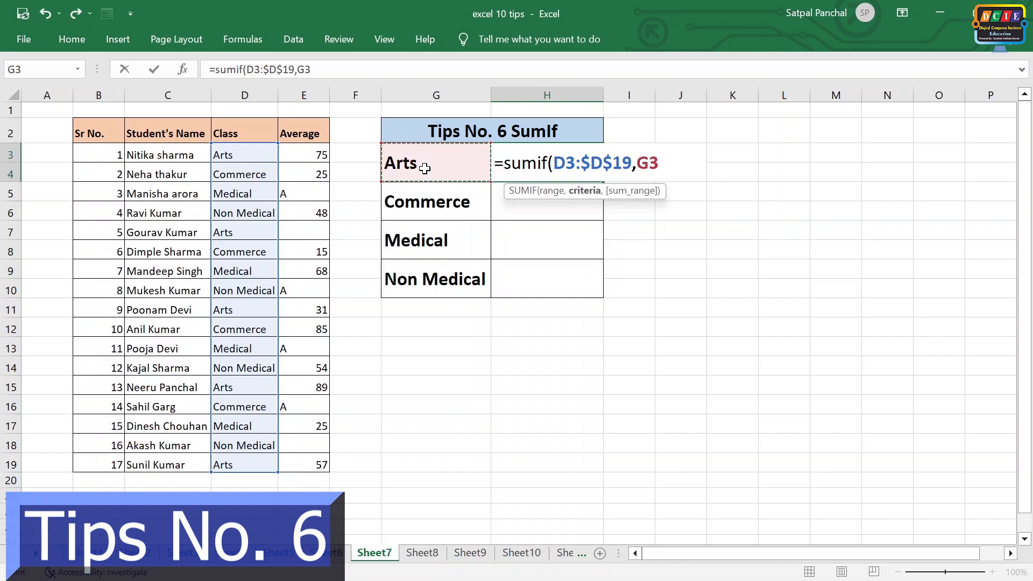
pyautogui.write(',')
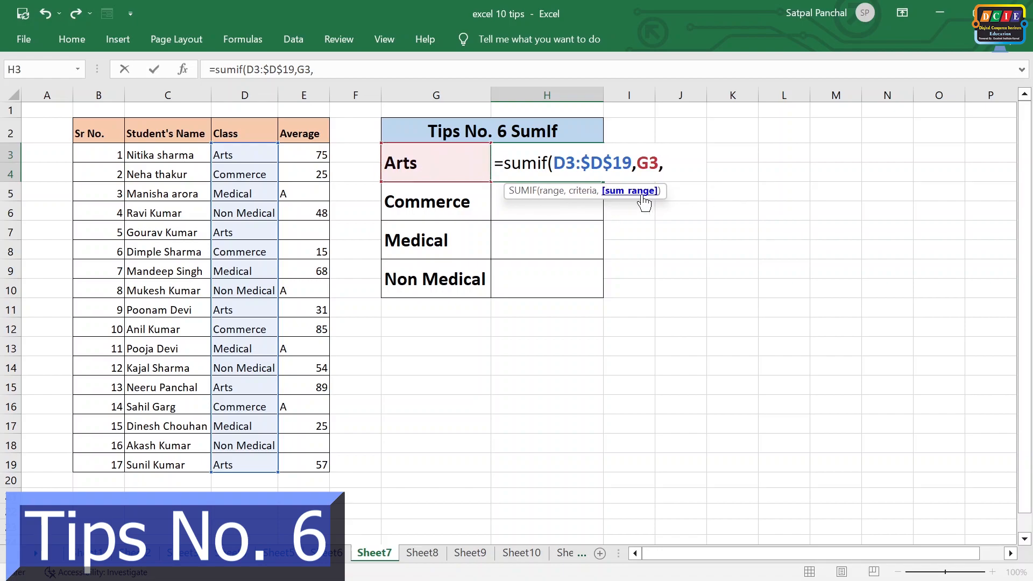
pyautogui.moveTo(320, 151); pyautogui.dragTo(309, 464)
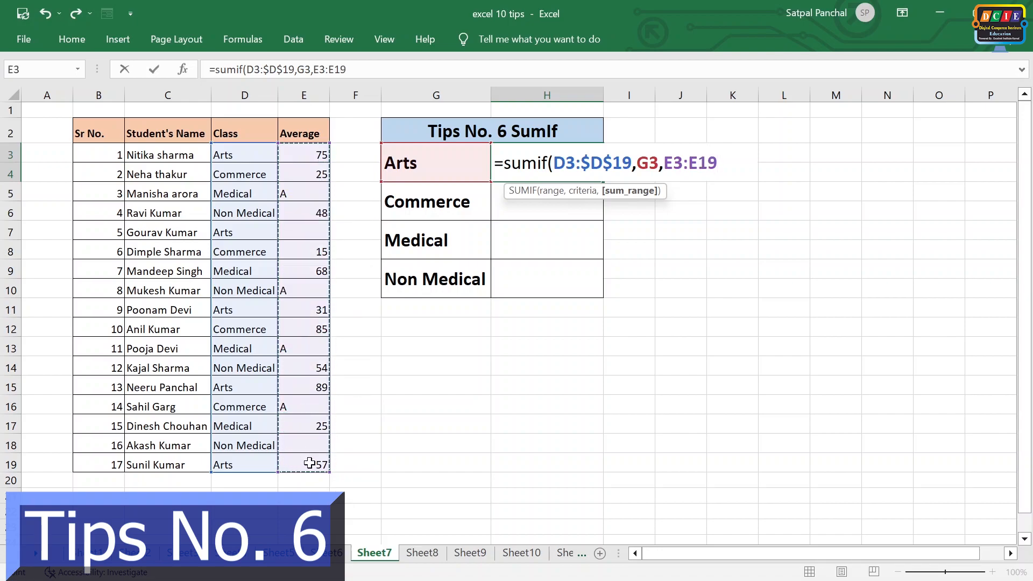
pyautogui.write(')')
pyautogui.press('Return')
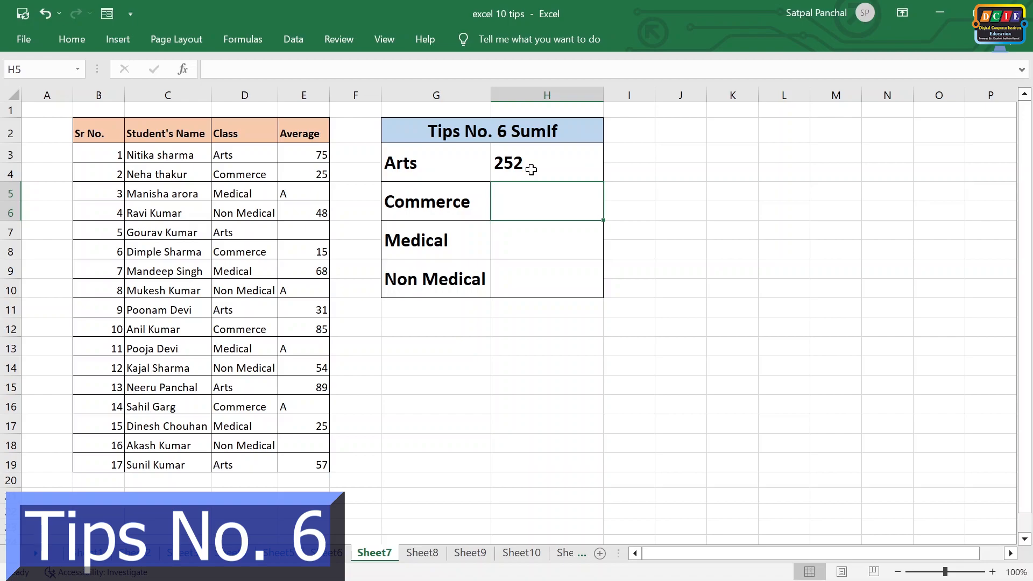
# - Fill the SUMIF formula from H3 down to the Commerce, Medical and Non Medical rows
pyautogui.click(551, 164)
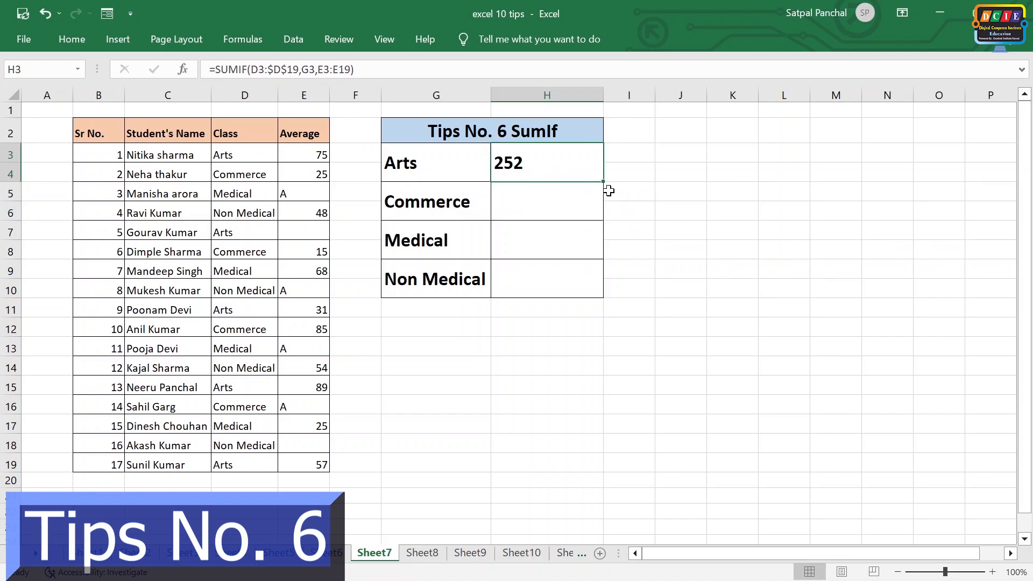
pyautogui.moveTo(605, 183); pyautogui.dragTo(602, 285)
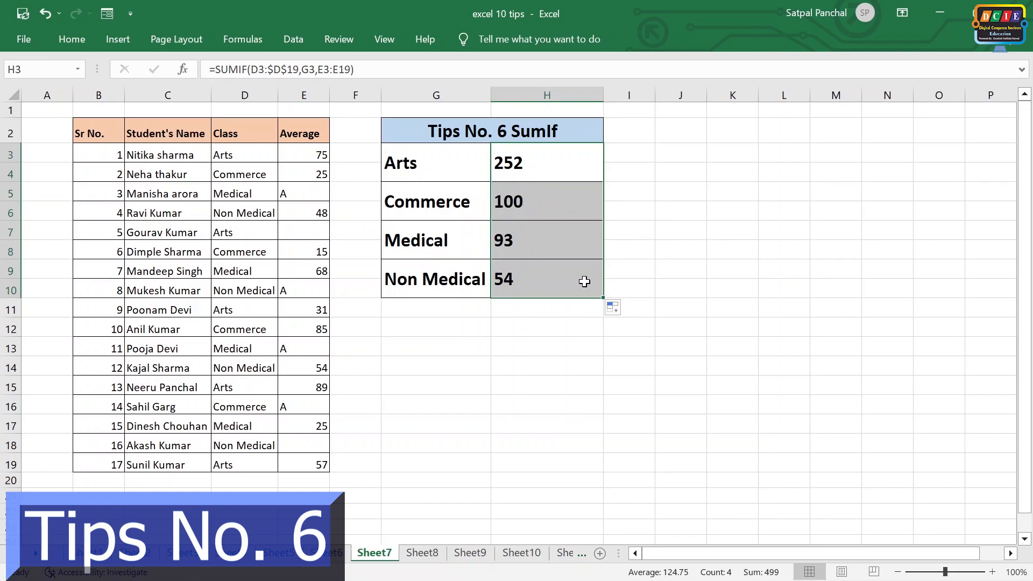
pyautogui.click(707, 250)
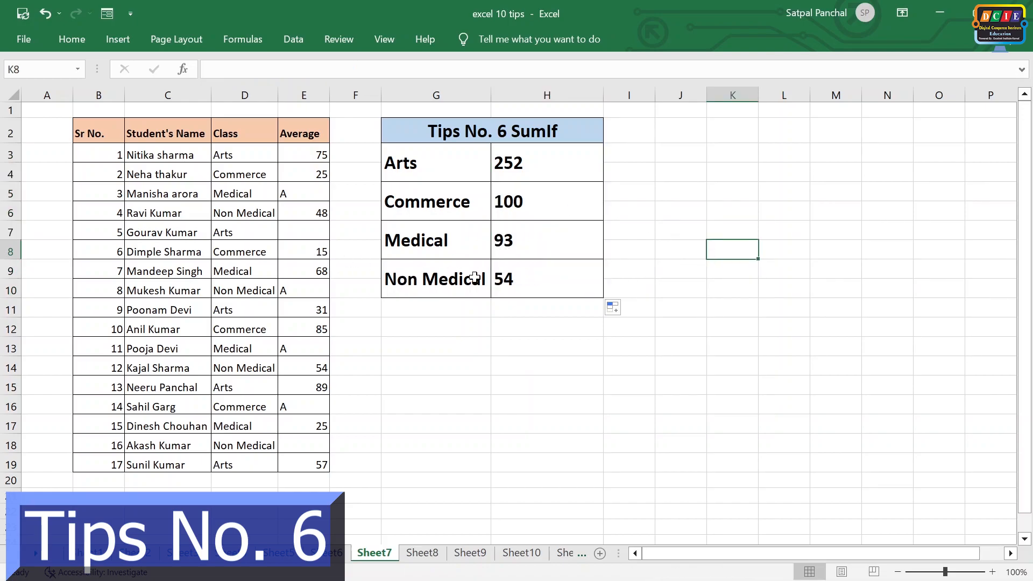
# - Examine the SUMIF results and the formula in H3, and compare them with the COUNTIF sheet
pyautogui.click(539, 279)
pyautogui.click(536, 166)
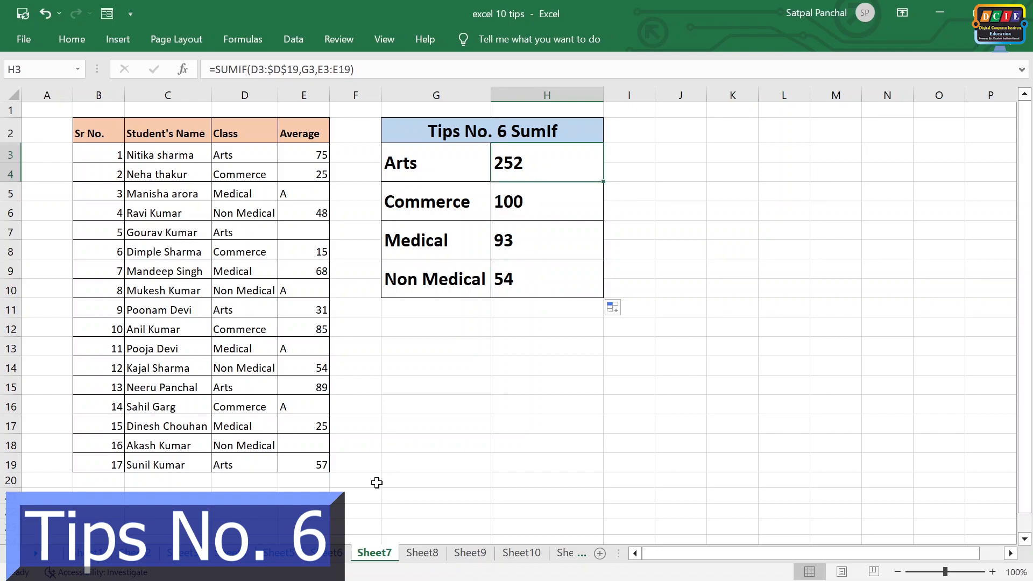
pyautogui.click(337, 547)
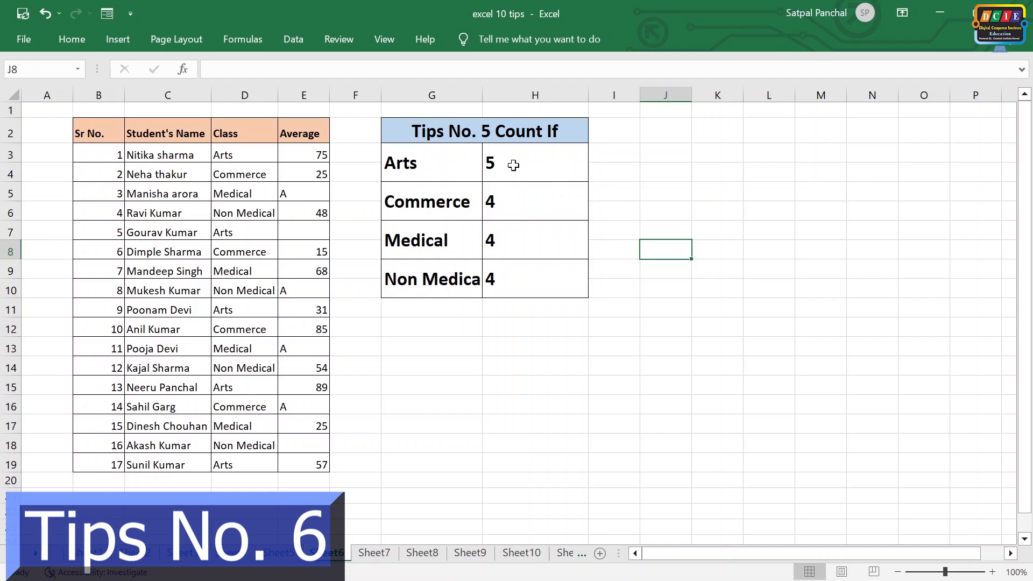
pyautogui.click(371, 554)
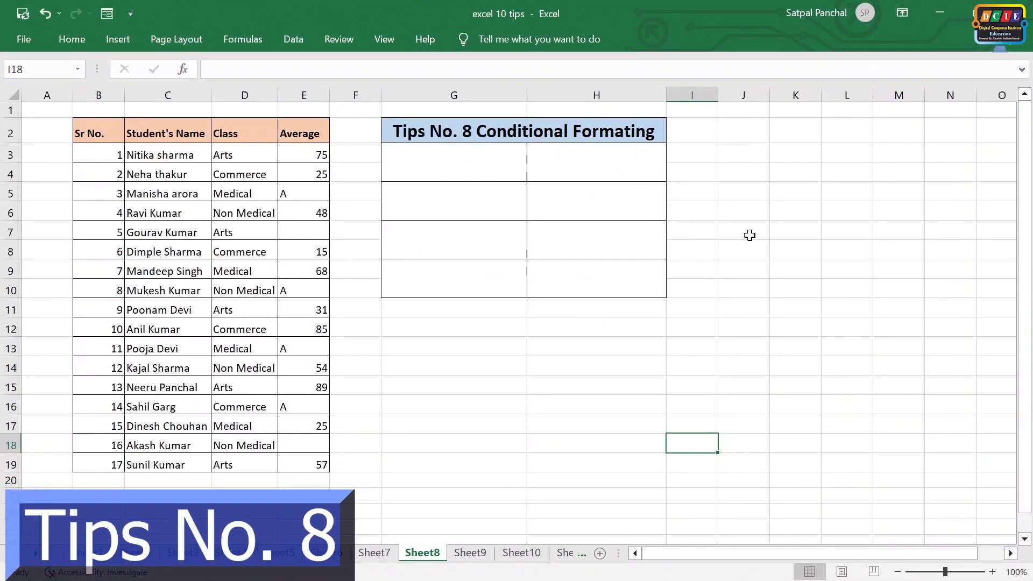
pyautogui.click(781, 211)
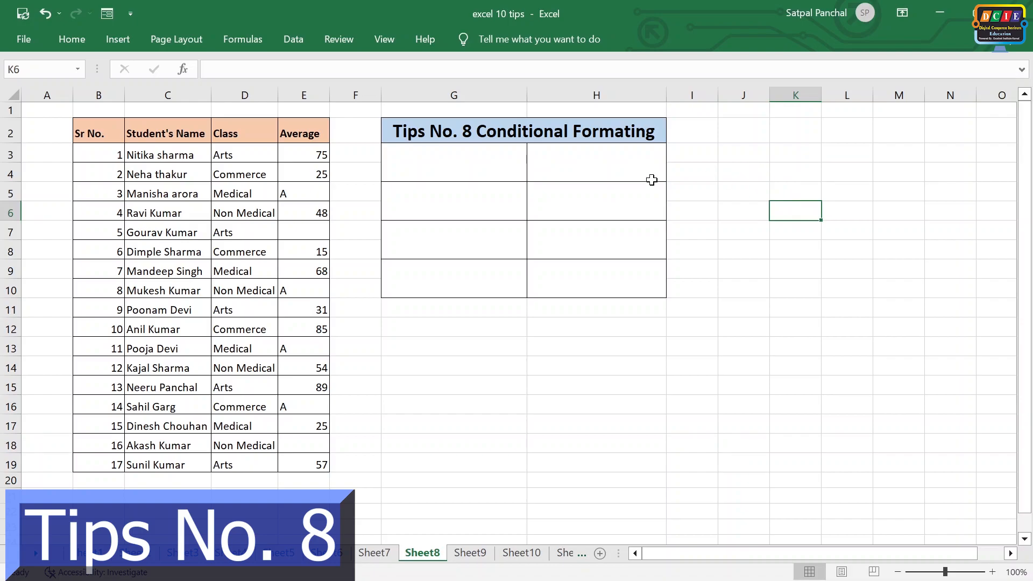
pyautogui.moveTo(315, 153); pyautogui.dragTo(304, 460)
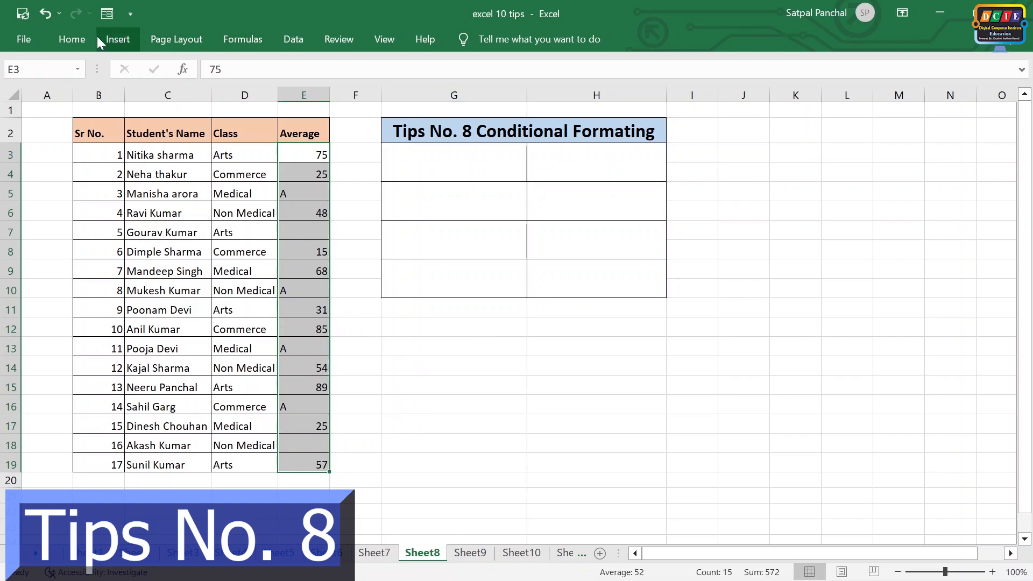
pyautogui.click(80, 37)
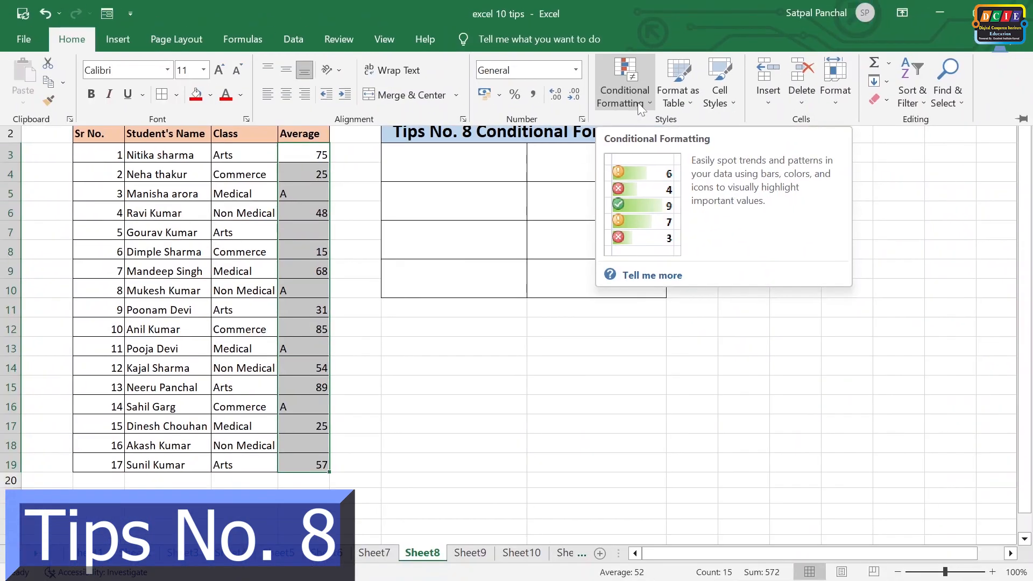
pyautogui.click(663, 94)
pyautogui.moveTo(715, 164)
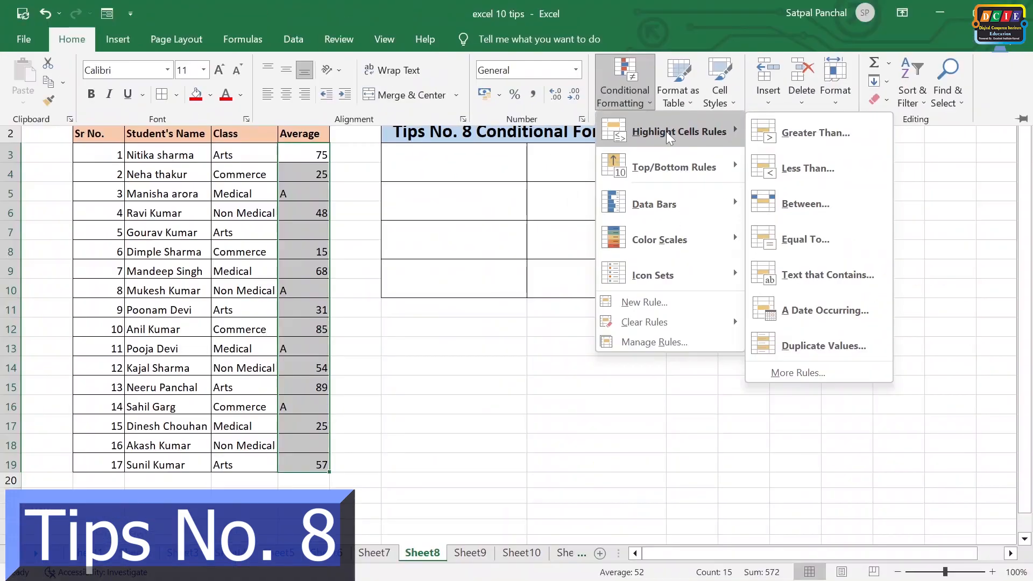
pyautogui.moveTo(660, 252)
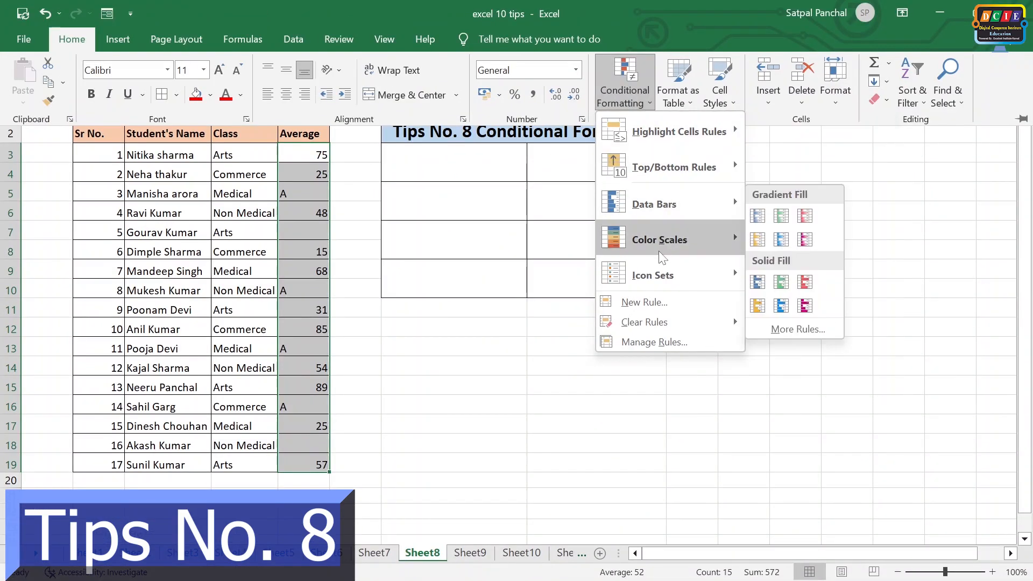
pyautogui.moveTo(689, 149)
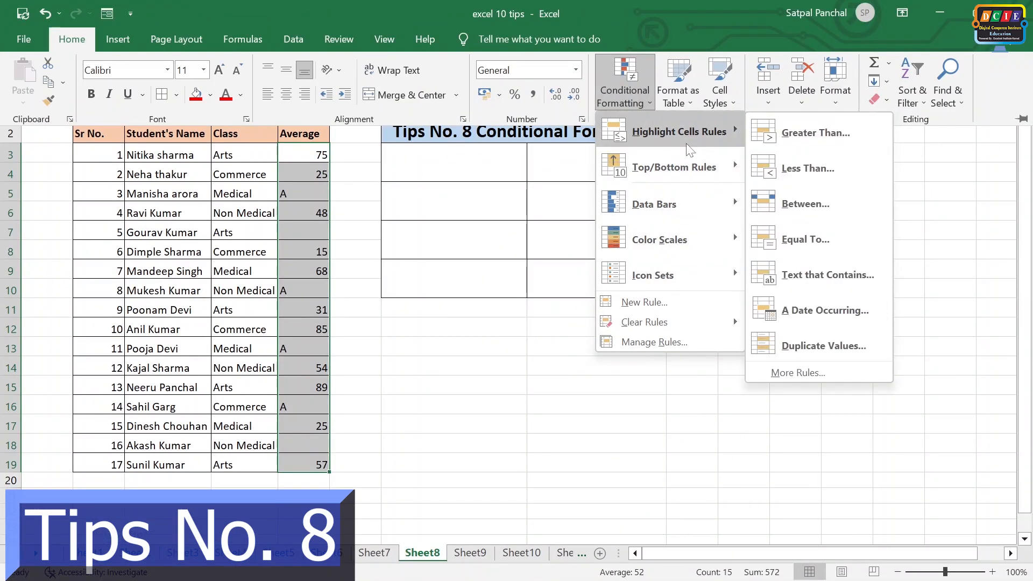
pyautogui.click(832, 139)
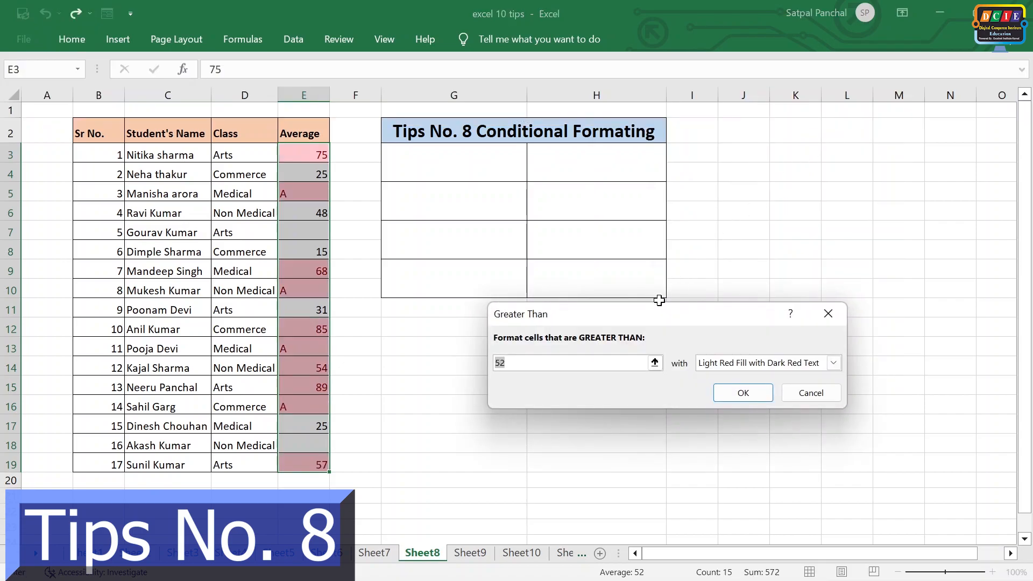
pyautogui.write('90')
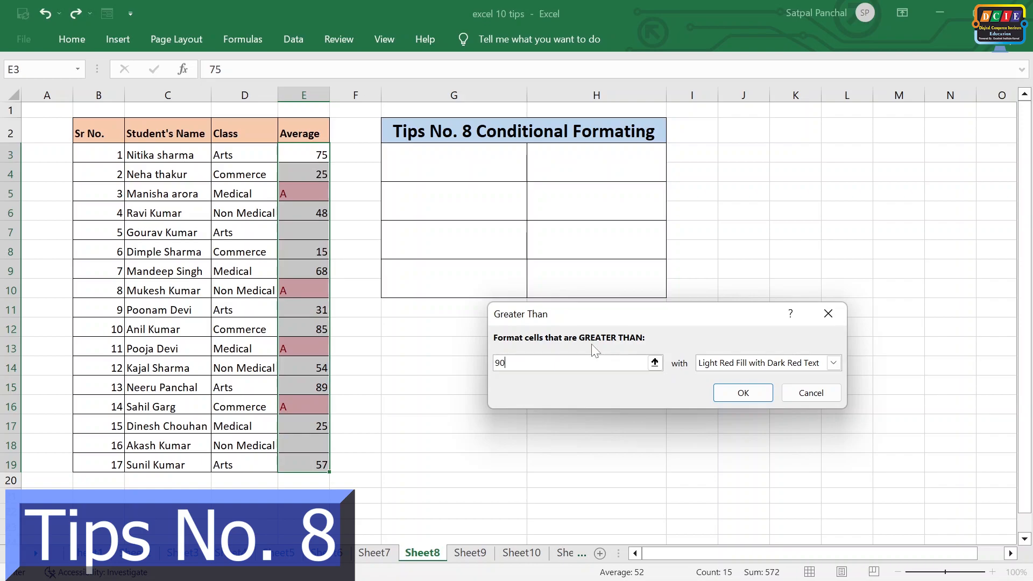
pyautogui.press('BackSpace')
pyautogui.press('BackSpace')
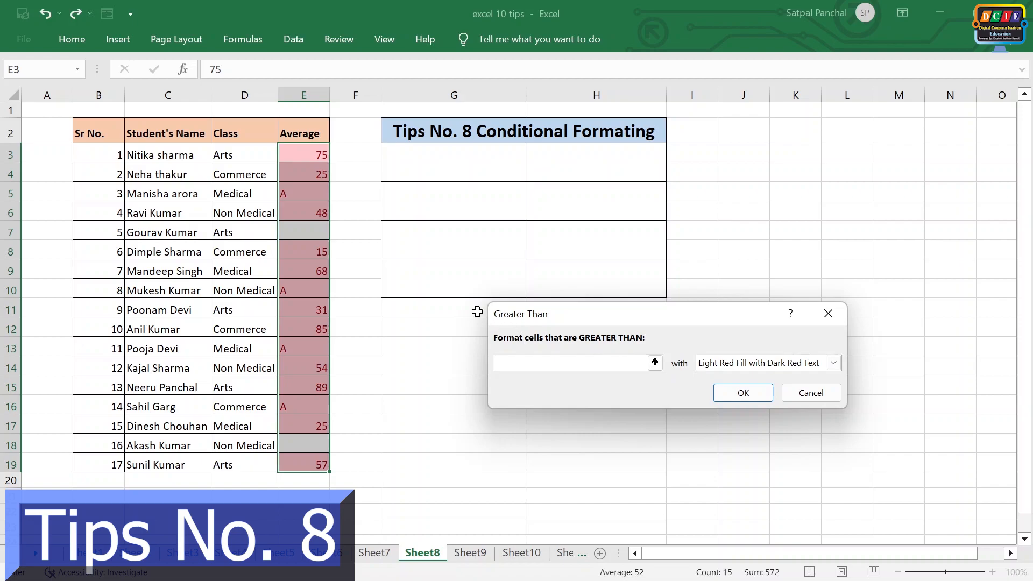
pyautogui.click(810, 398)
# - Clear the "A" entries from the Average column in cells E5, E10, E13 and E16
pyautogui.click(302, 194)
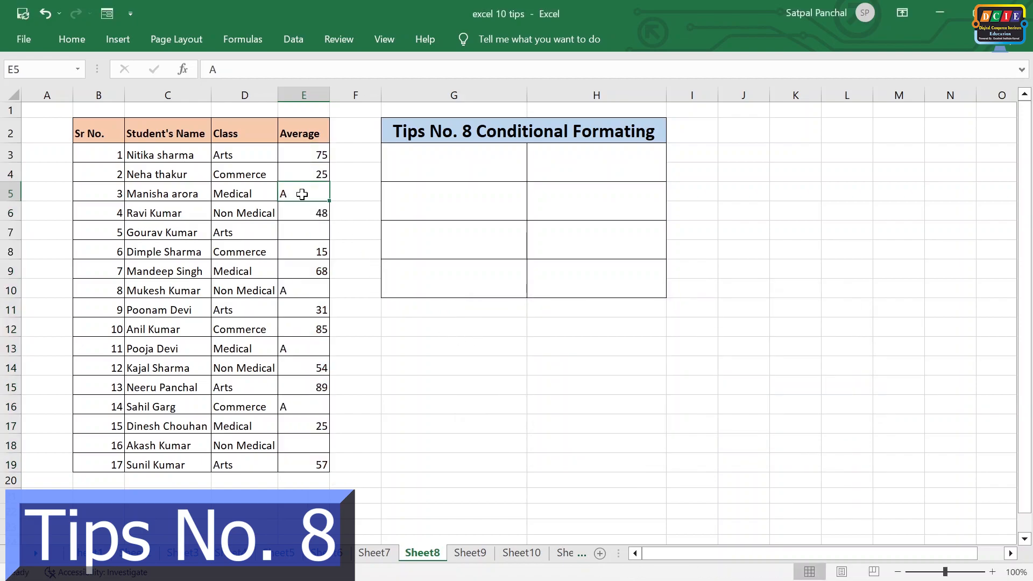
pyautogui.press('Delete')
pyautogui.click(297, 284)
pyautogui.press('Delete')
pyautogui.click(297, 350)
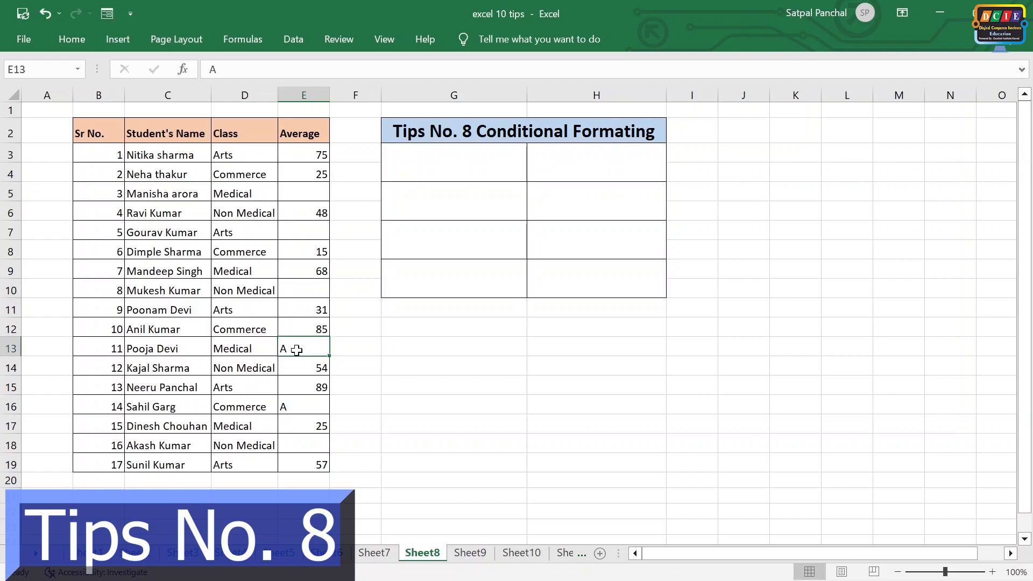
pyautogui.click(299, 407)
pyautogui.press('Delete')
pyautogui.click(305, 344)
pyautogui.press('Delete')
pyautogui.click(394, 384)
# - Set up a Greater Than conditional formatting rule for the averages in E3:E19 with a threshold of 80
pyautogui.moveTo(302, 152); pyautogui.dragTo(305, 466)
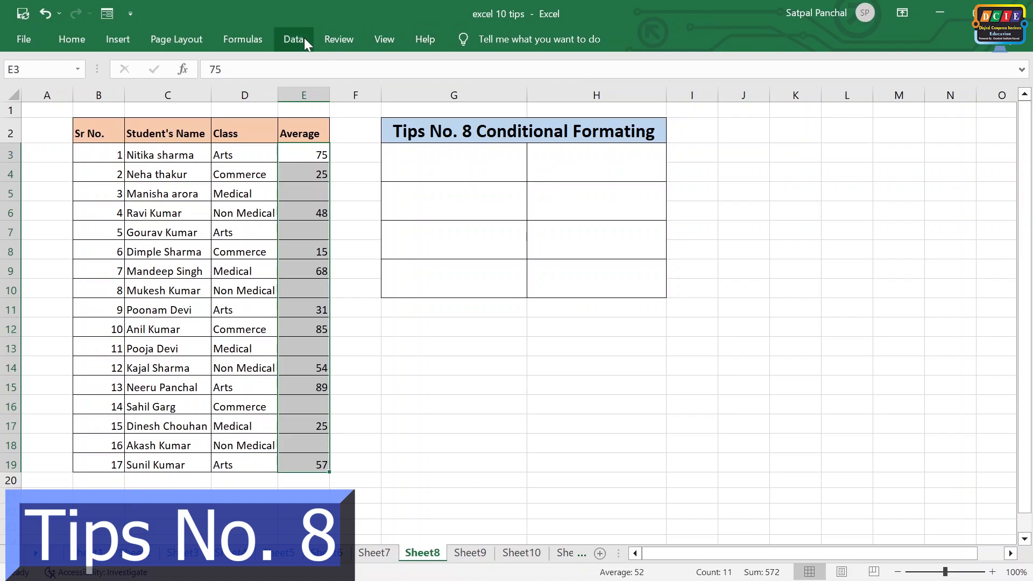
pyautogui.click(70, 42)
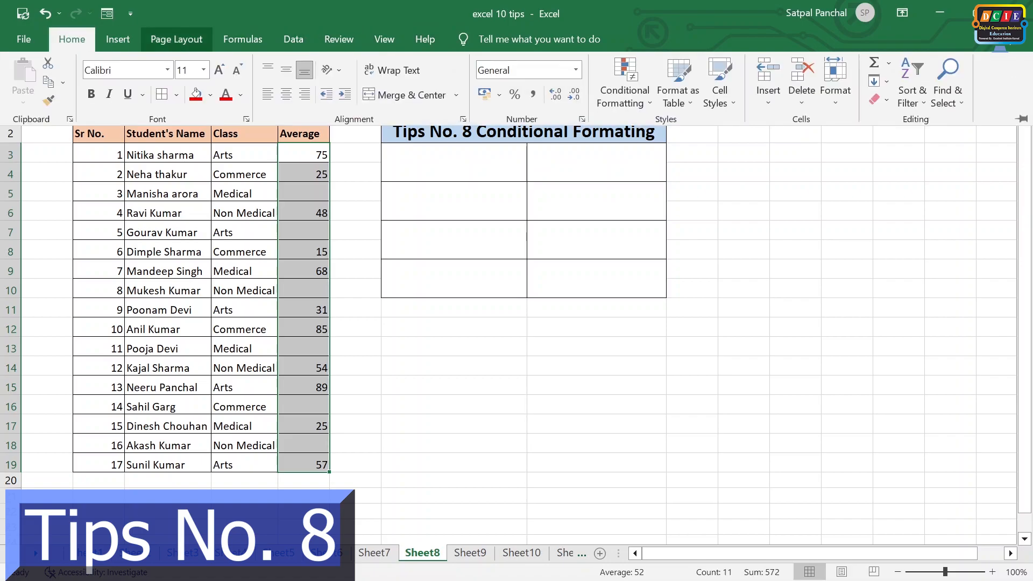
pyautogui.click(644, 73)
pyautogui.moveTo(700, 132)
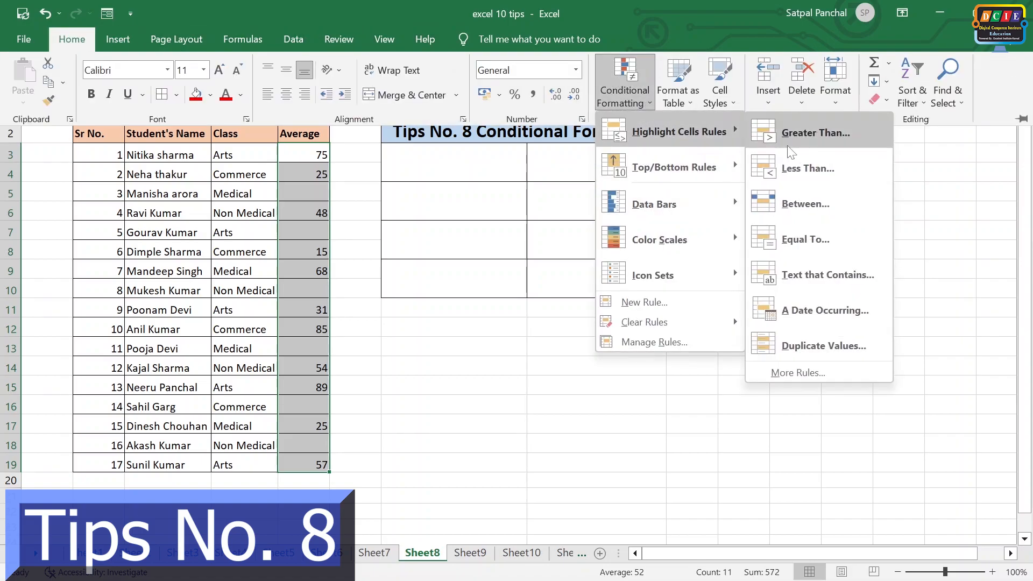
pyautogui.click(806, 135)
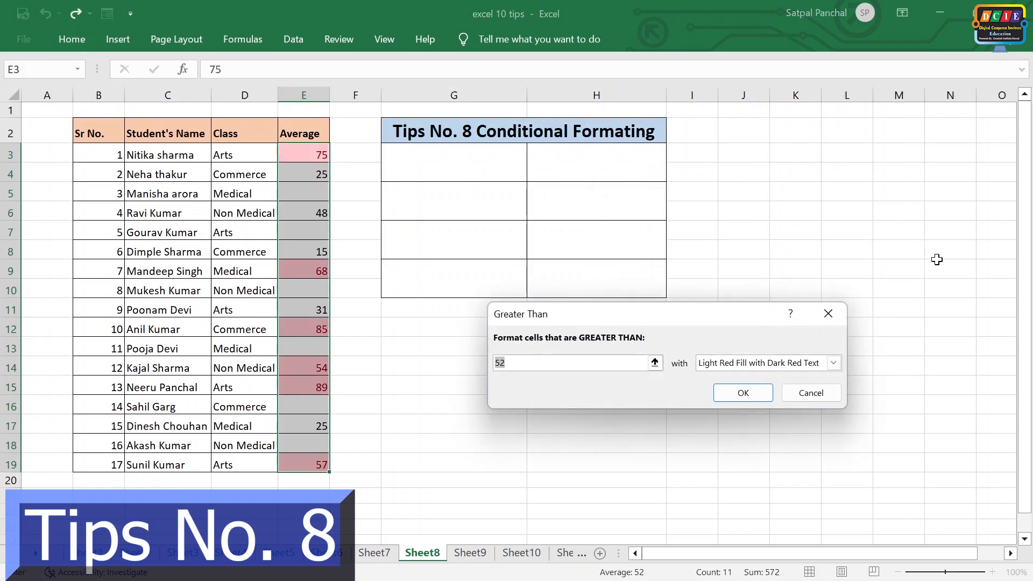
pyautogui.write('90')
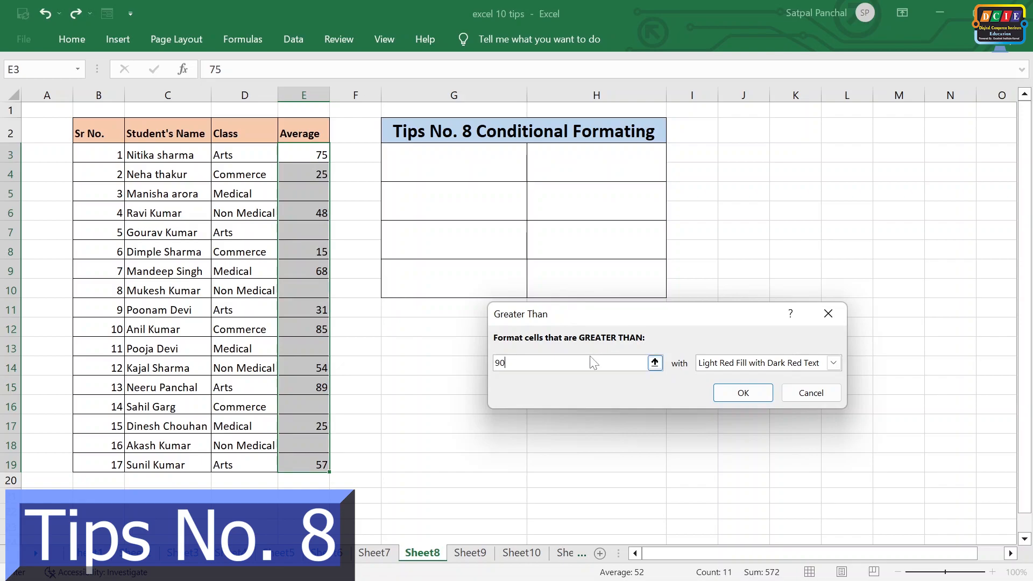
pyautogui.press('BackSpace')
pyautogui.press('BackSpace')
pyautogui.write('8')
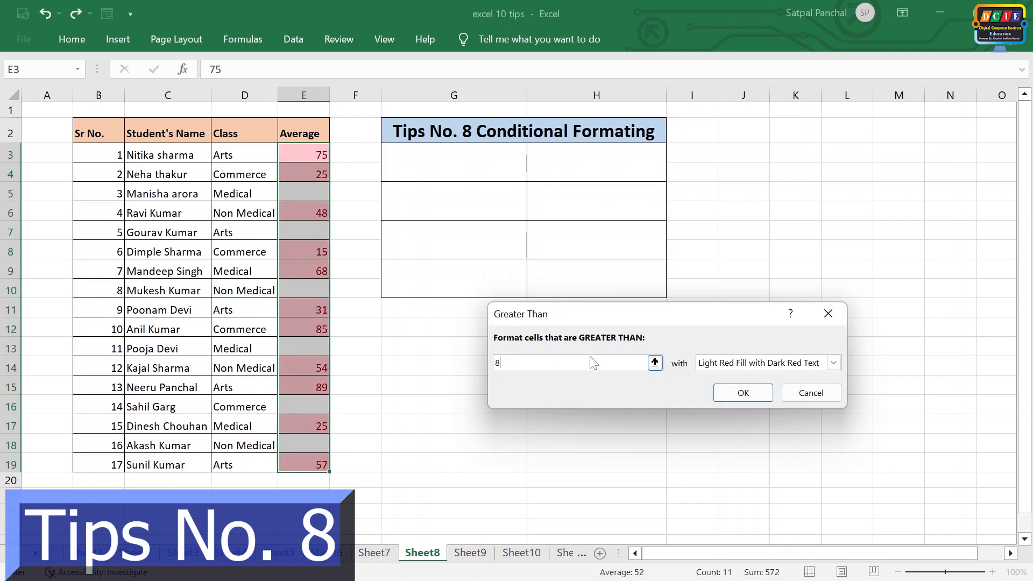
pyautogui.write('0')
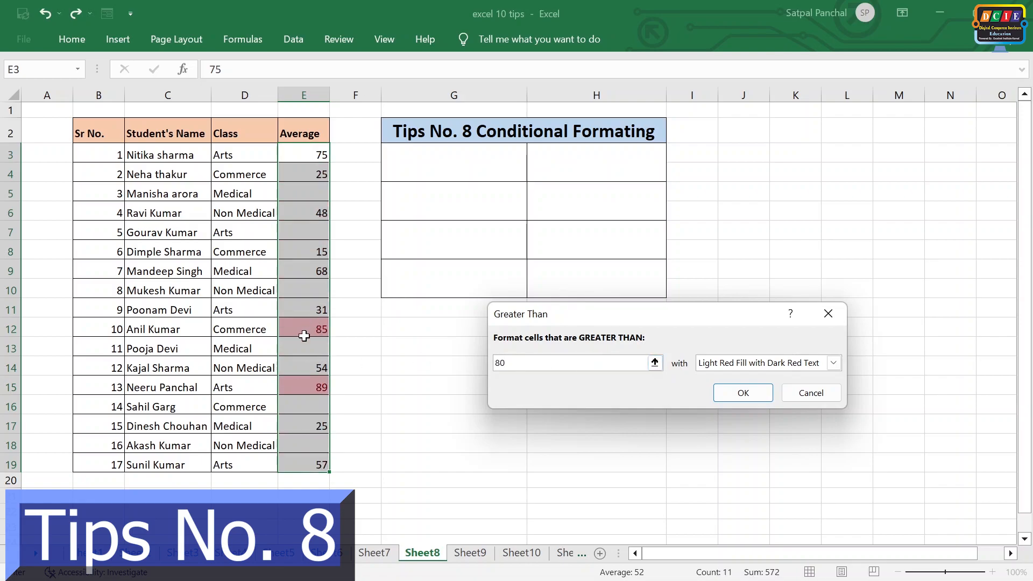
# - Set the Greater Than rule's format to Green Fill with Dark Green Text and apply it
pyautogui.click(834, 362)
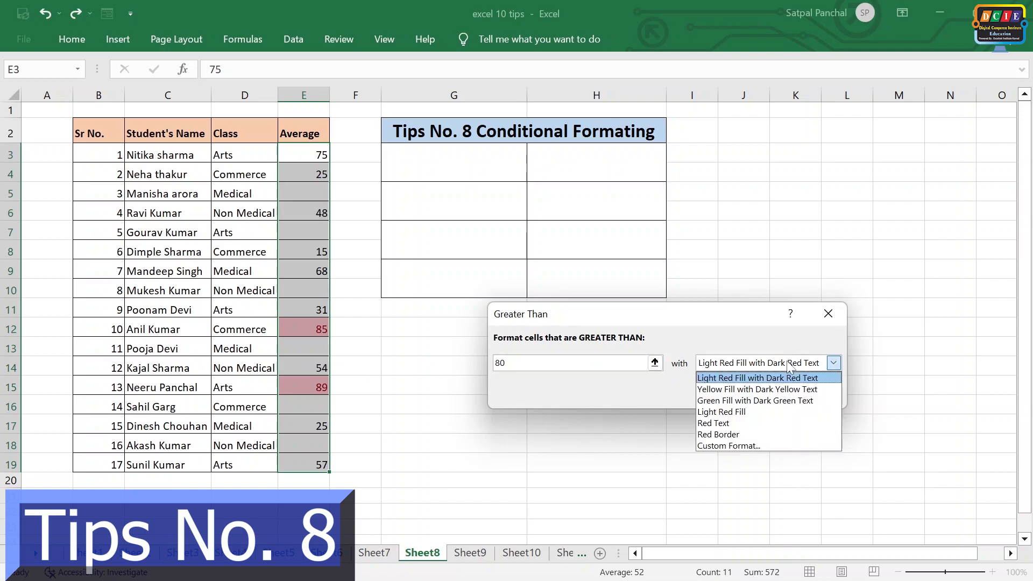
pyautogui.click(736, 391)
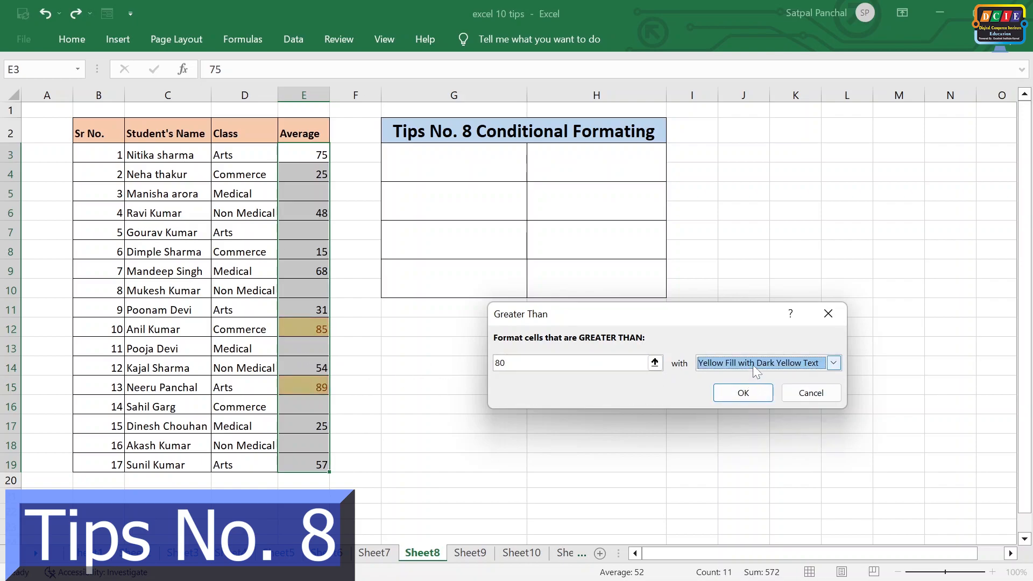
pyautogui.click(752, 363)
pyautogui.click(753, 400)
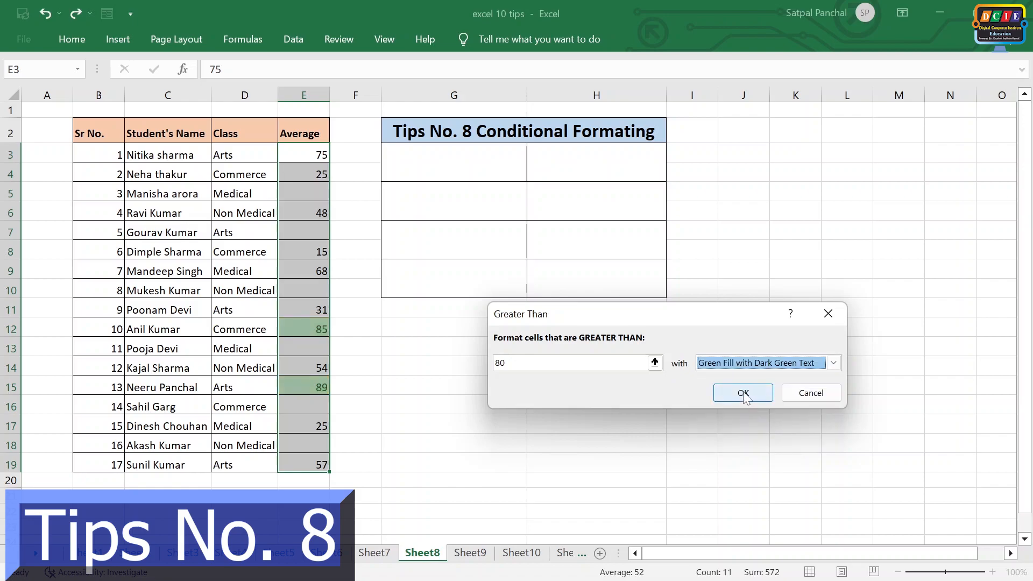
pyautogui.click(743, 393)
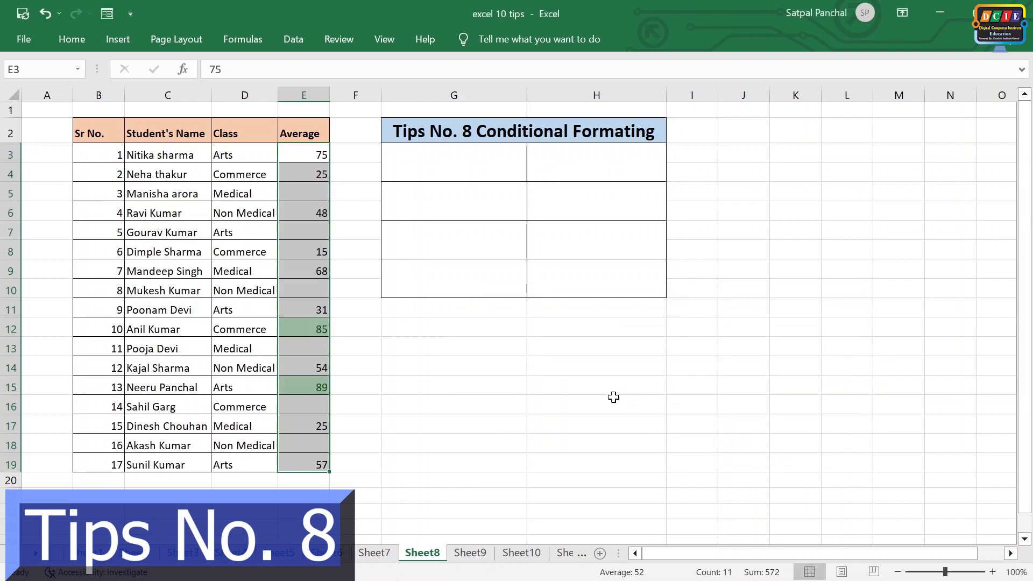
# - Highlight averages less than 30 in E3:E19 using Light Red Fill with Dark Red Text
pyautogui.click(607, 397)
pyautogui.moveTo(317, 151); pyautogui.dragTo(314, 469)
pyautogui.click(78, 38)
pyautogui.click(641, 99)
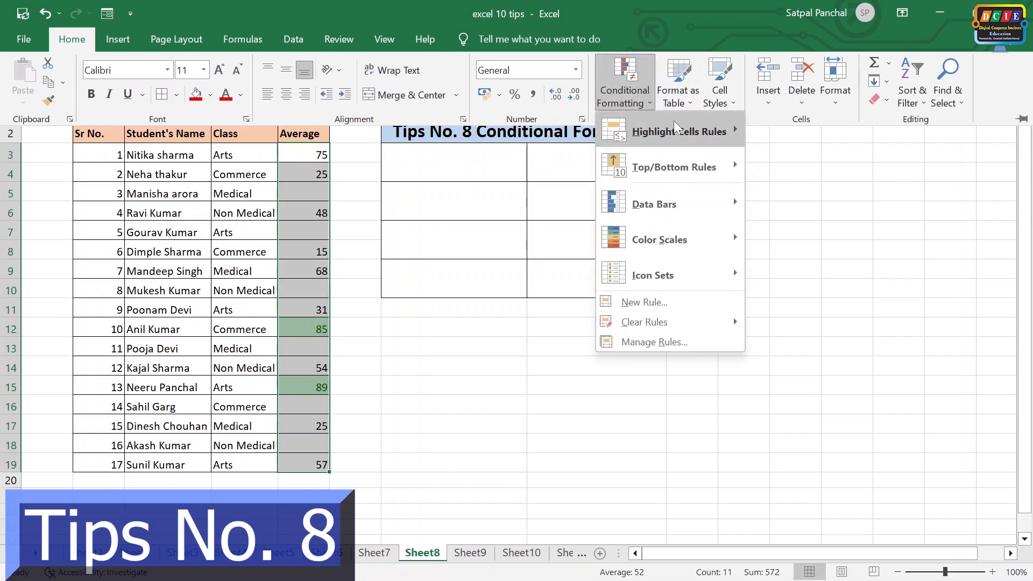
pyautogui.moveTo(677, 129)
pyautogui.click(807, 176)
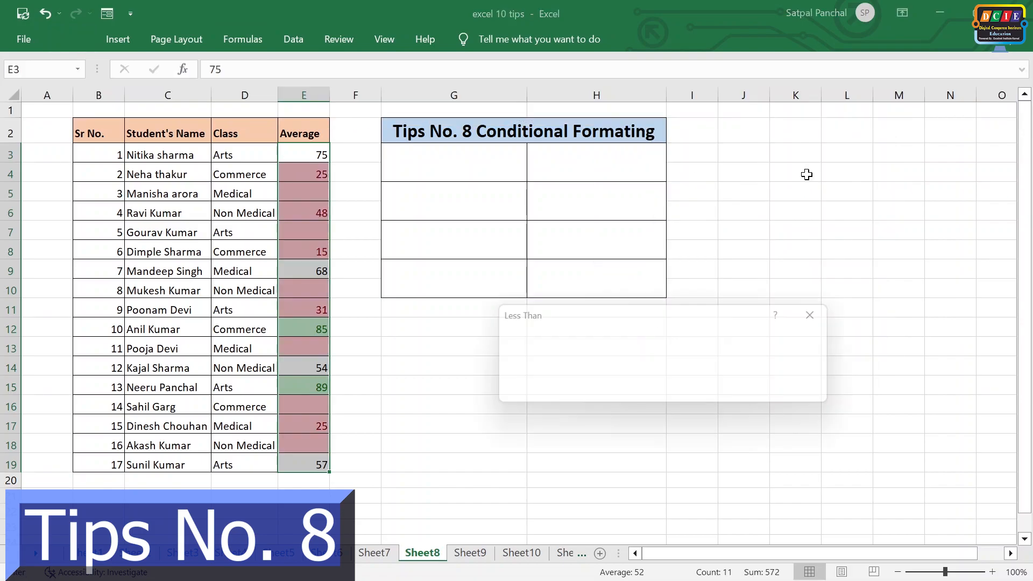
pyautogui.write('30')
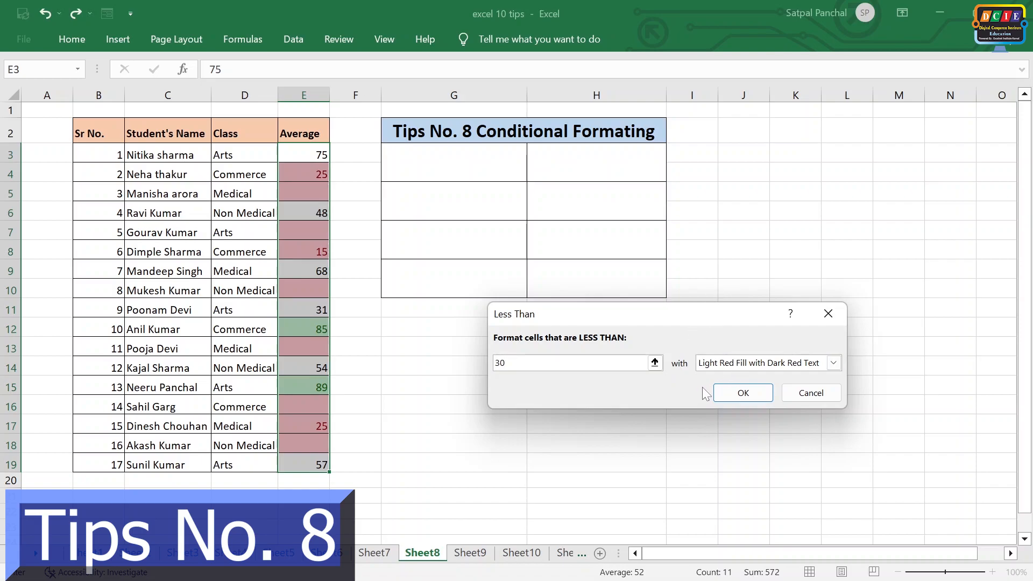
pyautogui.click(743, 392)
pyautogui.click(633, 408)
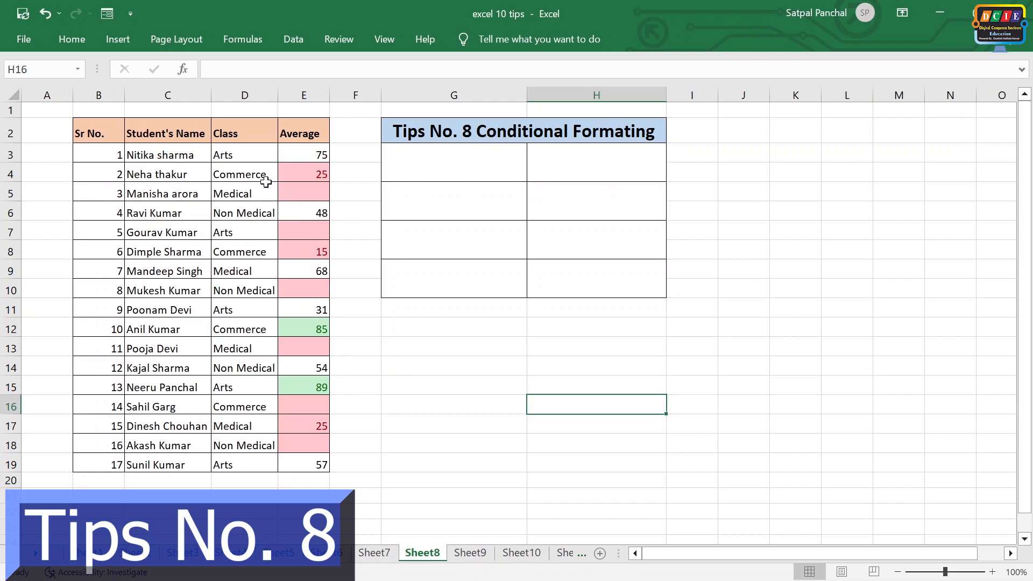
# - Highlight the Class entries in D3:D19 that are equal to "arts" using Yellow Fill with Dark Yellow Text
pyautogui.moveTo(246, 156); pyautogui.dragTo(226, 461)
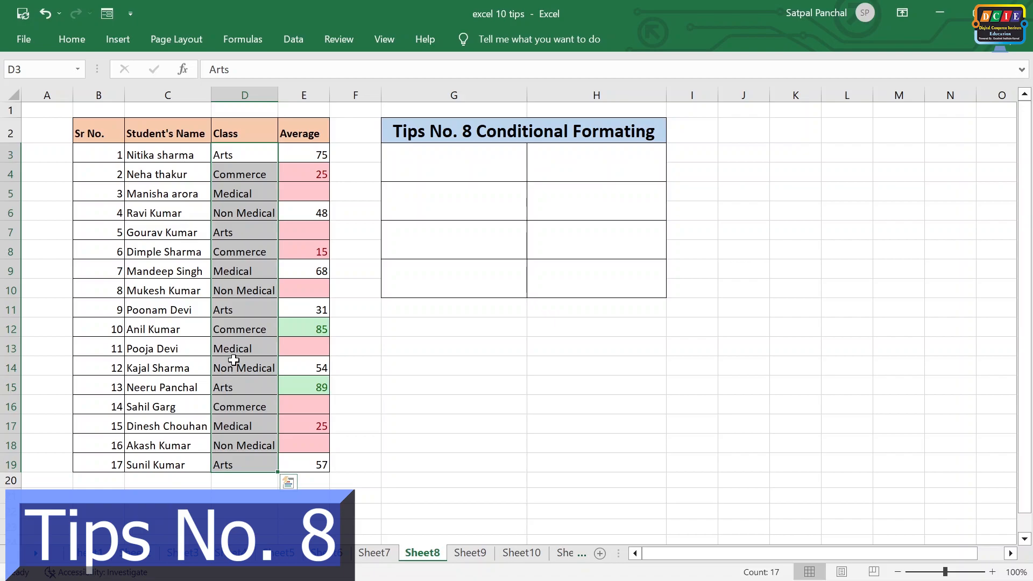
pyautogui.click(86, 42)
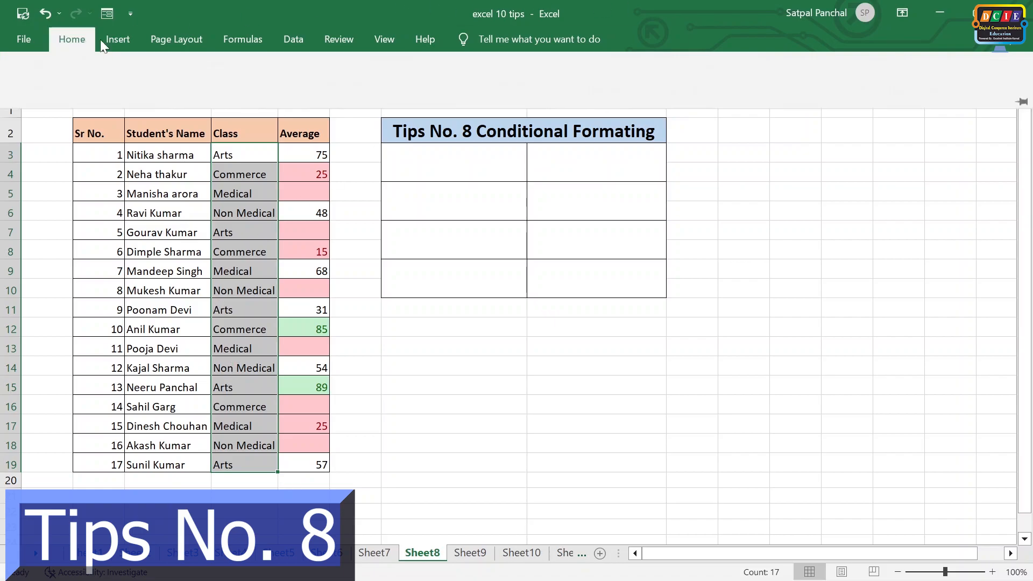
pyautogui.click(624, 100)
pyautogui.moveTo(671, 130)
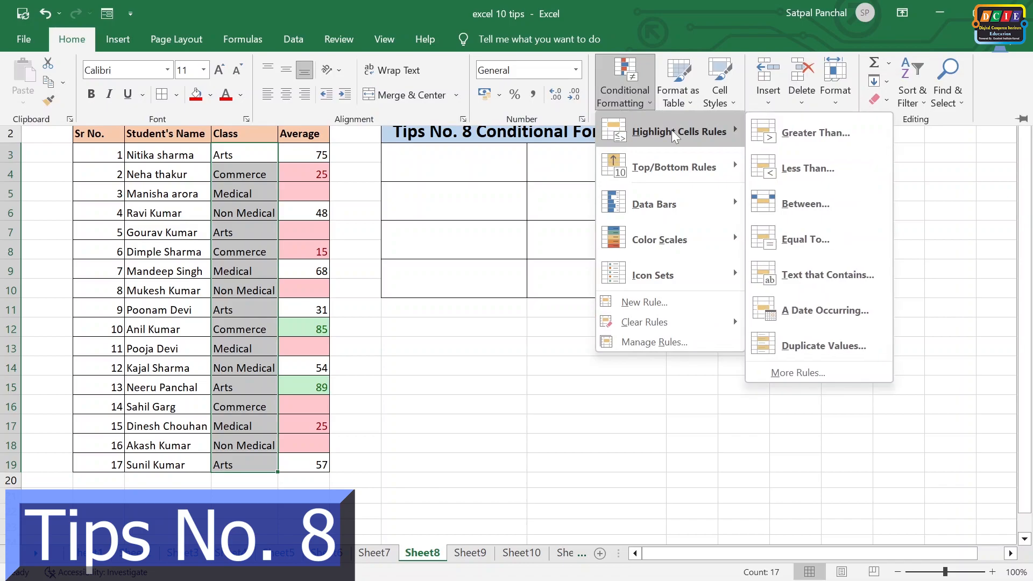
pyautogui.click(816, 247)
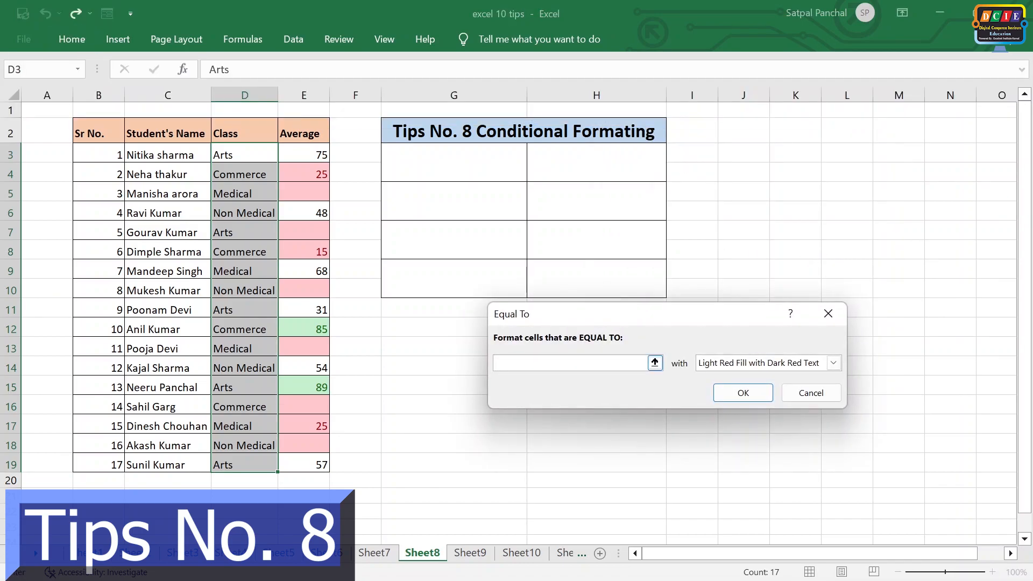
pyautogui.write('arts')
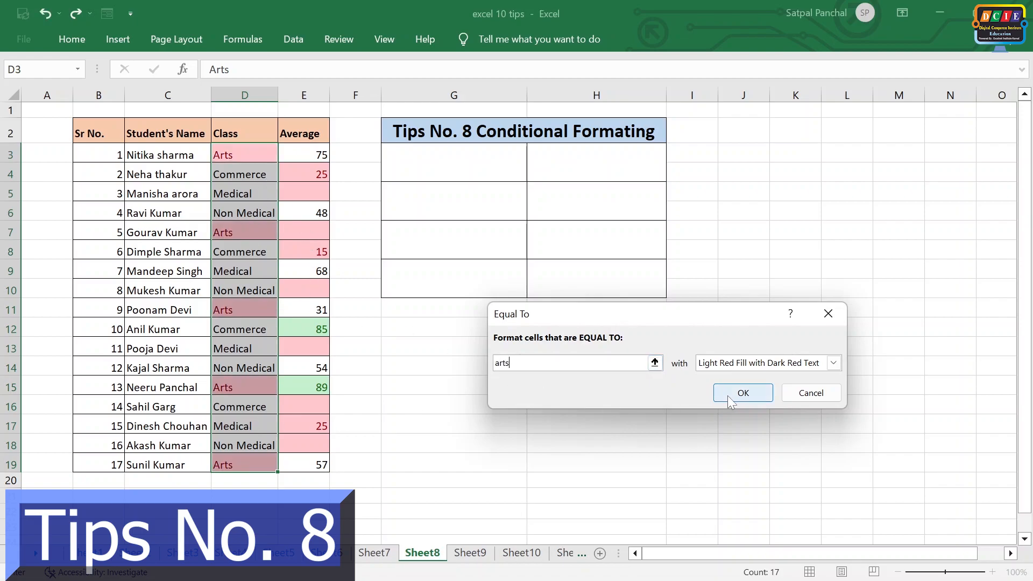
pyautogui.click(832, 364)
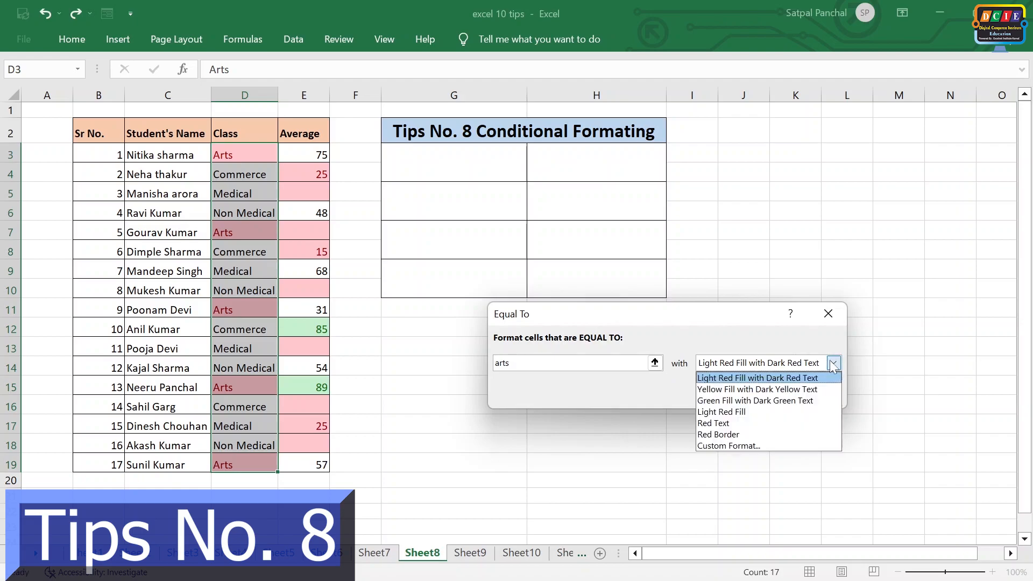
pyautogui.click(768, 393)
pyautogui.click(761, 392)
pyautogui.click(606, 394)
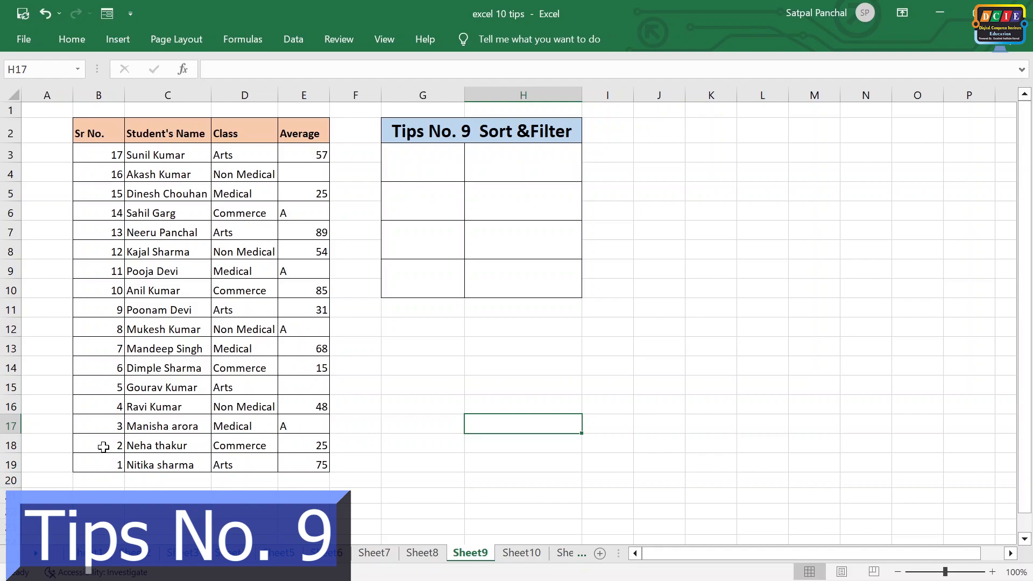
# - Sort the student table B2:E19 on Sheet9 by serial number from smallest to largest
pyautogui.moveTo(95, 131); pyautogui.dragTo(294, 463)
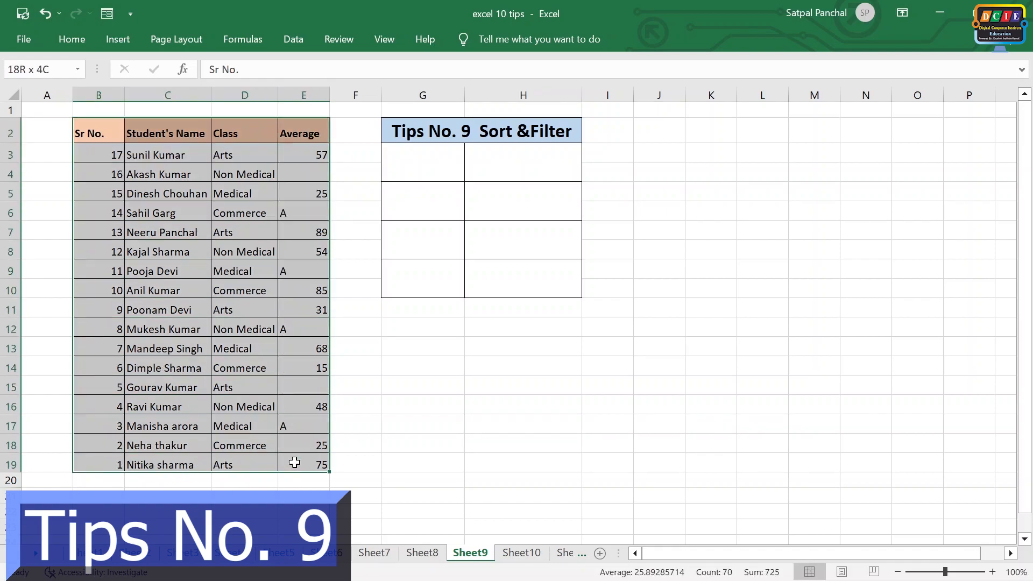
pyautogui.click(63, 40)
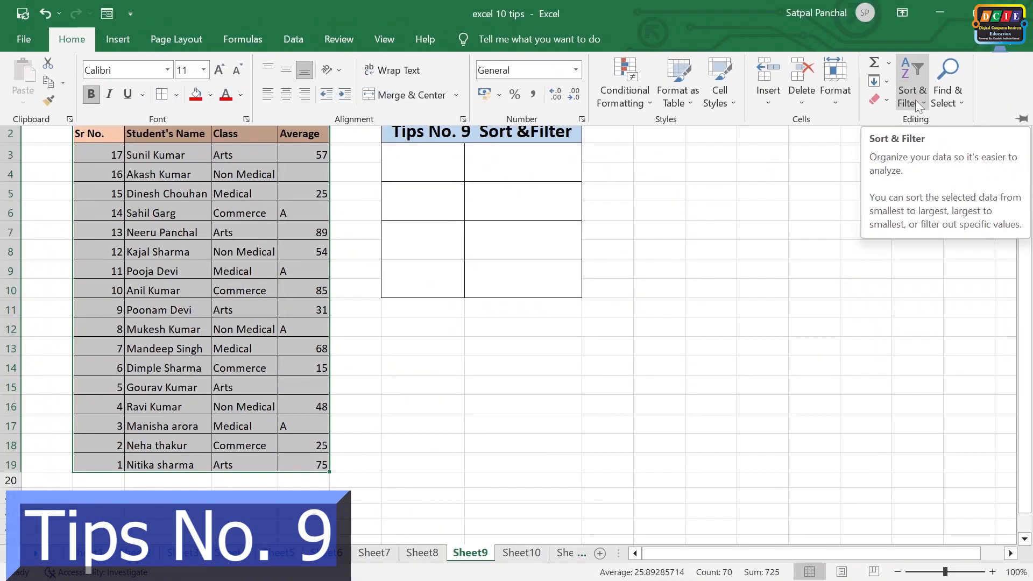
pyautogui.click(909, 92)
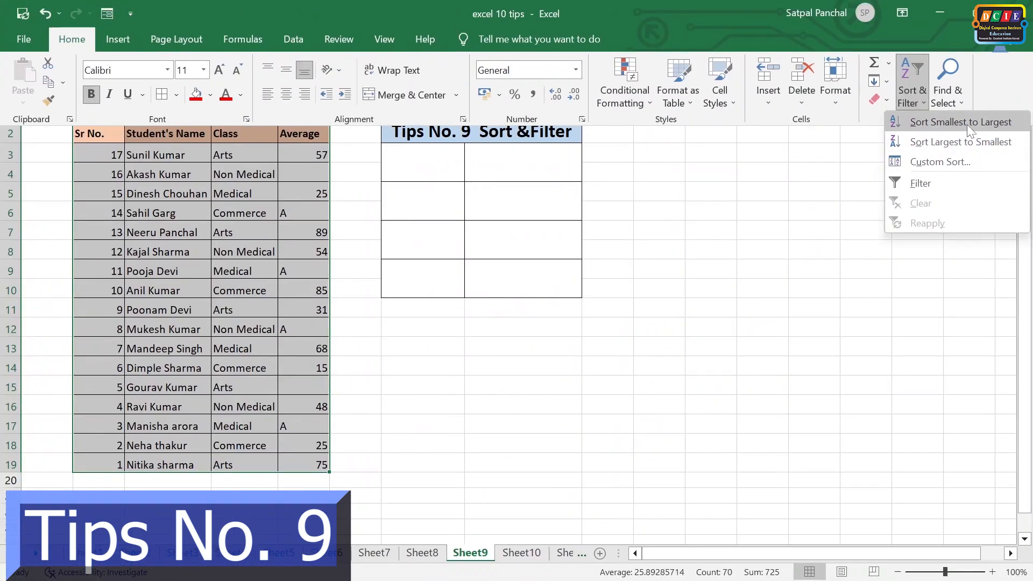
pyautogui.click(966, 124)
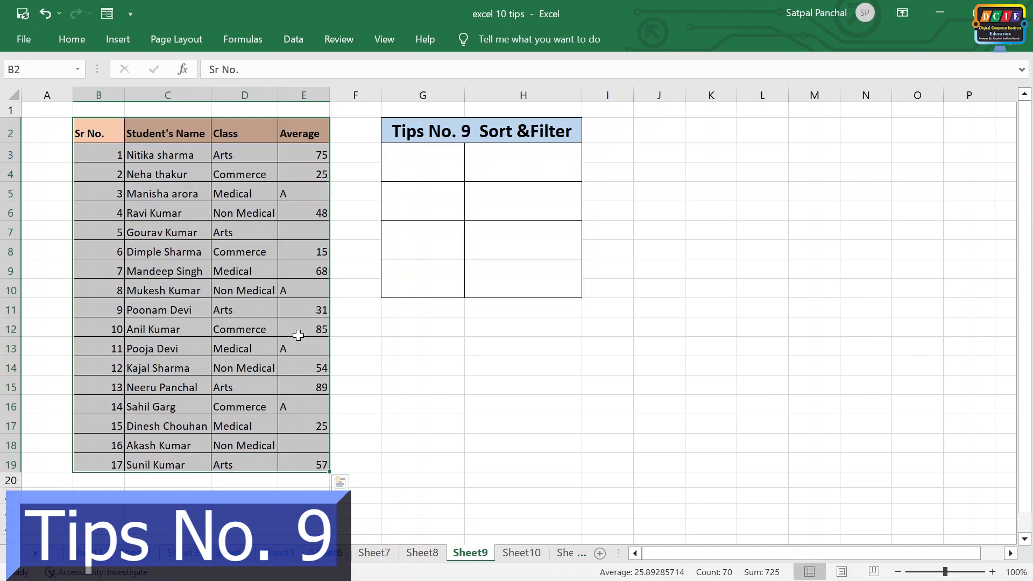
# - Set up a custom sort of the student table by the Student's Name column
pyautogui.click(85, 35)
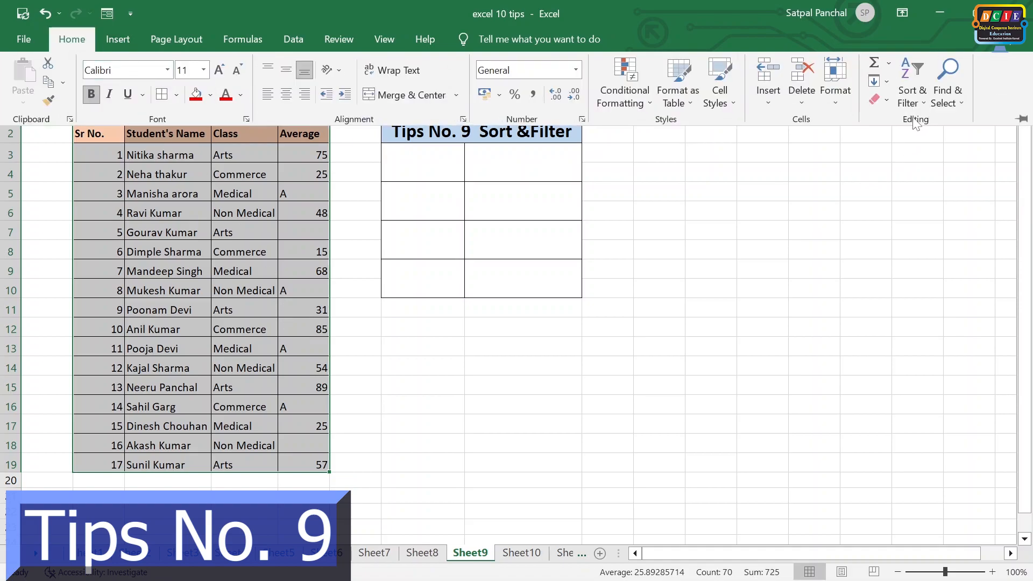
pyautogui.click(914, 96)
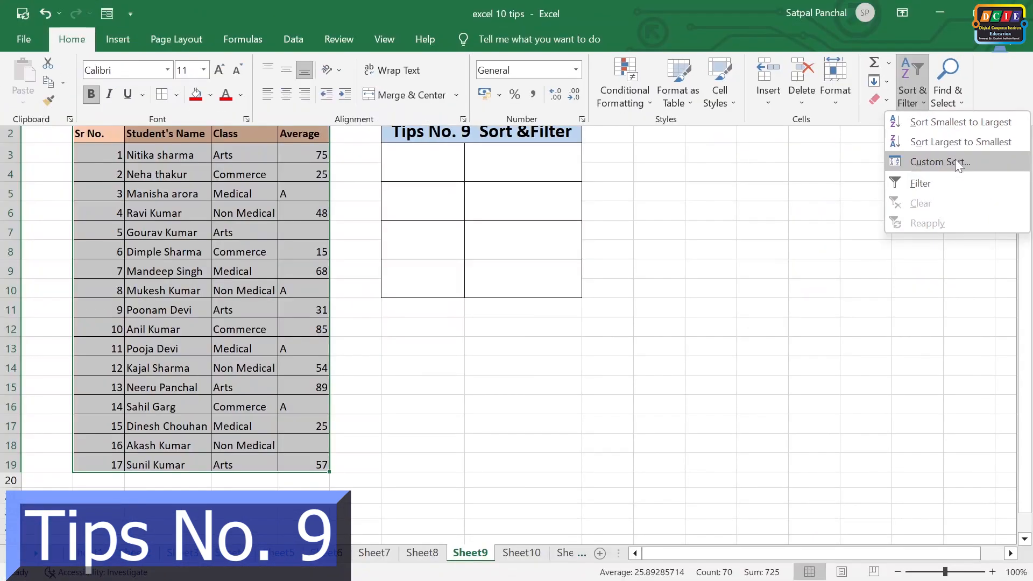
pyautogui.click(955, 159)
pyautogui.moveTo(553, 246); pyautogui.dragTo(549, 215)
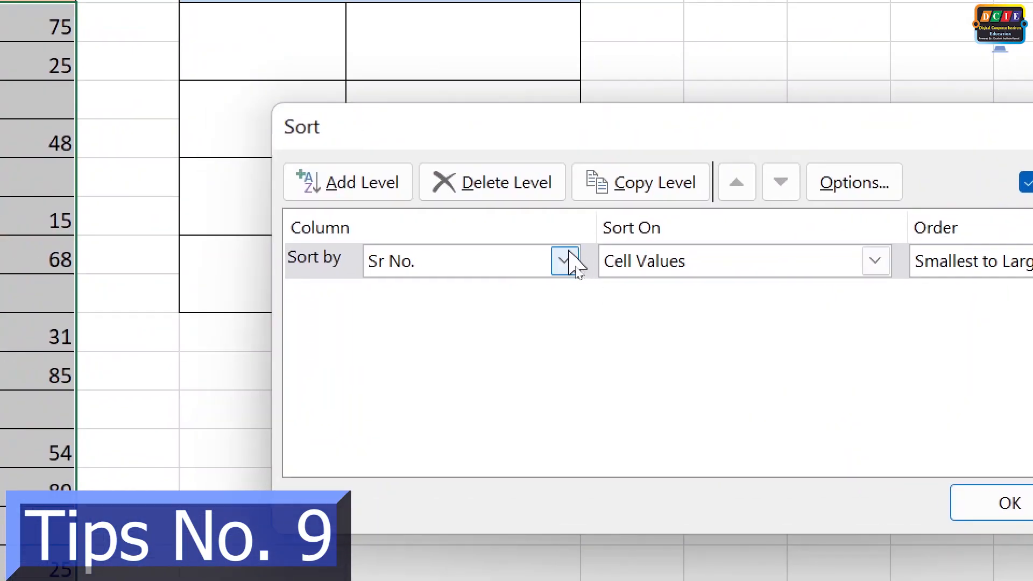
pyautogui.click(565, 264)
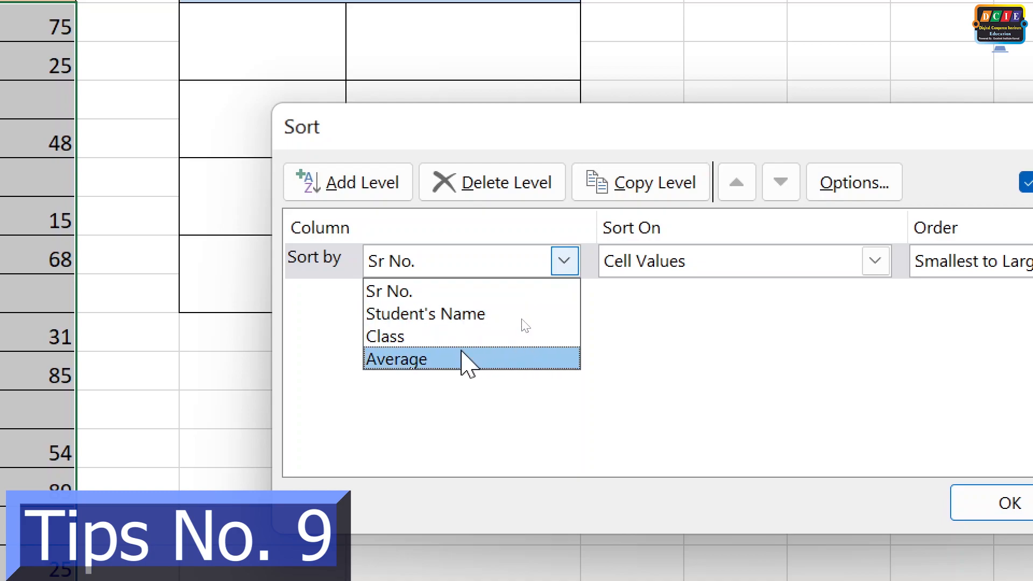
pyautogui.click(491, 310)
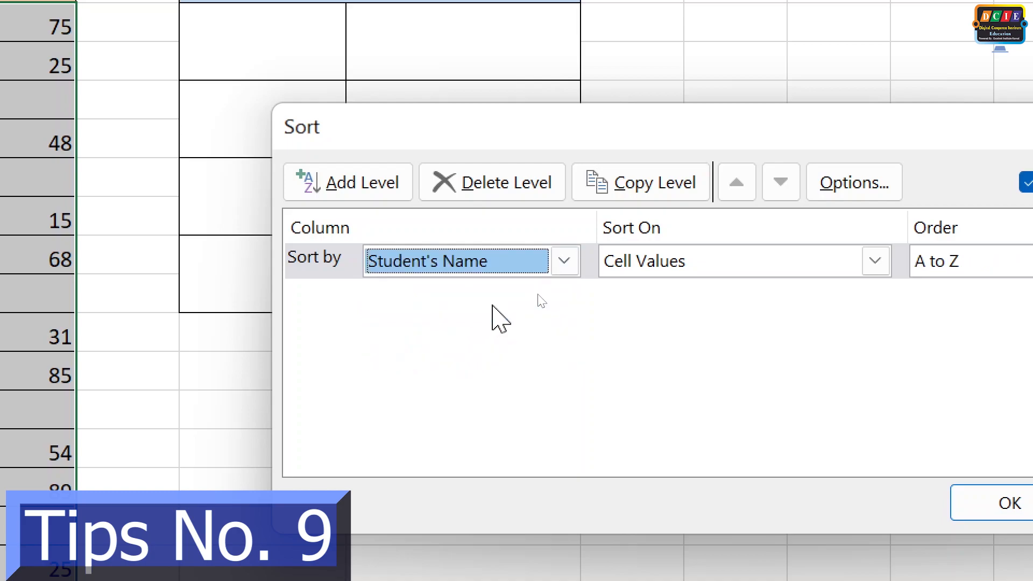
pyautogui.moveTo(780, 135); pyautogui.dragTo(535, 106)
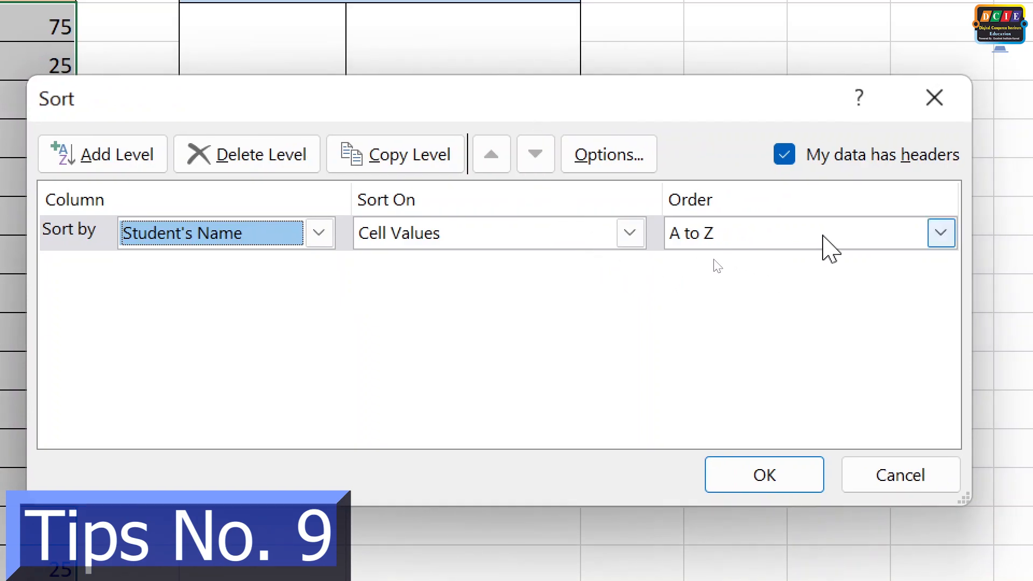
# - Try the Z to A order for the name sort, return it to A to Z and apply the sort
pyautogui.click(854, 239)
pyautogui.click(749, 267)
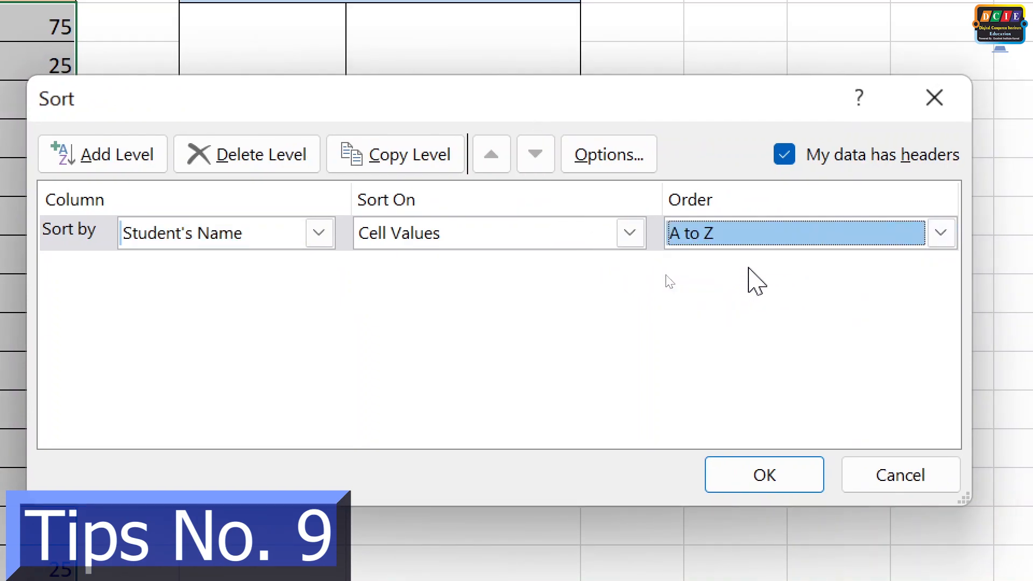
pyautogui.press('Down')
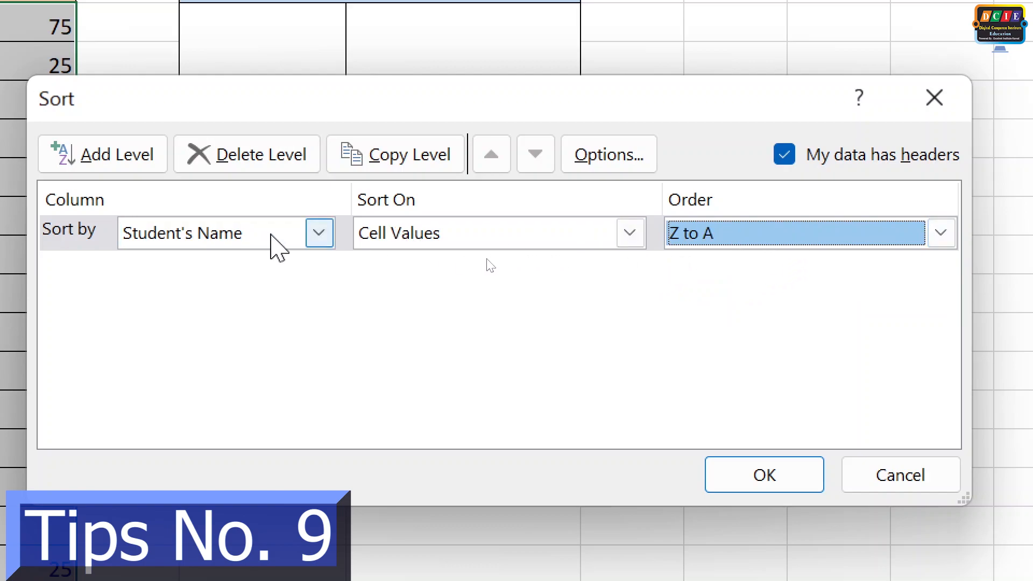
pyautogui.click(748, 243)
pyautogui.click(714, 270)
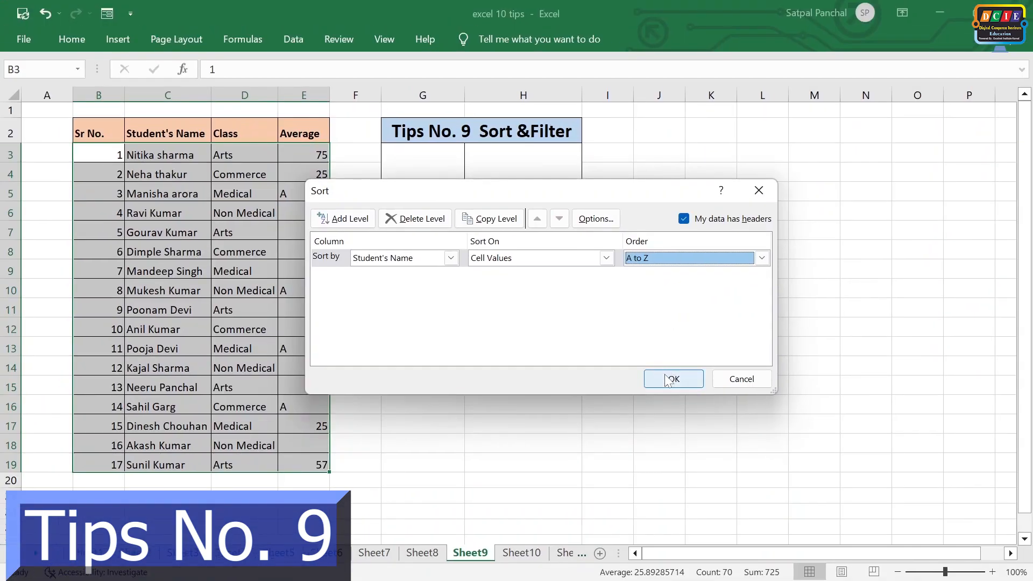
pyautogui.click(763, 474)
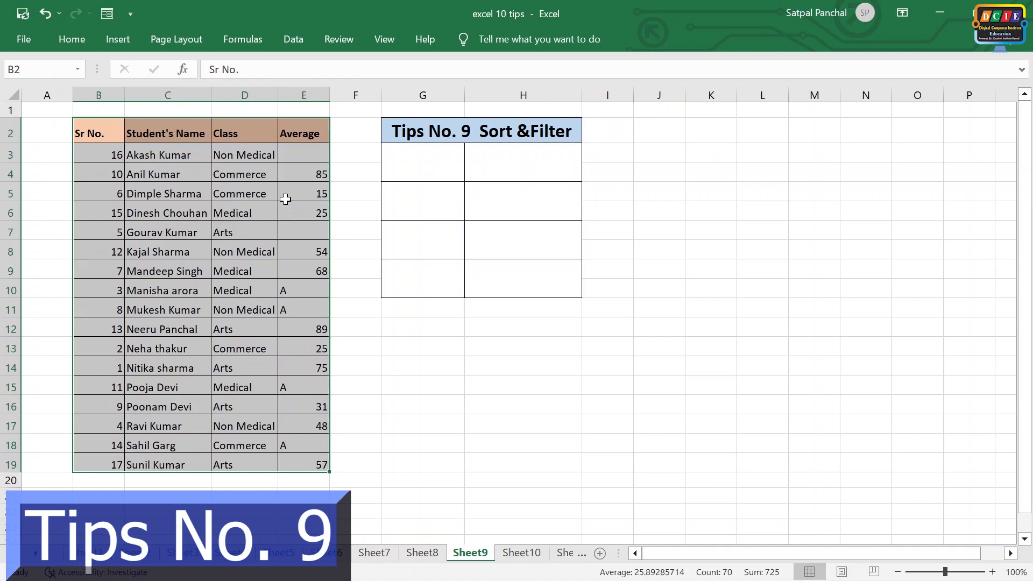
# - Undo the stray "Z" entered in header cell B2 and the sort by Student's Name
pyautogui.write('Z')
pyautogui.click(386, 325)
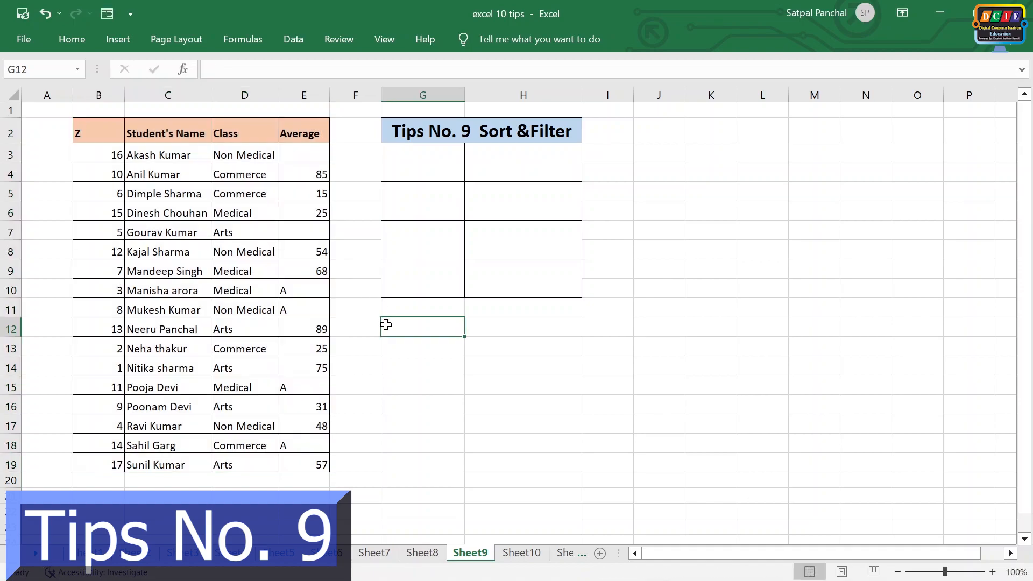
pyautogui.hotkey('ctrl', 'z')
pyautogui.hotkey('ctrl', 'z')
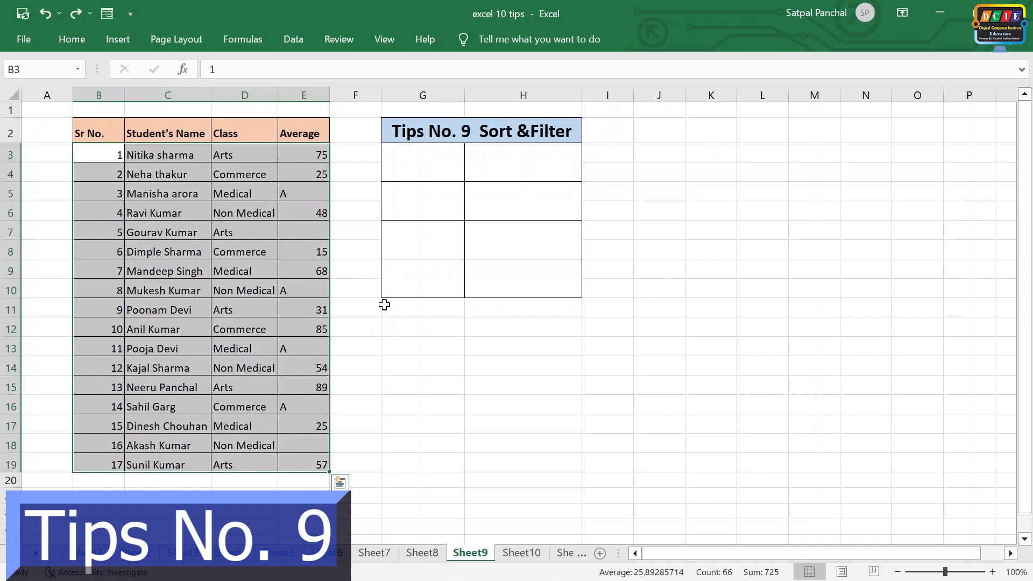
# - Apply a custom sort to the student table by the Class column, and undo that sort
pyautogui.click(99, 42)
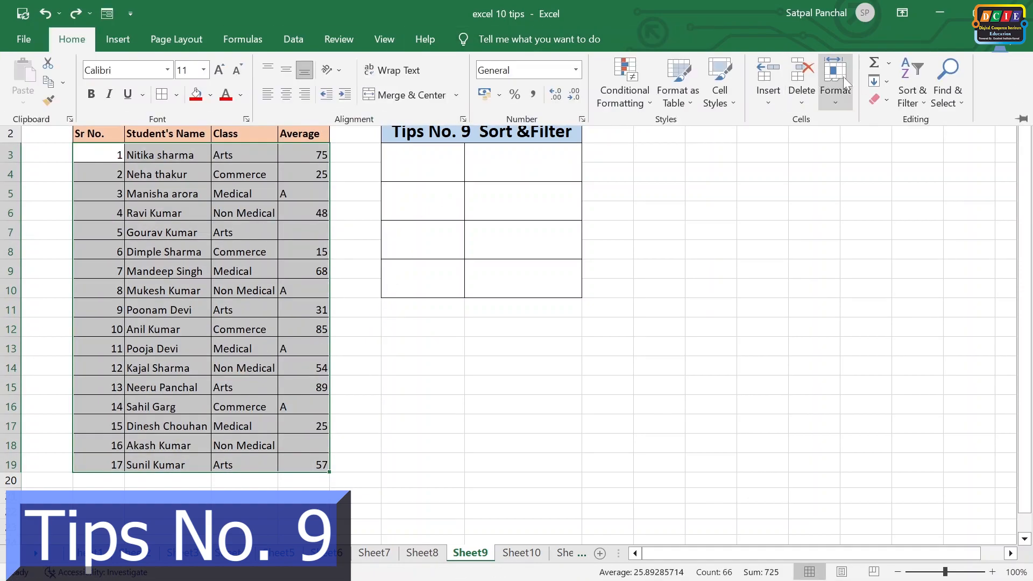
pyautogui.click(913, 92)
pyautogui.click(923, 164)
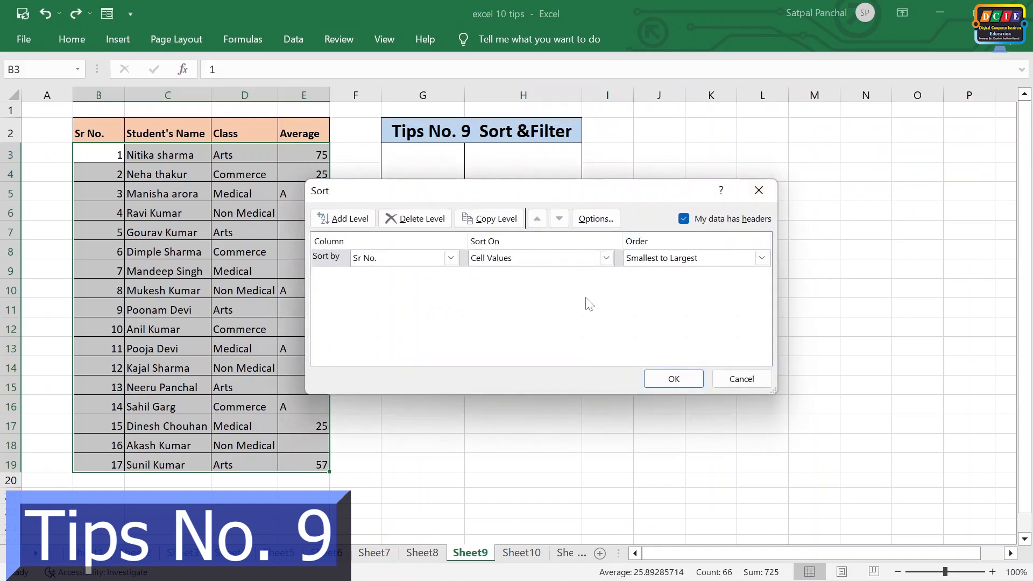
pyautogui.click(451, 258)
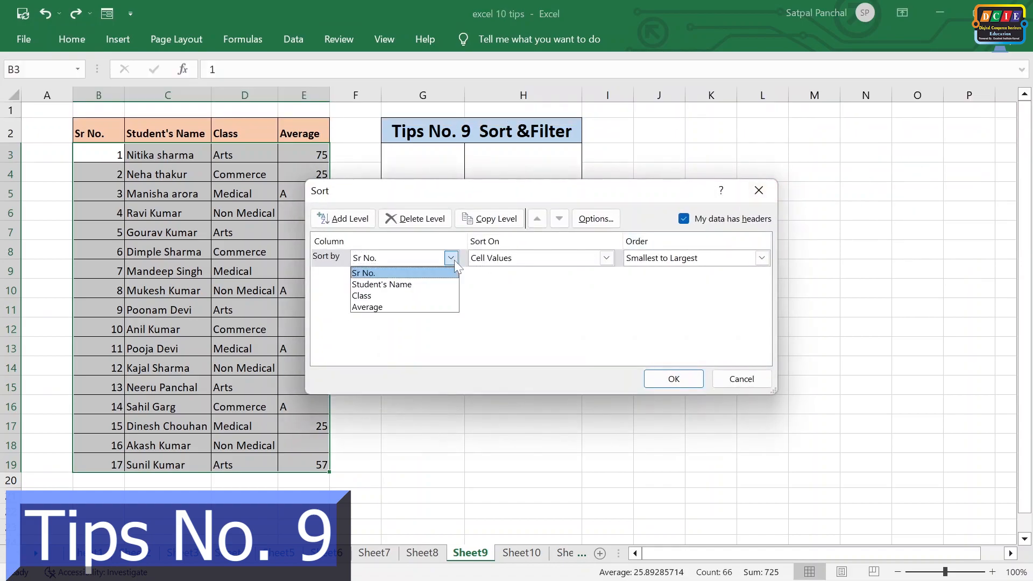
pyautogui.click(399, 294)
pyautogui.click(672, 379)
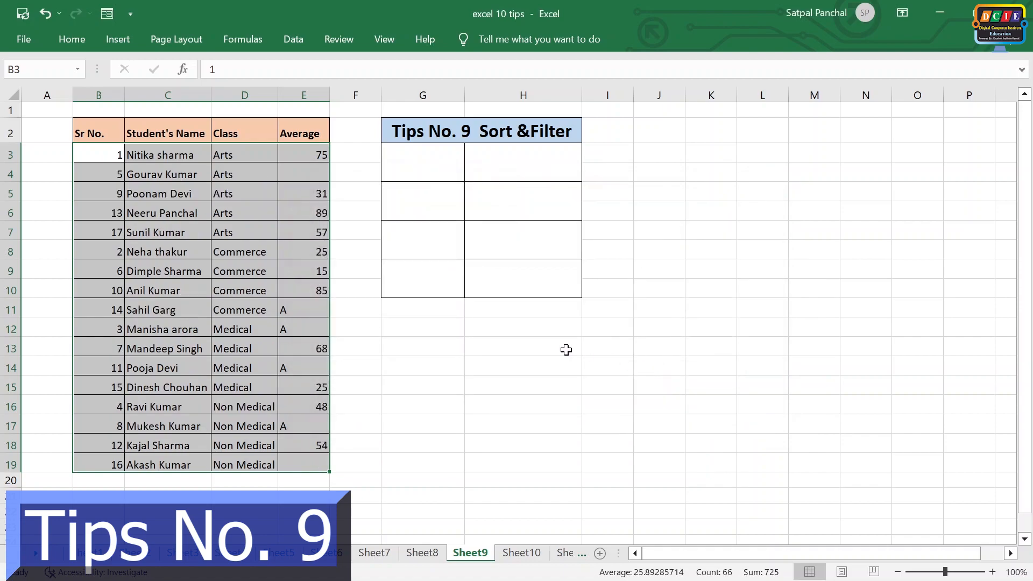
pyautogui.click(532, 346)
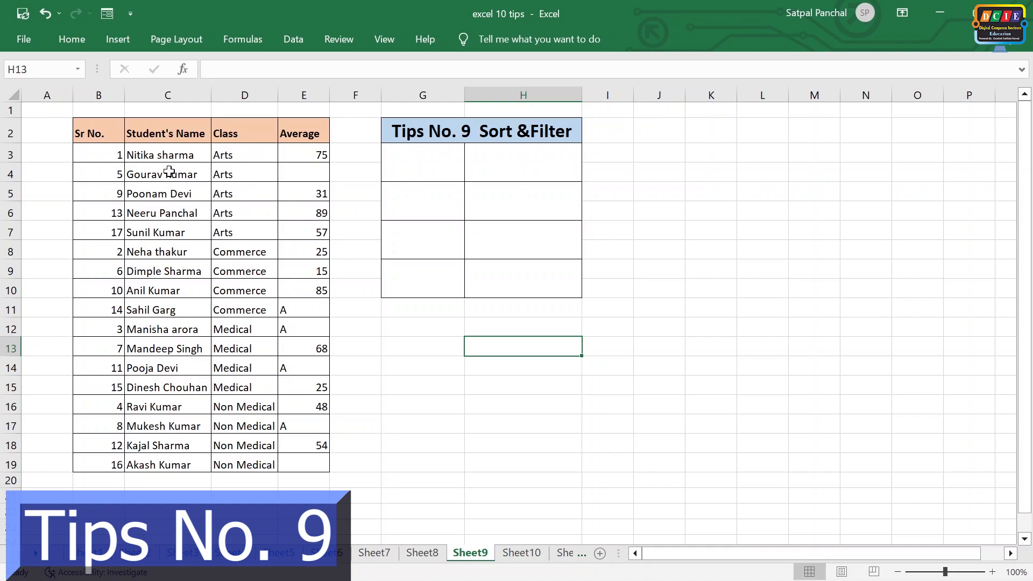
pyautogui.hotkey('ctrl', 'z')
pyautogui.click(230, 193)
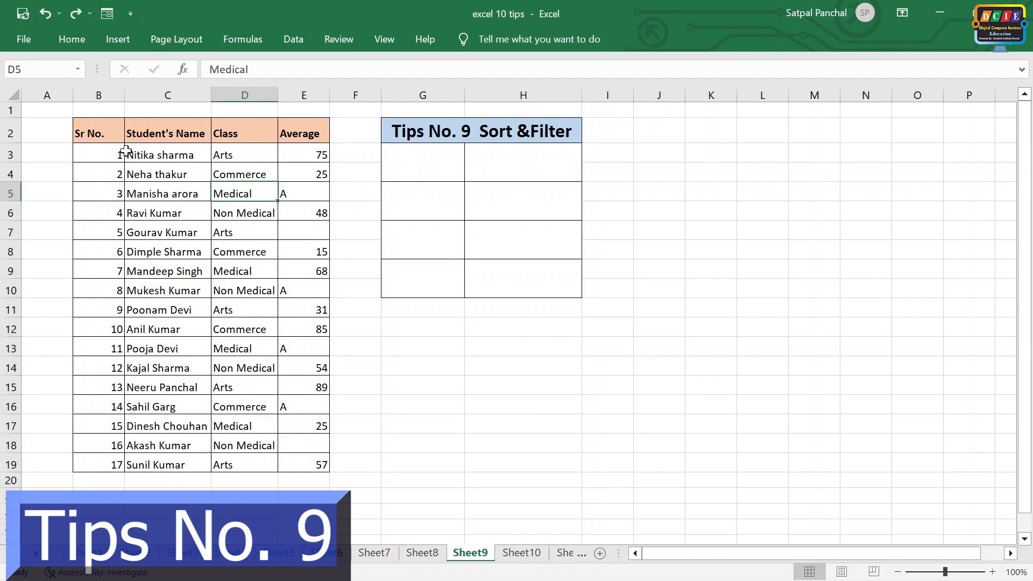
# - Turn on filters for the header row of the student table B2:E19
pyautogui.moveTo(99, 131); pyautogui.dragTo(318, 465)
pyautogui.click(84, 40)
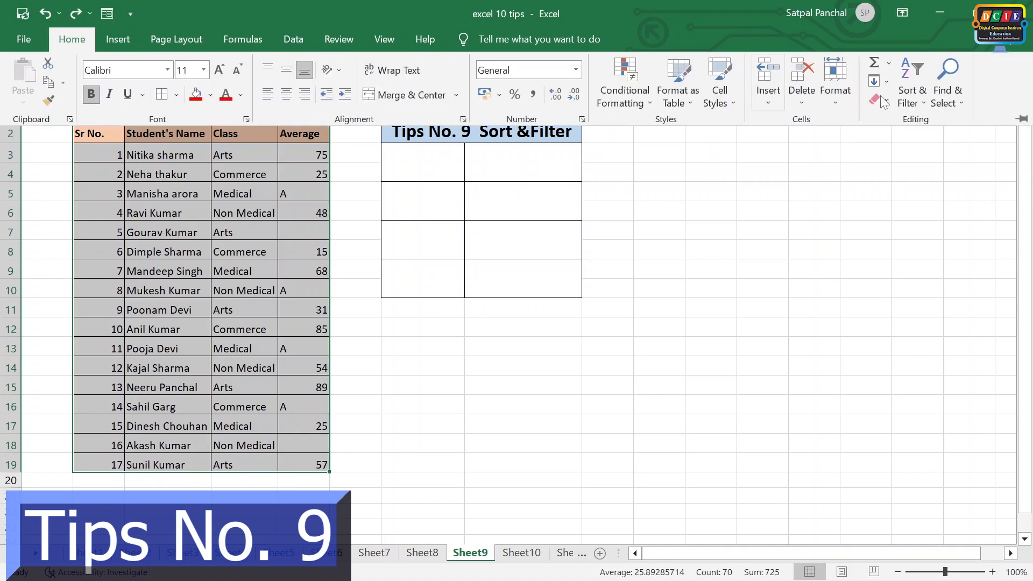
pyautogui.click(915, 101)
pyautogui.click(937, 179)
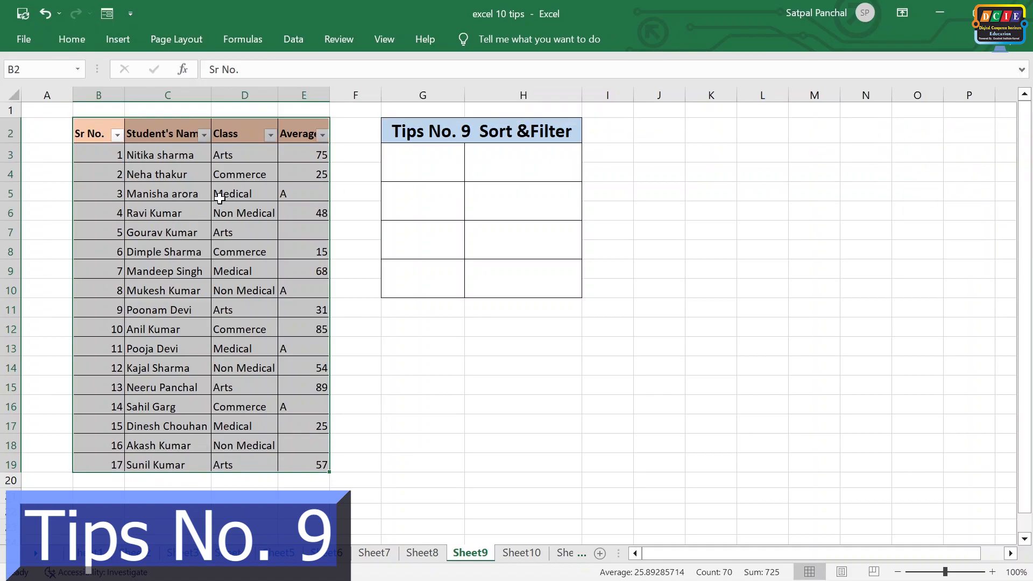
pyautogui.click(202, 188)
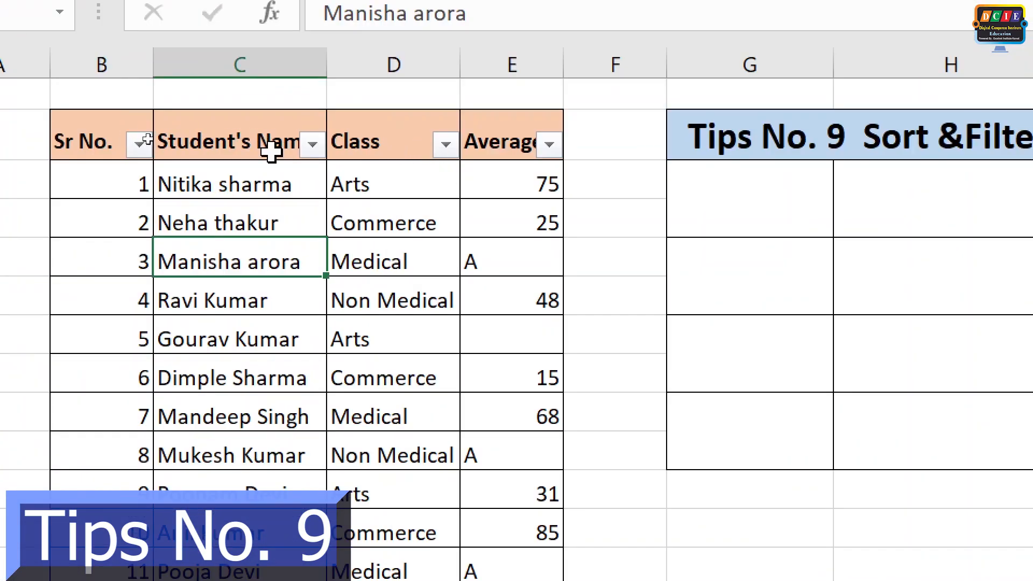
# - Examine the sort and filter options and the value list of the Sr No. column, and close them
pyautogui.click(174, 146)
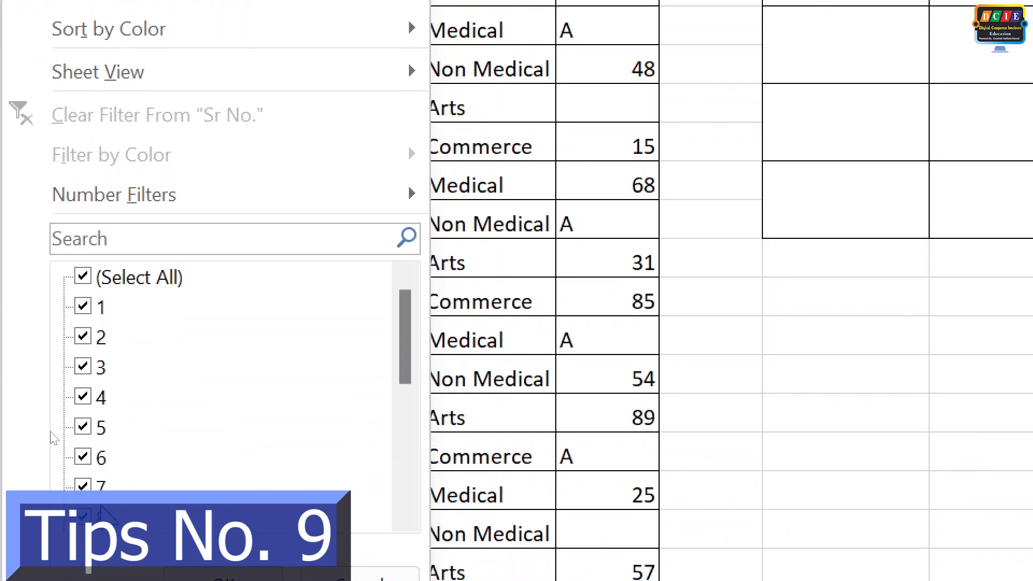
pyautogui.moveTo(406, 339); pyautogui.dragTo(381, 473)
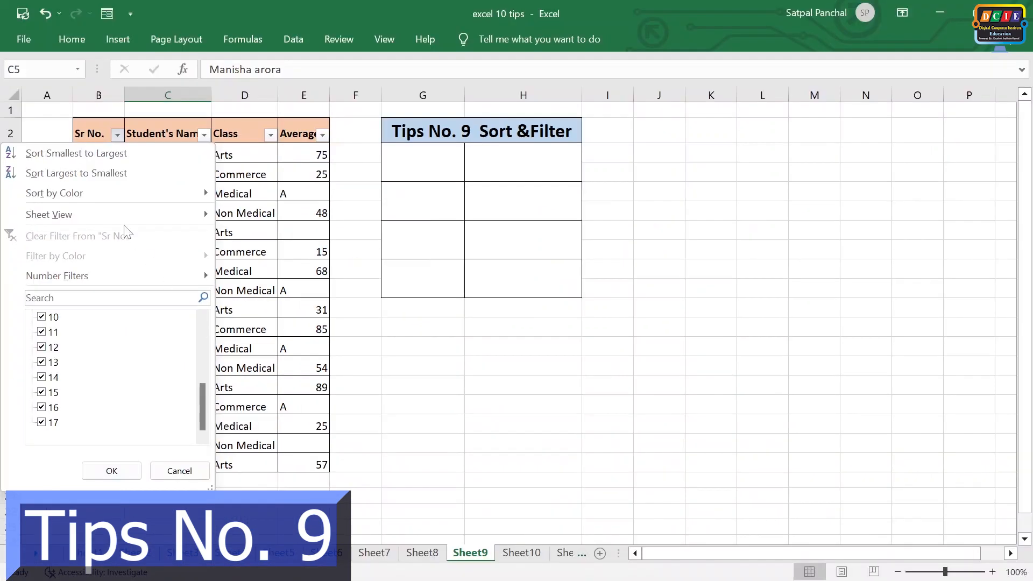
pyautogui.click(197, 142)
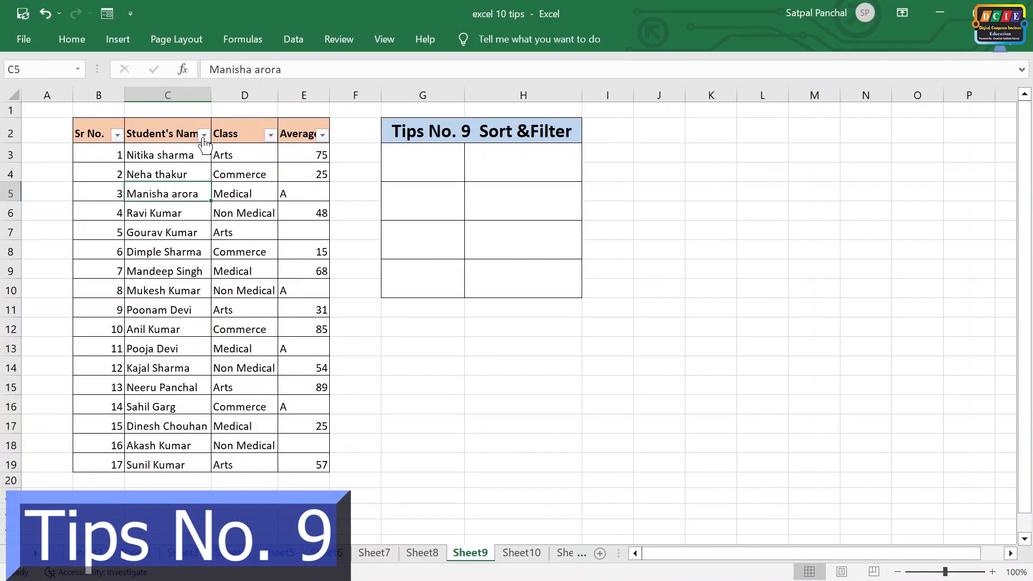
# - Filter the Student's Name column to only the students with Sr No. 7, 15 and 16, and clear that filter
pyautogui.click(204, 135)
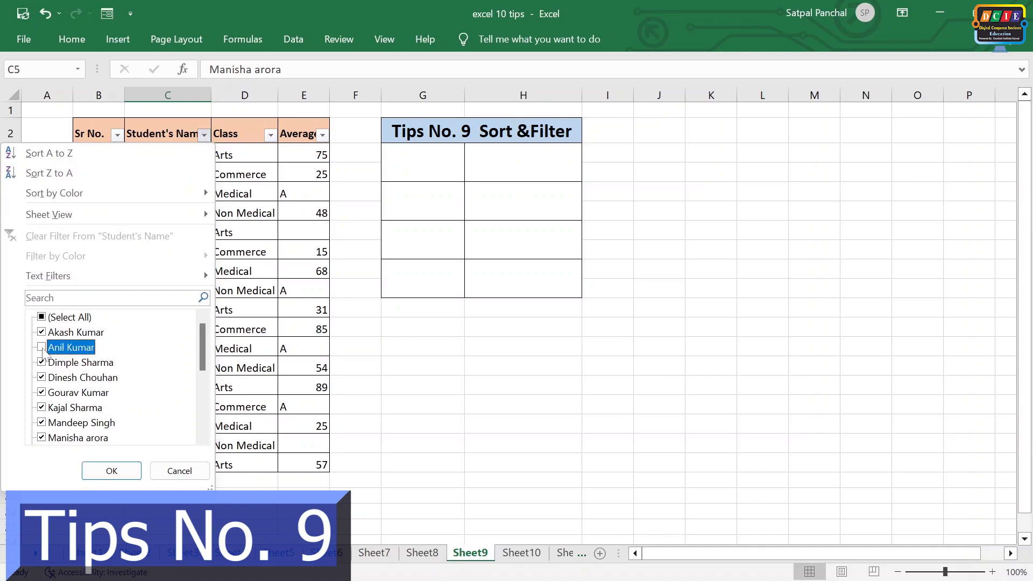
pyautogui.click(42, 317)
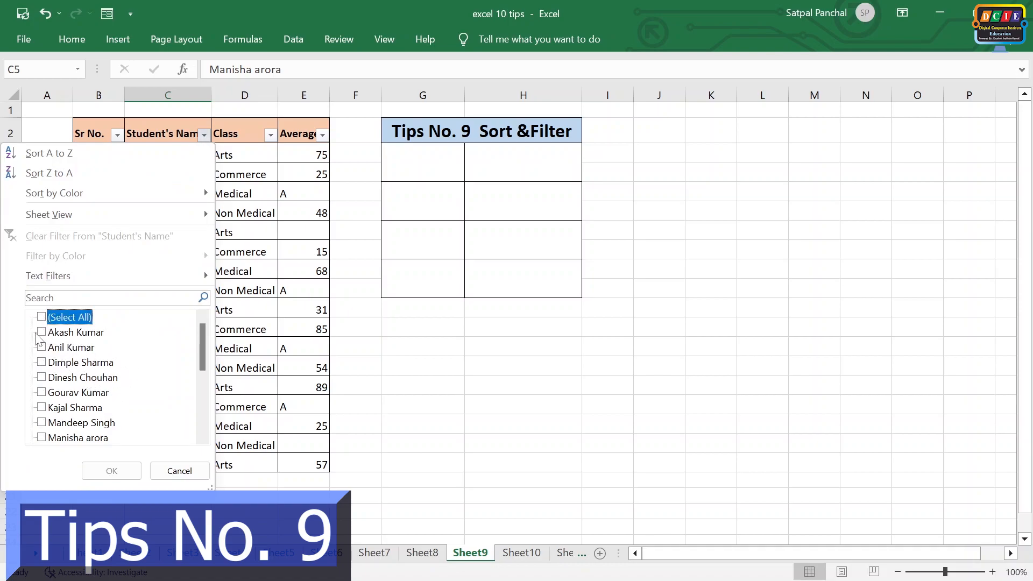
pyautogui.click(41, 333)
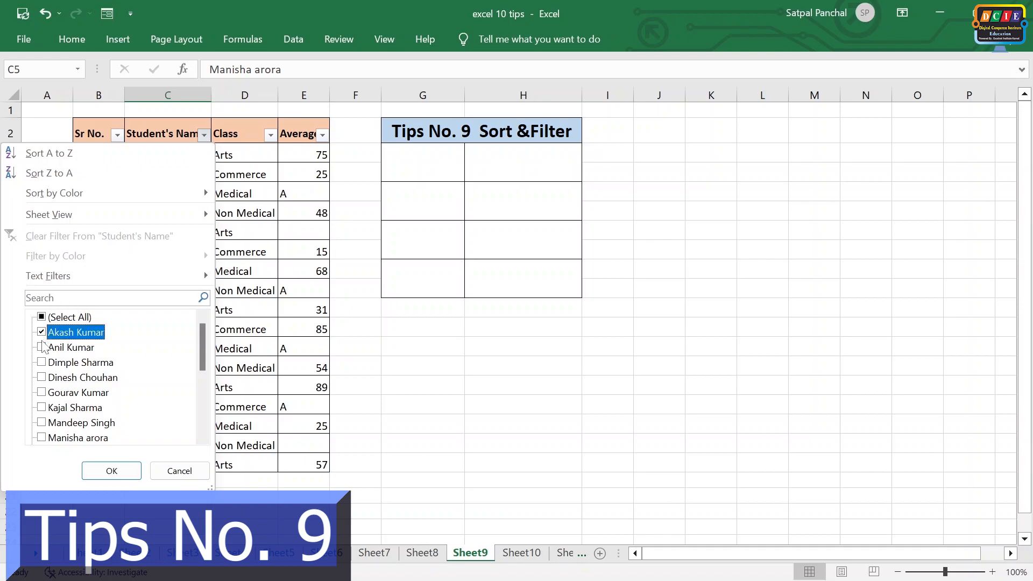
pyautogui.click(42, 378)
pyautogui.click(42, 423)
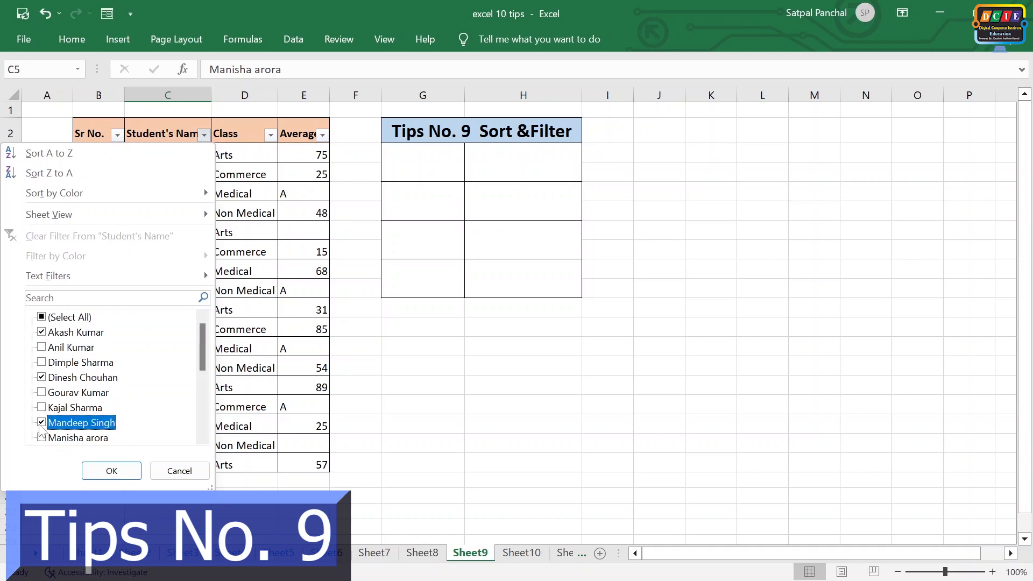
pyautogui.click(112, 471)
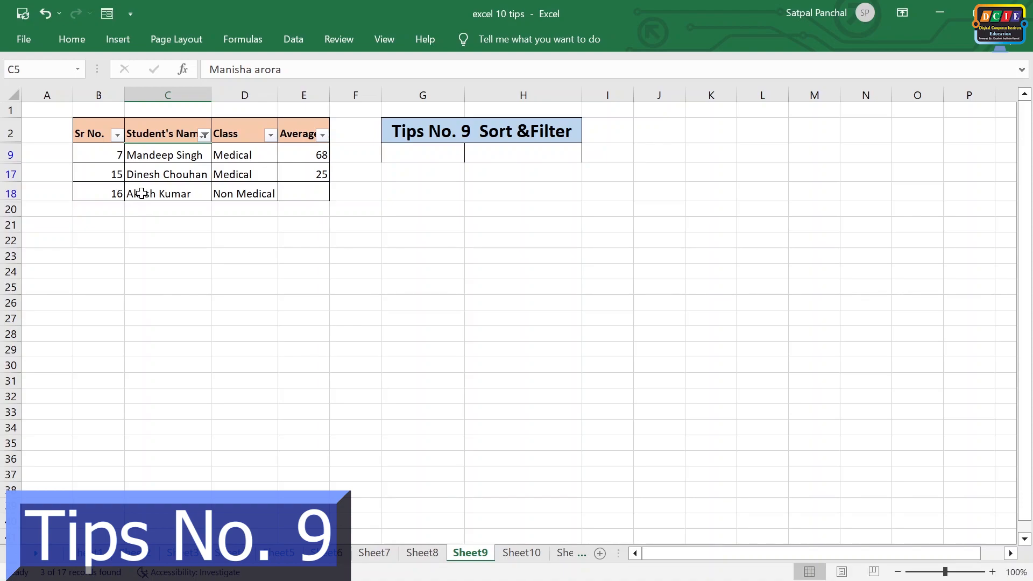
pyautogui.click(204, 135)
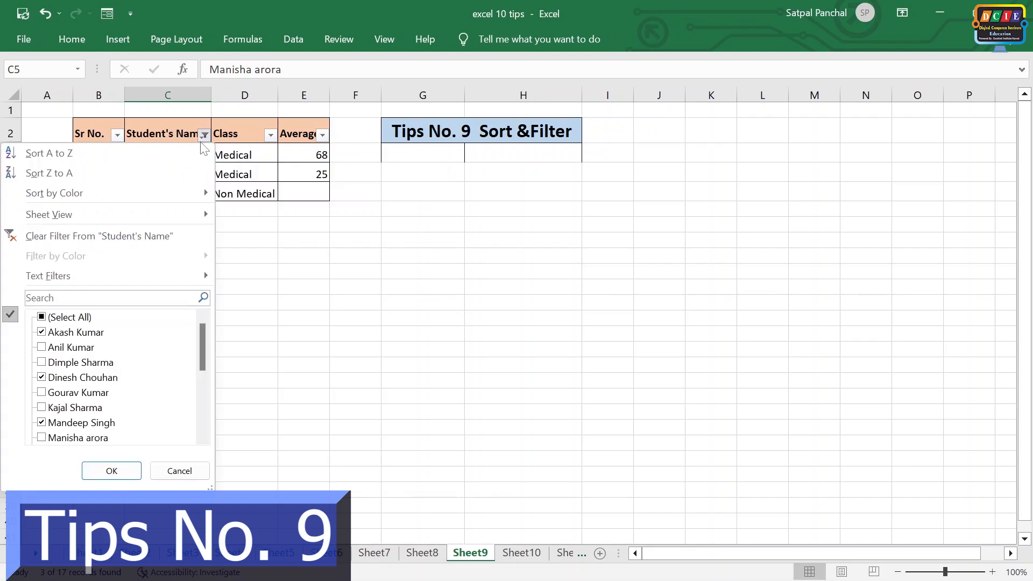
pyautogui.click(108, 232)
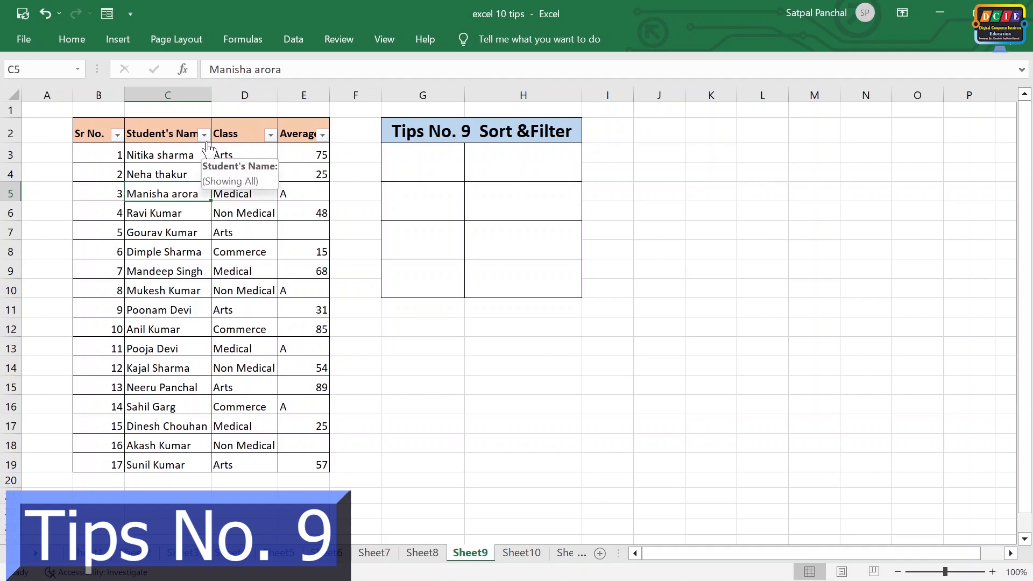
# - Filter the Class column to show only Arts, and undo that filter
pyautogui.click(271, 136)
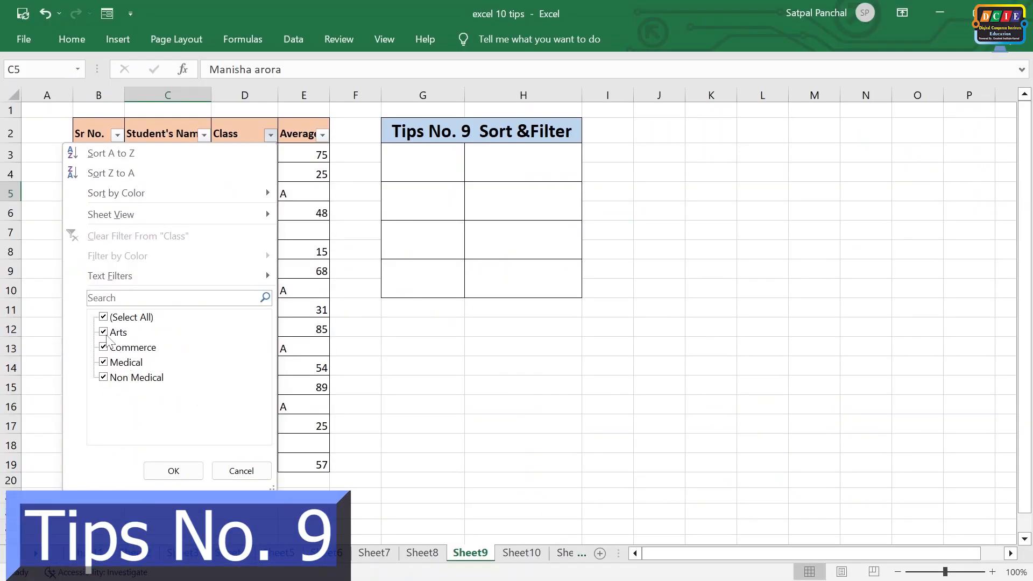
pyautogui.click(108, 347)
pyautogui.click(108, 363)
pyautogui.click(108, 377)
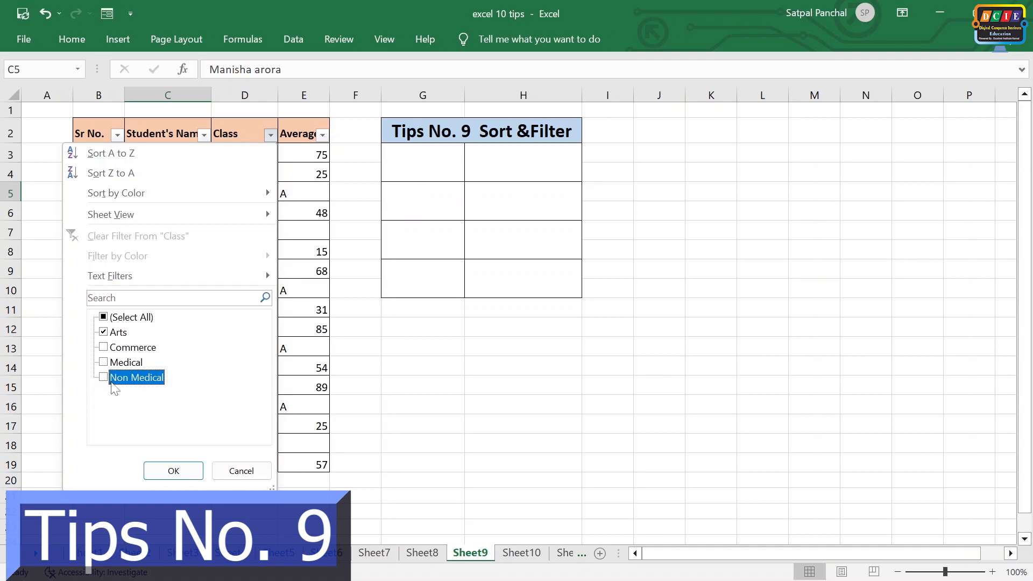
pyautogui.click(173, 471)
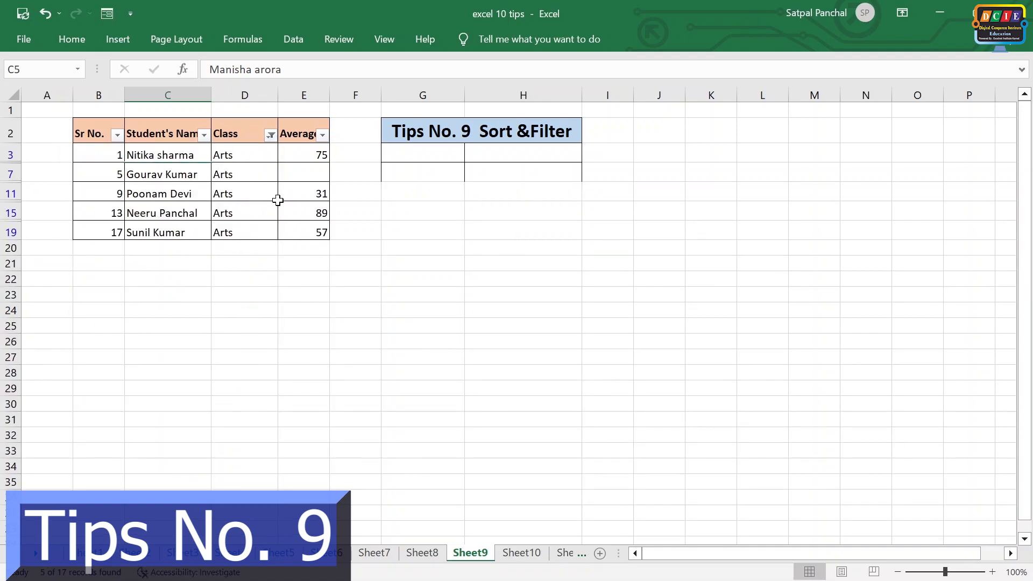
pyautogui.hotkey('ctrl', 'z')
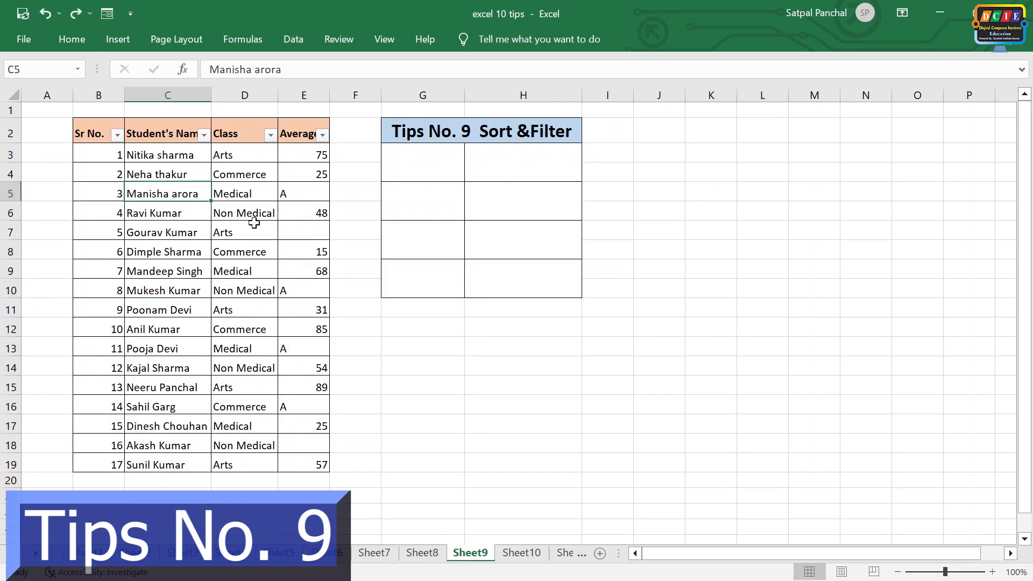
pyautogui.click(271, 136)
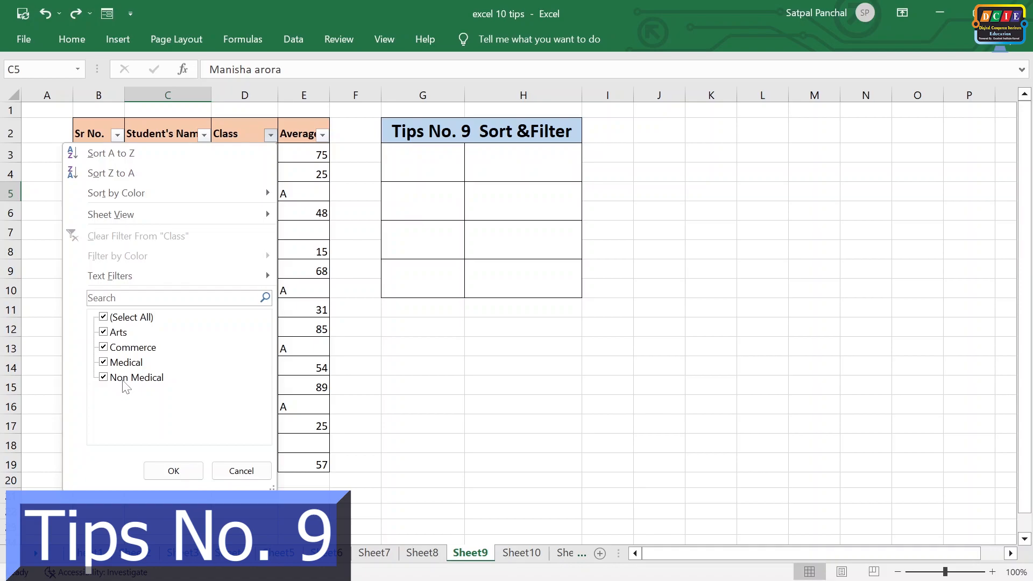
pyautogui.click(241, 471)
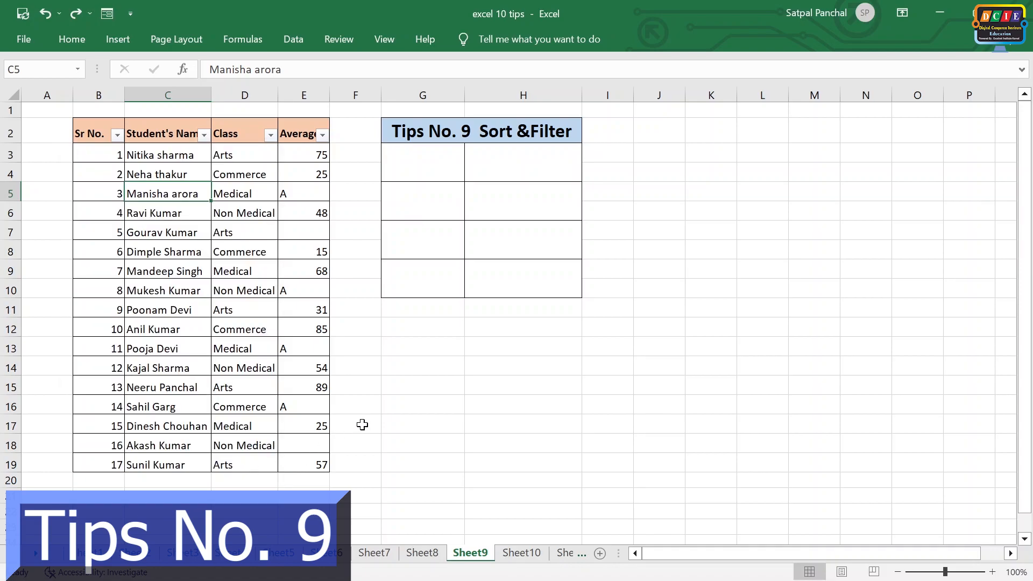
pyautogui.click(357, 423)
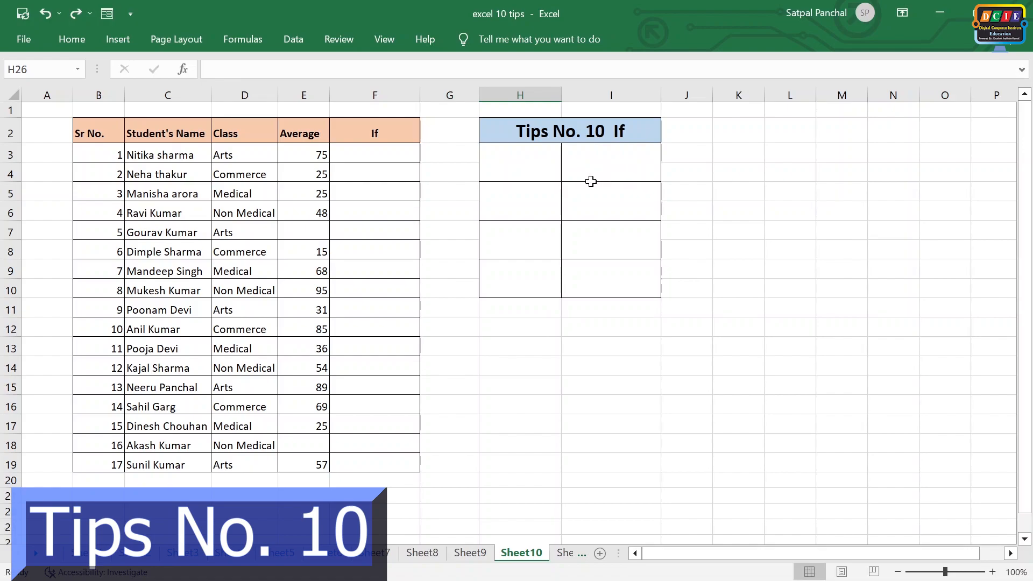
# - On Sheet10, start an IF formula in cell F3 with the logical test E3=>40
pyautogui.click(404, 151)
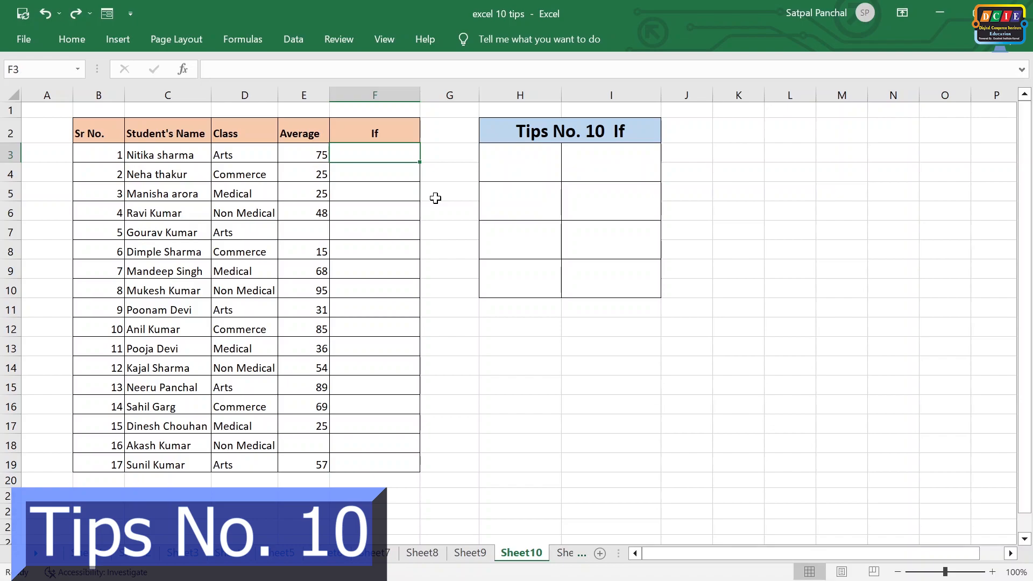
pyautogui.write('=f')
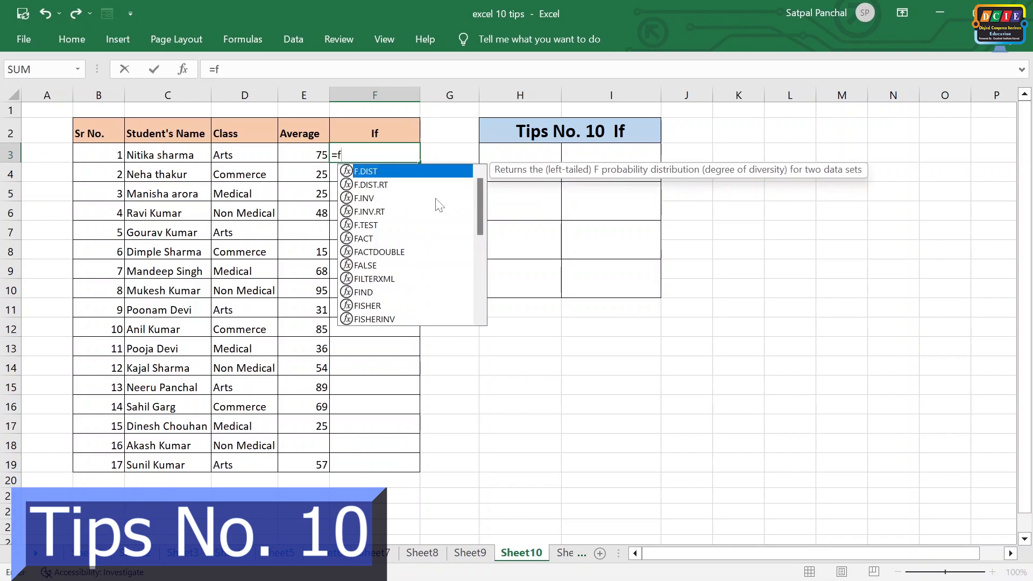
pyautogui.press('BackSpace')
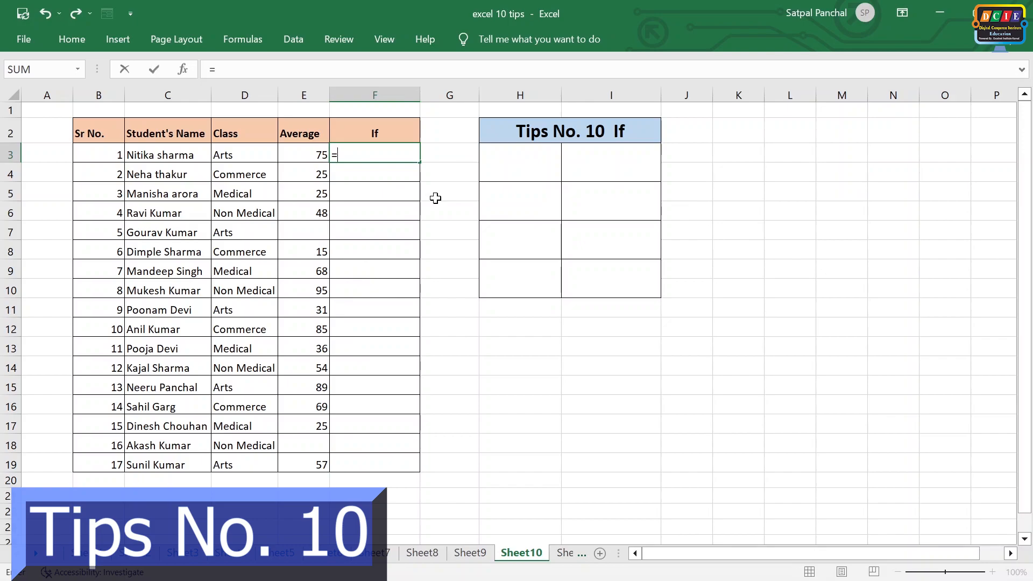
pyautogui.write('if(')
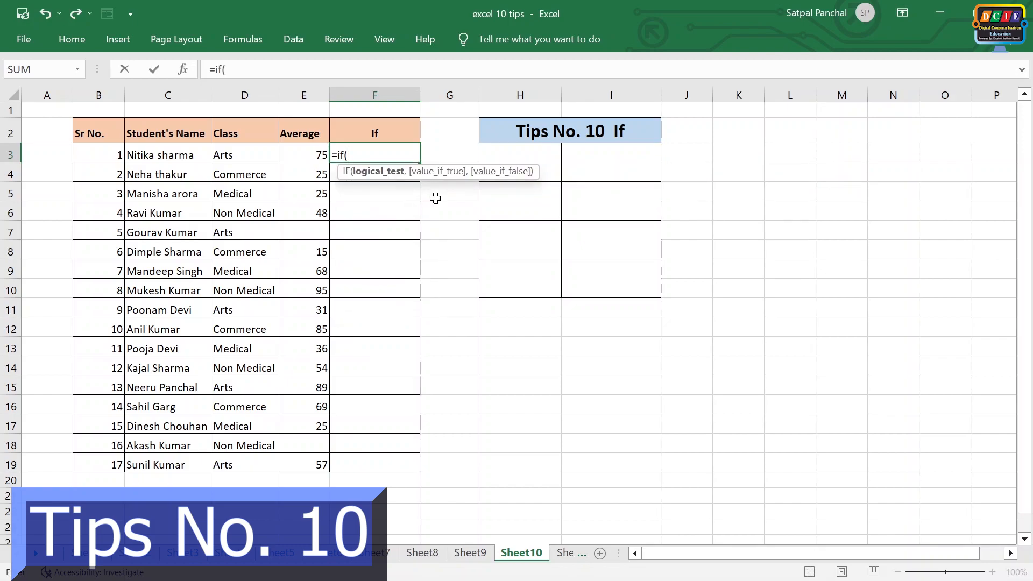
pyautogui.click(319, 154)
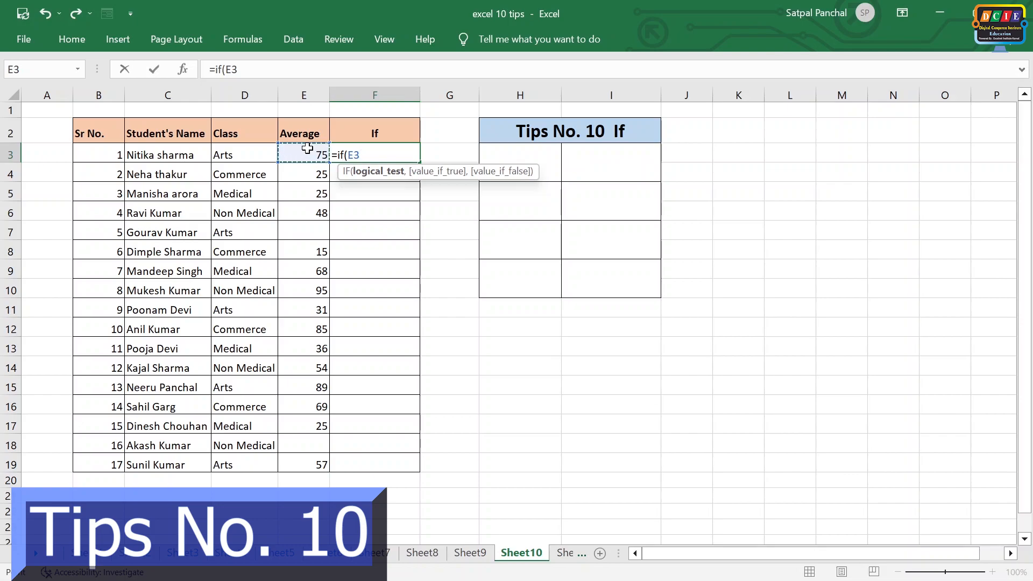
pyautogui.write(',')
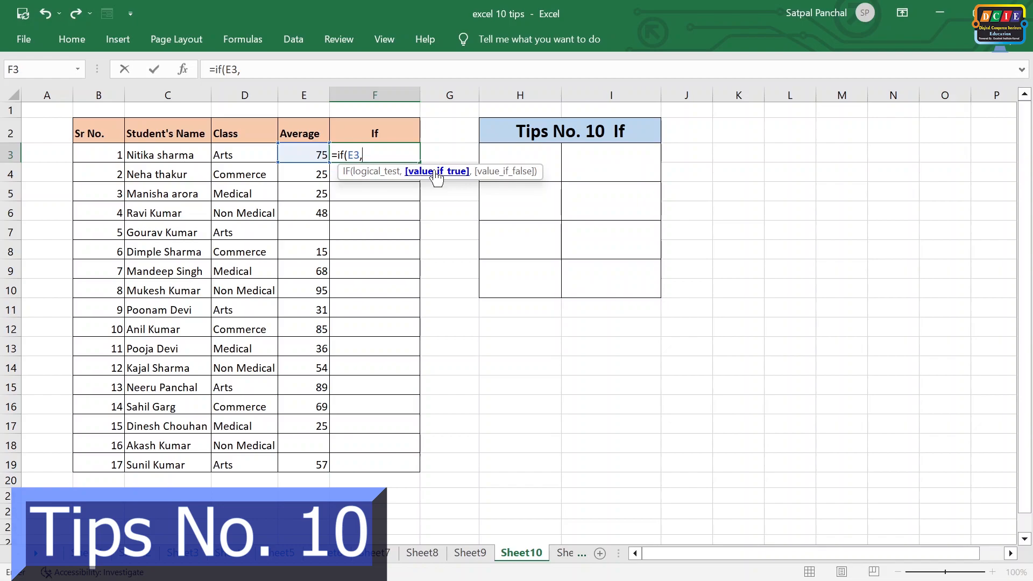
pyautogui.press('BackSpace')
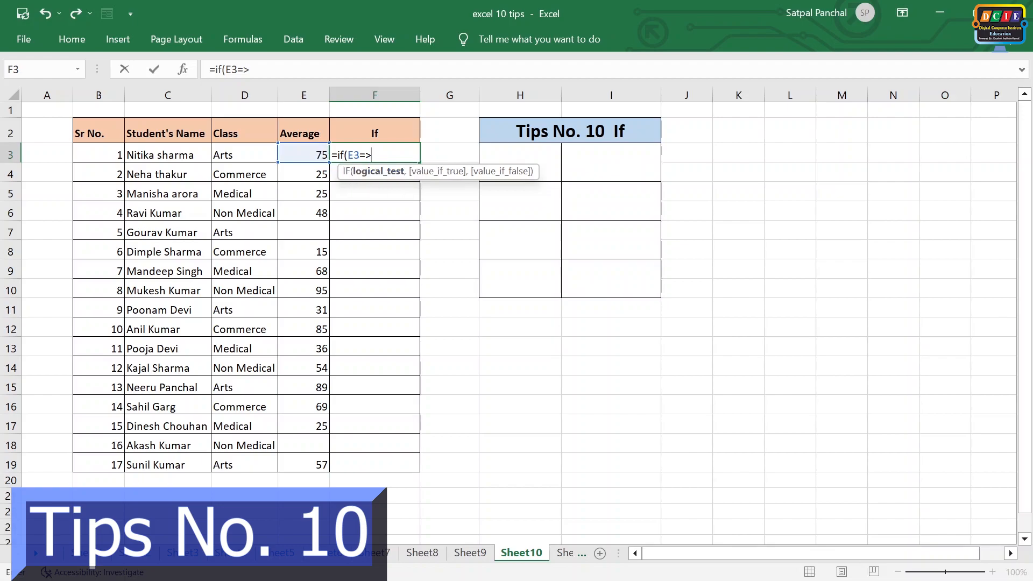
pyautogui.write('40,')
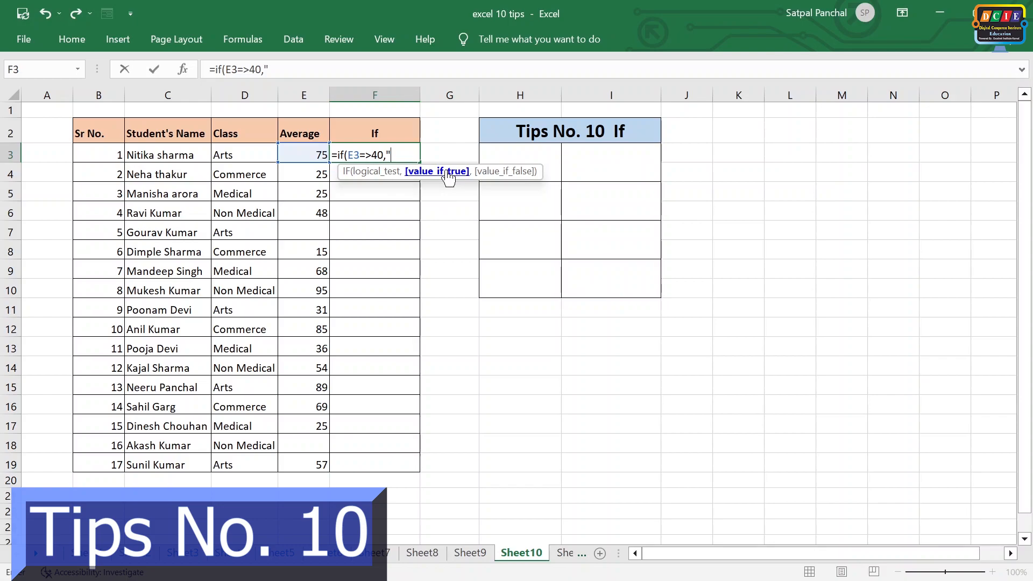
# - Give the IF formula in F3 the text "good" as its value if true
pyautogui.write('pa')
pyautogui.press('BackSpace')
pyautogui.press('BackSpace')
pyautogui.press('BackSpace')
pyautogui.press('BackSpace')
pyautogui.write('good",')
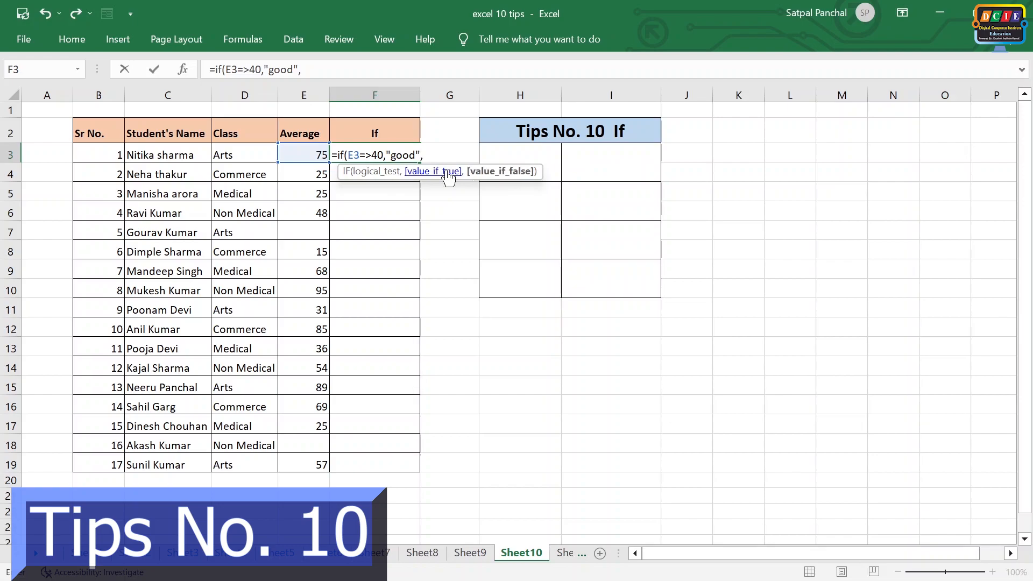
# - Nest IF(E3<40,"Re-Exam") as the value if false, and enter the formula with the proposed correction to E3>=40
pyautogui.write('if')
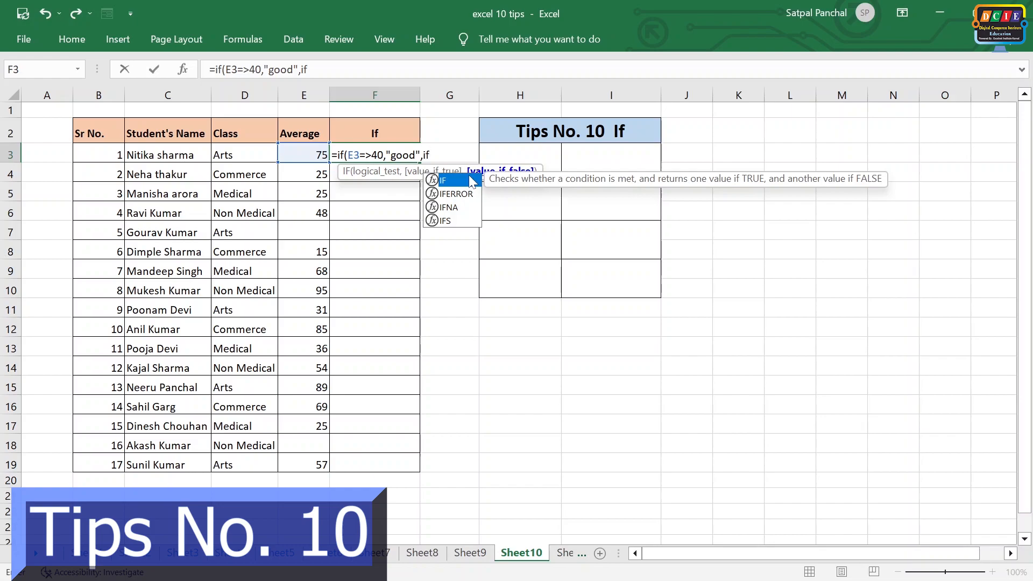
pyautogui.write('(')
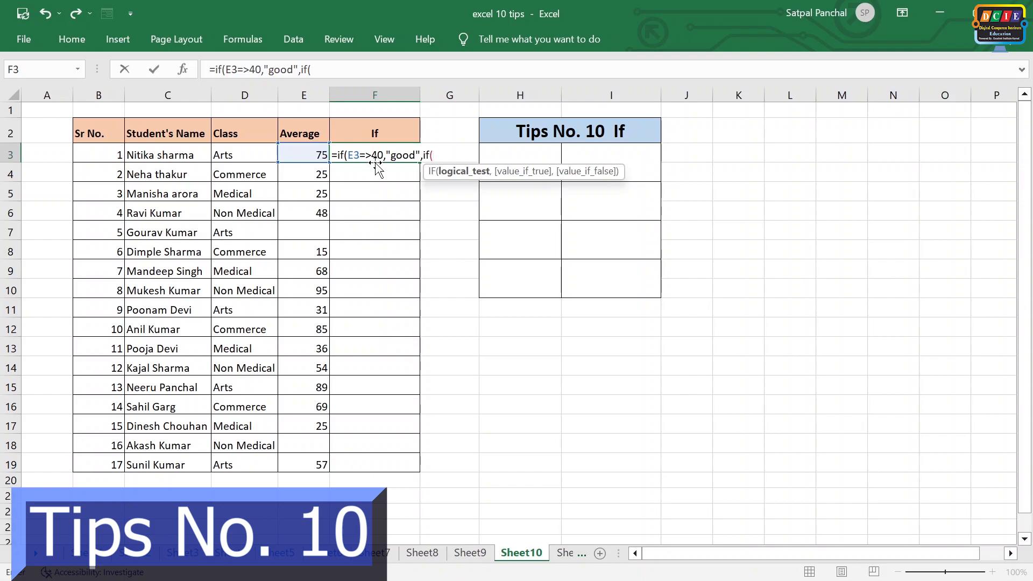
pyautogui.click(318, 155)
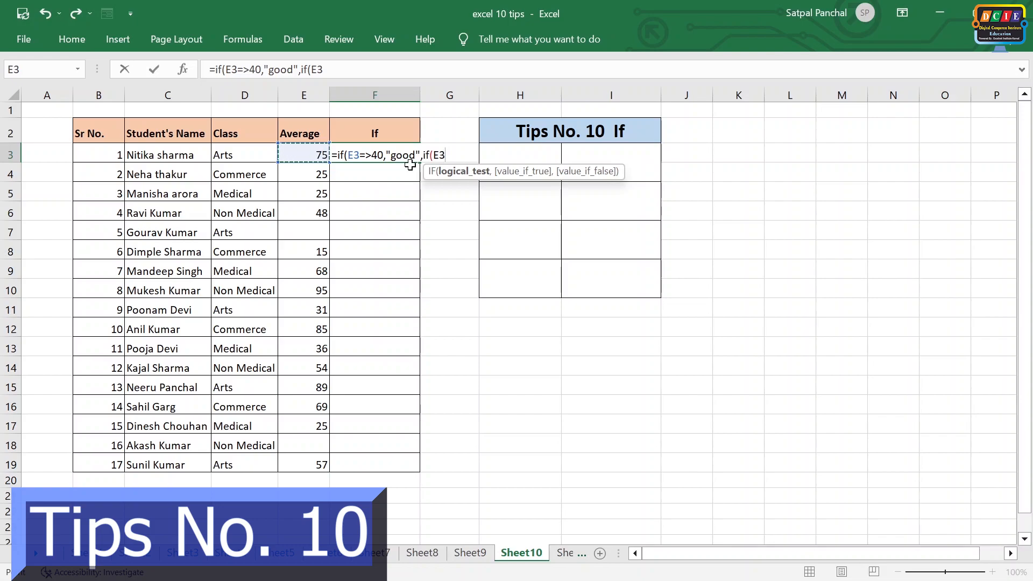
pyautogui.write('<40,"')
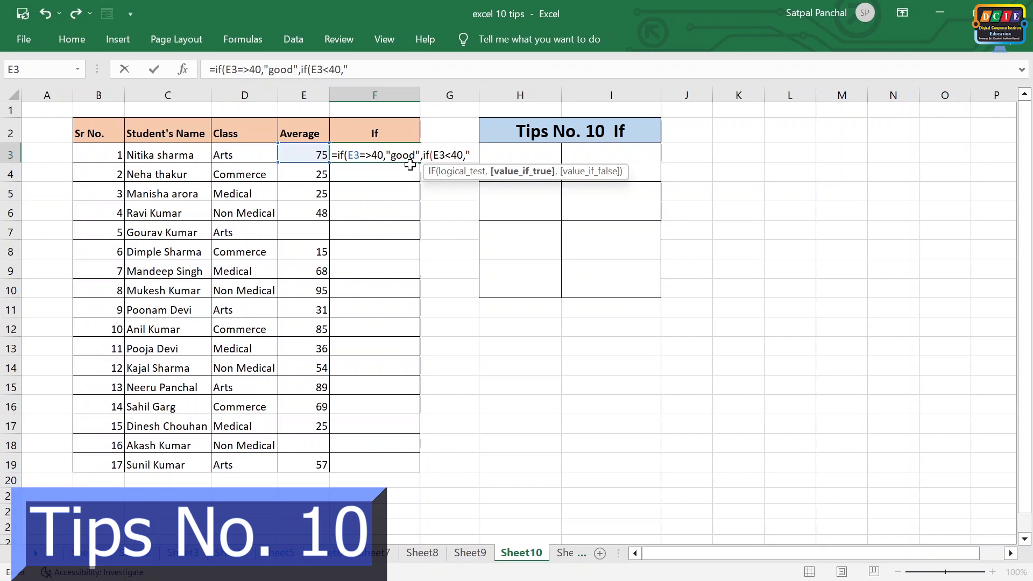
pyautogui.write('Re-Exam"')
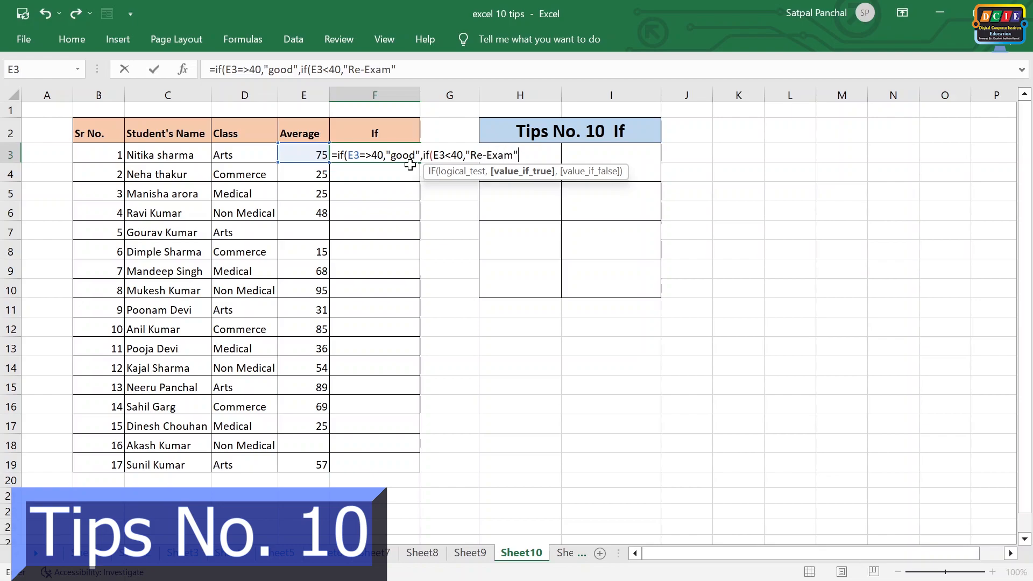
pyautogui.write('))')
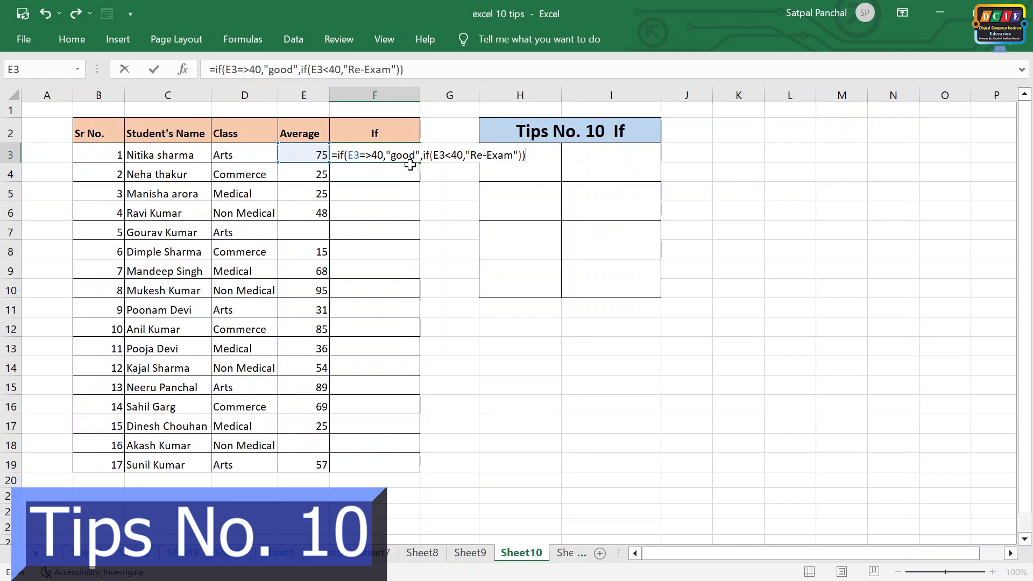
pyautogui.press('Return')
pyautogui.press('Return')
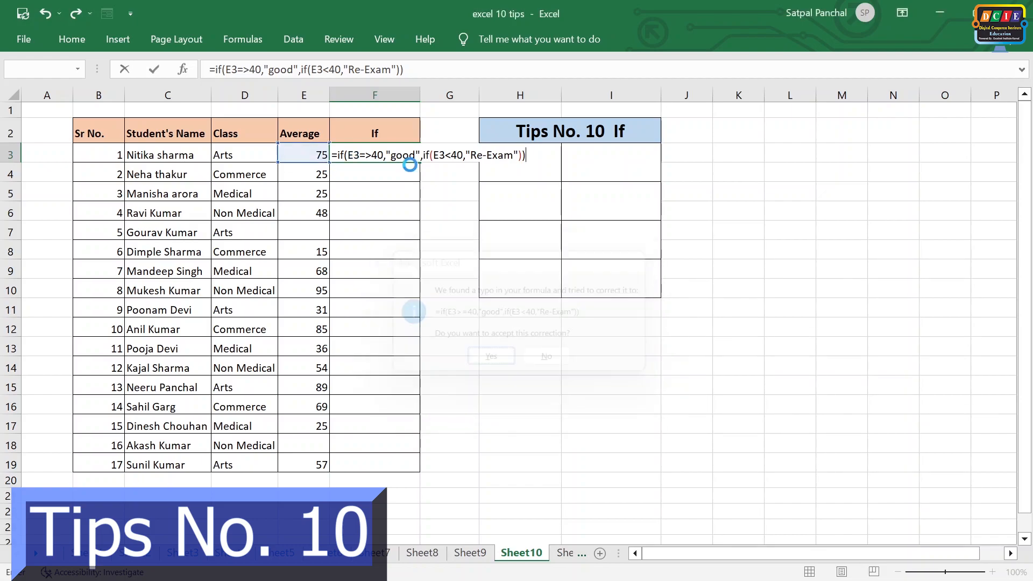
# - Fill the IF formula from F3 down the If column to F19
pyautogui.click(379, 155)
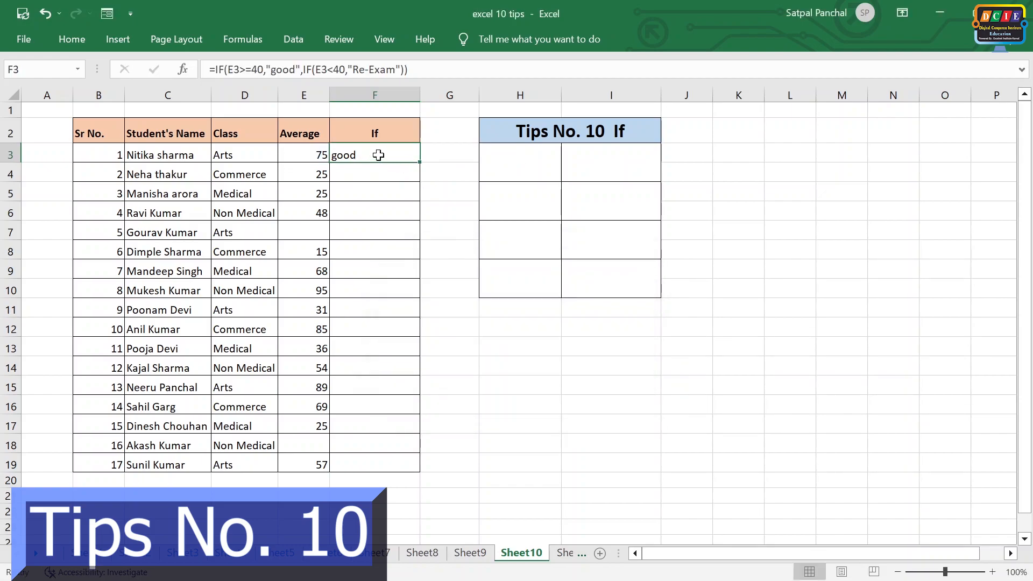
pyautogui.moveTo(420, 164); pyautogui.dragTo(422, 470)
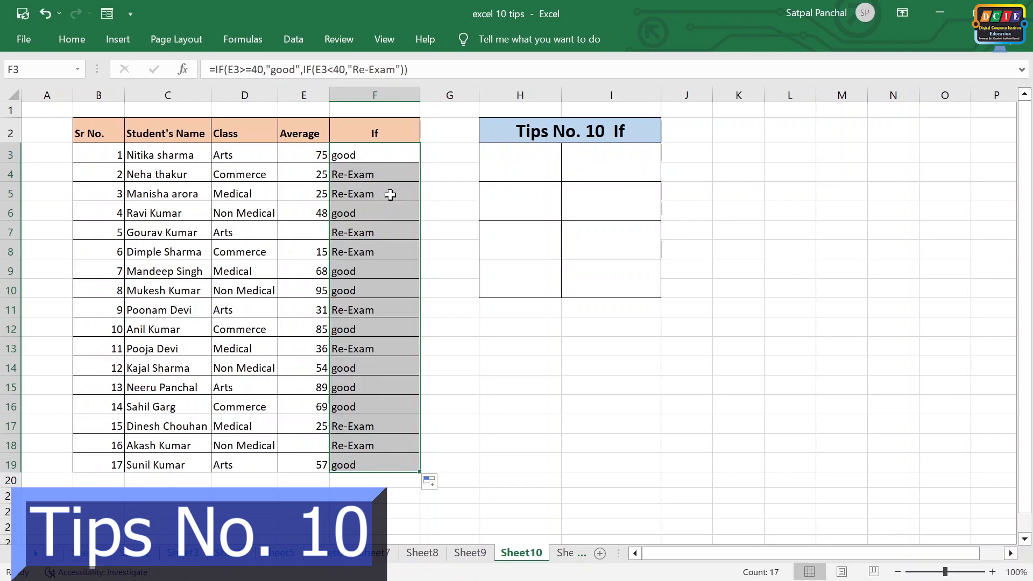
pyautogui.click(428, 194)
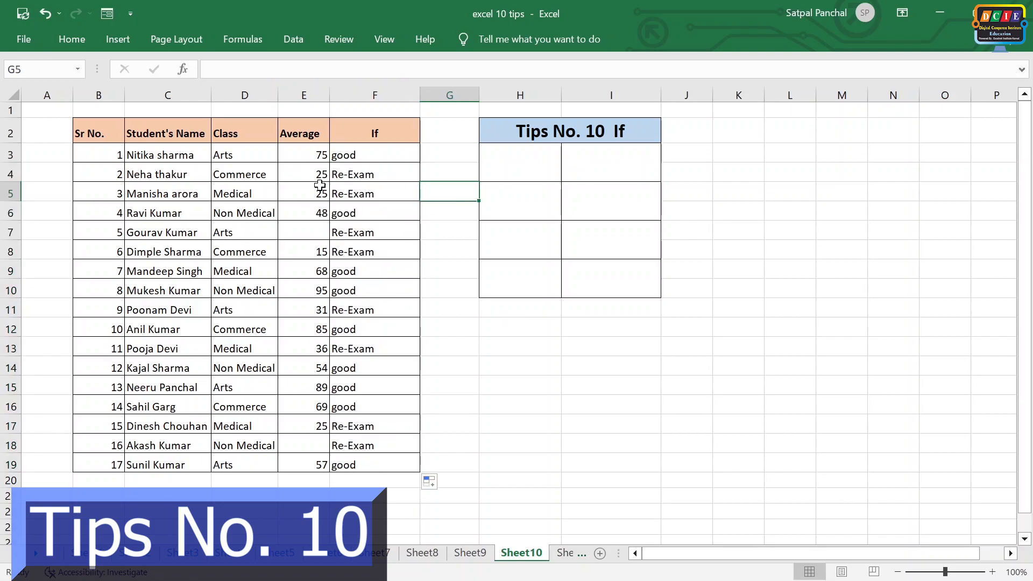
pyautogui.click(296, 236)
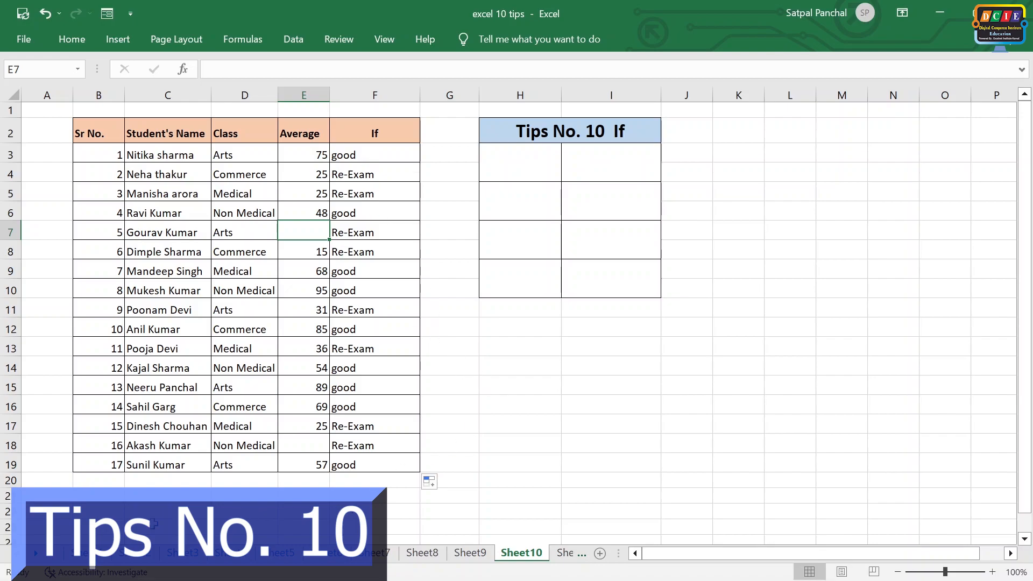
# - Review the tip worksheets one after another, from Sheet1 through Sheet10
pyautogui.click(85, 557)
pyautogui.click(134, 557)
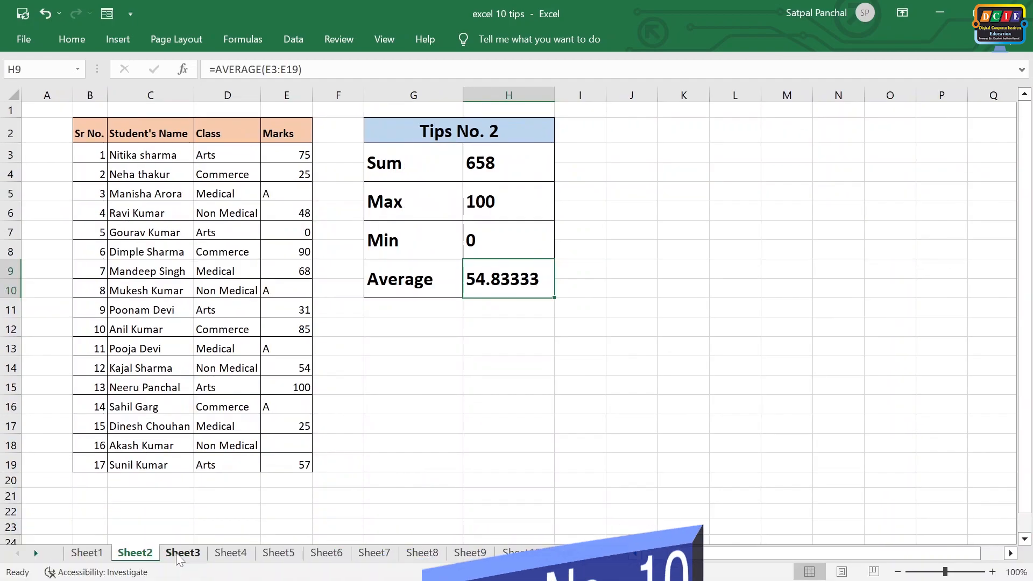
pyautogui.click(181, 559)
pyautogui.click(231, 557)
pyautogui.click(278, 557)
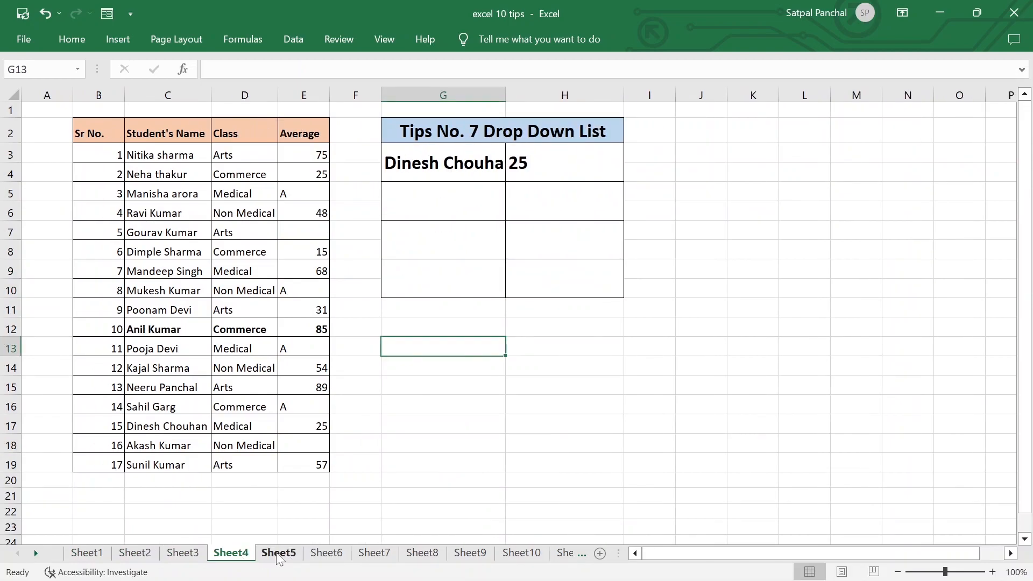
pyautogui.click(342, 558)
pyautogui.click(373, 557)
pyautogui.click(422, 557)
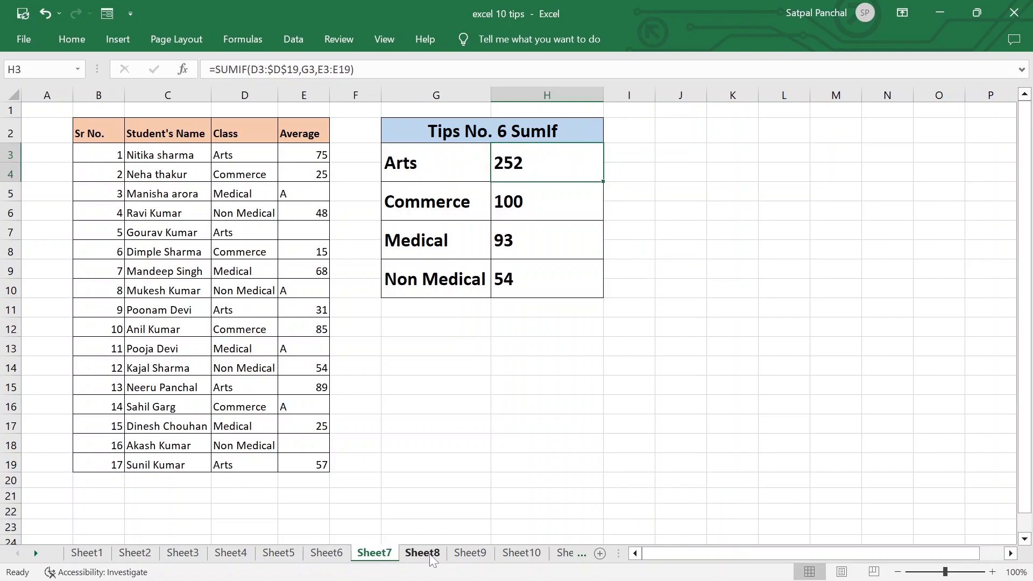
pyautogui.click(474, 557)
pyautogui.click(509, 557)
pyautogui.click(512, 557)
# - Go back through the tip worksheets in reverse order from Sheet9 to Sheet1, and select empty cell G14 there
pyautogui.click(464, 556)
pyautogui.click(422, 554)
pyautogui.click(375, 554)
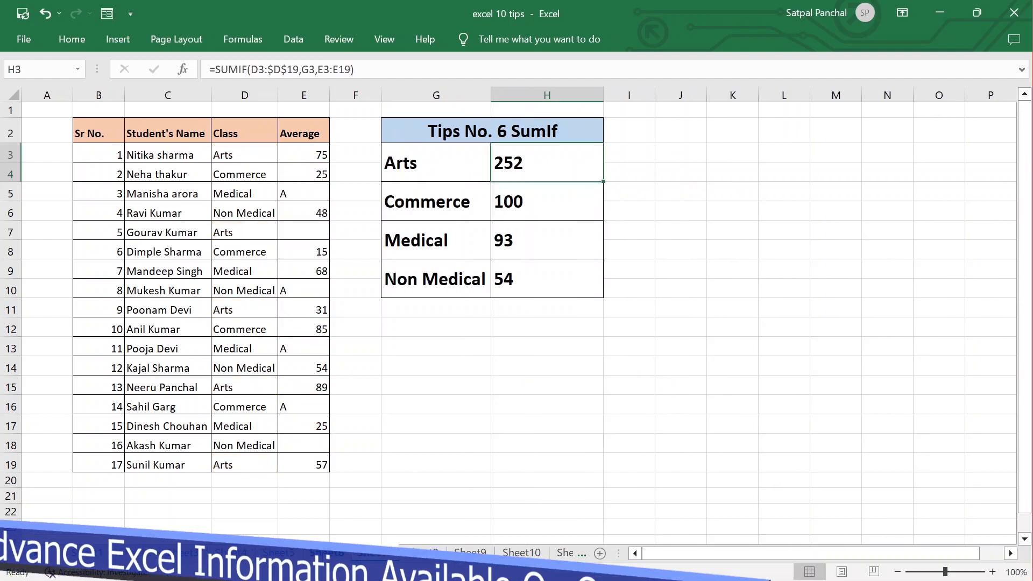
pyautogui.click(331, 556)
pyautogui.click(282, 555)
pyautogui.click(237, 555)
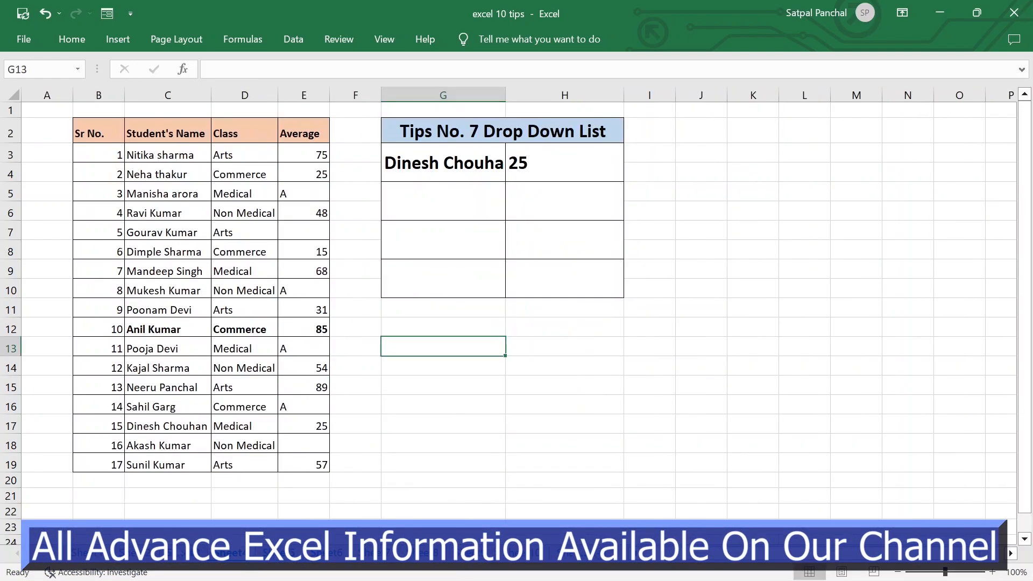
pyautogui.click(188, 555)
pyautogui.click(94, 561)
pyautogui.click(81, 556)
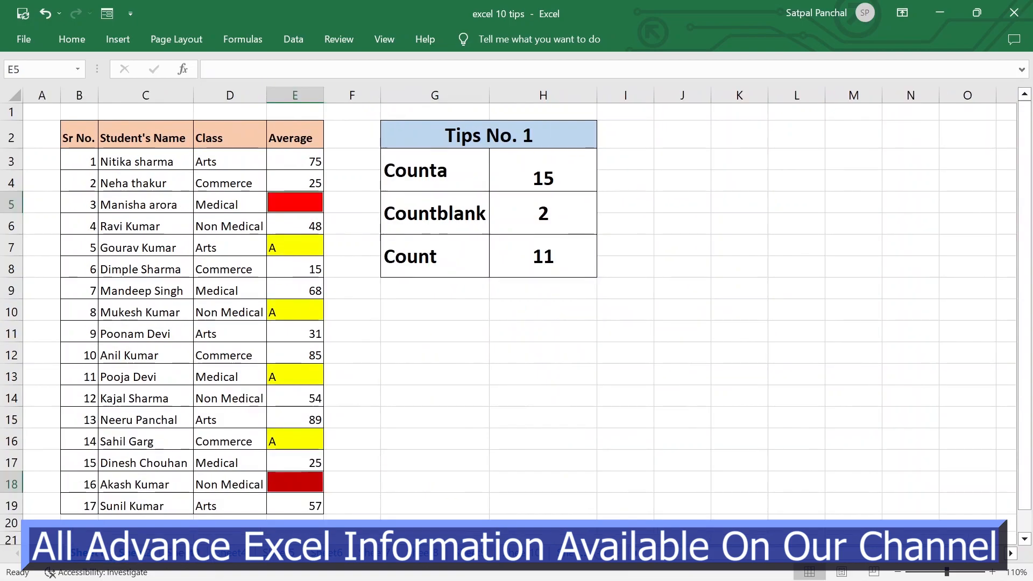
pyautogui.click(469, 391)
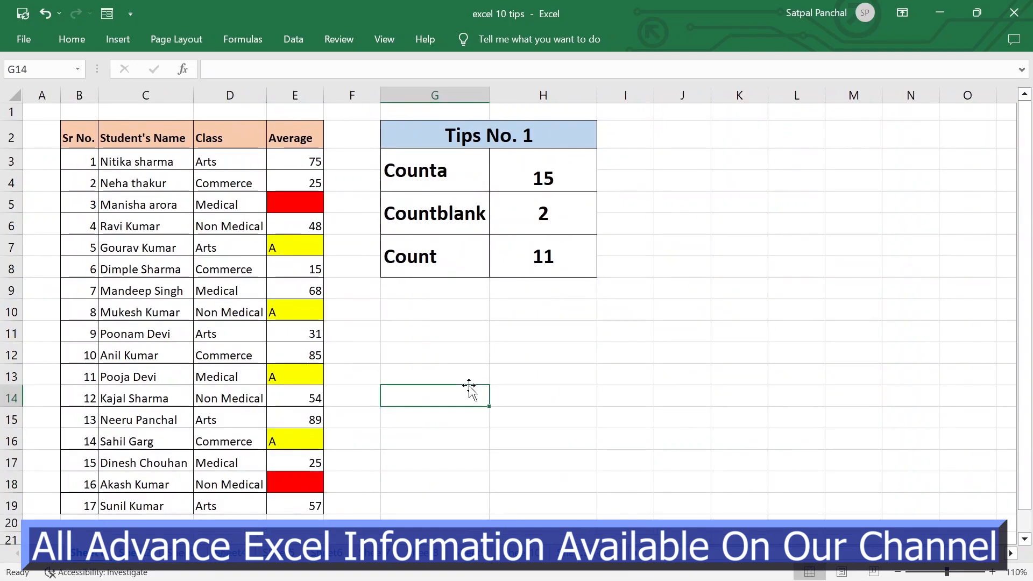